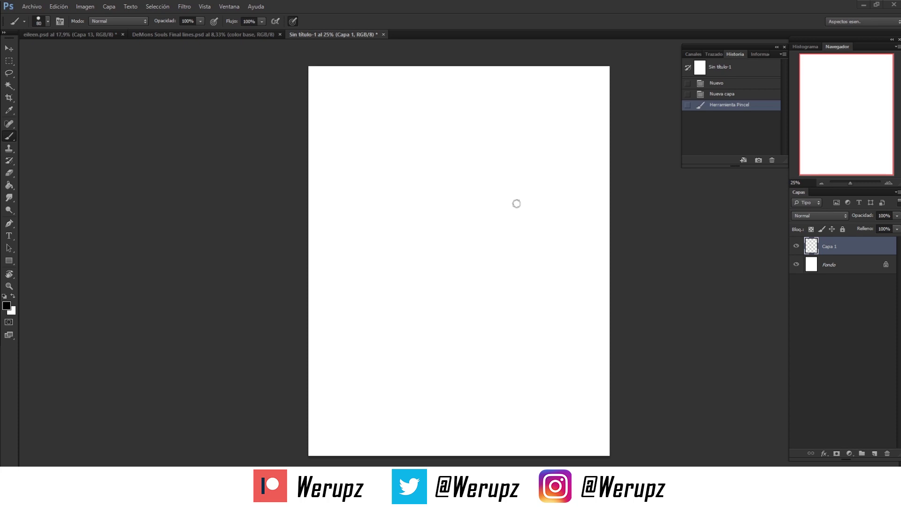
Switch to eileen.psd and scrubby-zoom in on the hunter's hat and beak.
{"action": "left_click", "coordinate": [88, 33]}
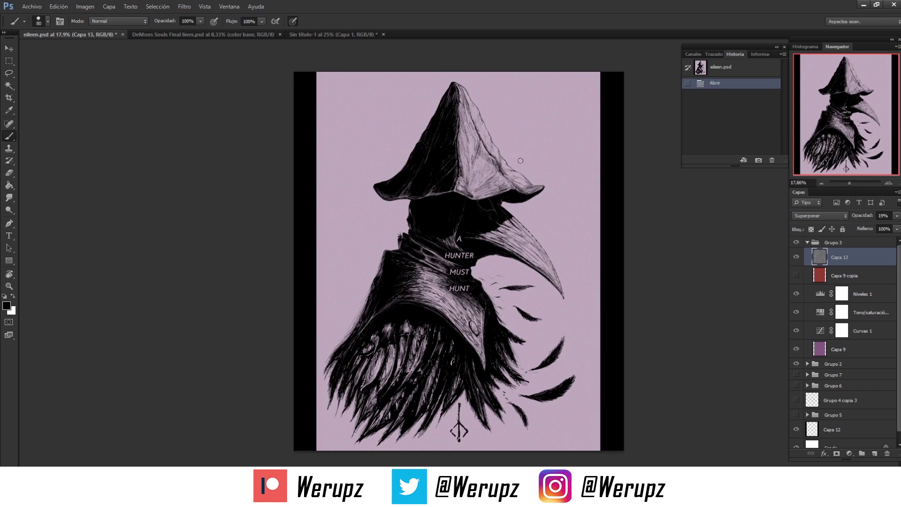
{"action": "key", "text": "z"}
{"action": "left_click", "coordinate": [539, 148], "text": "alt"}
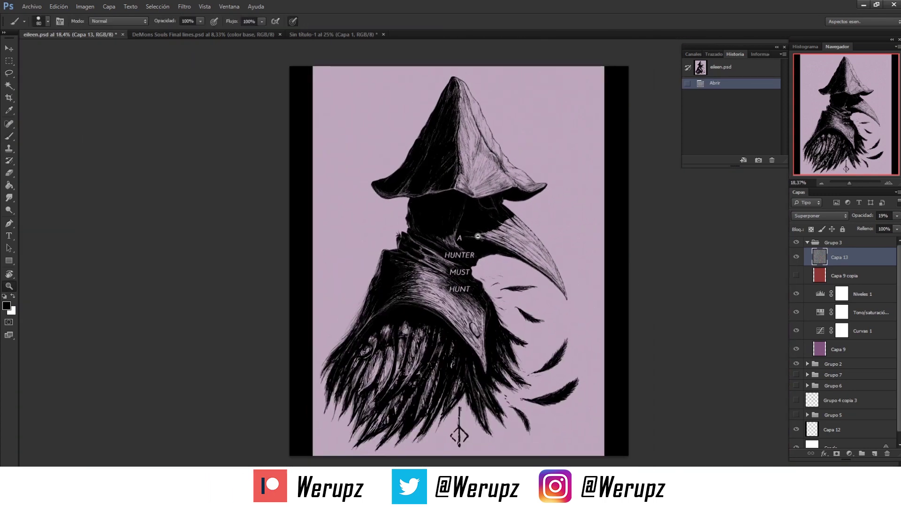
{"action": "left_click", "coordinate": [498, 234]}
{"action": "mouse_move", "coordinate": [498, 234]}
{"action": "left_mouse_down"}
{"action": "mouse_move", "coordinate": [544, 214]}
{"action": "mouse_move", "coordinate": [529, 319]}
{"action": "mouse_move", "coordinate": [495, 101]}
{"action": "mouse_move", "coordinate": [520, 160]}
{"action": "left_mouse_up"}
{"action": "key", "text": "b"}
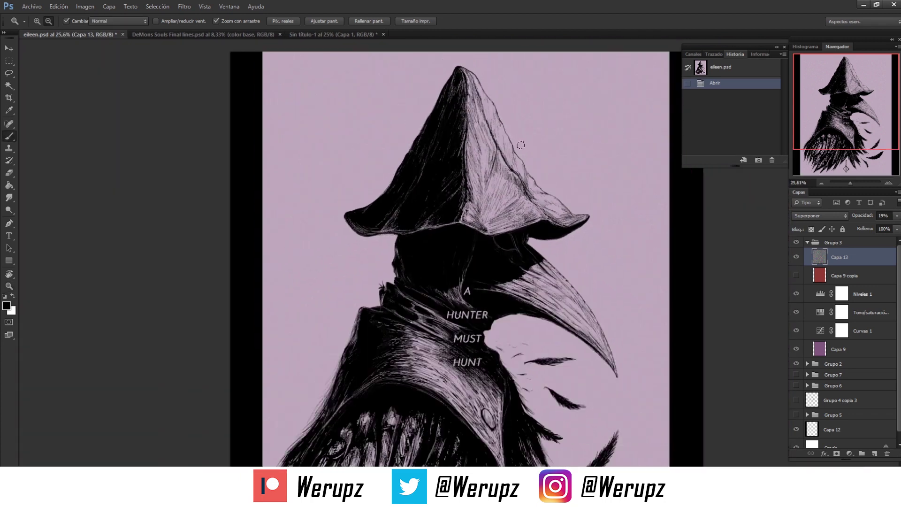
{"action": "left_click_drag", "start_coordinate": [520, 160], "coordinate": [518, 96]}
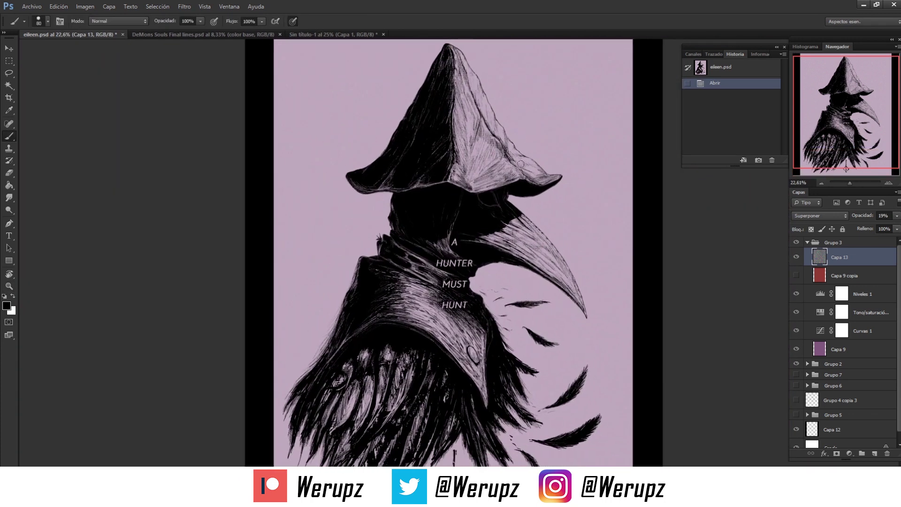
{"action": "key", "text": "z"}
{"action": "mouse_move", "coordinate": [520, 164]}
{"action": "left_mouse_down"}
{"action": "mouse_move", "coordinate": [490, 129]}
{"action": "mouse_move", "coordinate": [490, 239]}
{"action": "mouse_move", "coordinate": [462, 237]}
{"action": "left_mouse_up"}
{"action": "key", "text": "b"}
Zoom and pan around the DeMons Souls Final lines.psd poster, then return to Sin título-1.
{"action": "left_click", "coordinate": [229, 37]}
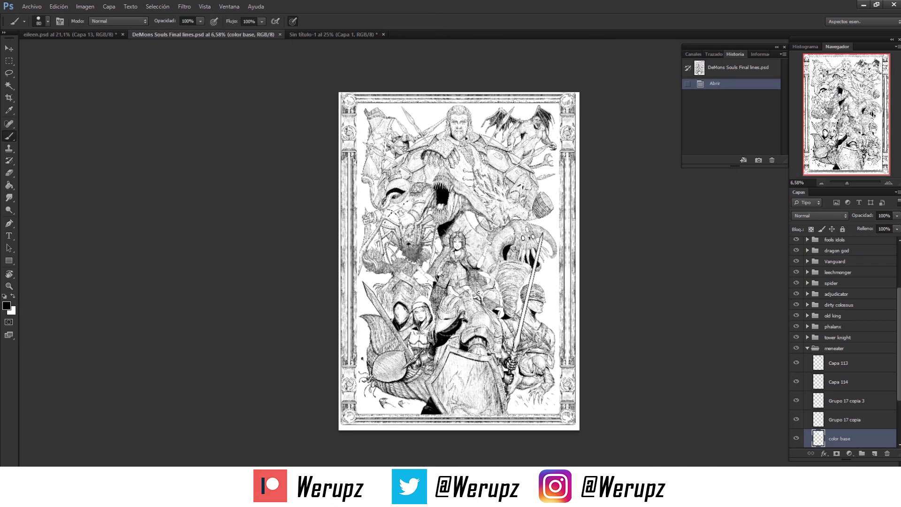
{"action": "left_click_drag", "start_coordinate": [459, 261], "coordinate": [474, 260]}
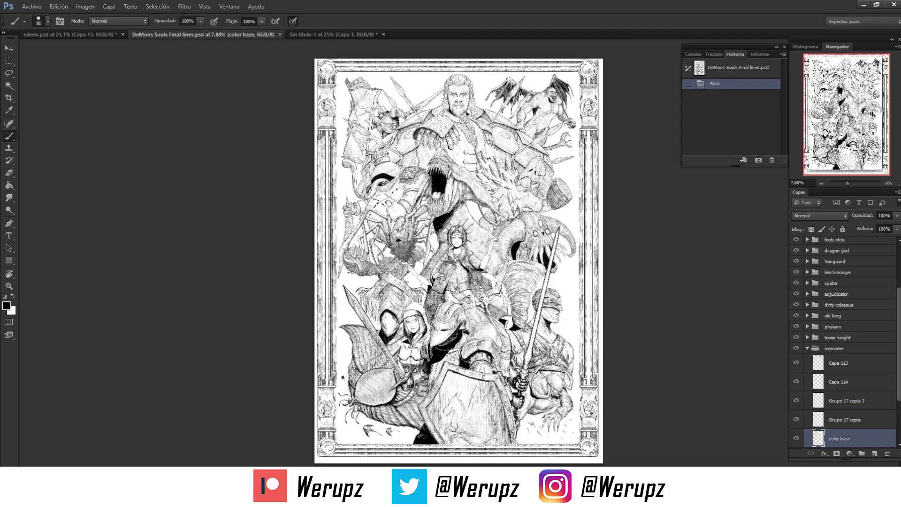
{"action": "mouse_move", "coordinate": [460, 327]}
{"action": "left_mouse_down"}
{"action": "mouse_move", "coordinate": [554, 327]}
{"action": "mouse_move", "coordinate": [516, 328]}
{"action": "left_mouse_up"}
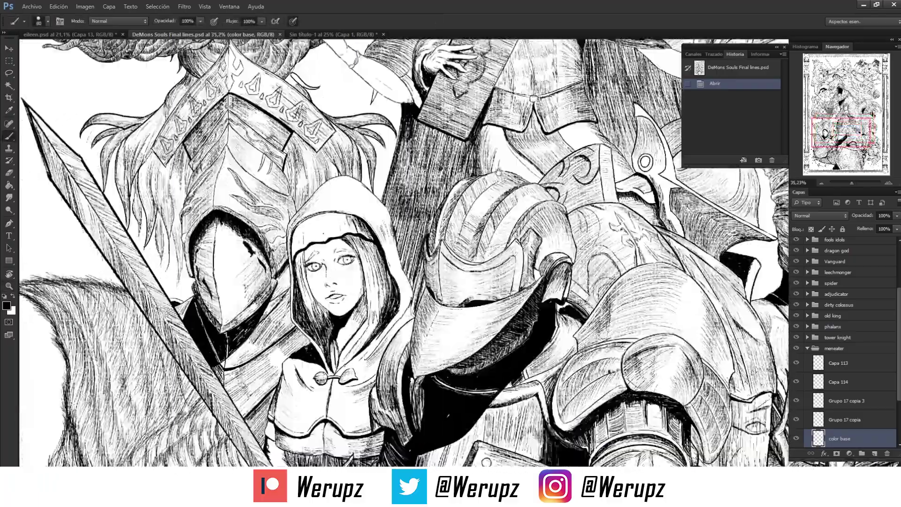
{"action": "scroll", "coordinate": [403, 253], "scroll_direction": "up", "scroll_amount": 2}
{"action": "scroll", "coordinate": [403, 254], "scroll_direction": "up", "scroll_amount": 5}
{"action": "scroll", "coordinate": [404, 254], "scroll_direction": "up", "scroll_amount": 3}
{"action": "scroll", "coordinate": [404, 254], "scroll_direction": "up", "scroll_amount": 3}
{"action": "left_click_drag", "start_coordinate": [530, 59], "coordinate": [422, 58]}
{"action": "left_click", "coordinate": [350, 34]}
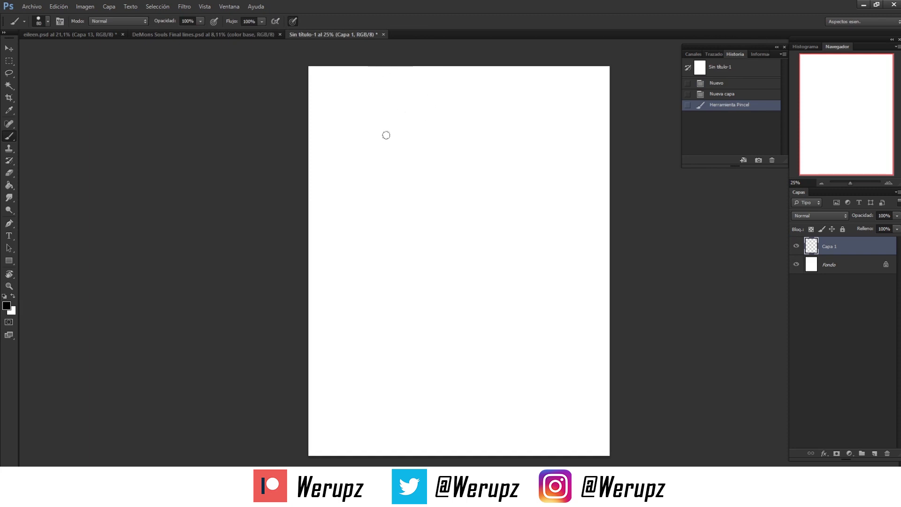
{"action": "key", "text": "bracketright"}
{"action": "key", "text": "bracketright"}
{"action": "key", "text": "bracketright"}
{"action": "left_click_drag", "start_coordinate": [413, 131], "coordinate": [450, 262]}
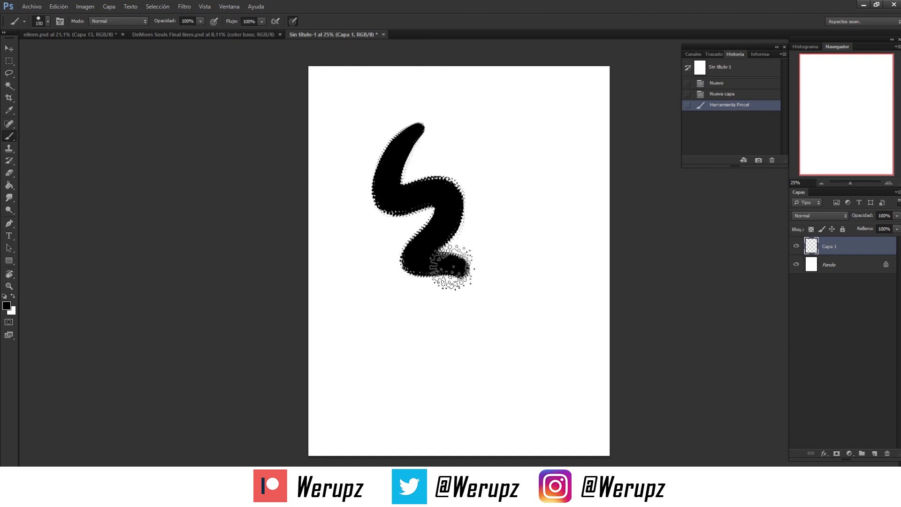
{"action": "key", "text": "ctrl+z"}
{"action": "left_click_drag", "start_coordinate": [413, 131], "coordinate": [432, 305]}
{"action": "key", "text": "ctrl+z"}
{"action": "key", "text": "bracketleft"}
{"action": "key", "text": "bracketleft"}
{"action": "mouse_move", "coordinate": [431, 253]}
{"action": "left_mouse_down"}
{"action": "mouse_move", "coordinate": [496, 331]}
{"action": "mouse_move", "coordinate": [493, 300]}
{"action": "left_mouse_up"}
{"action": "key", "text": "ctrl+z"}
{"action": "left_click_drag", "start_coordinate": [415, 168], "coordinate": [486, 305]}
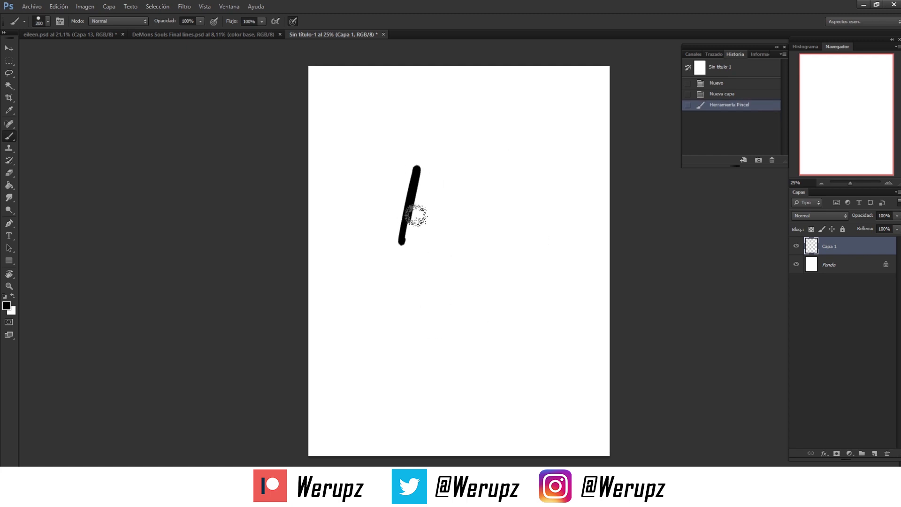
{"action": "key", "text": "ctrl+z"}
{"action": "key", "text": "bracketleft"}
{"action": "key", "text": "bracketleft"}
{"action": "left_click_drag", "start_coordinate": [410, 157], "coordinate": [462, 137]}
{"action": "key", "text": "ctrl+z"}
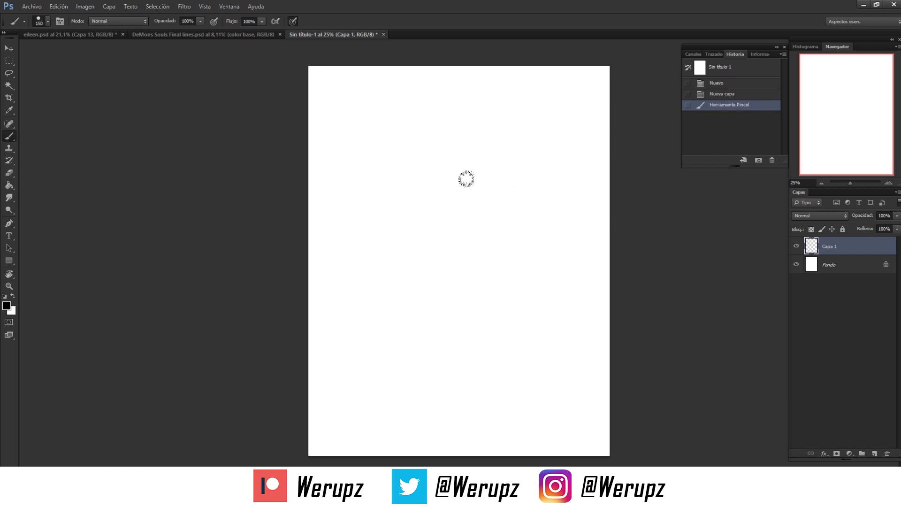
{"action": "key", "text": "bracketleft"}
{"action": "key", "text": "bracketleft"}
{"action": "key", "text": "bracketleft"}
{"action": "key", "text": "bracketleft"}
{"action": "key", "text": "bracketleft"}
{"action": "key", "text": "bracketleft"}
Try several opening head-outline strokes with the 50 px brush, undoing the bad ones.
{"action": "mouse_move", "coordinate": [406, 204]}
{"action": "left_mouse_down"}
{"action": "mouse_move", "coordinate": [413, 149]}
{"action": "mouse_move", "coordinate": [428, 138]}
{"action": "left_mouse_up"}
{"action": "key", "text": "ctrl+z"}
{"action": "key", "text": "ctrl+z"}
{"action": "key", "text": "bracketleft"}
{"action": "left_click_drag", "start_coordinate": [402, 184], "coordinate": [416, 142]}
{"action": "key", "text": "ctrl+z"}
{"action": "left_click_drag", "start_coordinate": [389, 209], "coordinate": [400, 171]}
{"action": "key", "text": "ctrl+z"}
{"action": "left_click_drag", "start_coordinate": [389, 207], "coordinate": [406, 166]}
{"action": "key", "text": "ctrl+z"}
Sketch the cranium arc and its left and right sides down to the lower head.
{"action": "left_click_drag", "start_coordinate": [395, 201], "coordinate": [388, 218]}
{"action": "left_click_drag", "start_coordinate": [391, 206], "coordinate": [404, 152]}
{"action": "mouse_move", "coordinate": [393, 167]}
{"action": "left_mouse_down"}
{"action": "mouse_move", "coordinate": [451, 127]}
{"action": "mouse_move", "coordinate": [488, 126]}
{"action": "left_mouse_up"}
{"action": "mouse_move", "coordinate": [490, 128]}
{"action": "left_mouse_down"}
{"action": "mouse_move", "coordinate": [520, 157]}
{"action": "mouse_move", "coordinate": [523, 179]}
{"action": "mouse_move", "coordinate": [518, 163]}
{"action": "left_mouse_up"}
{"action": "mouse_move", "coordinate": [523, 164]}
{"action": "left_mouse_down"}
{"action": "mouse_move", "coordinate": [513, 193]}
{"action": "mouse_move", "coordinate": [521, 213]}
{"action": "left_mouse_up"}
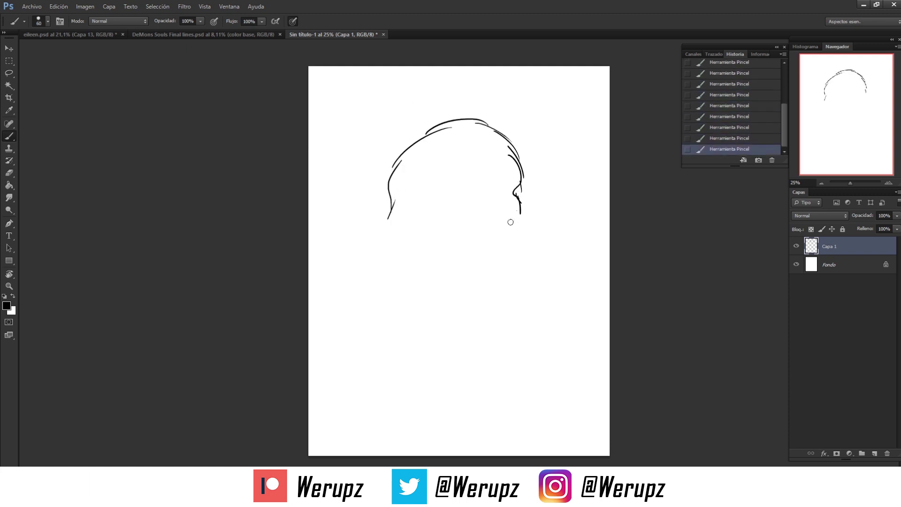
{"action": "mouse_move", "coordinate": [391, 214]}
{"action": "left_mouse_down"}
{"action": "mouse_move", "coordinate": [389, 232]}
{"action": "mouse_move", "coordinate": [402, 237]}
{"action": "left_mouse_up"}
{"action": "left_click_drag", "start_coordinate": [398, 227], "coordinate": [409, 244]}
{"action": "left_click_drag", "start_coordinate": [521, 210], "coordinate": [506, 235]}
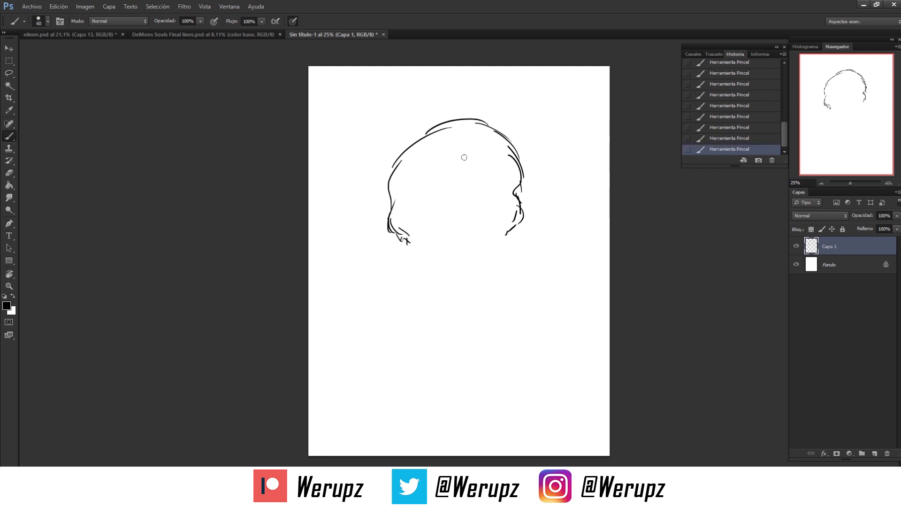
Draw both eye socket ovals and a centre line below the eyes.
{"action": "mouse_move", "coordinate": [414, 171]}
{"action": "left_mouse_down"}
{"action": "mouse_move", "coordinate": [405, 192]}
{"action": "mouse_move", "coordinate": [427, 180]}
{"action": "mouse_move", "coordinate": [410, 200]}
{"action": "mouse_move", "coordinate": [433, 201]}
{"action": "mouse_move", "coordinate": [413, 212]}
{"action": "mouse_move", "coordinate": [452, 204]}
{"action": "left_mouse_up"}
{"action": "key", "text": "ctrl+z"}
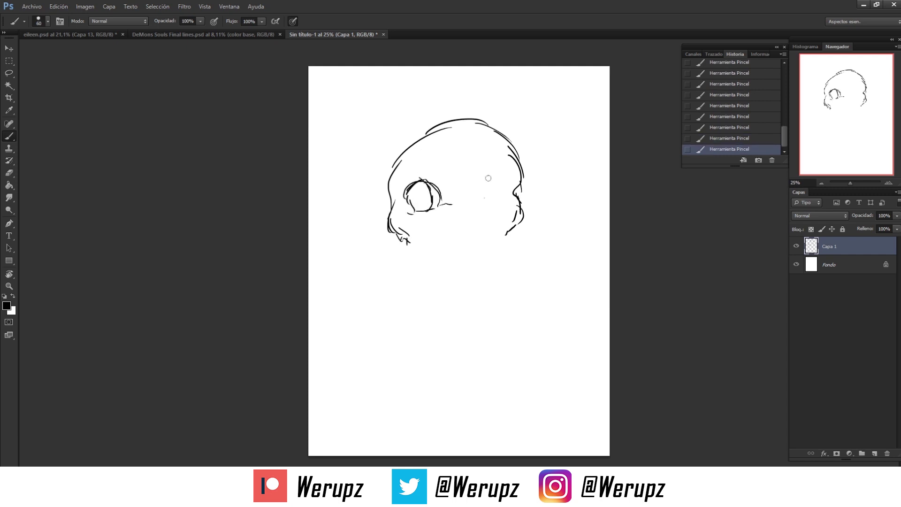
{"action": "key", "text": "ctrl+z"}
{"action": "left_click_drag", "start_coordinate": [478, 178], "coordinate": [478, 205]}
{"action": "mouse_move", "coordinate": [477, 176]}
{"action": "left_mouse_down"}
{"action": "mouse_move", "coordinate": [506, 189]}
{"action": "mouse_move", "coordinate": [491, 209]}
{"action": "mouse_move", "coordinate": [476, 204]}
{"action": "mouse_move", "coordinate": [505, 197]}
{"action": "mouse_move", "coordinate": [492, 208]}
{"action": "left_mouse_up"}
{"action": "mouse_move", "coordinate": [415, 190]}
{"action": "left_mouse_down"}
{"action": "mouse_move", "coordinate": [439, 187]}
{"action": "mouse_move", "coordinate": [440, 202]}
{"action": "left_mouse_up"}
{"action": "mouse_move", "coordinate": [476, 176]}
{"action": "left_mouse_down"}
{"action": "mouse_move", "coordinate": [474, 203]}
{"action": "mouse_move", "coordinate": [497, 209]}
{"action": "mouse_move", "coordinate": [498, 179]}
{"action": "left_mouse_up"}
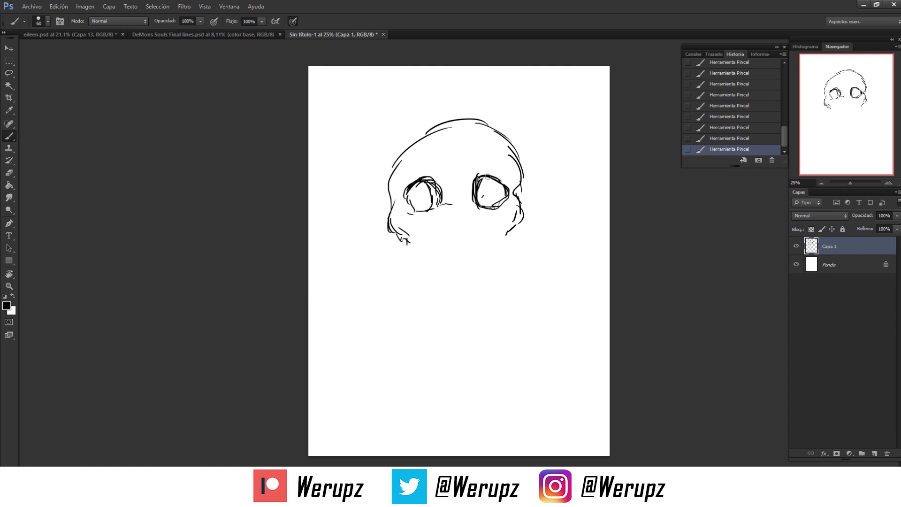
{"action": "left_click_drag", "start_coordinate": [409, 198], "coordinate": [414, 188]}
{"action": "mouse_move", "coordinate": [457, 211]}
{"action": "left_mouse_down"}
{"action": "mouse_move", "coordinate": [457, 232]}
{"action": "mouse_move", "coordinate": [455, 207]}
{"action": "mouse_move", "coordinate": [450, 230]}
{"action": "left_mouse_up"}
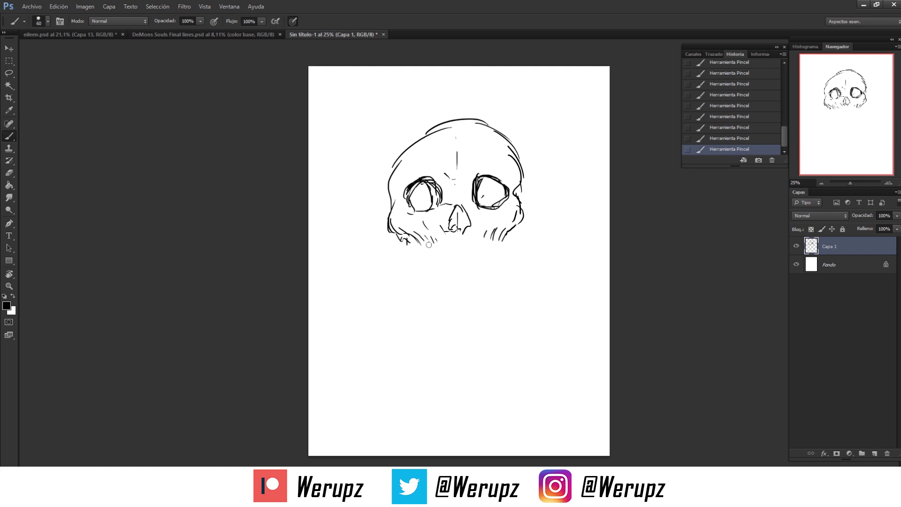
Brush the long left and right jaw lines down to a hooked chin, plus the upper lip.
{"action": "left_click_drag", "start_coordinate": [428, 231], "coordinate": [431, 257]}
{"action": "left_click_drag", "start_coordinate": [493, 241], "coordinate": [484, 260]}
{"action": "mouse_move", "coordinate": [426, 265]}
{"action": "left_mouse_down"}
{"action": "mouse_move", "coordinate": [411, 231]}
{"action": "mouse_move", "coordinate": [424, 265]}
{"action": "left_mouse_up"}
{"action": "mouse_move", "coordinate": [407, 236]}
{"action": "left_mouse_down"}
{"action": "mouse_move", "coordinate": [429, 280]}
{"action": "mouse_move", "coordinate": [432, 320]}
{"action": "left_mouse_up"}
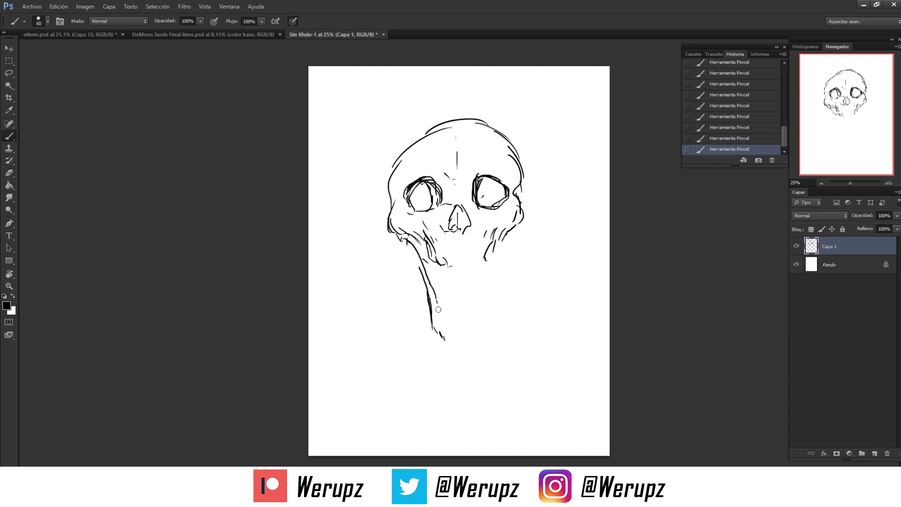
{"action": "left_click_drag", "start_coordinate": [440, 341], "coordinate": [457, 361]}
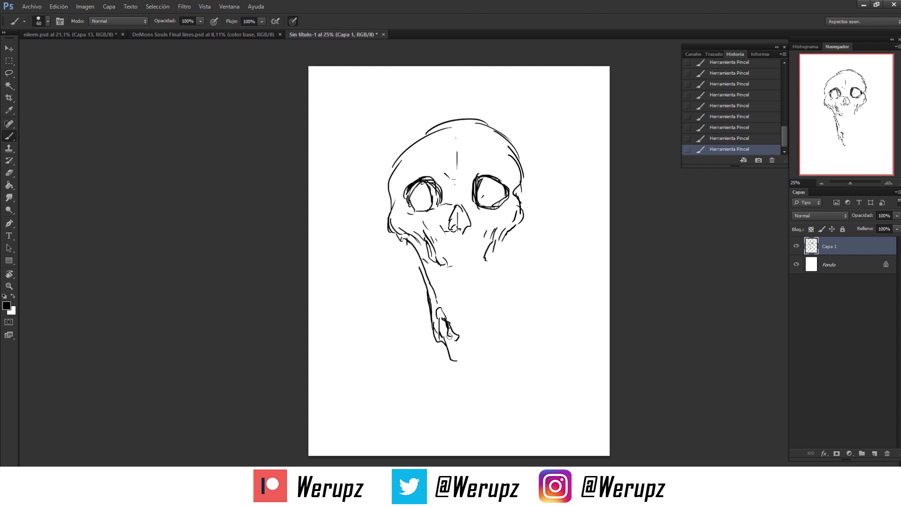
{"action": "mouse_move", "coordinate": [503, 241]}
{"action": "left_mouse_down"}
{"action": "mouse_move", "coordinate": [475, 349]}
{"action": "mouse_move", "coordinate": [482, 316]}
{"action": "left_mouse_up"}
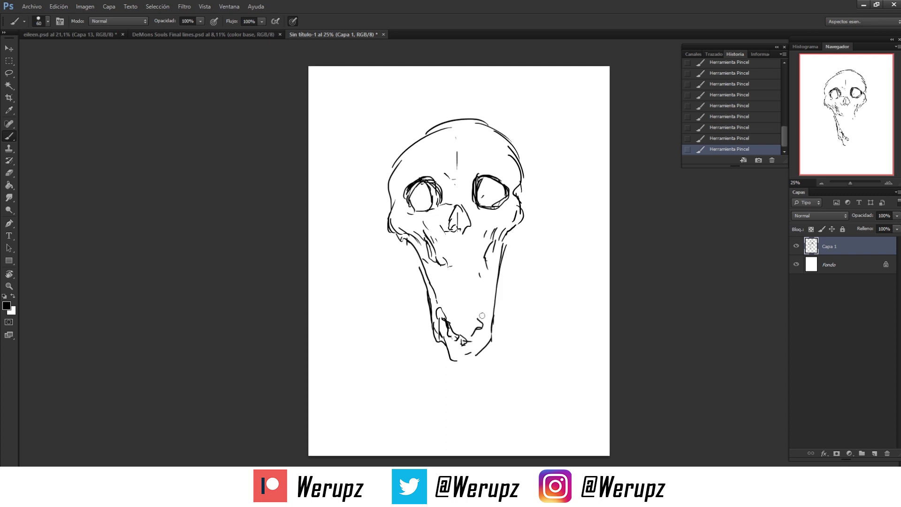
{"action": "left_click_drag", "start_coordinate": [461, 267], "coordinate": [484, 255]}
{"action": "left_click_drag", "start_coordinate": [510, 226], "coordinate": [477, 354]}
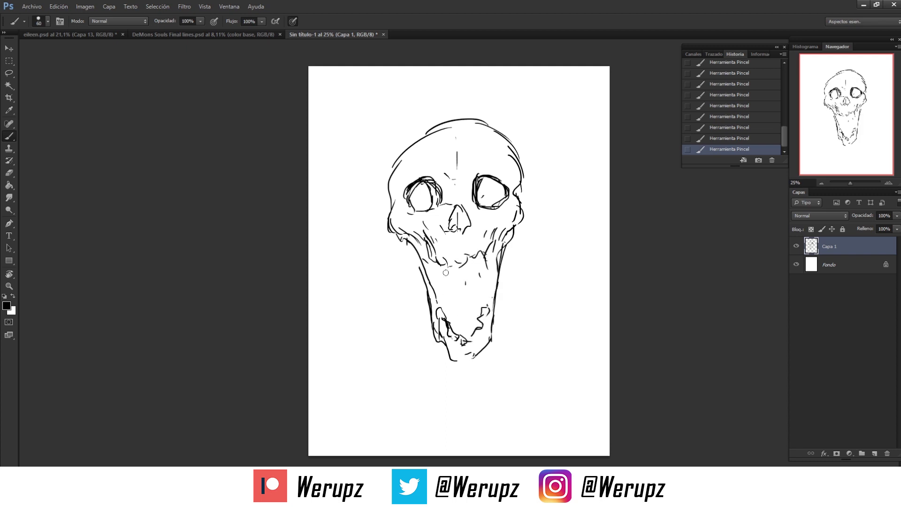
Flip the canvas horizontally and refine the cheek, eye socket, jaw and mouth outlines.
{"action": "key", "text": "h"}
{"action": "mouse_move", "coordinate": [407, 216]}
{"action": "left_mouse_down"}
{"action": "mouse_move", "coordinate": [395, 229]}
{"action": "mouse_move", "coordinate": [419, 254]}
{"action": "left_mouse_up"}
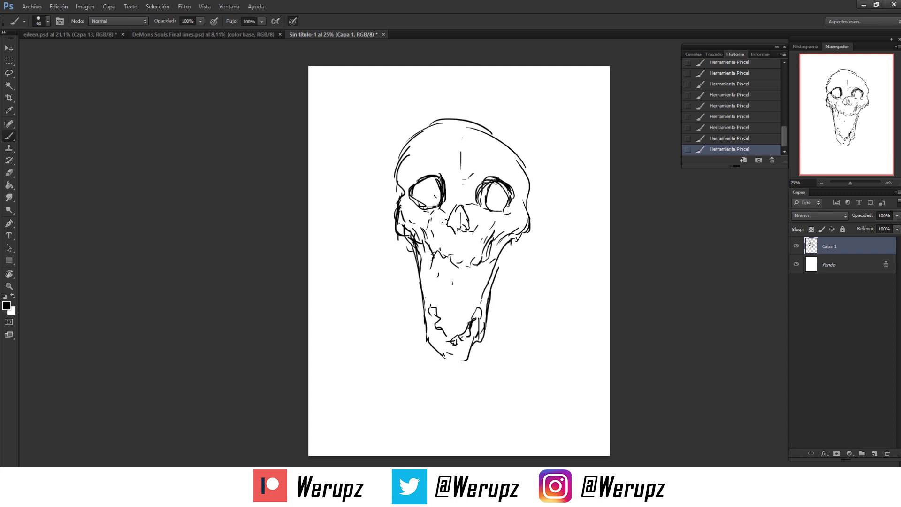
{"action": "mouse_move", "coordinate": [412, 207]}
{"action": "left_mouse_down"}
{"action": "mouse_move", "coordinate": [445, 202]}
{"action": "mouse_move", "coordinate": [493, 170]}
{"action": "mouse_move", "coordinate": [511, 180]}
{"action": "left_mouse_up"}
{"action": "mouse_move", "coordinate": [403, 200]}
{"action": "left_mouse_down"}
{"action": "mouse_move", "coordinate": [389, 232]}
{"action": "mouse_move", "coordinate": [420, 258]}
{"action": "left_mouse_up"}
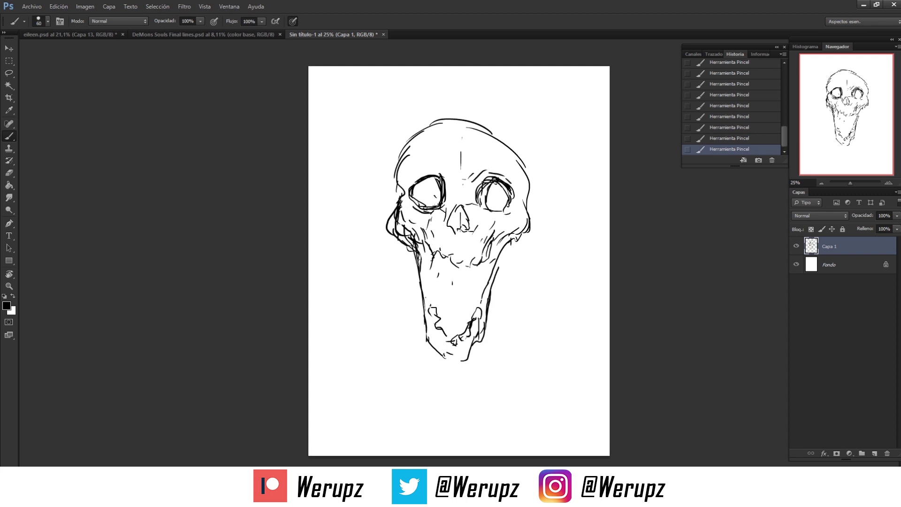
{"action": "mouse_move", "coordinate": [425, 319]}
{"action": "left_mouse_down"}
{"action": "mouse_move", "coordinate": [434, 357]}
{"action": "mouse_move", "coordinate": [468, 359]}
{"action": "left_mouse_up"}
{"action": "mouse_move", "coordinate": [422, 254]}
{"action": "left_mouse_down"}
{"action": "mouse_move", "coordinate": [436, 327]}
{"action": "mouse_move", "coordinate": [422, 312]}
{"action": "mouse_move", "coordinate": [426, 330]}
{"action": "left_mouse_up"}
{"action": "left_click_drag", "start_coordinate": [516, 233], "coordinate": [468, 357]}
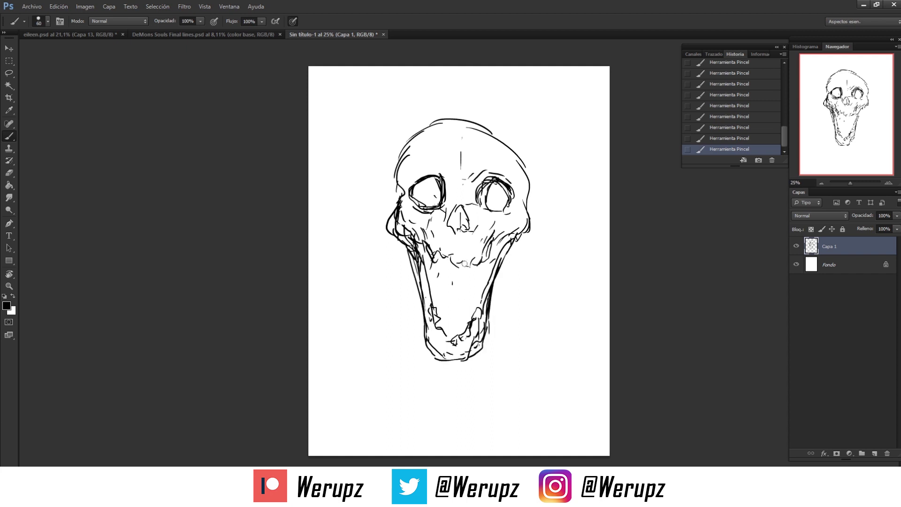
{"action": "mouse_move", "coordinate": [460, 120]}
{"action": "left_mouse_down"}
{"action": "mouse_move", "coordinate": [518, 178]}
{"action": "mouse_move", "coordinate": [484, 181]}
{"action": "left_mouse_up"}
Nudge the sketch layer into place with the Move tool (V).
{"action": "key", "text": "v"}
{"action": "scroll", "coordinate": [481, 207], "scroll_direction": "down", "scroll_amount": 2}
{"action": "scroll", "coordinate": [480, 207], "scroll_direction": "up", "scroll_amount": 1}
{"action": "scroll", "coordinate": [484, 182], "scroll_direction": "down", "scroll_amount": 1}
{"action": "scroll", "coordinate": [484, 183], "scroll_direction": "up", "scroll_amount": 2}
{"action": "key", "text": "b"}
Hatch the skull's left cranium and add short strokes on the left cheek and jaw.
{"action": "mouse_move", "coordinate": [400, 202]}
{"action": "left_mouse_down"}
{"action": "mouse_move", "coordinate": [393, 223]}
{"action": "mouse_move", "coordinate": [394, 197]}
{"action": "left_mouse_up"}
{"action": "mouse_move", "coordinate": [393, 195]}
{"action": "left_mouse_down"}
{"action": "mouse_move", "coordinate": [433, 144]}
{"action": "mouse_move", "coordinate": [393, 204]}
{"action": "left_mouse_up"}
{"action": "left_click_drag", "start_coordinate": [422, 144], "coordinate": [393, 202]}
{"action": "left_click_drag", "start_coordinate": [420, 164], "coordinate": [404, 185]}
{"action": "left_click_drag", "start_coordinate": [411, 171], "coordinate": [400, 197]}
{"action": "left_click_drag", "start_coordinate": [416, 155], "coordinate": [398, 196]}
{"action": "left_click_drag", "start_coordinate": [409, 162], "coordinate": [403, 174]}
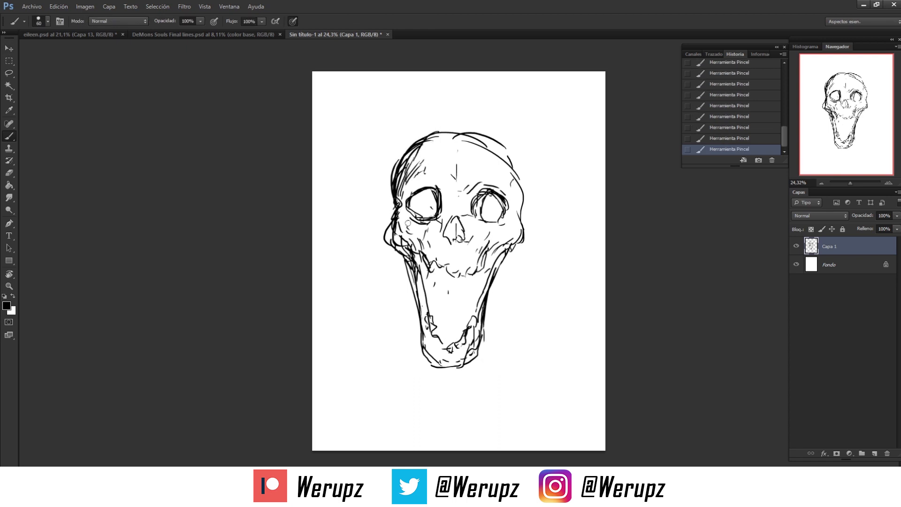
{"action": "mouse_move", "coordinate": [416, 248]}
{"action": "left_mouse_down"}
{"action": "mouse_move", "coordinate": [399, 252]}
{"action": "mouse_move", "coordinate": [421, 274]}
{"action": "mouse_move", "coordinate": [449, 366]}
{"action": "left_mouse_up"}
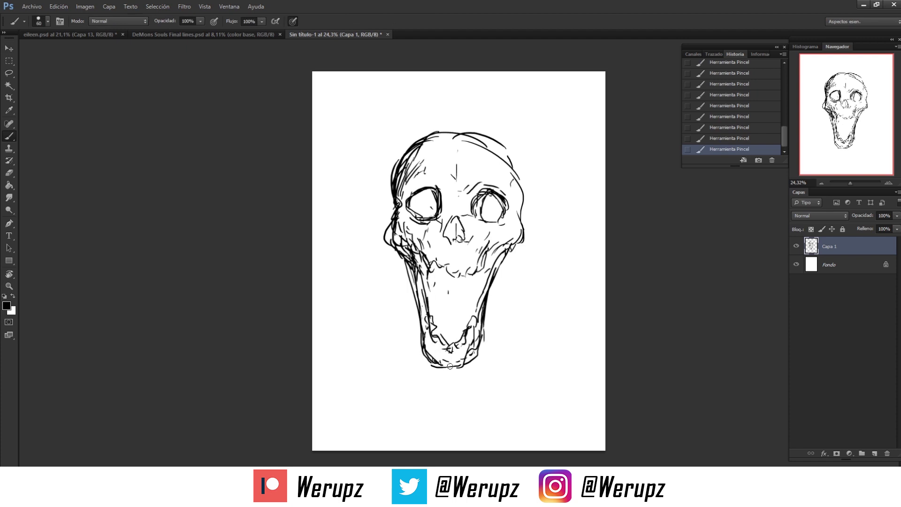
Copy the skull's left half to a new layer, flip it horizontally, and place it on the right.
{"action": "left_click", "coordinate": [9, 61]}
{"action": "mouse_move", "coordinate": [366, 90]}
{"action": "left_mouse_down"}
{"action": "mouse_move", "coordinate": [391, 281]}
{"action": "mouse_move", "coordinate": [456, 411]}
{"action": "left_mouse_up"}
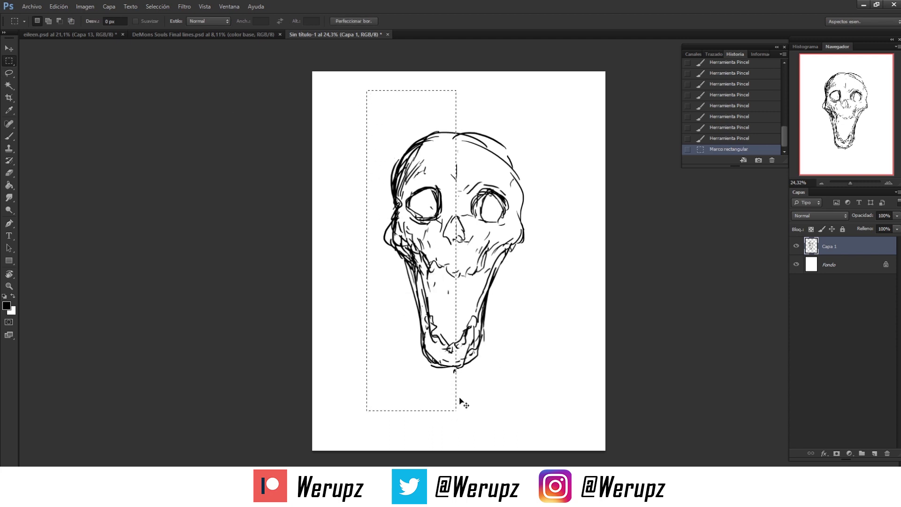
{"action": "key", "text": "ctrl+c"}
{"action": "key", "text": "ctrl+v"}
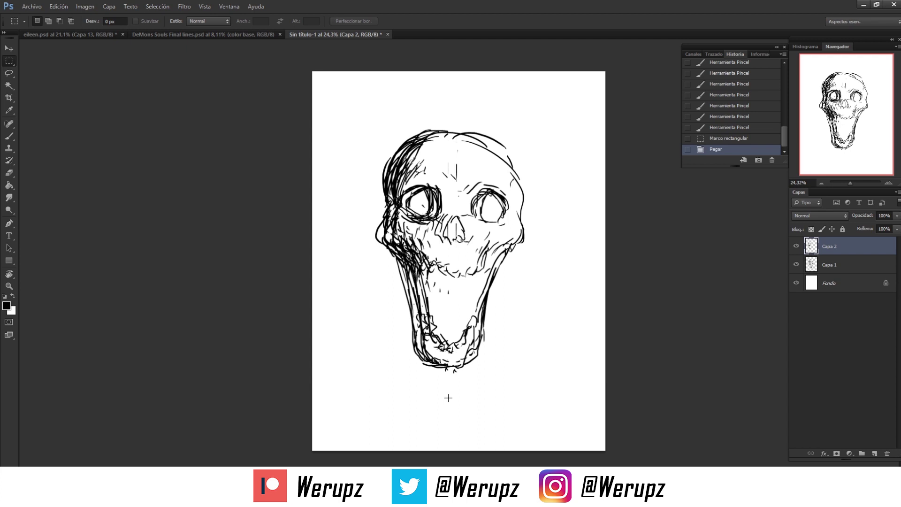
{"action": "key", "text": "ctrl+t"}
{"action": "right_click", "coordinate": [427, 238]}
{"action": "left_click", "coordinate": [484, 377]}
{"action": "left_click_drag", "start_coordinate": [424, 204], "coordinate": [503, 205]}
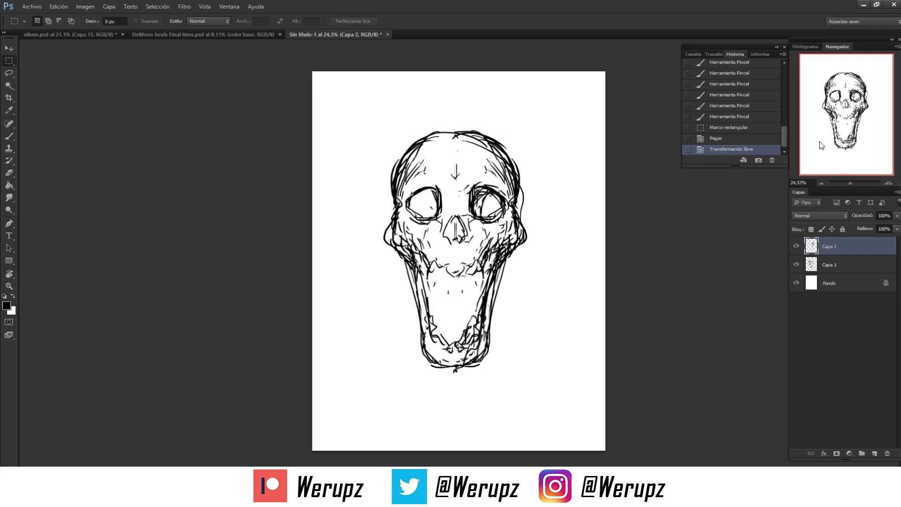
Erase stray strokes in the right eye and cheek on Capa 1.
{"action": "left_click", "coordinate": [834, 260]}
{"action": "key", "text": "e"}
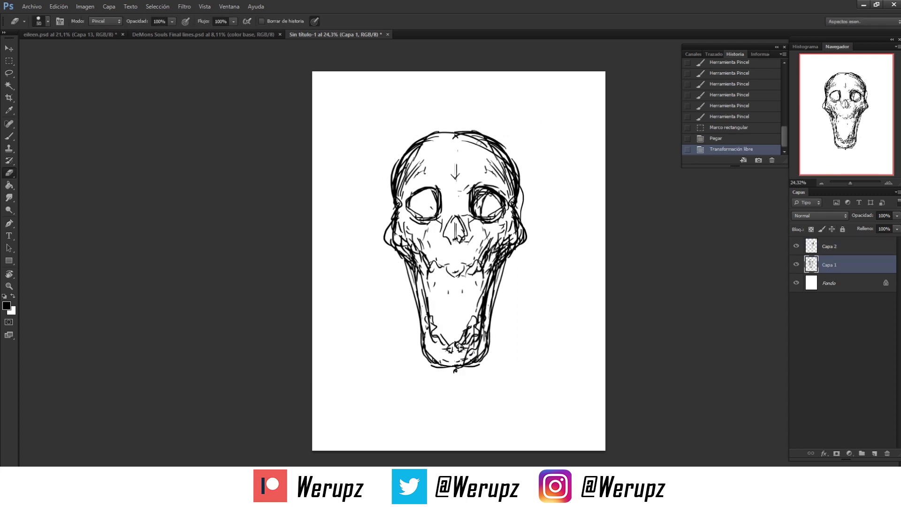
{"action": "left_click_drag", "start_coordinate": [473, 160], "coordinate": [471, 343]}
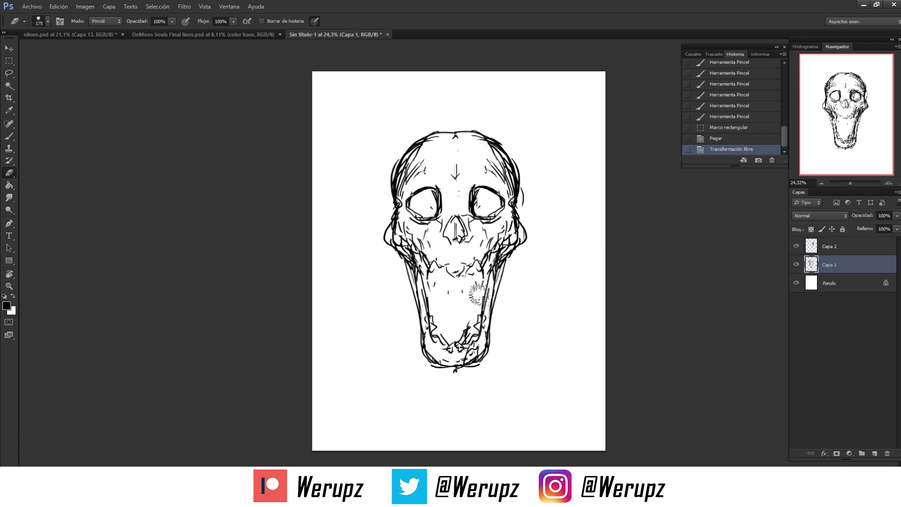
{"action": "left_click_drag", "start_coordinate": [471, 342], "coordinate": [462, 164]}
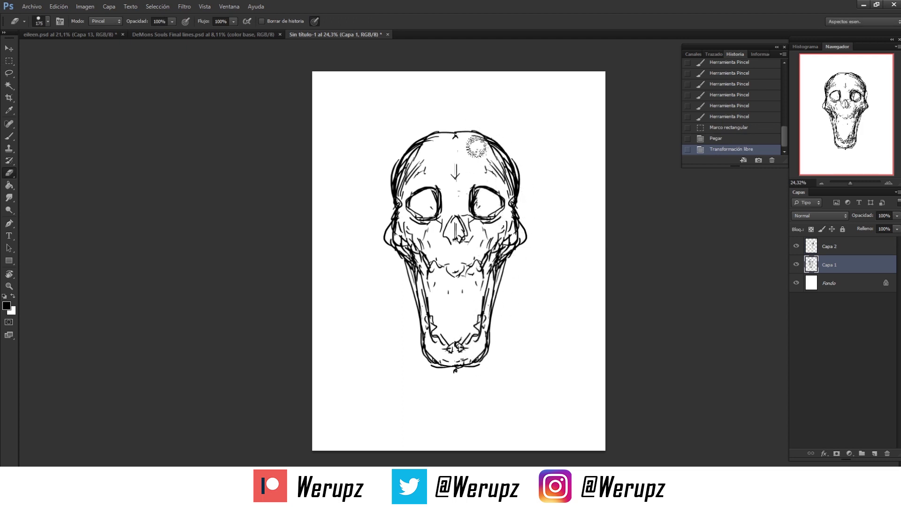
{"action": "left_click_drag", "start_coordinate": [463, 162], "coordinate": [505, 258]}
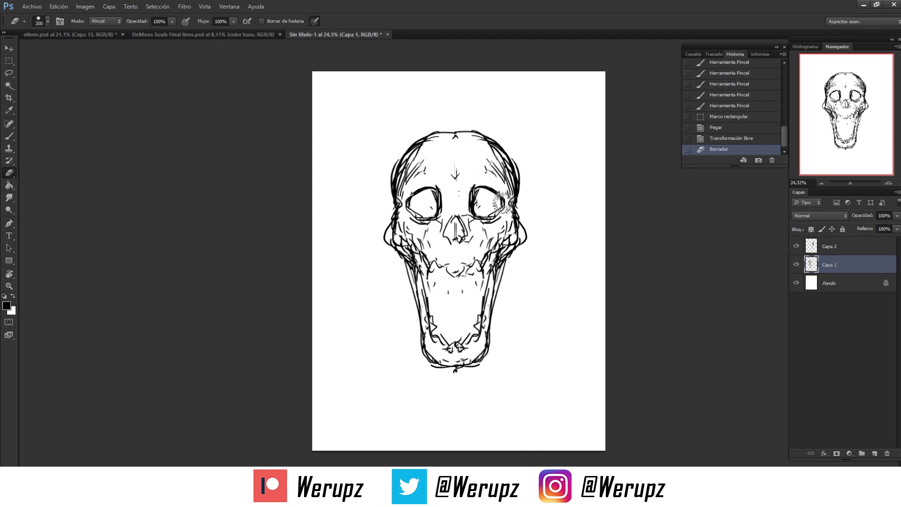
{"action": "key", "text": "bracketright"}
{"action": "key", "text": "b"}
Nudge the mirrored right half to align with the left, then merge it down.
{"action": "key", "text": "z"}
{"action": "key", "text": "alt+bracketright"}
{"action": "left_click_drag", "start_coordinate": [471, 261], "coordinate": [489, 237]}
{"action": "key", "text": "v"}
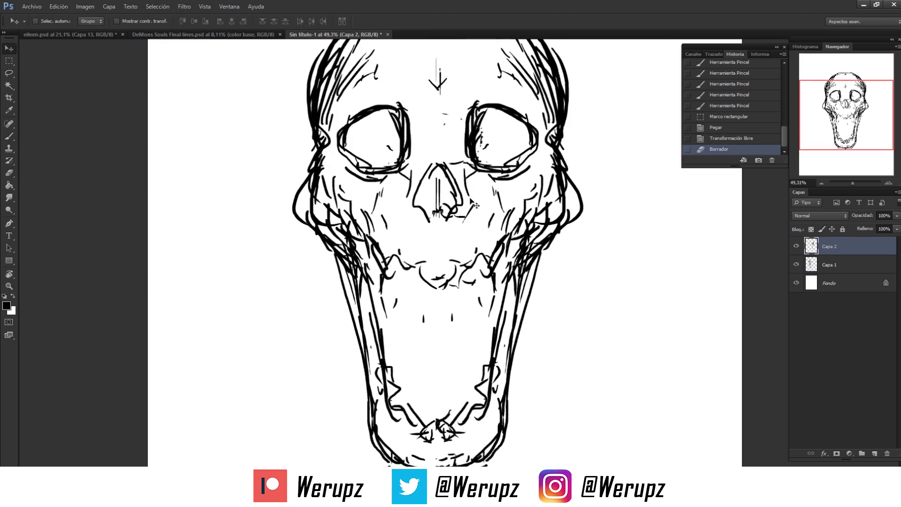
{"action": "key", "text": "Up"}
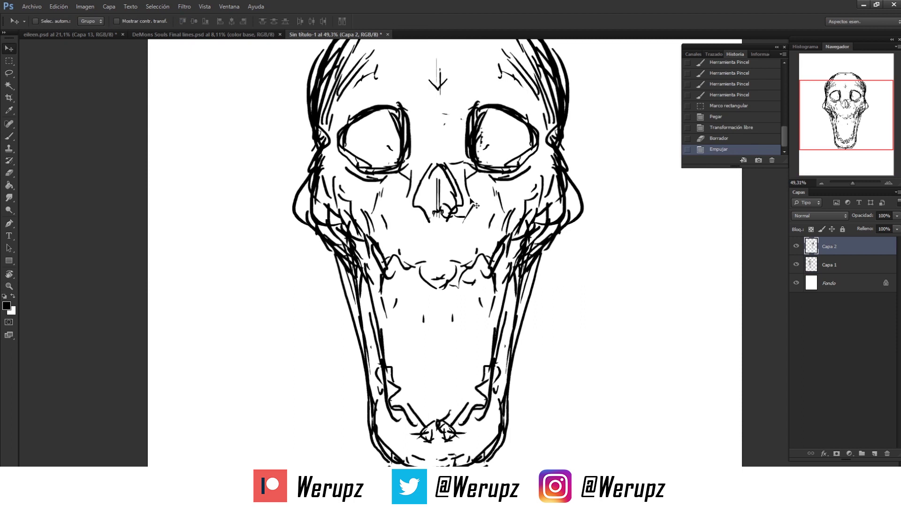
{"action": "key", "text": "z"}
{"action": "left_click_drag", "start_coordinate": [475, 205], "coordinate": [499, 184]}
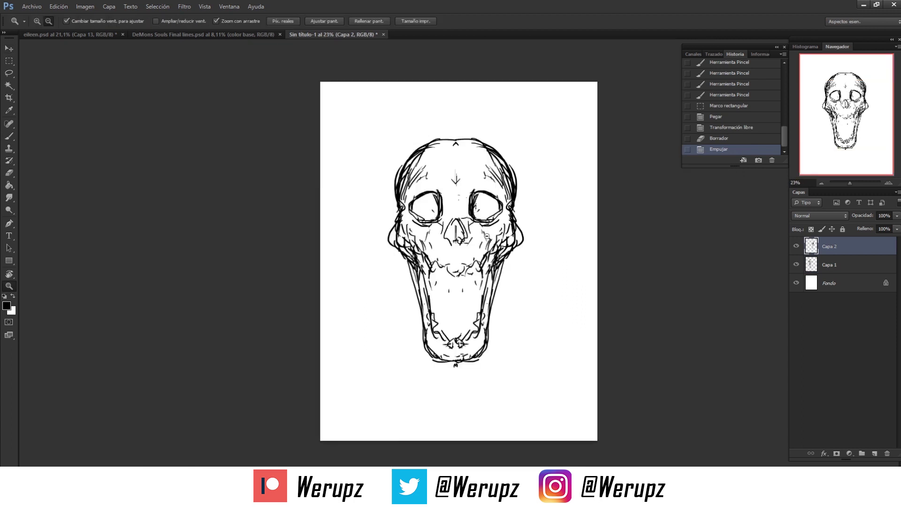
{"action": "left_click_drag", "start_coordinate": [492, 240], "coordinate": [491, 237]}
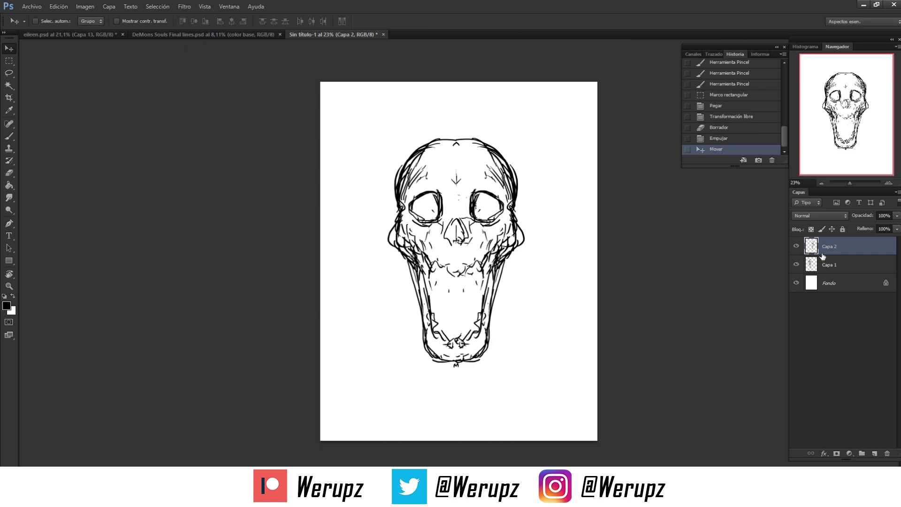
{"action": "key", "text": "ctrl+e"}
Shift the merged skull slightly and add small strokes across the face.
{"action": "key", "text": "b"}
{"action": "key", "text": "v"}
{"action": "left_click_drag", "start_coordinate": [493, 200], "coordinate": [494, 202]}
{"action": "key", "text": "b"}
{"action": "left_click_drag", "start_coordinate": [469, 271], "coordinate": [475, 267]}
{"action": "left_click_drag", "start_coordinate": [441, 185], "coordinate": [445, 189]}
{"action": "mouse_move", "coordinate": [456, 237]}
{"action": "left_mouse_down"}
{"action": "mouse_move", "coordinate": [432, 242]}
{"action": "mouse_move", "coordinate": [437, 217]}
{"action": "mouse_move", "coordinate": [464, 228]}
{"action": "left_mouse_up"}
Thicken both cheeks, move the skull down-right, and add short forehead strokes.
{"action": "key", "text": "z"}
{"action": "key", "text": "b"}
{"action": "mouse_move", "coordinate": [408, 232]}
{"action": "left_mouse_down"}
{"action": "mouse_move", "coordinate": [432, 247]}
{"action": "mouse_move", "coordinate": [435, 267]}
{"action": "left_mouse_up"}
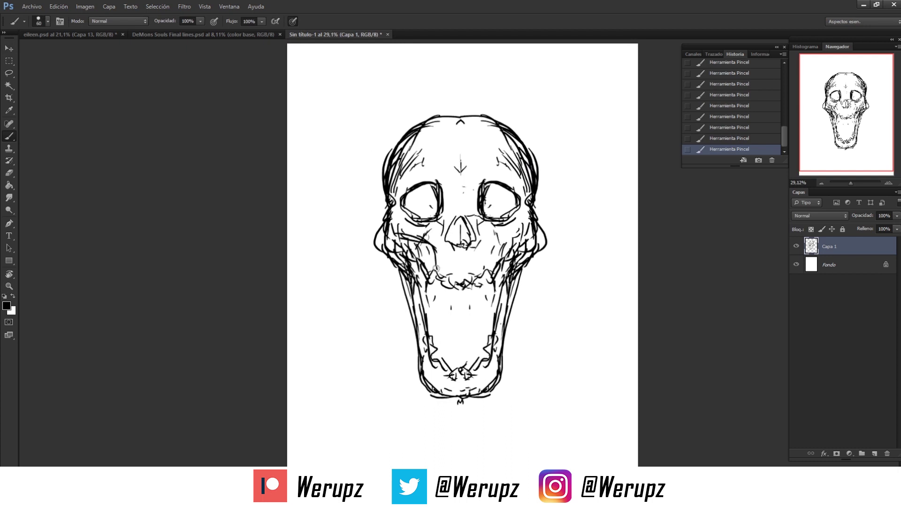
{"action": "mouse_move", "coordinate": [491, 267]}
{"action": "left_mouse_down"}
{"action": "mouse_move", "coordinate": [516, 232]}
{"action": "mouse_move", "coordinate": [496, 240]}
{"action": "left_mouse_up"}
{"action": "left_click_drag", "start_coordinate": [452, 297], "coordinate": [451, 294]}
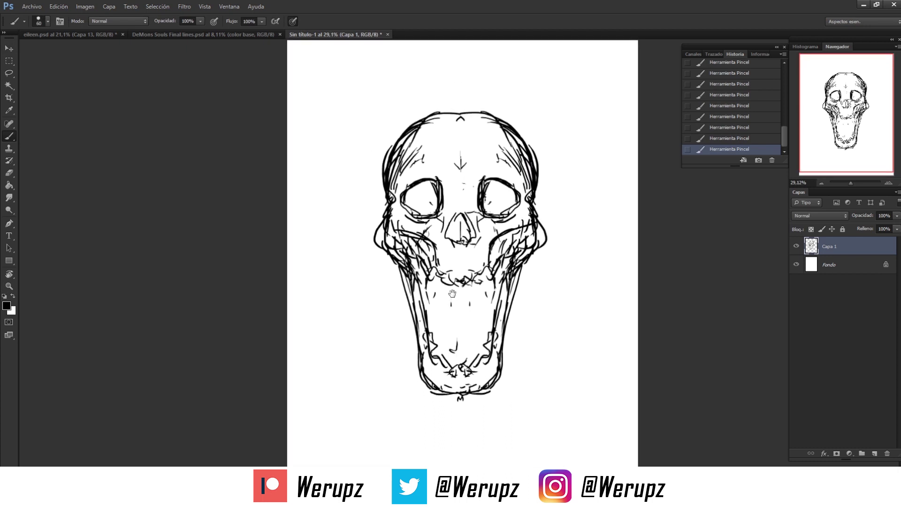
{"action": "scroll", "coordinate": [452, 293], "scroll_direction": "down", "scroll_amount": 2}
{"action": "key", "text": "v"}
{"action": "left_click_drag", "start_coordinate": [479, 228], "coordinate": [469, 259]}
{"action": "key", "text": "b"}
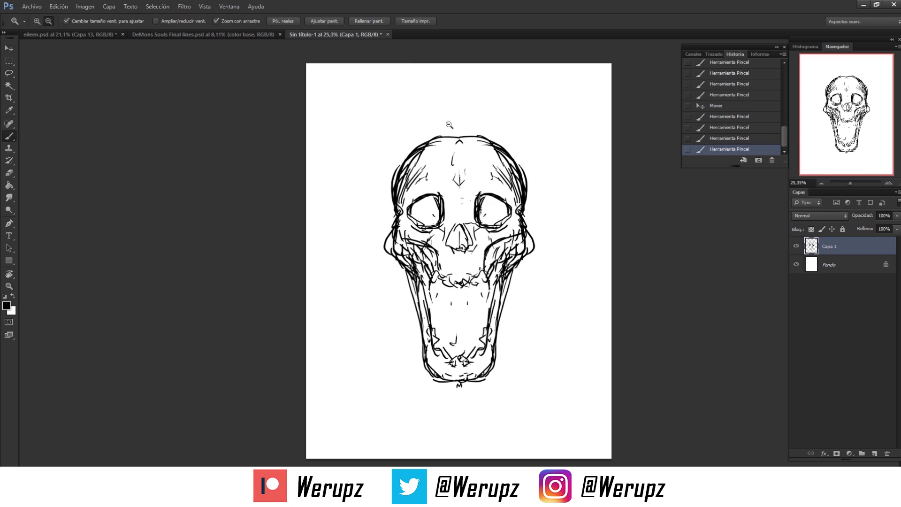
{"action": "left_click_drag", "start_coordinate": [453, 168], "coordinate": [457, 151]}
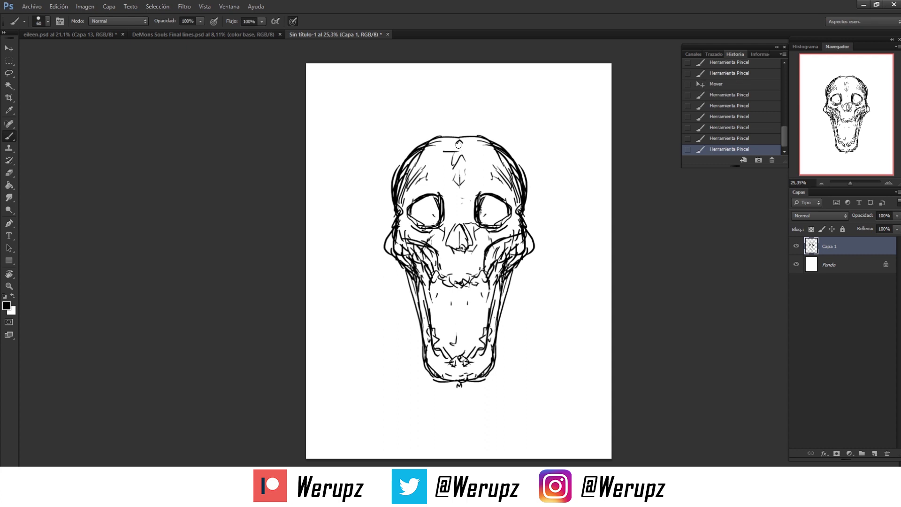
On a new layer, draft the crossguard's top edge above the forehead, undoing failed attempts.
{"action": "left_click", "coordinate": [874, 453]}
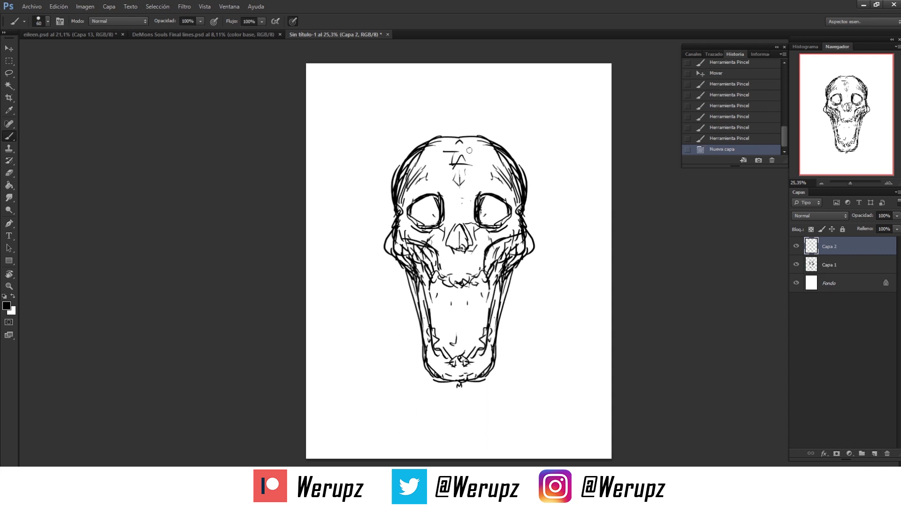
{"action": "mouse_move", "coordinate": [443, 158]}
{"action": "left_mouse_down"}
{"action": "mouse_move", "coordinate": [480, 158]}
{"action": "mouse_move", "coordinate": [450, 155]}
{"action": "left_mouse_up"}
{"action": "key", "text": "ctrl+z"}
{"action": "left_click_drag", "start_coordinate": [445, 119], "coordinate": [445, 160]}
{"action": "mouse_move", "coordinate": [443, 118]}
{"action": "left_mouse_down"}
{"action": "mouse_move", "coordinate": [446, 133]}
{"action": "mouse_move", "coordinate": [472, 121]}
{"action": "left_mouse_up"}
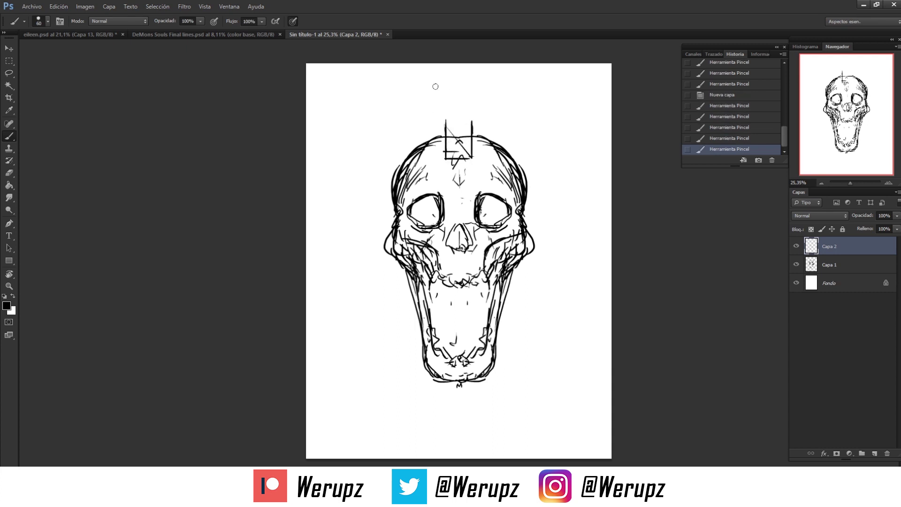
{"action": "key", "text": "ctrl+alt+z"}
{"action": "key", "text": "ctrl+alt+z"}
{"action": "key", "text": "ctrl+alt+z"}
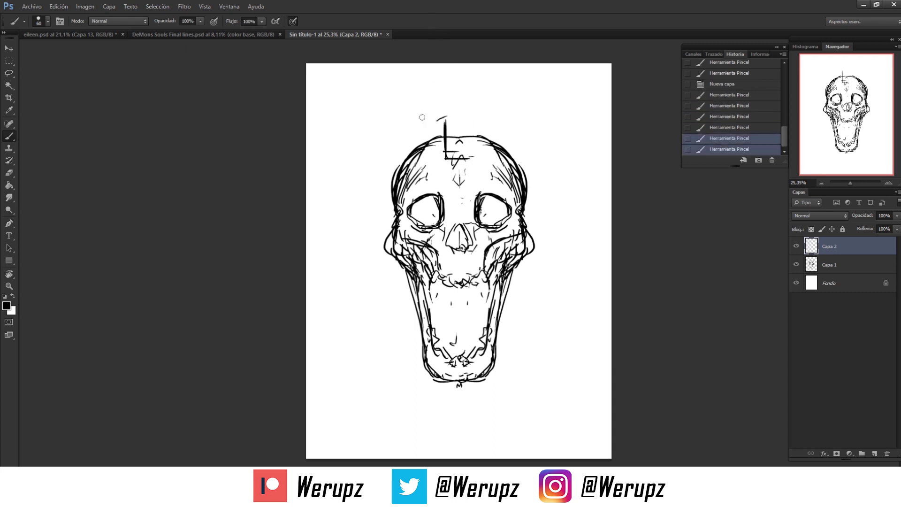
{"action": "mouse_move", "coordinate": [397, 116]}
{"action": "left_mouse_down"}
{"action": "mouse_move", "coordinate": [447, 115]}
{"action": "mouse_move", "coordinate": [407, 118]}
{"action": "left_mouse_up"}
{"action": "key", "text": "ctrl+alt+z"}
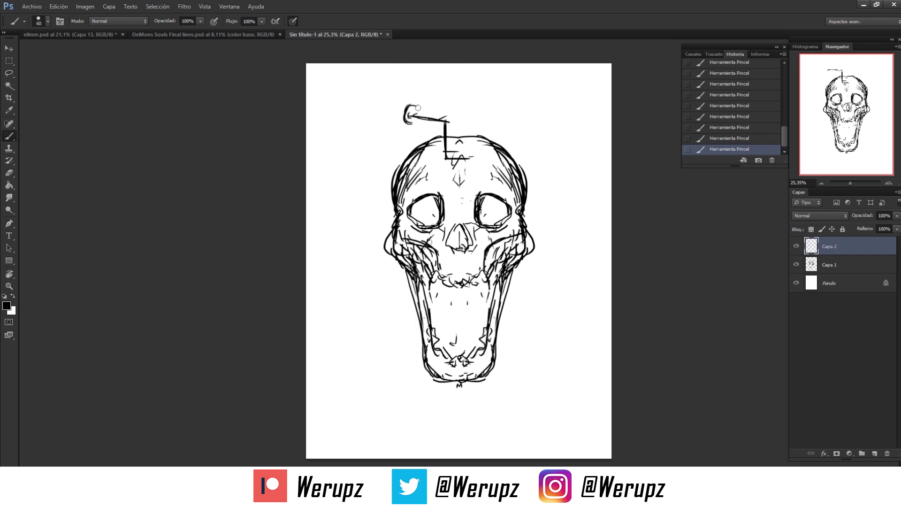
{"action": "left_click_drag", "start_coordinate": [415, 110], "coordinate": [453, 108]}
{"action": "key", "text": "ctrl+alt+z"}
{"action": "left_click_drag", "start_coordinate": [441, 113], "coordinate": [447, 107]}
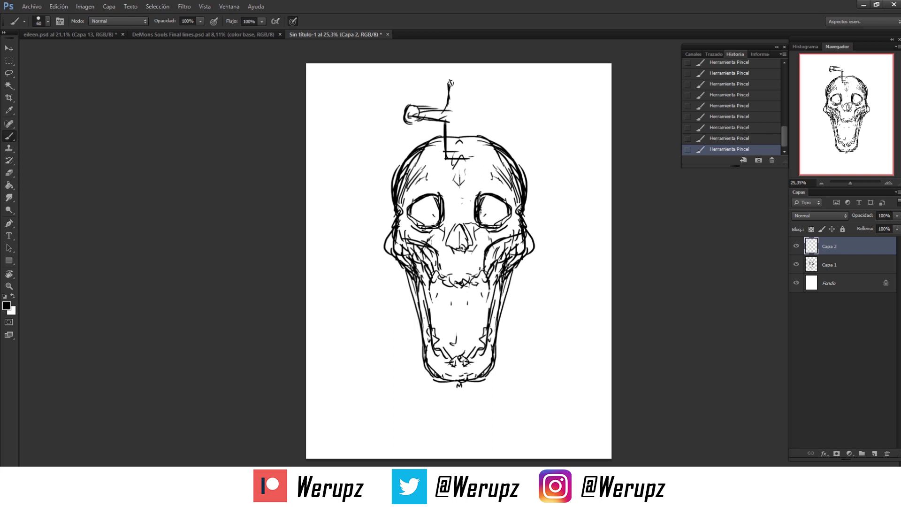
Select the skull and sword layers together and move the drawing down the page.
{"action": "left_click", "coordinate": [807, 261], "text": "shift"}
{"action": "key", "text": "v"}
{"action": "left_click_drag", "start_coordinate": [504, 215], "coordinate": [504, 244]}
{"action": "key", "text": "b"}
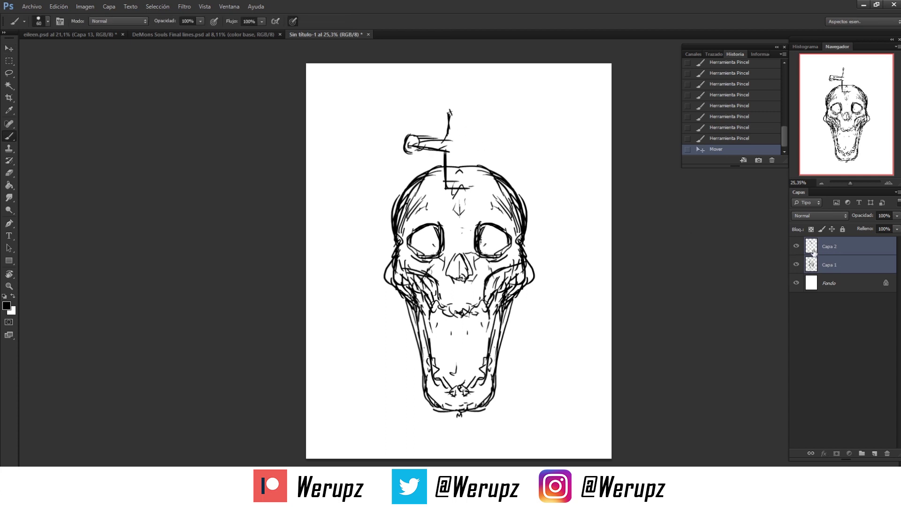
On the sword layer alone, extend the grip upward and darken the grip and crossguard lines.
{"action": "left_click", "coordinate": [843, 253]}
{"action": "left_click_drag", "start_coordinate": [447, 143], "coordinate": [450, 103]}
{"action": "left_click_drag", "start_coordinate": [446, 141], "coordinate": [452, 104]}
{"action": "left_click_drag", "start_coordinate": [449, 118], "coordinate": [453, 80]}
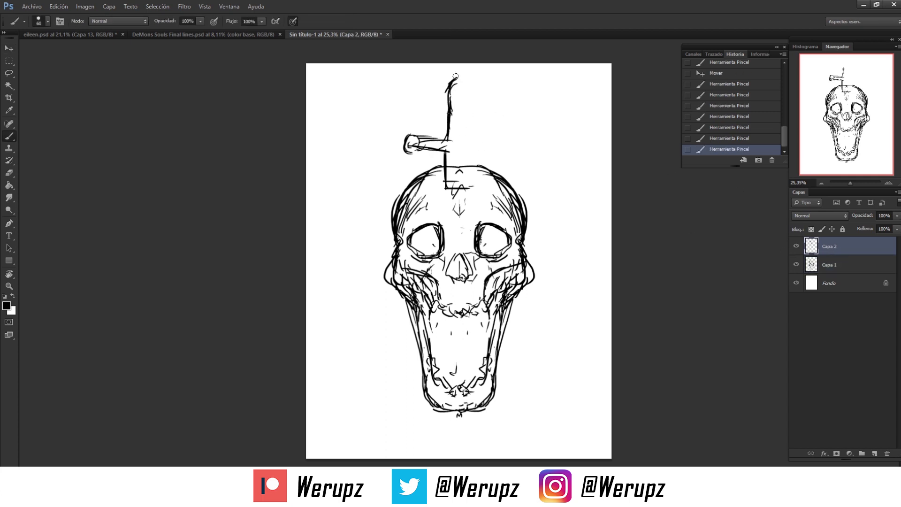
{"action": "left_click_drag", "start_coordinate": [448, 119], "coordinate": [439, 156]}
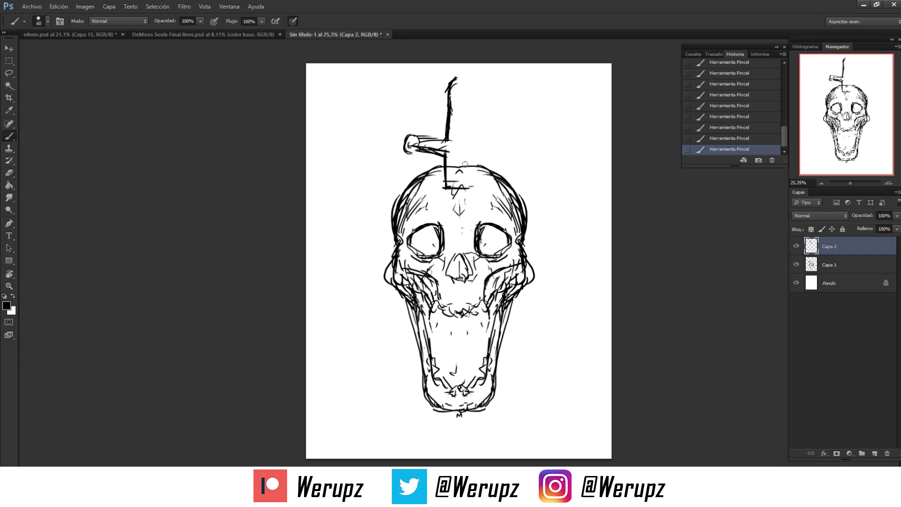
Duplicate the half hilt, flip the copy horizontally and move it right to mirror it.
{"action": "key", "text": "v"}
{"action": "left_click_drag", "start_coordinate": [463, 170], "coordinate": [472, 167], "text": "alt"}
{"action": "key", "text": "ctrl+t"}
{"action": "right_click", "coordinate": [455, 146]}
{"action": "left_click", "coordinate": [492, 285]}
{"action": "left_click_drag", "start_coordinate": [449, 152], "coordinate": [481, 152]}
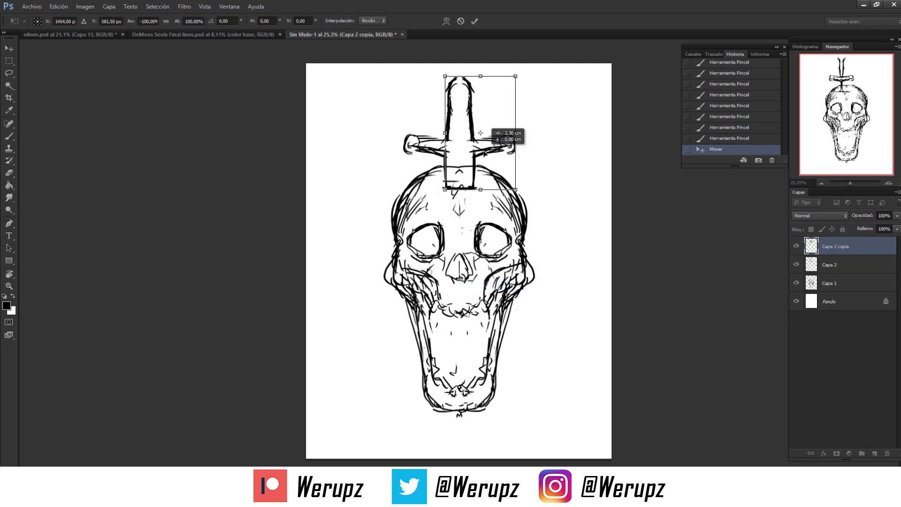
{"action": "key", "text": "Return"}
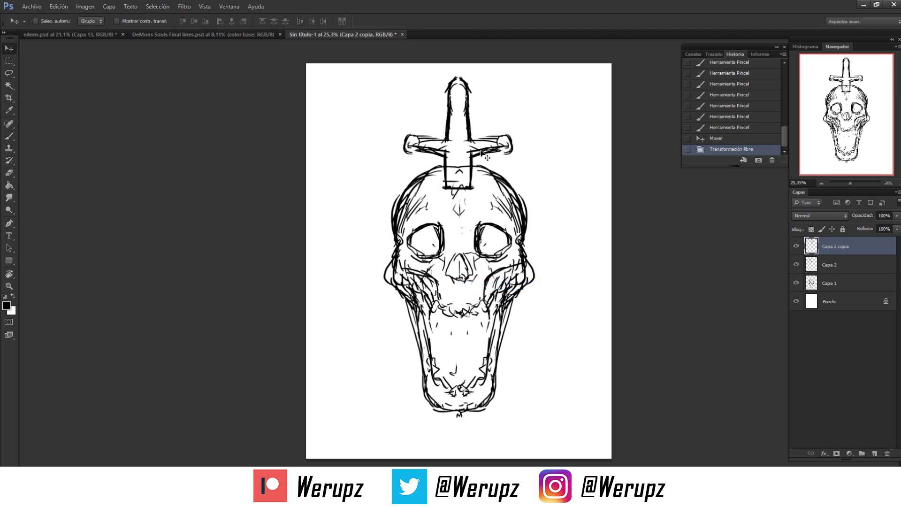
Nudge the mirrored half, merge it into the sword layer, and add a stroke at the base.
{"action": "scroll", "coordinate": [608, 107], "scroll_direction": "up", "scroll_amount": 1}
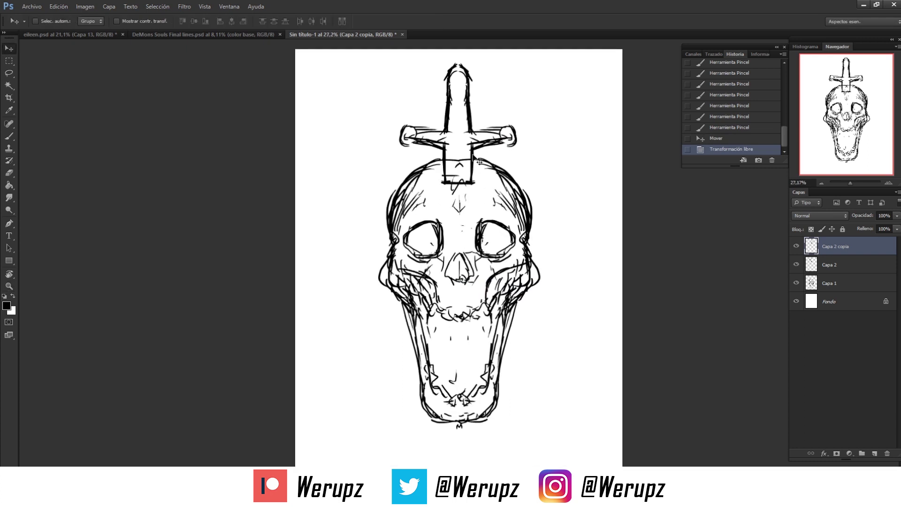
{"action": "left_click_drag", "start_coordinate": [477, 169], "coordinate": [477, 164]}
{"action": "key", "text": "ctrl+e"}
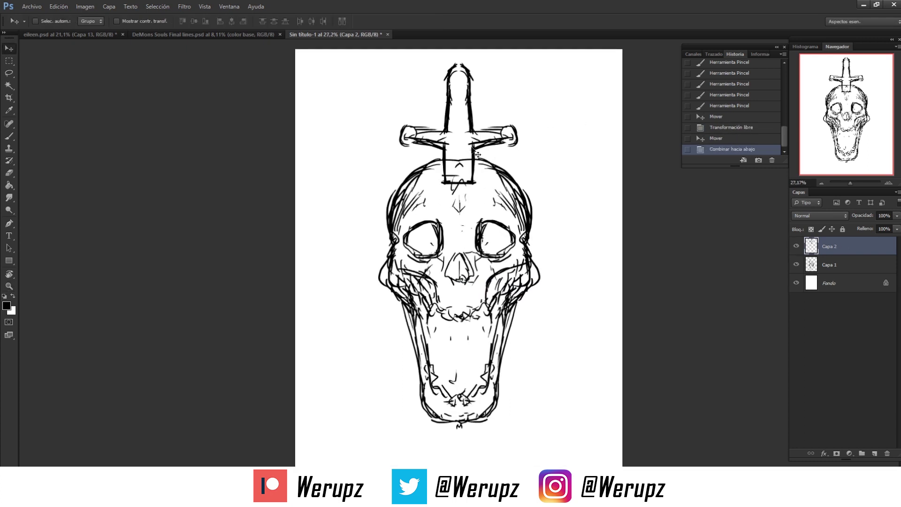
{"action": "left_click_drag", "start_coordinate": [470, 148], "coordinate": [472, 151]}
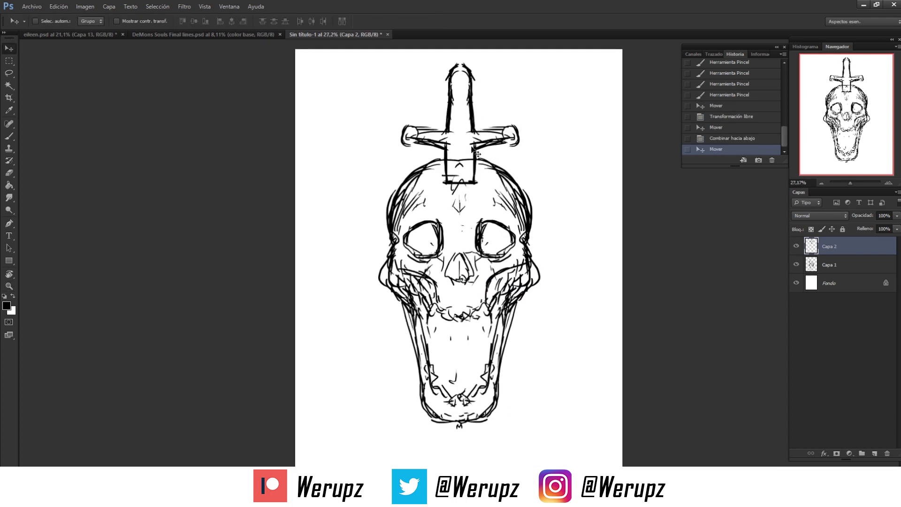
{"action": "key", "text": "b"}
{"action": "left_click_drag", "start_coordinate": [448, 183], "coordinate": [475, 182]}
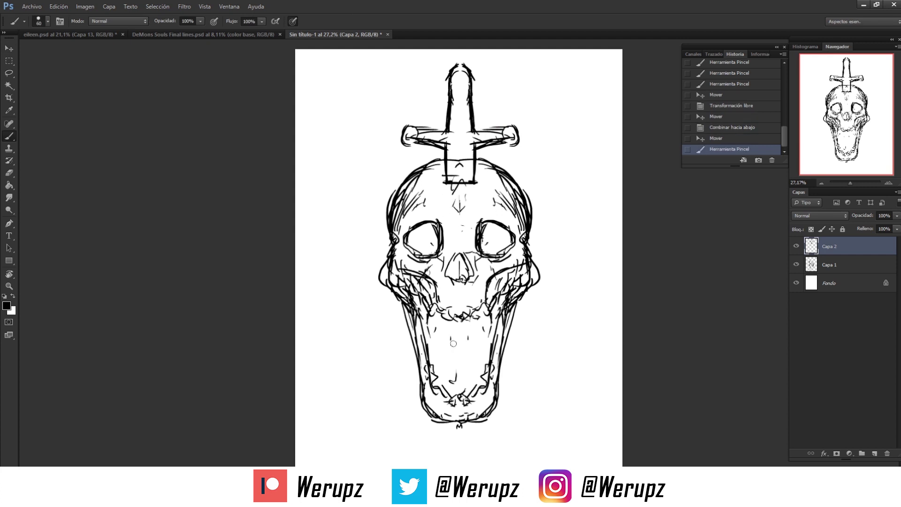
Draw one straight blade edge from the hilt down the face to a tip.
{"action": "left_click", "coordinate": [450, 367], "text": "shift"}
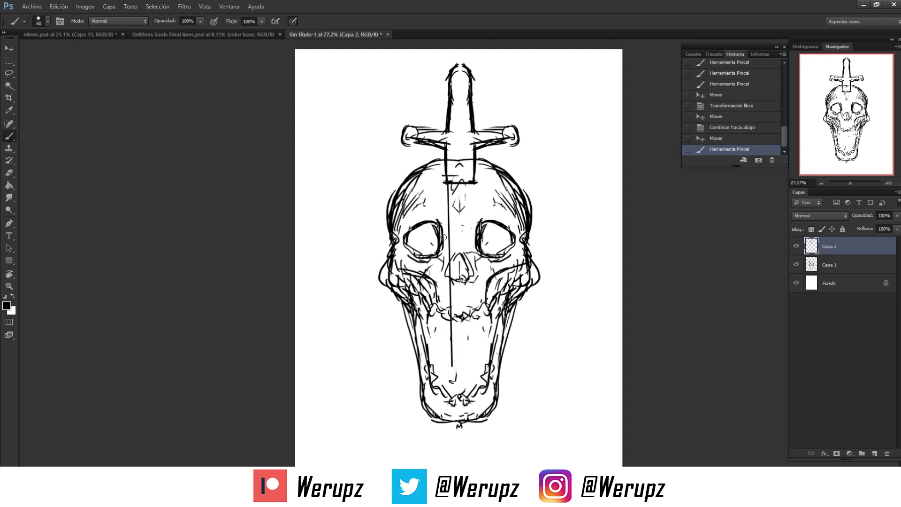
{"action": "left_click_drag", "start_coordinate": [452, 366], "coordinate": [459, 388]}
{"action": "mouse_move", "coordinate": [449, 324]}
{"action": "left_mouse_down"}
{"action": "mouse_move", "coordinate": [458, 385]}
{"action": "mouse_move", "coordinate": [436, 193]}
{"action": "mouse_move", "coordinate": [463, 184]}
{"action": "left_mouse_up"}
Lasso the blade half, flip a copy horizontally, shift it right, then hide the sword layer.
{"action": "key", "text": "l"}
{"action": "key", "text": "ctrl+alt+t"}
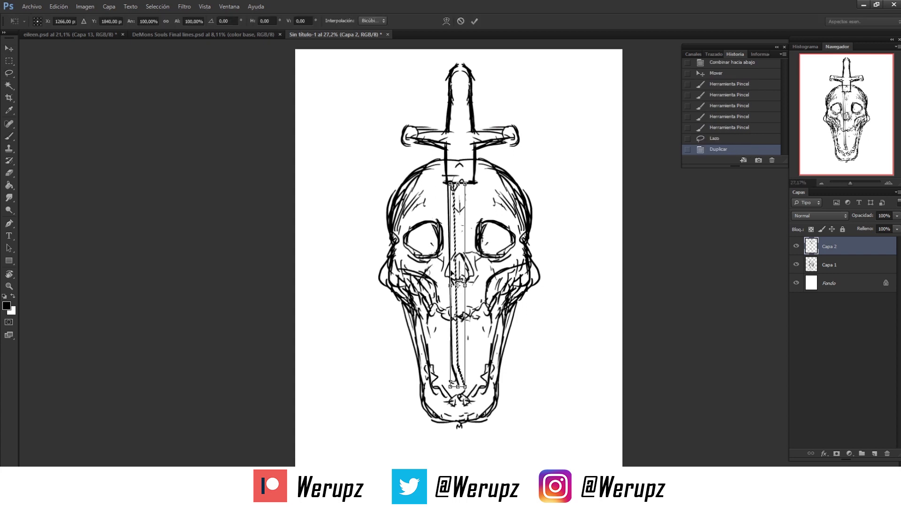
{"action": "right_click", "coordinate": [452, 272]}
{"action": "left_click", "coordinate": [497, 412]}
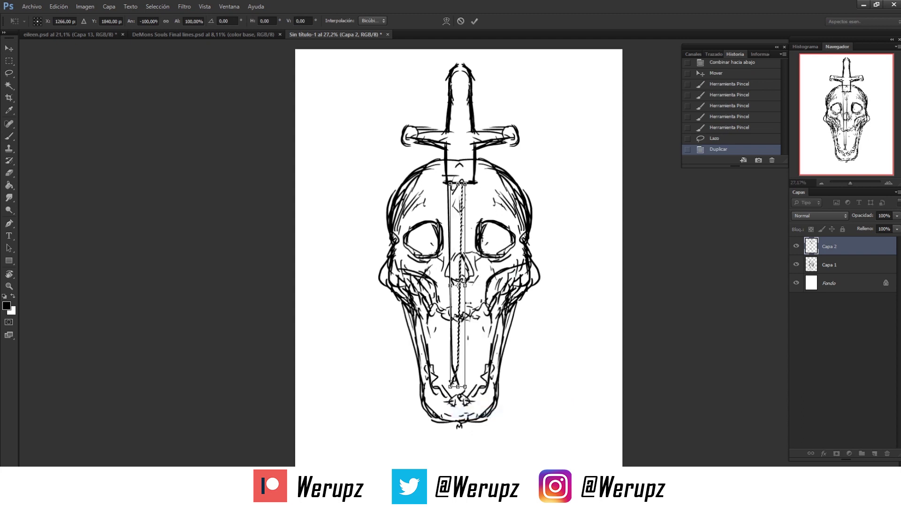
{"action": "left_click_drag", "start_coordinate": [462, 298], "coordinate": [473, 298]}
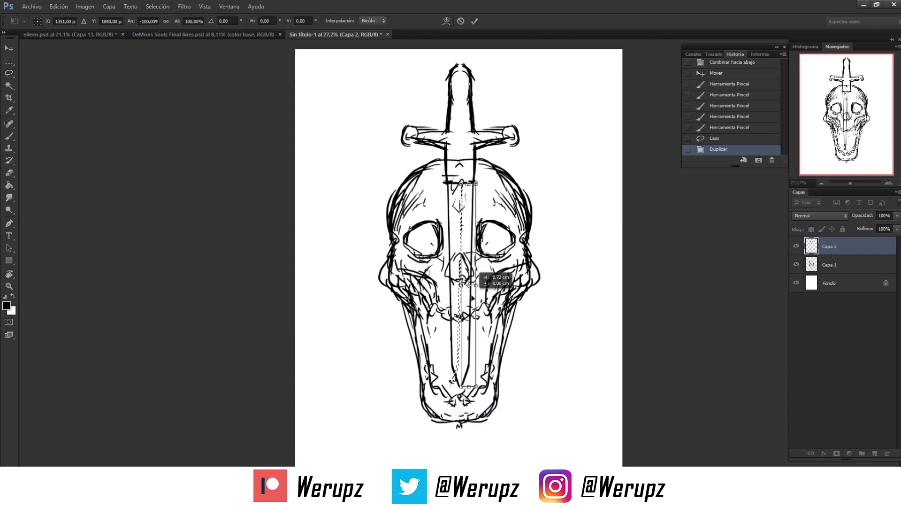
{"action": "key", "text": "Return"}
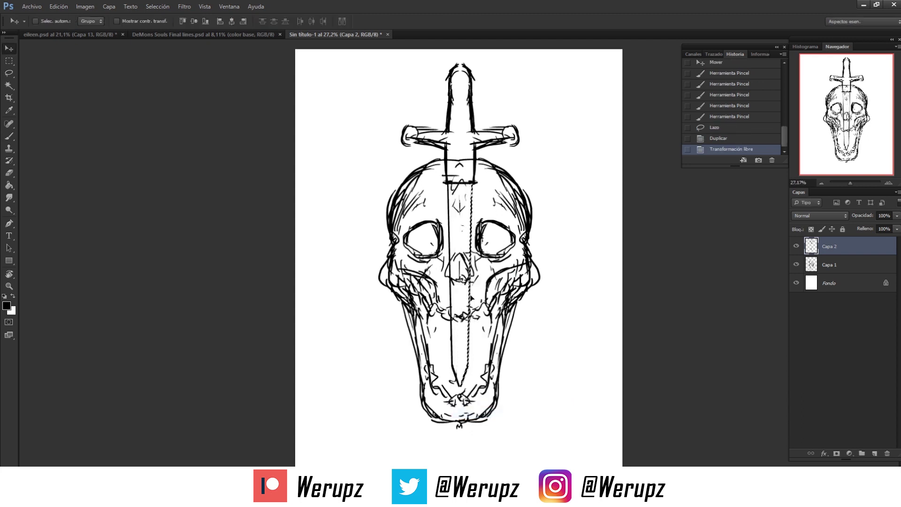
{"action": "key", "text": "ctrl+d"}
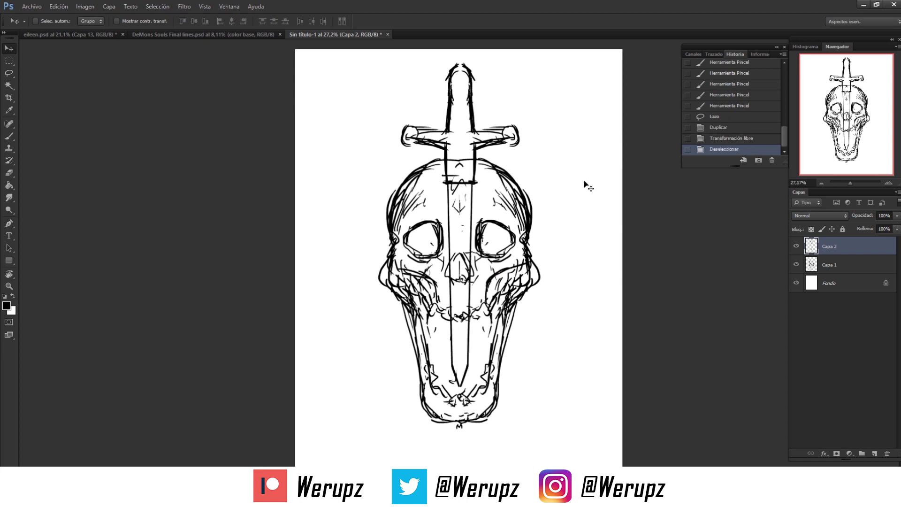
{"action": "key", "text": "ctrl+r"}
{"action": "key", "text": "ctrl+r"}
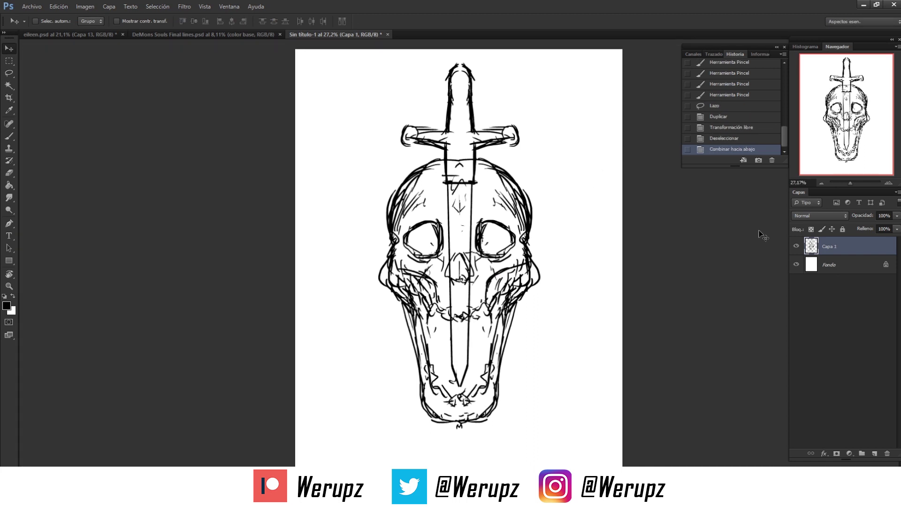
{"action": "left_click", "coordinate": [796, 246]}
Erase the overlapping and stray lines at the sword's base on the skull layer.
{"action": "key", "text": "e"}
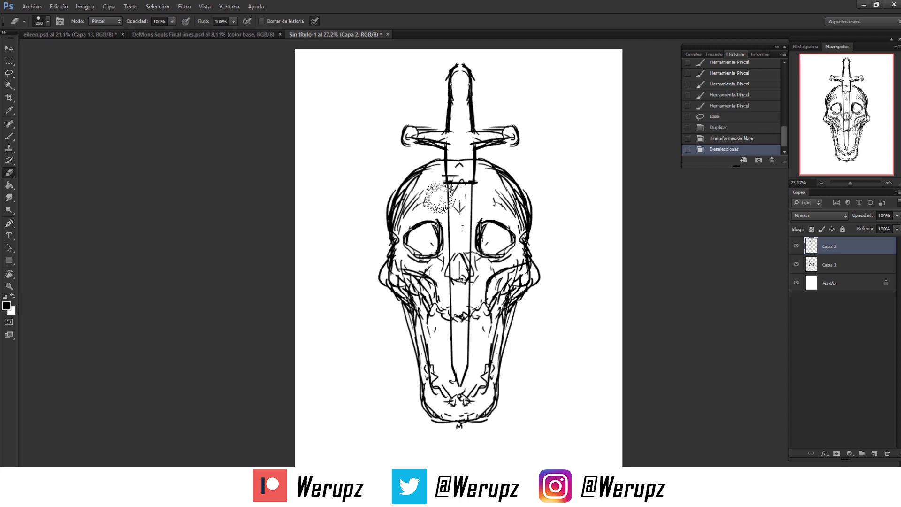
{"action": "mouse_move", "coordinate": [472, 190]}
{"action": "left_mouse_down"}
{"action": "mouse_move", "coordinate": [448, 221]}
{"action": "mouse_move", "coordinate": [463, 285]}
{"action": "left_mouse_up"}
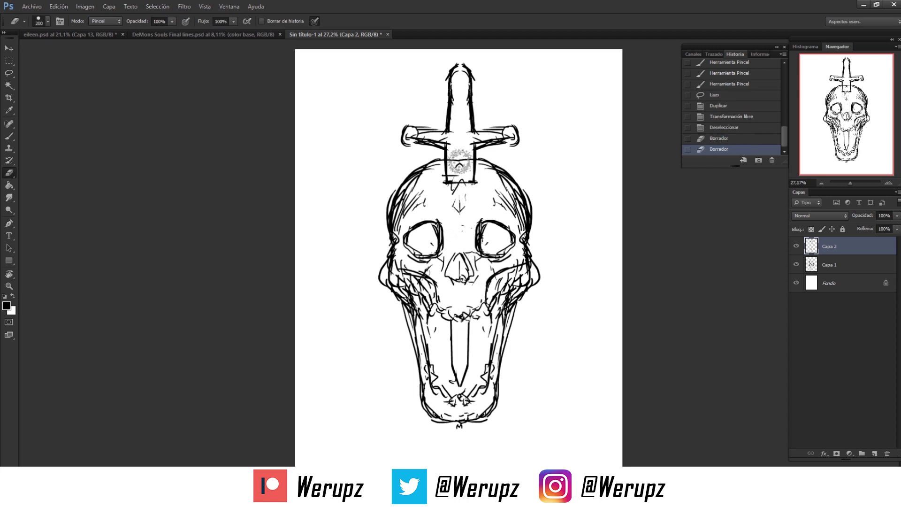
{"action": "left_click", "coordinate": [830, 267]}
{"action": "key", "text": "bracketleft"}
{"action": "left_click_drag", "start_coordinate": [442, 118], "coordinate": [469, 169]}
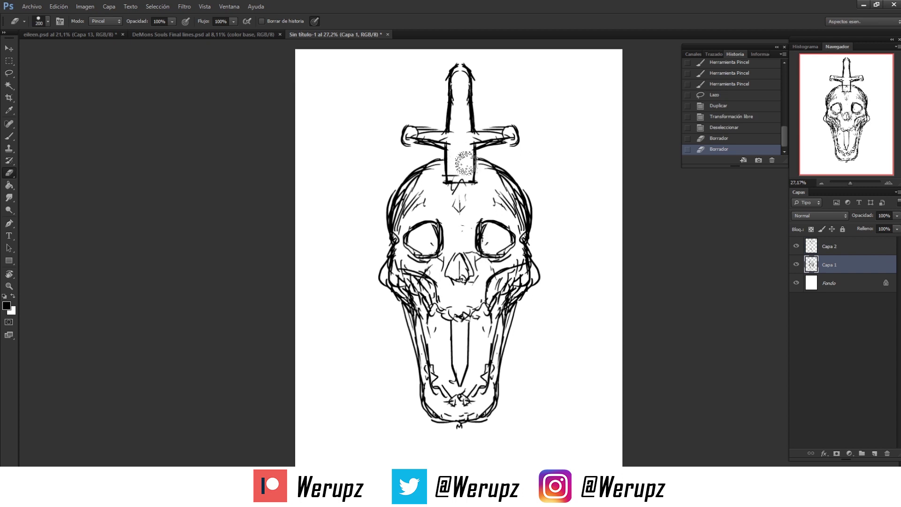
{"action": "key", "text": "z"}
{"action": "left_click", "coordinate": [508, 226], "text": "alt"}
{"action": "mouse_move", "coordinate": [509, 226]}
{"action": "left_mouse_down"}
{"action": "mouse_move", "coordinate": [460, 152]}
{"action": "mouse_move", "coordinate": [462, 159]}
{"action": "mouse_move", "coordinate": [481, 147]}
{"action": "left_mouse_up"}
Brush wrapping strokes around the sword blade near the grip.
{"action": "key", "text": "b"}
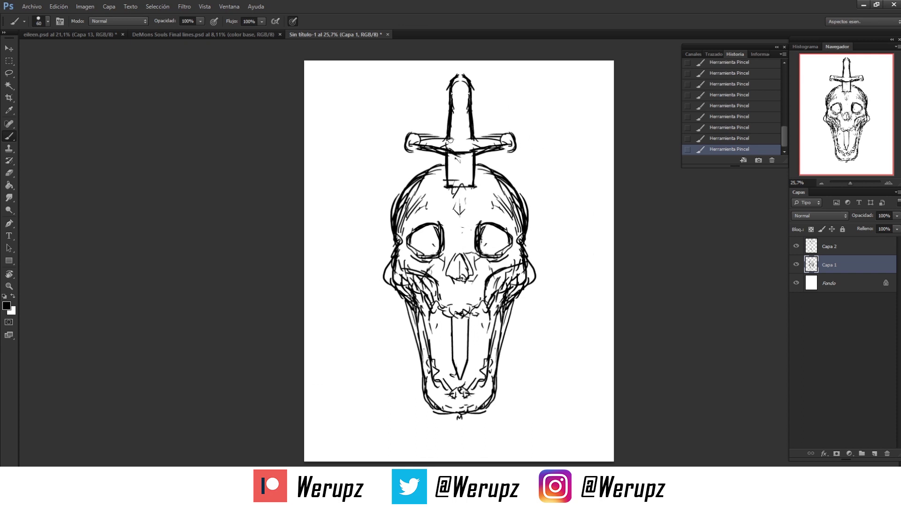
{"action": "mouse_move", "coordinate": [458, 131]}
{"action": "left_mouse_down"}
{"action": "mouse_move", "coordinate": [465, 141]}
{"action": "mouse_move", "coordinate": [473, 133]}
{"action": "left_mouse_up"}
{"action": "left_click_drag", "start_coordinate": [458, 84], "coordinate": [478, 101]}
{"action": "key", "text": "z"}
{"action": "left_click", "coordinate": [489, 143], "text": "alt"}
{"action": "left_click_drag", "start_coordinate": [489, 143], "coordinate": [521, 143]}
{"action": "key", "text": "b"}
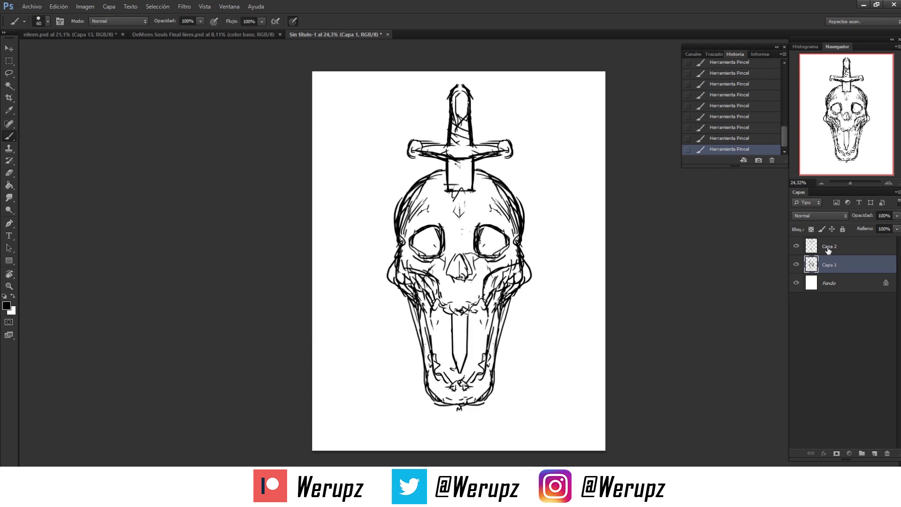
Merge Capa 2 down into Capa 1 and add a new empty layer.
{"action": "left_click", "coordinate": [828, 250]}
{"action": "key", "text": "ctrl+e"}
{"action": "left_click", "coordinate": [874, 453]}
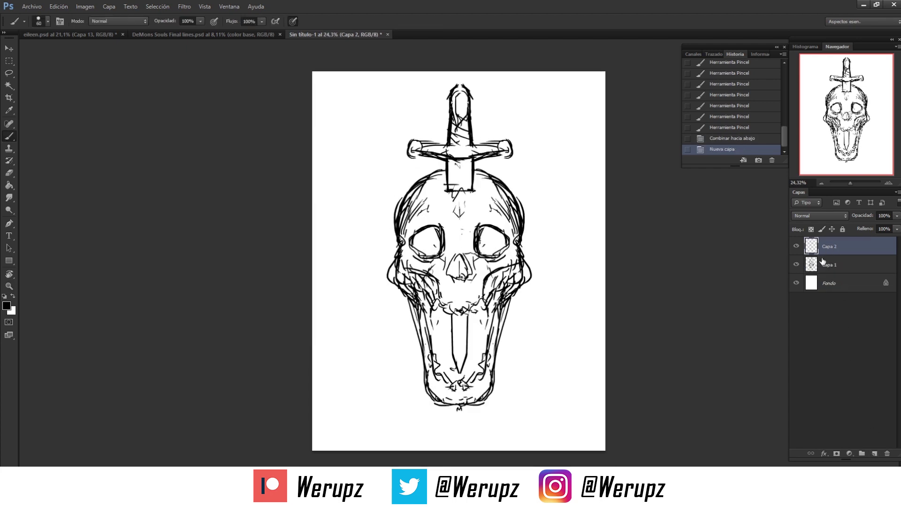
Drop Capa 1's opacity to about 20%, select Capa 2, and zoom to the eye.
{"action": "left_click", "coordinate": [835, 264]}
{"action": "left_click", "coordinate": [896, 229]}
{"action": "left_click_drag", "start_coordinate": [854, 229], "coordinate": [856, 226]}
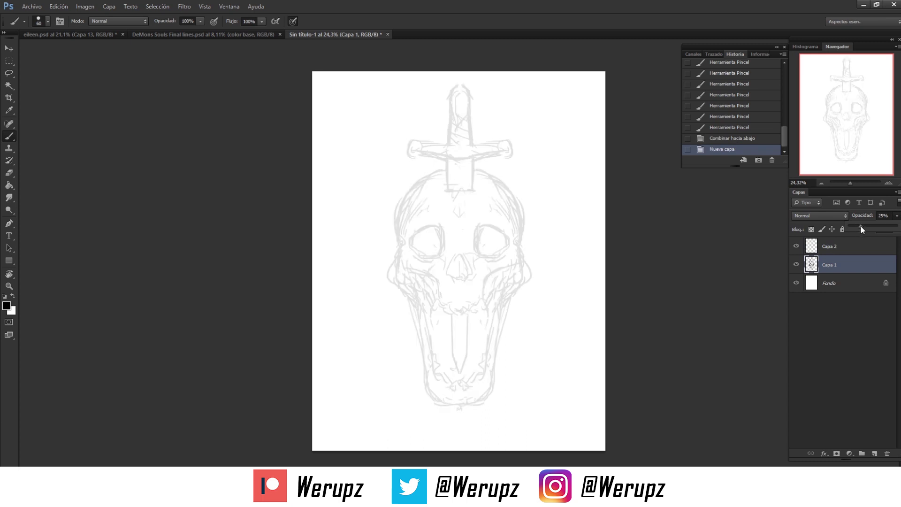
{"action": "left_click", "coordinate": [836, 250]}
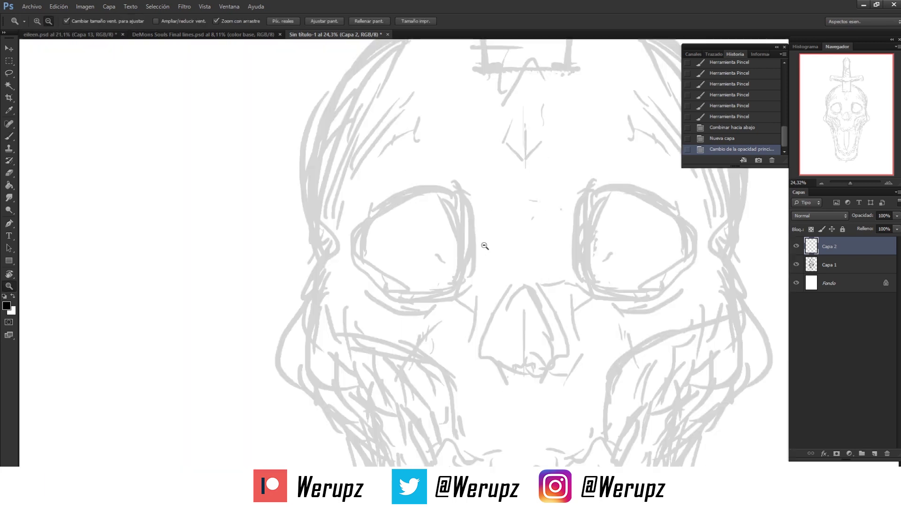
{"action": "mouse_move", "coordinate": [449, 117]}
{"action": "left_mouse_down"}
{"action": "mouse_move", "coordinate": [388, 98]}
{"action": "mouse_move", "coordinate": [346, 179]}
{"action": "left_mouse_up"}
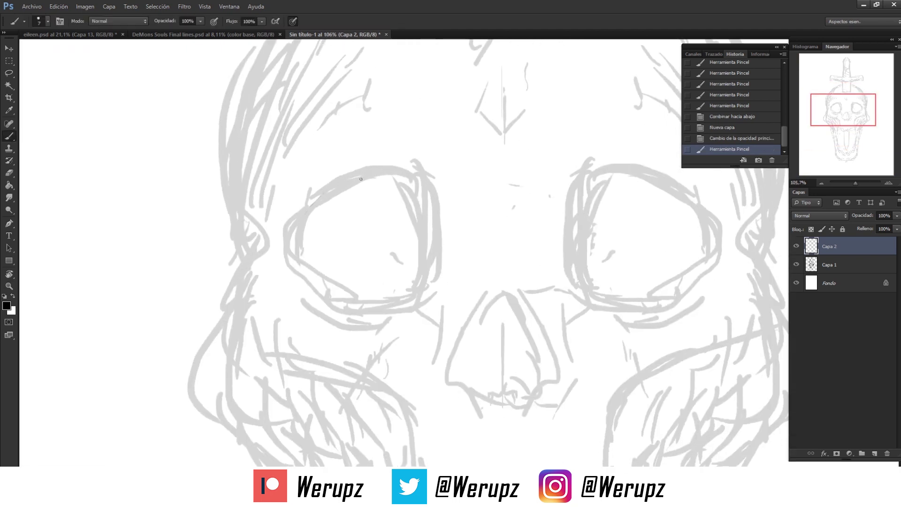
Ink the left eye socket's top arc, sides and lower rim, plus two lines below it.
{"action": "left_click_drag", "start_coordinate": [335, 184], "coordinate": [339, 163]}
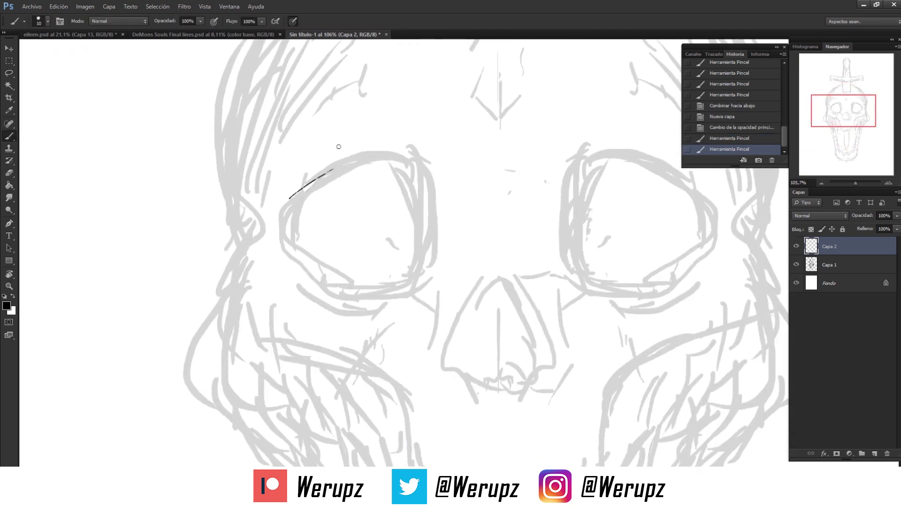
{"action": "left_click_drag", "start_coordinate": [306, 196], "coordinate": [352, 165]}
{"action": "key", "text": "ctrl+z"}
{"action": "mouse_move", "coordinate": [299, 201]}
{"action": "left_mouse_down"}
{"action": "mouse_move", "coordinate": [366, 160]}
{"action": "mouse_move", "coordinate": [401, 160]}
{"action": "mouse_move", "coordinate": [383, 144]}
{"action": "mouse_move", "coordinate": [428, 183]}
{"action": "left_mouse_up"}
{"action": "mouse_move", "coordinate": [300, 182]}
{"action": "left_mouse_down"}
{"action": "mouse_move", "coordinate": [308, 165]}
{"action": "mouse_move", "coordinate": [300, 235]}
{"action": "mouse_move", "coordinate": [288, 228]}
{"action": "mouse_move", "coordinate": [323, 264]}
{"action": "left_mouse_up"}
{"action": "mouse_move", "coordinate": [297, 224]}
{"action": "left_mouse_down"}
{"action": "mouse_move", "coordinate": [356, 274]}
{"action": "mouse_move", "coordinate": [423, 254]}
{"action": "mouse_move", "coordinate": [427, 221]}
{"action": "left_mouse_up"}
{"action": "left_click_drag", "start_coordinate": [413, 165], "coordinate": [421, 225]}
{"action": "left_click_drag", "start_coordinate": [363, 277], "coordinate": [401, 276]}
{"action": "left_click_drag", "start_coordinate": [340, 284], "coordinate": [421, 275]}
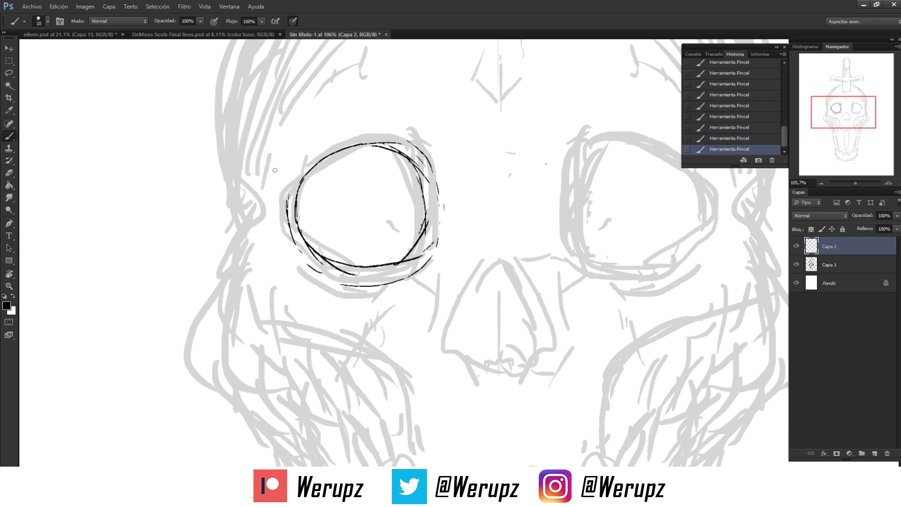
Add thin strokes inside the socket and along its lower rim, then draw the cheek contour.
{"action": "scroll", "coordinate": [275, 170], "scroll_direction": "up", "scroll_amount": 2}
{"action": "mouse_move", "coordinate": [285, 216]}
{"action": "left_mouse_down"}
{"action": "mouse_move", "coordinate": [320, 181]}
{"action": "mouse_move", "coordinate": [402, 169]}
{"action": "left_mouse_up"}
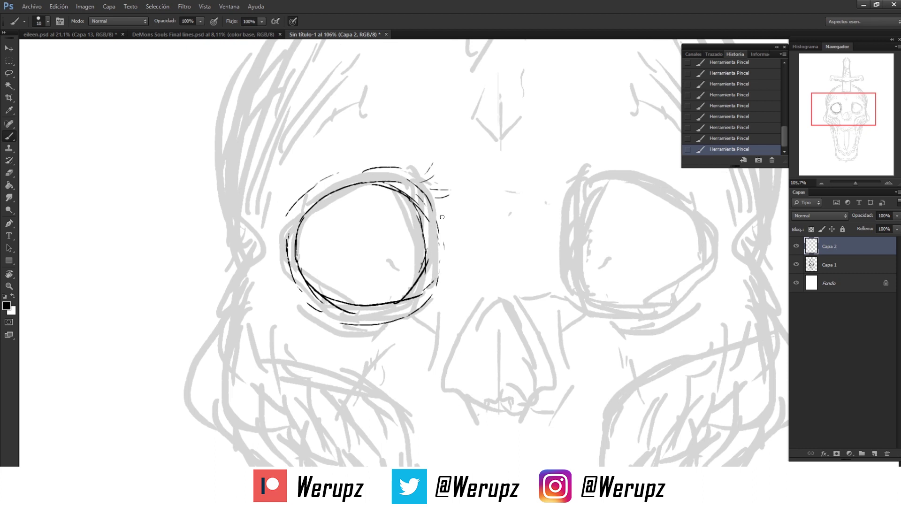
{"action": "mouse_move", "coordinate": [369, 187]}
{"action": "left_mouse_down"}
{"action": "mouse_move", "coordinate": [333, 239]}
{"action": "mouse_move", "coordinate": [347, 269]}
{"action": "left_mouse_up"}
{"action": "key", "text": "ctrl+z"}
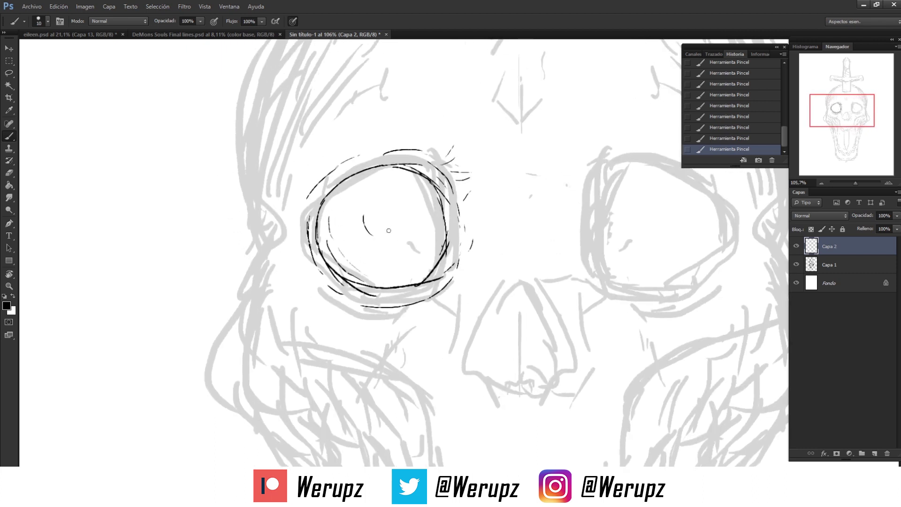
{"action": "key", "text": "ctrl+z"}
{"action": "left_click_drag", "start_coordinate": [359, 270], "coordinate": [403, 280]}
{"action": "left_click_drag", "start_coordinate": [347, 207], "coordinate": [373, 188]}
{"action": "left_click_drag", "start_coordinate": [375, 179], "coordinate": [414, 180]}
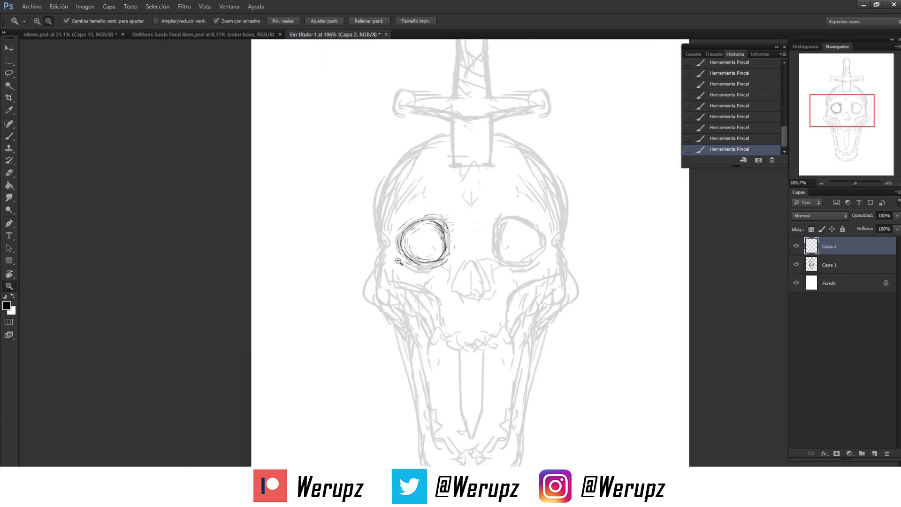
{"action": "left_click_drag", "start_coordinate": [388, 281], "coordinate": [403, 178]}
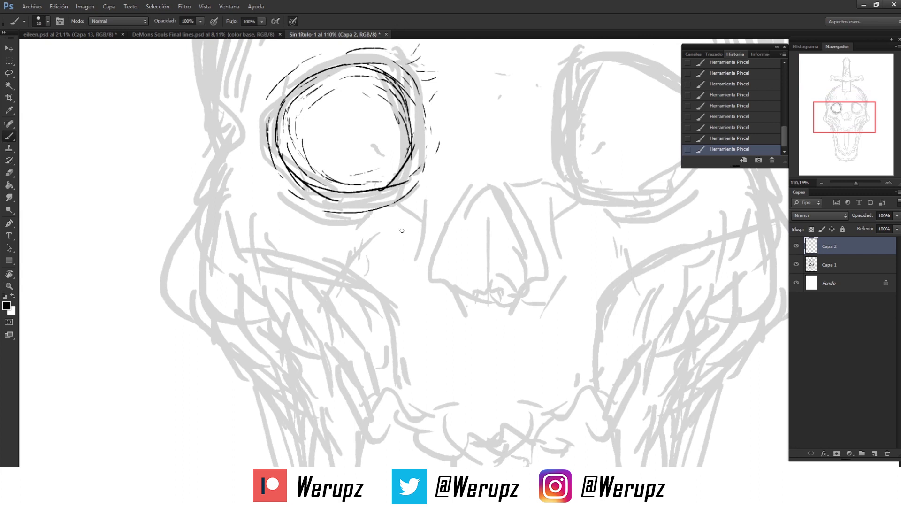
{"action": "left_click_drag", "start_coordinate": [391, 230], "coordinate": [408, 215]}
{"action": "mouse_move", "coordinate": [249, 144]}
{"action": "left_mouse_down"}
{"action": "mouse_move", "coordinate": [248, 237]}
{"action": "mouse_move", "coordinate": [375, 275]}
{"action": "left_mouse_up"}
Ink the long left cheekbone curve with a parallel curve above it.
{"action": "key", "text": "ctrl+z"}
{"action": "mouse_move", "coordinate": [290, 251]}
{"action": "left_mouse_down"}
{"action": "mouse_move", "coordinate": [376, 282]}
{"action": "mouse_move", "coordinate": [400, 307]}
{"action": "left_mouse_up"}
{"action": "left_click_drag", "start_coordinate": [319, 238], "coordinate": [390, 278]}
{"action": "scroll", "coordinate": [416, 227], "scroll_direction": "up", "scroll_amount": 3}
{"action": "left_click_drag", "start_coordinate": [301, 257], "coordinate": [334, 289]}
{"action": "left_click_drag", "start_coordinate": [383, 264], "coordinate": [406, 331]}
{"action": "key", "text": "ctrl+z"}
Outline the nose cavity's left edge with a hooked top and hatching beside it.
{"action": "left_click_drag", "start_coordinate": [411, 192], "coordinate": [386, 270]}
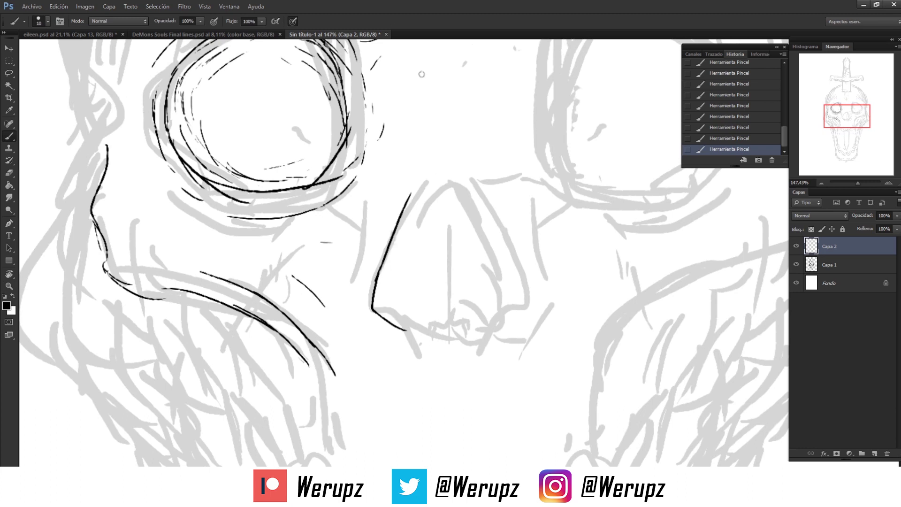
{"action": "mouse_move", "coordinate": [405, 201]}
{"action": "left_mouse_down"}
{"action": "mouse_move", "coordinate": [426, 166]}
{"action": "mouse_move", "coordinate": [439, 170]}
{"action": "left_mouse_up"}
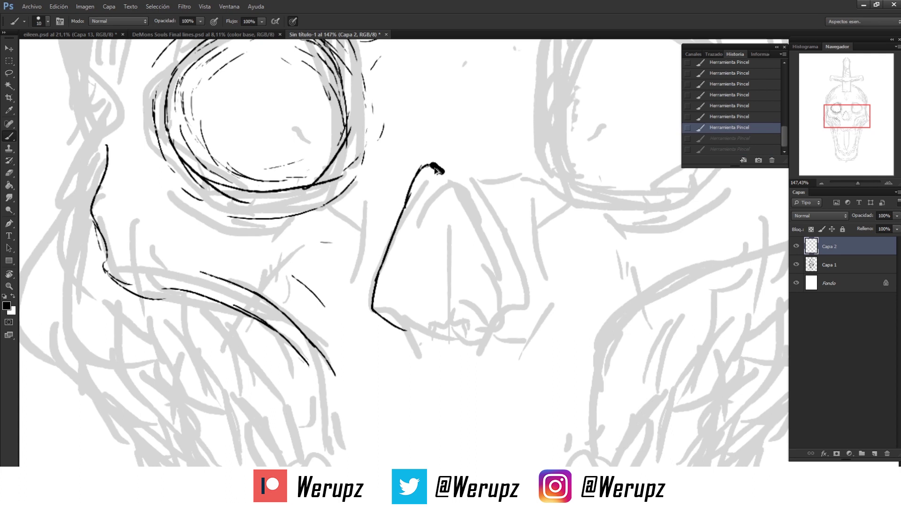
{"action": "key", "text": "ctrl+z"}
{"action": "left_click_drag", "start_coordinate": [428, 162], "coordinate": [439, 170]}
{"action": "mouse_move", "coordinate": [399, 325]}
{"action": "left_mouse_down"}
{"action": "mouse_move", "coordinate": [391, 294]}
{"action": "mouse_move", "coordinate": [439, 314]}
{"action": "mouse_move", "coordinate": [440, 358]}
{"action": "left_mouse_up"}
{"action": "left_click_drag", "start_coordinate": [362, 342], "coordinate": [387, 261]}
{"action": "left_click_drag", "start_coordinate": [321, 263], "coordinate": [352, 242]}
{"action": "left_click_drag", "start_coordinate": [374, 281], "coordinate": [382, 262]}
{"action": "left_click_drag", "start_coordinate": [381, 246], "coordinate": [388, 238]}
{"action": "left_click_drag", "start_coordinate": [387, 239], "coordinate": [384, 314]}
{"action": "mouse_move", "coordinate": [412, 270]}
{"action": "left_mouse_down"}
{"action": "mouse_move", "coordinate": [309, 296]}
{"action": "mouse_move", "coordinate": [322, 370]}
{"action": "mouse_move", "coordinate": [313, 305]}
{"action": "left_mouse_up"}
Draw the left skull contour as a long arc up over the cranium.
{"action": "key", "text": "ctrl+z"}
{"action": "key", "text": "ctrl+z"}
{"action": "left_click_drag", "start_coordinate": [329, 353], "coordinate": [355, 231]}
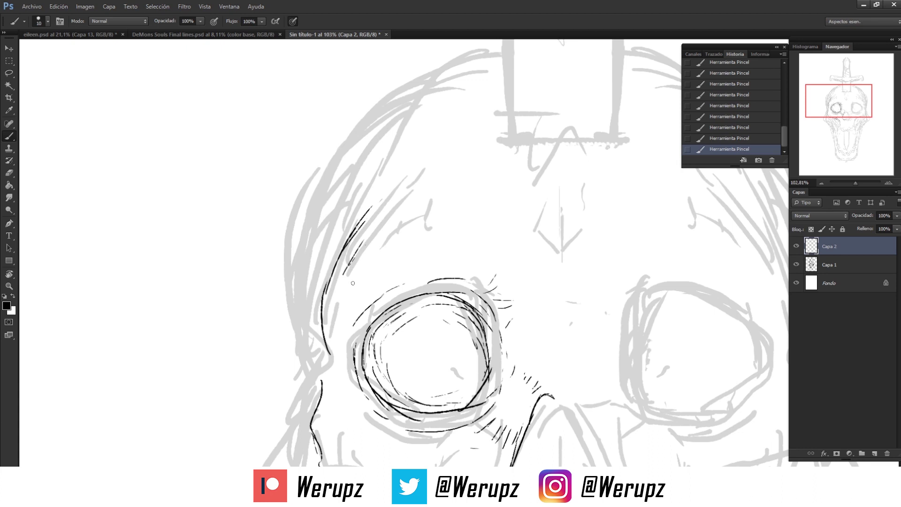
{"action": "mouse_move", "coordinate": [353, 282]}
{"action": "left_mouse_down"}
{"action": "mouse_move", "coordinate": [356, 241]}
{"action": "mouse_move", "coordinate": [347, 253]}
{"action": "left_mouse_up"}
{"action": "left_click_drag", "start_coordinate": [290, 120], "coordinate": [291, 186]}
{"action": "left_click_drag", "start_coordinate": [320, 356], "coordinate": [312, 311]}
{"action": "key", "text": "ctrl+z"}
{"action": "left_click_drag", "start_coordinate": [323, 377], "coordinate": [315, 319]}
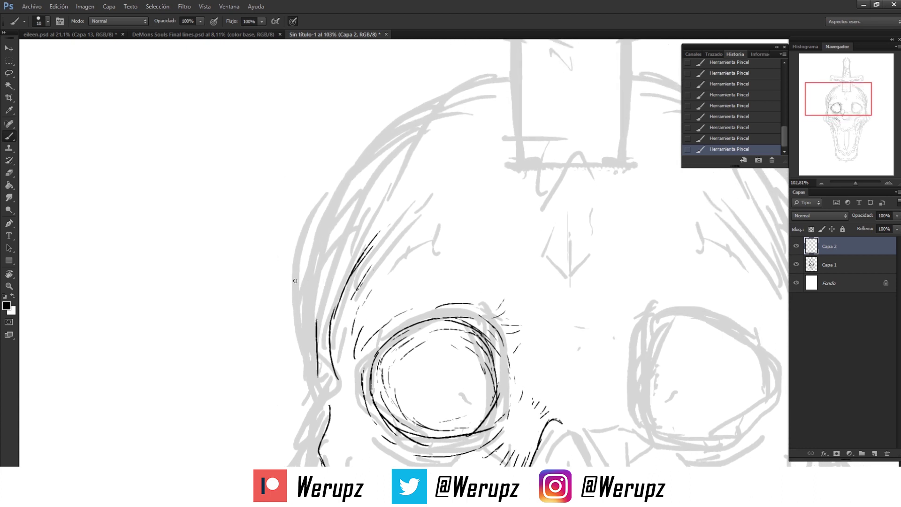
{"action": "key", "text": "ctrl+z"}
{"action": "mouse_move", "coordinate": [318, 369]}
{"action": "left_mouse_down"}
{"action": "mouse_move", "coordinate": [328, 218]}
{"action": "mouse_move", "coordinate": [371, 145]}
{"action": "mouse_move", "coordinate": [420, 106]}
{"action": "mouse_move", "coordinate": [500, 76]}
{"action": "left_mouse_up"}
{"action": "key", "text": "z"}
{"action": "left_click_drag", "start_coordinate": [424, 201], "coordinate": [385, 201]}
Lower the Capa 1 sketch opacity further, then return to Capa 2 with the brush.
{"action": "key", "text": "e"}
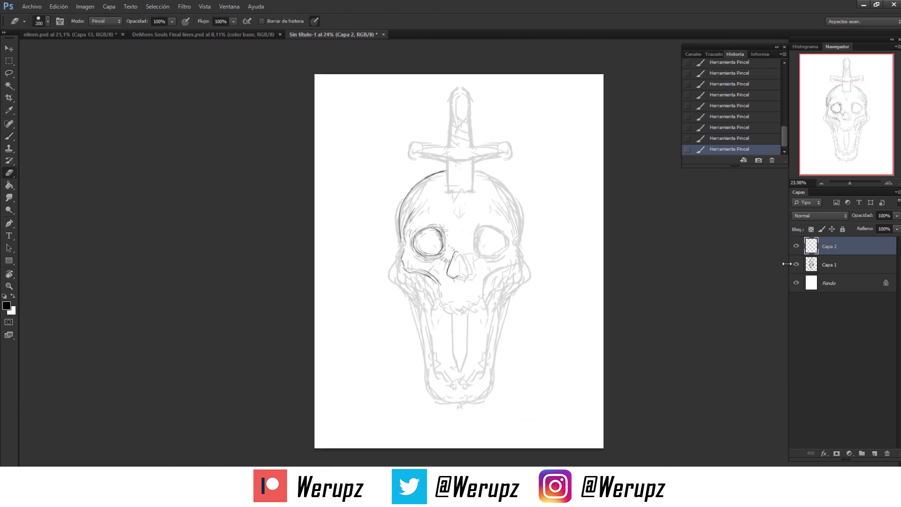
{"action": "left_click", "coordinate": [796, 265]}
{"action": "left_click", "coordinate": [796, 264]}
{"action": "left_click", "coordinate": [845, 264]}
{"action": "left_click_drag", "start_coordinate": [896, 216], "coordinate": [854, 226]}
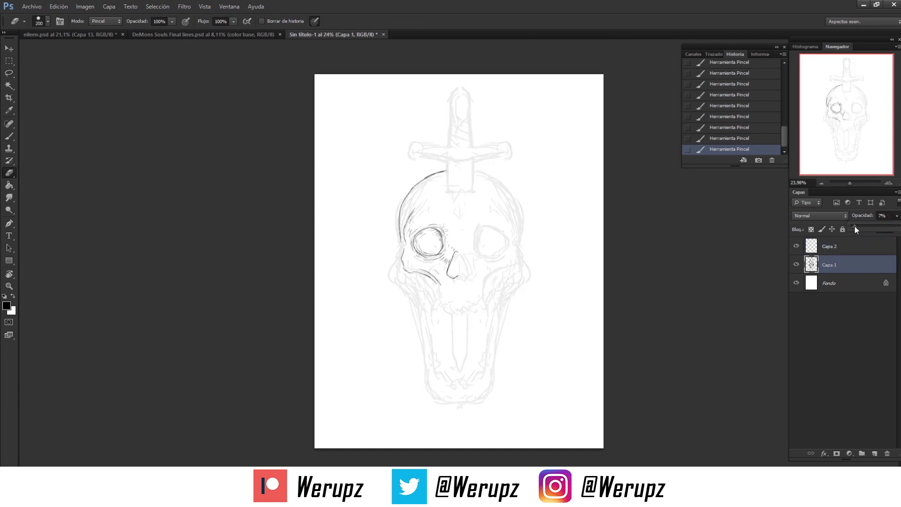
{"action": "left_click", "coordinate": [832, 244]}
{"action": "key", "text": "b"}
Hatch short lines across the upper-left of the inked cranium.
{"action": "scroll", "coordinate": [432, 207], "scroll_direction": "up", "scroll_amount": 5}
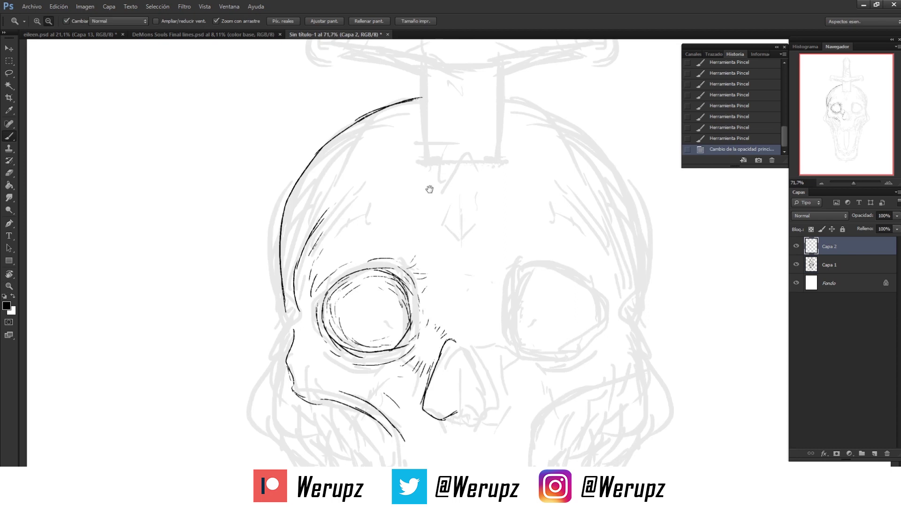
{"action": "mouse_move", "coordinate": [411, 129]}
{"action": "left_mouse_down"}
{"action": "mouse_move", "coordinate": [397, 158]}
{"action": "mouse_move", "coordinate": [409, 140]}
{"action": "left_mouse_up"}
{"action": "mouse_move", "coordinate": [411, 157]}
{"action": "left_mouse_down"}
{"action": "mouse_move", "coordinate": [401, 169]}
{"action": "mouse_move", "coordinate": [392, 162]}
{"action": "left_mouse_up"}
{"action": "left_click_drag", "start_coordinate": [401, 129], "coordinate": [391, 148]}
{"action": "left_click_drag", "start_coordinate": [405, 130], "coordinate": [398, 148]}
{"action": "left_click_drag", "start_coordinate": [410, 129], "coordinate": [401, 146]}
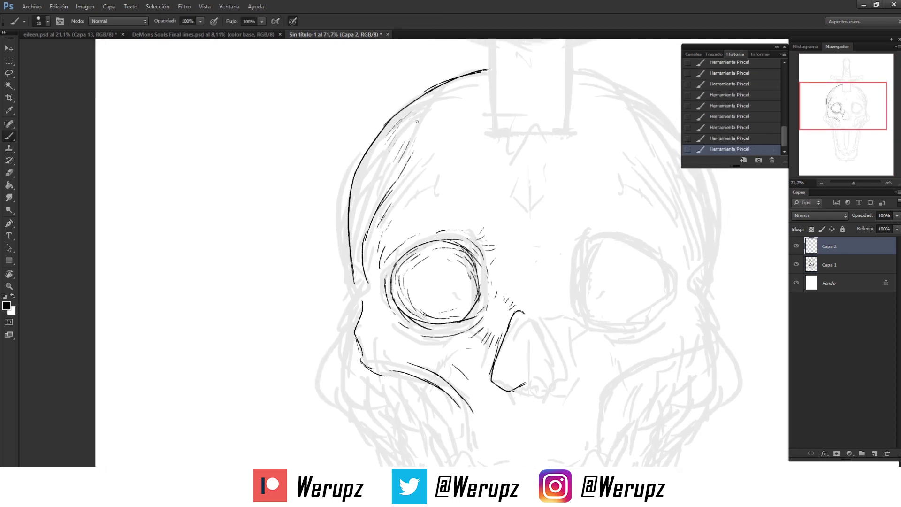
{"action": "left_click_drag", "start_coordinate": [438, 189], "coordinate": [382, 109]}
{"action": "mouse_move", "coordinate": [394, 302]}
{"action": "left_mouse_down"}
{"action": "mouse_move", "coordinate": [375, 202]}
{"action": "mouse_move", "coordinate": [408, 202]}
{"action": "left_mouse_up"}
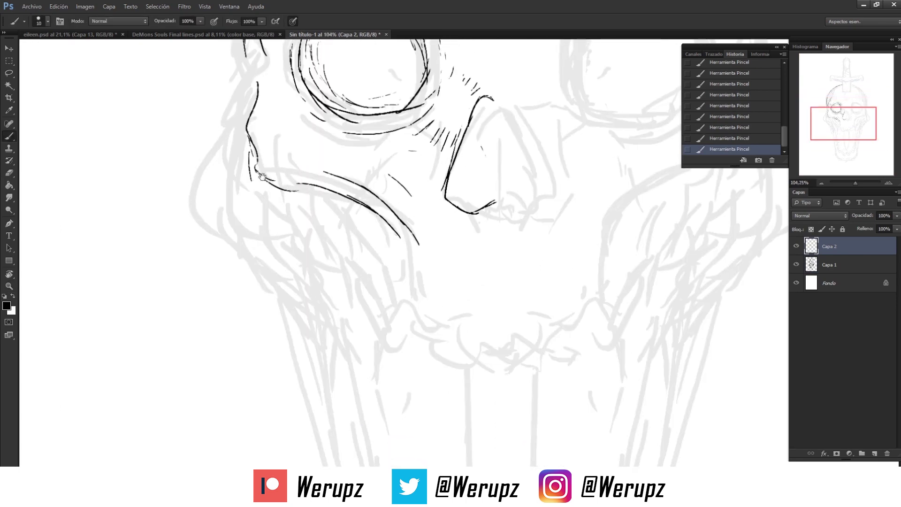
Check the DeMons Souls Final lines reference artwork, then return to Sin título-1.
{"action": "left_click", "coordinate": [216, 34]}
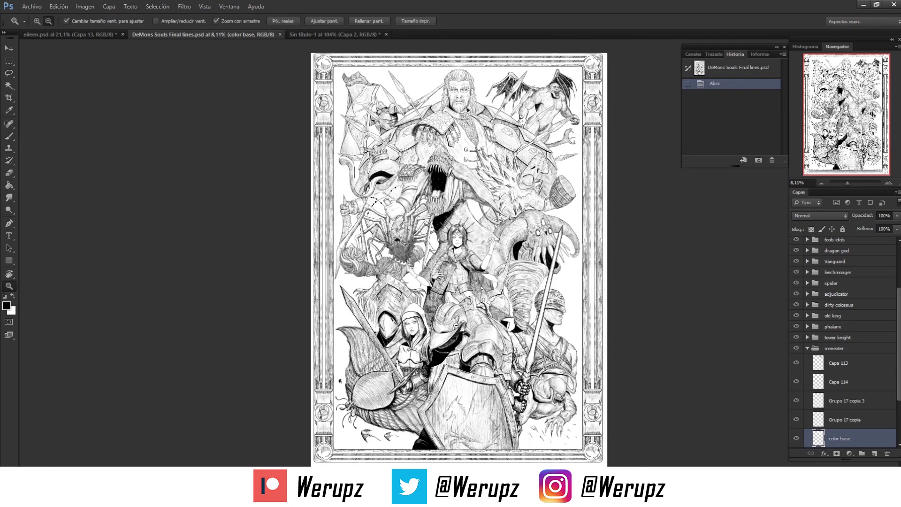
{"action": "left_click", "coordinate": [462, 418]}
{"action": "left_click_drag", "start_coordinate": [385, 202], "coordinate": [361, 168]}
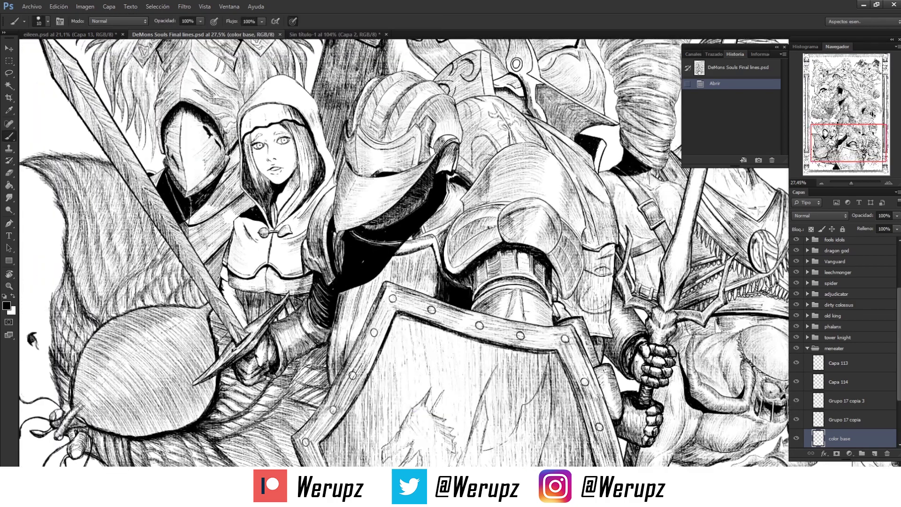
{"action": "left_click_drag", "start_coordinate": [439, 202], "coordinate": [403, 202]}
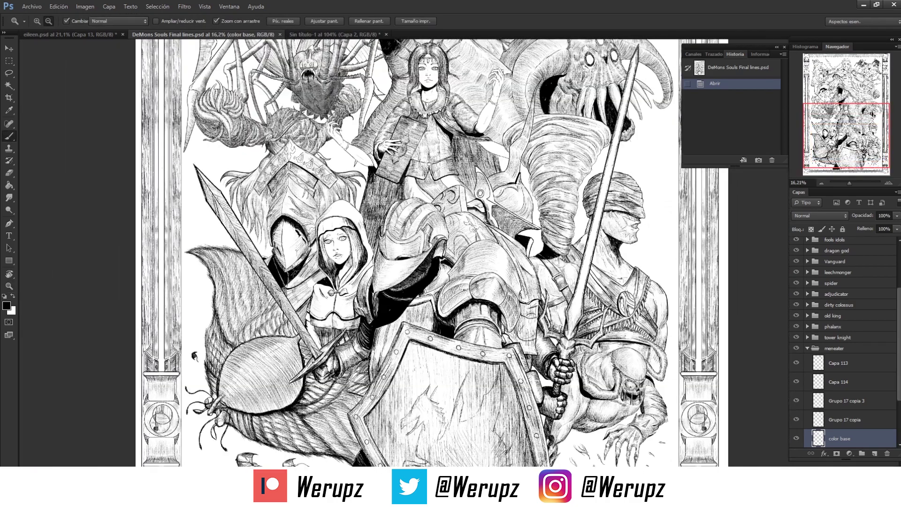
{"action": "left_click", "coordinate": [331, 34]}
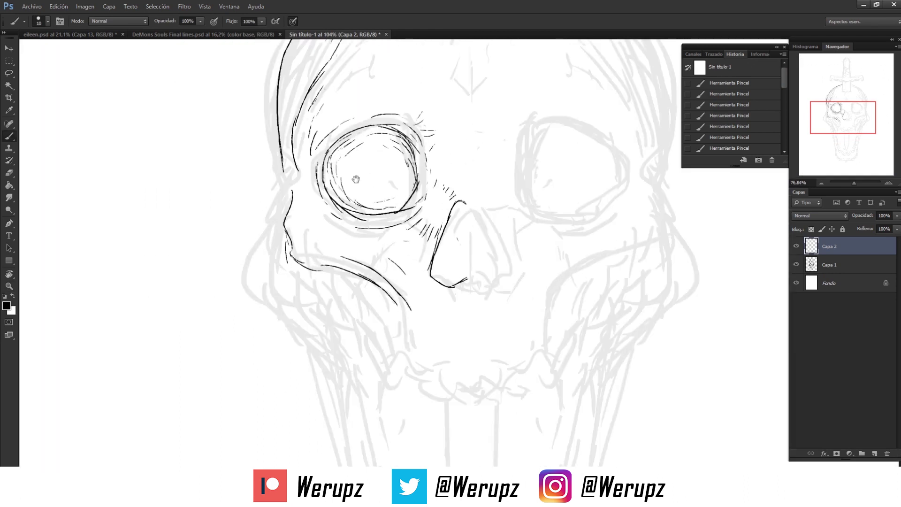
Extend the cheek and jaw contour down toward the left upper teeth.
{"action": "mouse_move", "coordinate": [355, 178]}
{"action": "left_mouse_down"}
{"action": "mouse_move", "coordinate": [354, 256]}
{"action": "mouse_move", "coordinate": [333, 198]}
{"action": "mouse_move", "coordinate": [348, 254]}
{"action": "left_mouse_up"}
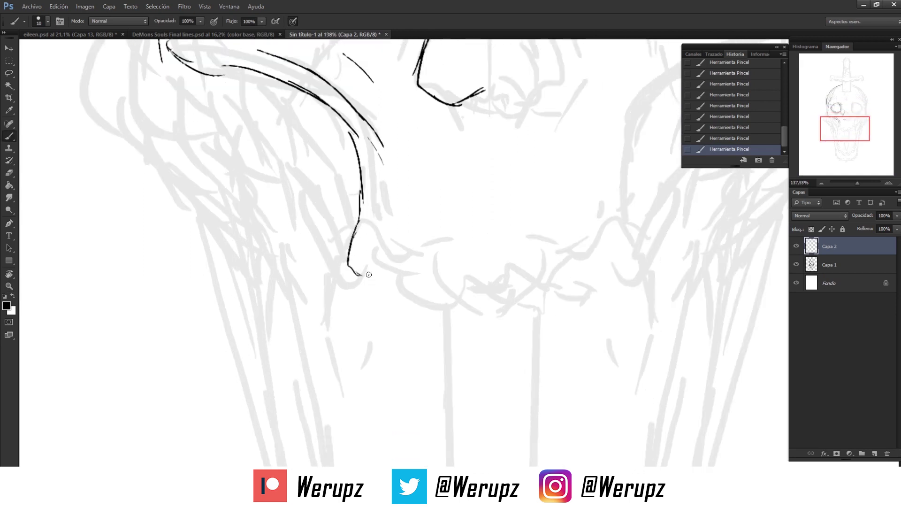
{"action": "left_click_drag", "start_coordinate": [391, 279], "coordinate": [389, 252]}
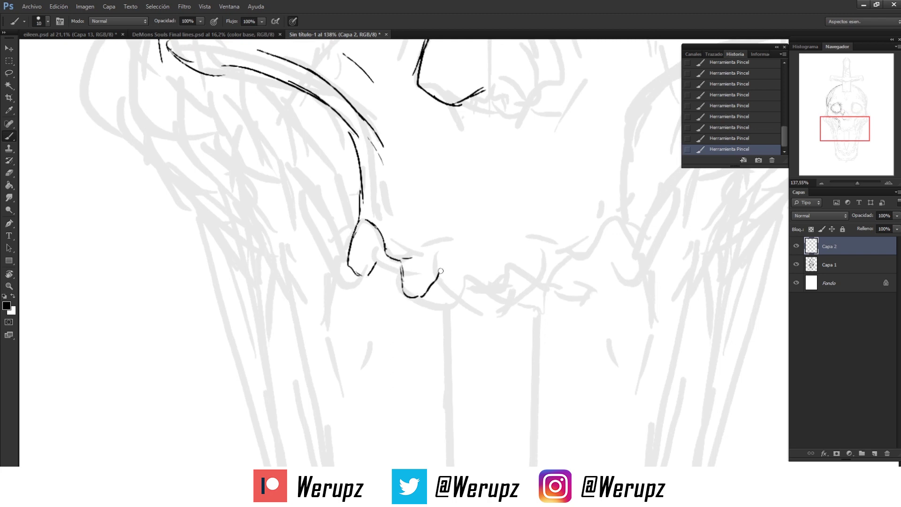
{"action": "left_click_drag", "start_coordinate": [420, 255], "coordinate": [438, 265]}
{"action": "mouse_move", "coordinate": [428, 257]}
{"action": "left_mouse_down"}
{"action": "mouse_move", "coordinate": [383, 237]}
{"action": "mouse_move", "coordinate": [405, 278]}
{"action": "mouse_move", "coordinate": [425, 282]}
{"action": "left_mouse_up"}
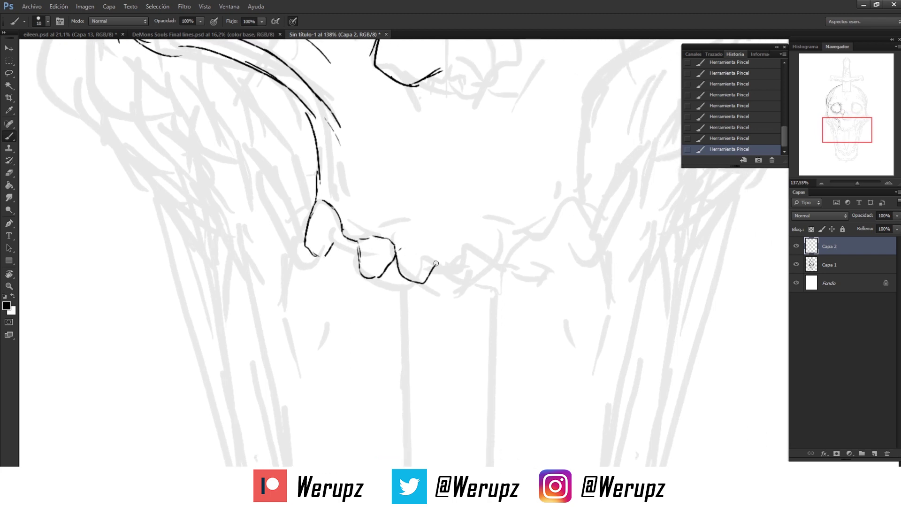
{"action": "left_click_drag", "start_coordinate": [412, 242], "coordinate": [438, 253]}
{"action": "left_click_drag", "start_coordinate": [355, 190], "coordinate": [392, 262]}
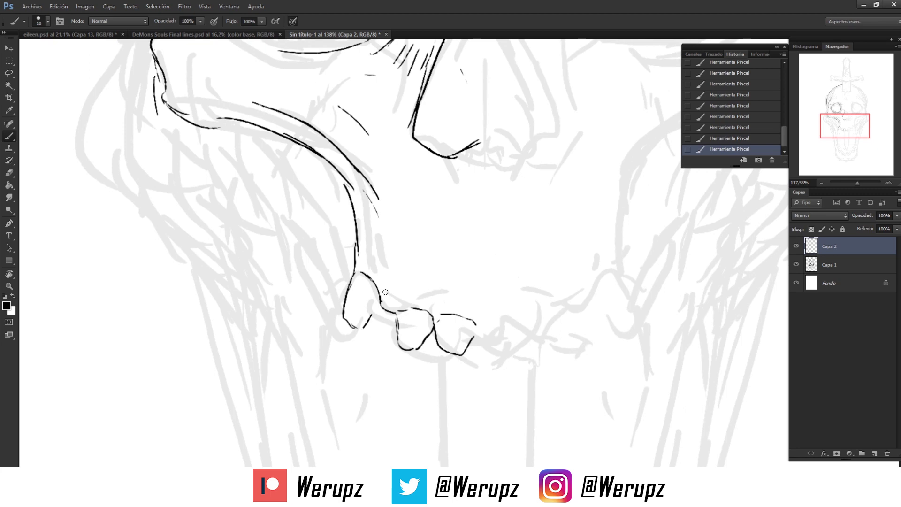
Add hatch strokes near the nose and under the eye socket.
{"action": "mouse_move", "coordinate": [416, 221]}
{"action": "left_mouse_down"}
{"action": "mouse_move", "coordinate": [422, 327]}
{"action": "mouse_move", "coordinate": [461, 372]}
{"action": "left_mouse_up"}
{"action": "left_click_drag", "start_coordinate": [409, 251], "coordinate": [412, 260]}
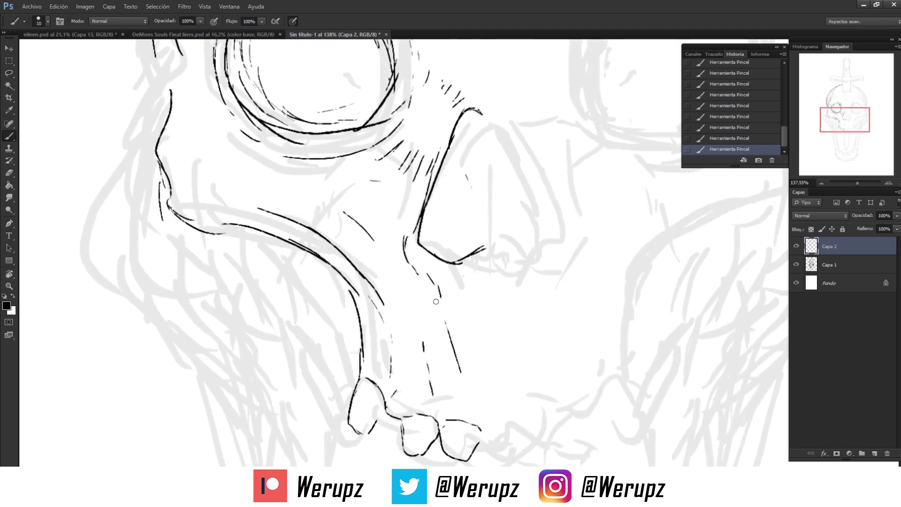
{"action": "left_click_drag", "start_coordinate": [381, 216], "coordinate": [455, 295]}
{"action": "mouse_move", "coordinate": [284, 242]}
{"action": "left_mouse_down"}
{"action": "mouse_move", "coordinate": [292, 261]}
{"action": "mouse_move", "coordinate": [259, 289]}
{"action": "left_mouse_up"}
{"action": "left_click_drag", "start_coordinate": [328, 237], "coordinate": [338, 285]}
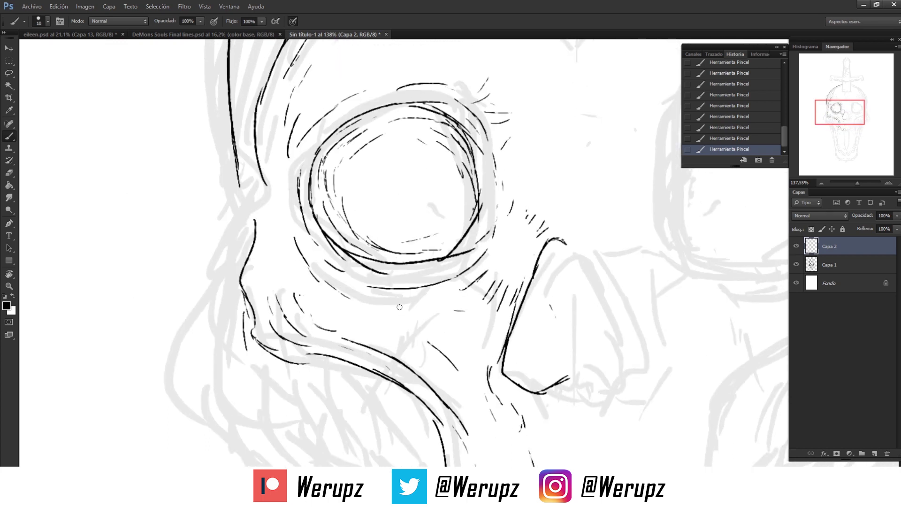
{"action": "left_click_drag", "start_coordinate": [392, 306], "coordinate": [323, 349]}
{"action": "key", "text": "z"}
{"action": "left_click_drag", "start_coordinate": [516, 169], "coordinate": [442, 167]}
Ink the sword blade's left edge with a bottom hook and a short line up from it.
{"action": "key", "text": "b"}
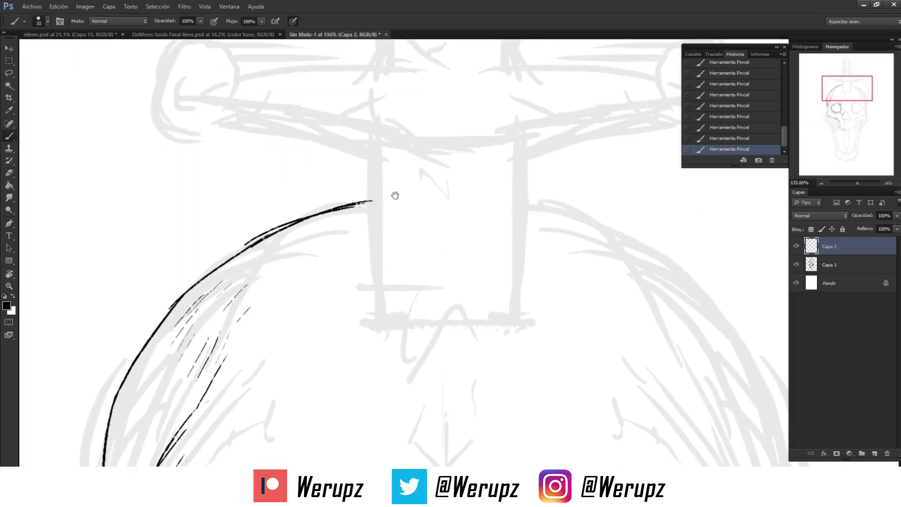
{"action": "left_click_drag", "start_coordinate": [378, 150], "coordinate": [383, 268]}
{"action": "key", "text": "ctrl+z"}
{"action": "key", "text": "ctrl+z"}
{"action": "key", "text": "ctrl+z"}
{"action": "mouse_move", "coordinate": [378, 142]}
{"action": "left_mouse_down"}
{"action": "mouse_move", "coordinate": [368, 325]}
{"action": "mouse_move", "coordinate": [352, 267]}
{"action": "left_mouse_up"}
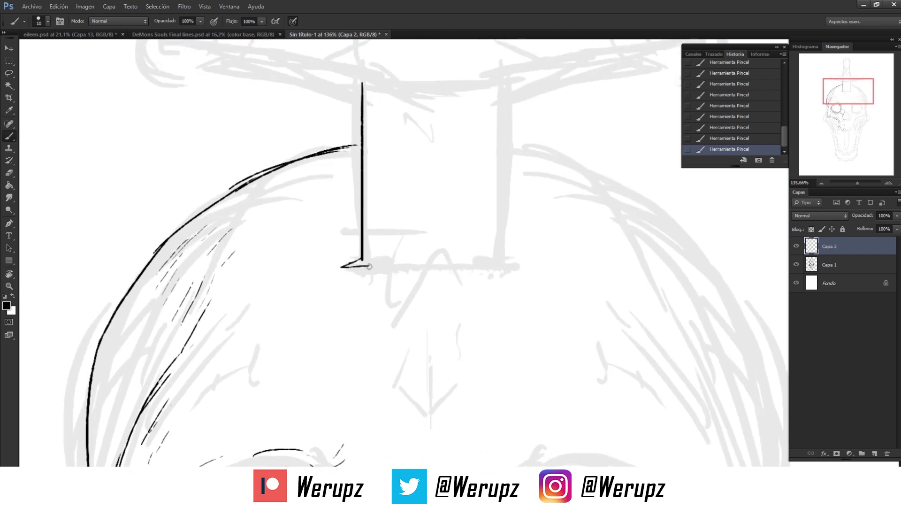
{"action": "left_click_drag", "start_coordinate": [397, 176], "coordinate": [403, 212]}
{"action": "left_click_drag", "start_coordinate": [398, 220], "coordinate": [398, 284]}
Sketch the crossguard's lower edge and the stroke toward its left end.
{"action": "left_click_drag", "start_coordinate": [372, 160], "coordinate": [397, 274]}
{"action": "left_click_drag", "start_coordinate": [253, 227], "coordinate": [427, 262]}
{"action": "key", "text": "ctrl+z"}
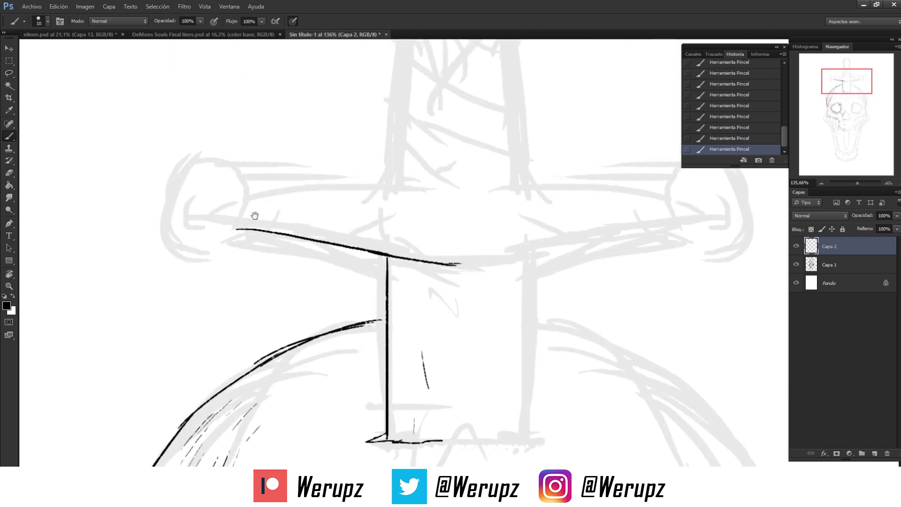
{"action": "scroll", "coordinate": [251, 211], "scroll_direction": "up", "scroll_amount": 2}
{"action": "scroll", "coordinate": [306, 262], "scroll_direction": "up", "scroll_amount": 2}
{"action": "mouse_move", "coordinate": [328, 277]}
{"action": "left_mouse_down"}
{"action": "mouse_move", "coordinate": [262, 287]}
{"action": "mouse_move", "coordinate": [249, 268]}
{"action": "mouse_move", "coordinate": [238, 202]}
{"action": "mouse_move", "coordinate": [276, 168]}
{"action": "left_mouse_up"}
{"action": "key", "text": "ctrl+z"}
{"action": "key", "text": "ctrl+z"}
Round the crossguard's left end into a ball with two eye sockets inside.
{"action": "mouse_move", "coordinate": [238, 214]}
{"action": "left_mouse_down"}
{"action": "mouse_move", "coordinate": [298, 178]}
{"action": "mouse_move", "coordinate": [402, 207]}
{"action": "mouse_move", "coordinate": [524, 197]}
{"action": "left_mouse_up"}
{"action": "left_click_drag", "start_coordinate": [331, 271], "coordinate": [346, 230]}
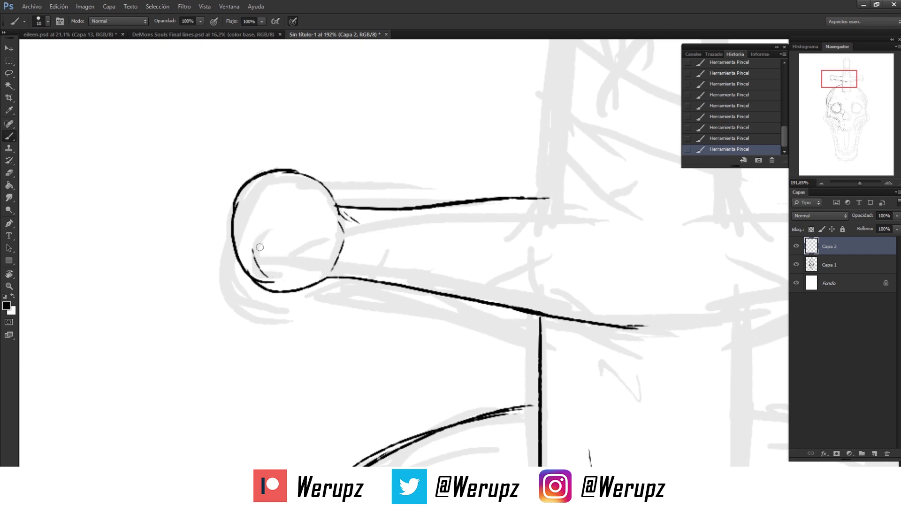
{"action": "left_click_drag", "start_coordinate": [253, 248], "coordinate": [292, 280]}
{"action": "mouse_move", "coordinate": [284, 206]}
{"action": "left_mouse_down"}
{"action": "mouse_move", "coordinate": [316, 228]}
{"action": "mouse_move", "coordinate": [277, 187]}
{"action": "left_mouse_up"}
{"action": "left_click_drag", "start_coordinate": [257, 217], "coordinate": [277, 201]}
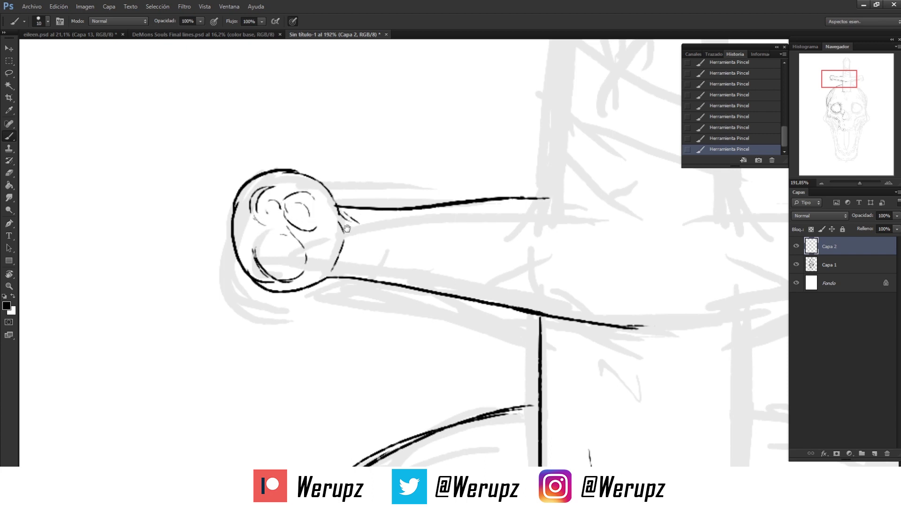
{"action": "left_click_drag", "start_coordinate": [383, 218], "coordinate": [312, 240]}
{"action": "left_click_drag", "start_coordinate": [432, 235], "coordinate": [391, 259]}
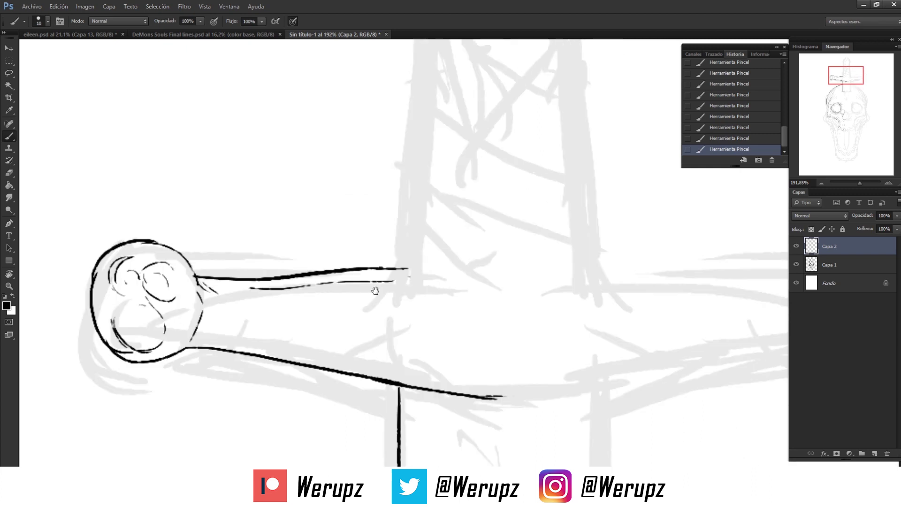
Ink the sword grip up from the crossguard, curving its top to the right.
{"action": "key", "text": "b"}
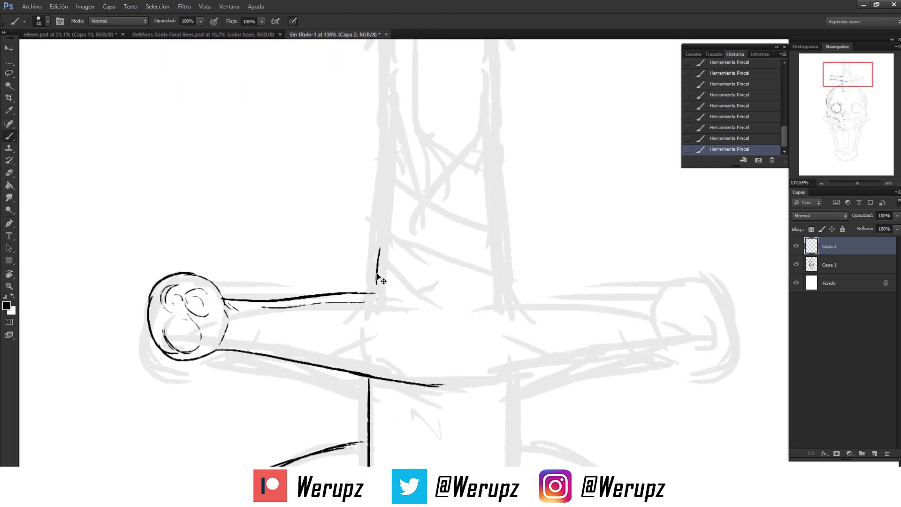
{"action": "left_click_drag", "start_coordinate": [374, 293], "coordinate": [381, 148]}
{"action": "mouse_move", "coordinate": [380, 144]}
{"action": "left_mouse_down"}
{"action": "mouse_move", "coordinate": [379, 249]}
{"action": "mouse_move", "coordinate": [387, 158]}
{"action": "mouse_move", "coordinate": [392, 189]}
{"action": "left_mouse_up"}
{"action": "mouse_move", "coordinate": [392, 221]}
{"action": "left_mouse_down"}
{"action": "mouse_move", "coordinate": [385, 155]}
{"action": "mouse_move", "coordinate": [463, 128]}
{"action": "mouse_move", "coordinate": [450, 141]}
{"action": "left_mouse_up"}
{"action": "key", "text": "e"}
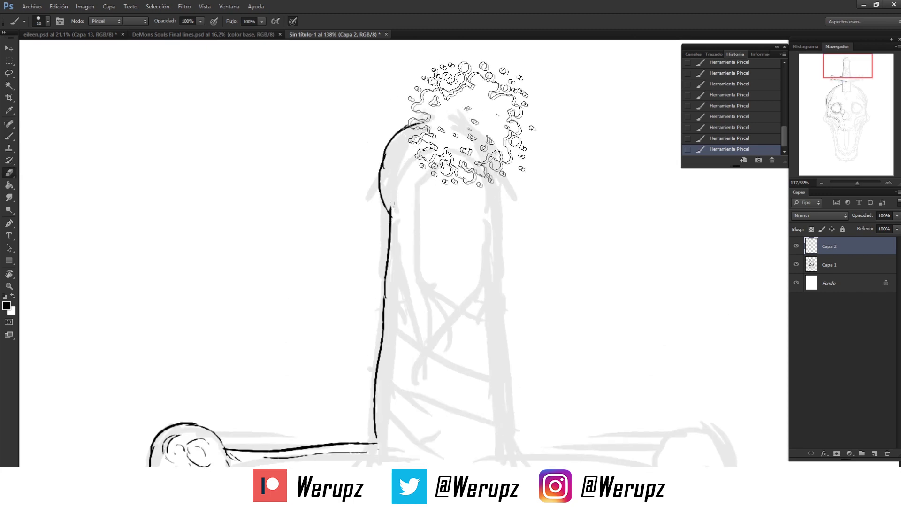
{"action": "scroll", "coordinate": [469, 188], "scroll_direction": "down", "scroll_amount": 5}
{"action": "scroll", "coordinate": [477, 194], "scroll_direction": "up", "scroll_amount": 3}
{"action": "scroll", "coordinate": [407, 220], "scroll_direction": "up", "scroll_amount": 5}
Darken the skull's nose edge with a diagonal inked line.
{"action": "key", "text": "b"}
{"action": "left_click_drag", "start_coordinate": [410, 206], "coordinate": [420, 215]}
{"action": "scroll", "coordinate": [418, 216], "scroll_direction": "down", "scroll_amount": 5}
{"action": "left_click_drag", "start_coordinate": [410, 139], "coordinate": [393, 189]}
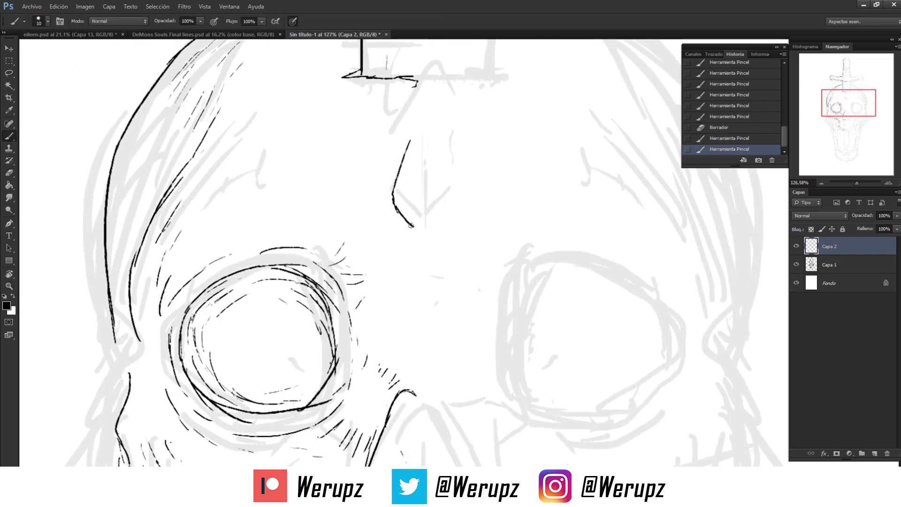
{"action": "mouse_move", "coordinate": [412, 222]}
{"action": "left_mouse_down"}
{"action": "mouse_move", "coordinate": [428, 246]}
{"action": "mouse_move", "coordinate": [402, 242]}
{"action": "mouse_move", "coordinate": [417, 198]}
{"action": "left_mouse_up"}
{"action": "scroll", "coordinate": [408, 225], "scroll_direction": "up", "scroll_amount": 2}
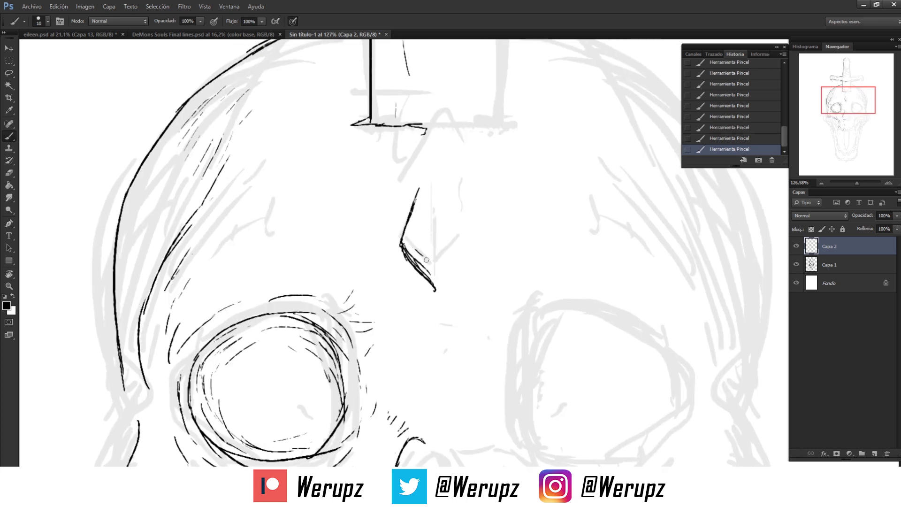
Hatch around the eye socket, then hide the sketch layer to check the ink.
{"action": "mouse_move", "coordinate": [261, 237]}
{"action": "left_mouse_down"}
{"action": "mouse_move", "coordinate": [305, 244]}
{"action": "mouse_move", "coordinate": [266, 269]}
{"action": "left_mouse_up"}
{"action": "mouse_move", "coordinate": [333, 217]}
{"action": "left_mouse_down"}
{"action": "mouse_move", "coordinate": [319, 233]}
{"action": "mouse_move", "coordinate": [305, 231]}
{"action": "left_mouse_up"}
{"action": "mouse_move", "coordinate": [326, 190]}
{"action": "left_mouse_down"}
{"action": "mouse_move", "coordinate": [348, 157]}
{"action": "mouse_move", "coordinate": [326, 121]}
{"action": "mouse_move", "coordinate": [263, 120]}
{"action": "left_mouse_up"}
{"action": "left_click", "coordinate": [796, 264]}
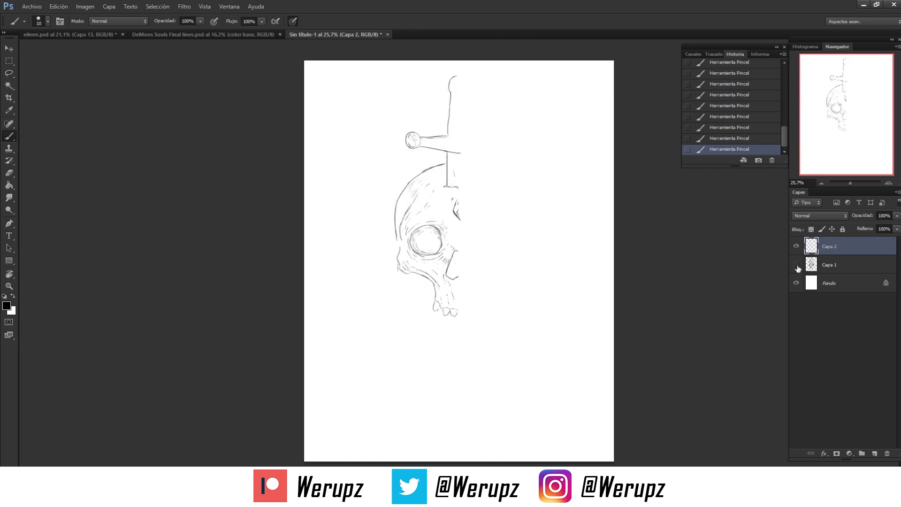
Zoom into the cheek and add fine hatching strokes on the cheekbone.
{"action": "mouse_move", "coordinate": [328, 197]}
{"action": "left_mouse_down"}
{"action": "mouse_move", "coordinate": [389, 197]}
{"action": "mouse_move", "coordinate": [317, 150]}
{"action": "left_mouse_up"}
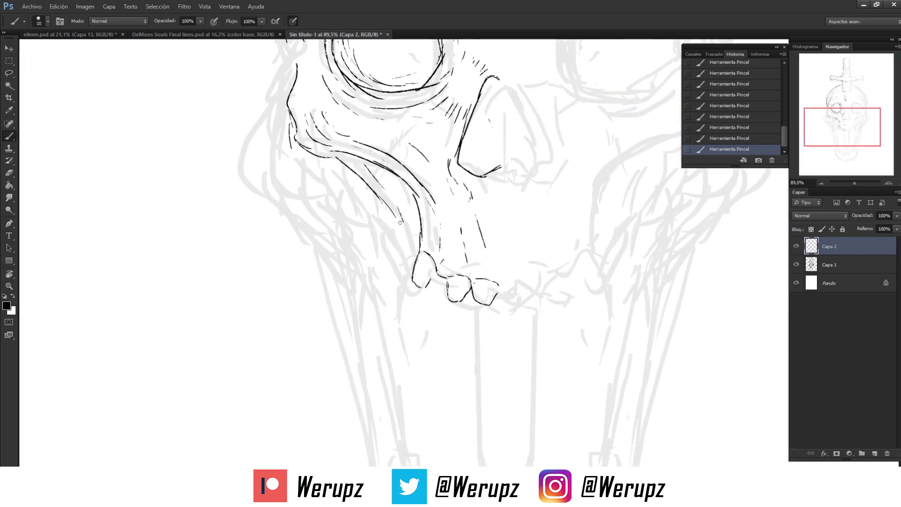
{"action": "left_click_drag", "start_coordinate": [393, 194], "coordinate": [413, 229]}
{"action": "left_click_drag", "start_coordinate": [374, 198], "coordinate": [389, 224]}
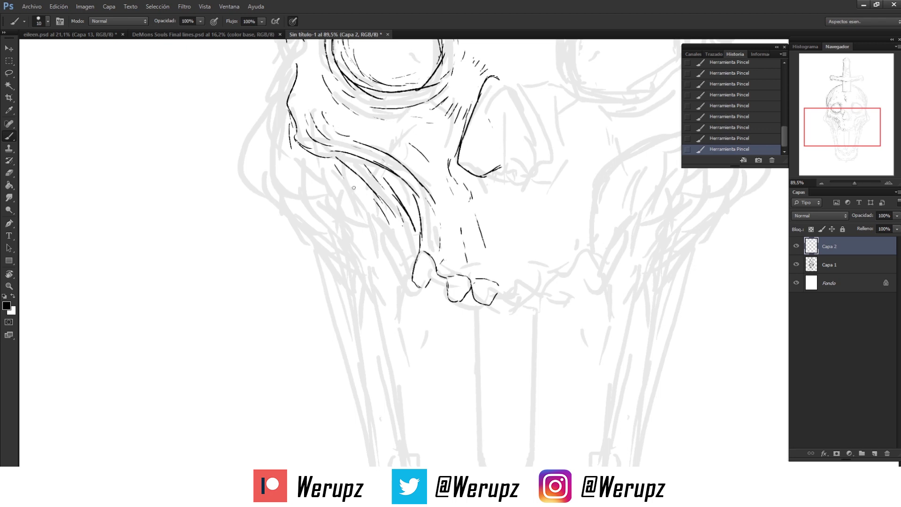
{"action": "left_click_drag", "start_coordinate": [354, 188], "coordinate": [361, 193]}
{"action": "mouse_move", "coordinate": [337, 162]}
{"action": "left_mouse_down"}
{"action": "mouse_move", "coordinate": [375, 207]}
{"action": "mouse_move", "coordinate": [361, 155]}
{"action": "left_mouse_up"}
{"action": "mouse_move", "coordinate": [411, 230]}
{"action": "left_mouse_down"}
{"action": "mouse_move", "coordinate": [401, 183]}
{"action": "mouse_move", "coordinate": [357, 110]}
{"action": "left_mouse_up"}
Draw a long line down from the jaw ending in a rounded tooth.
{"action": "key", "text": "b"}
{"action": "scroll", "coordinate": [389, 141], "scroll_direction": "down", "scroll_amount": 3}
{"action": "left_click_drag", "start_coordinate": [385, 137], "coordinate": [389, 287]}
{"action": "scroll", "coordinate": [389, 263], "scroll_direction": "up", "scroll_amount": 2}
{"action": "key", "text": "z"}
{"action": "scroll", "coordinate": [397, 250], "scroll_direction": "up", "scroll_amount": 2}
{"action": "key", "text": "b"}
{"action": "left_click_drag", "start_coordinate": [339, 196], "coordinate": [365, 213]}
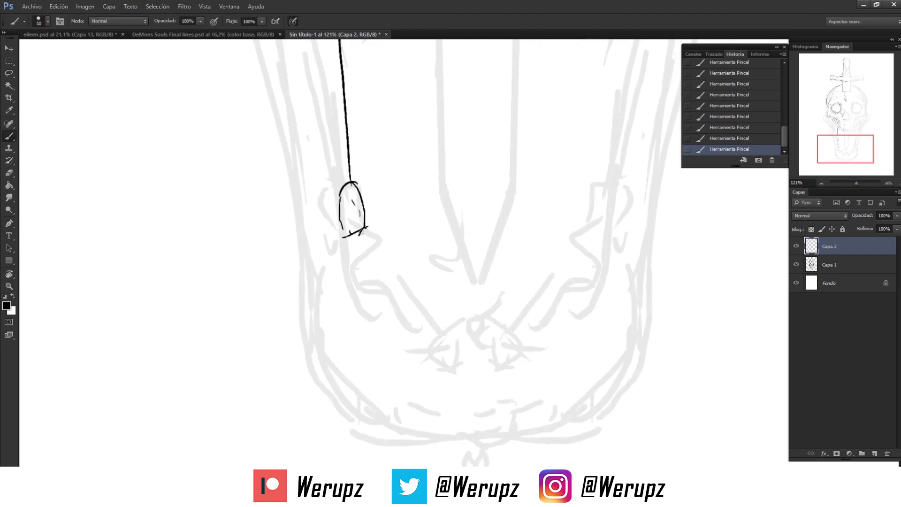
Add tooth shapes along the curve, erasing overlapping lower tooth lines.
{"action": "left_click_drag", "start_coordinate": [347, 285], "coordinate": [377, 286]}
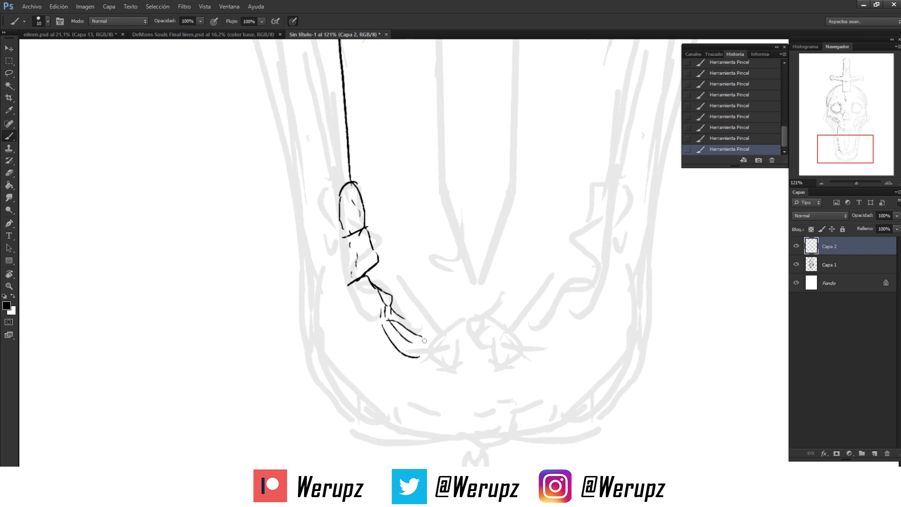
{"action": "key", "text": "e"}
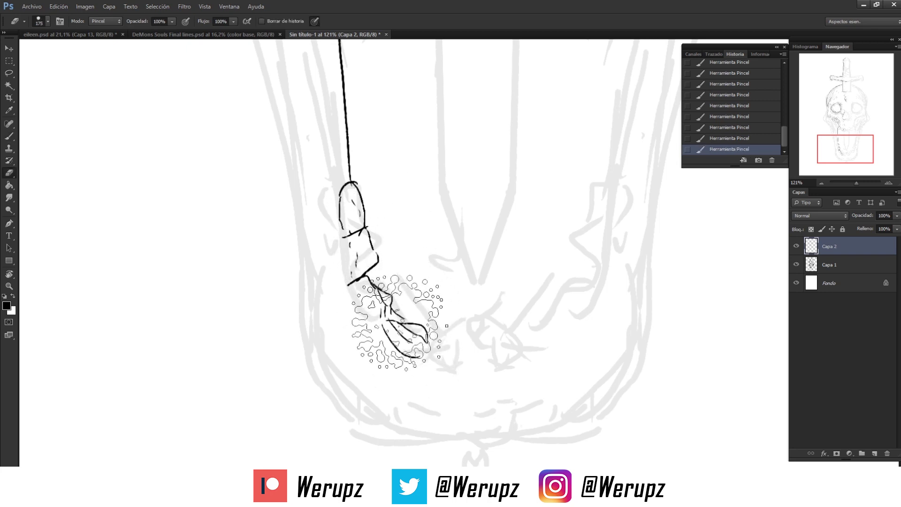
{"action": "mouse_move", "coordinate": [402, 331]}
{"action": "left_mouse_down"}
{"action": "mouse_move", "coordinate": [463, 356]}
{"action": "mouse_move", "coordinate": [421, 359]}
{"action": "mouse_move", "coordinate": [472, 361]}
{"action": "left_mouse_up"}
{"action": "key", "text": "b"}
{"action": "left_click_drag", "start_coordinate": [392, 354], "coordinate": [409, 371]}
{"action": "left_click_drag", "start_coordinate": [367, 328], "coordinate": [369, 334]}
Ink contour strokes and a long line beside the teeth, plus short strokes beneath them.
{"action": "left_click_drag", "start_coordinate": [347, 296], "coordinate": [373, 320]}
{"action": "left_click_drag", "start_coordinate": [338, 257], "coordinate": [343, 280]}
{"action": "left_click_drag", "start_coordinate": [340, 242], "coordinate": [339, 246]}
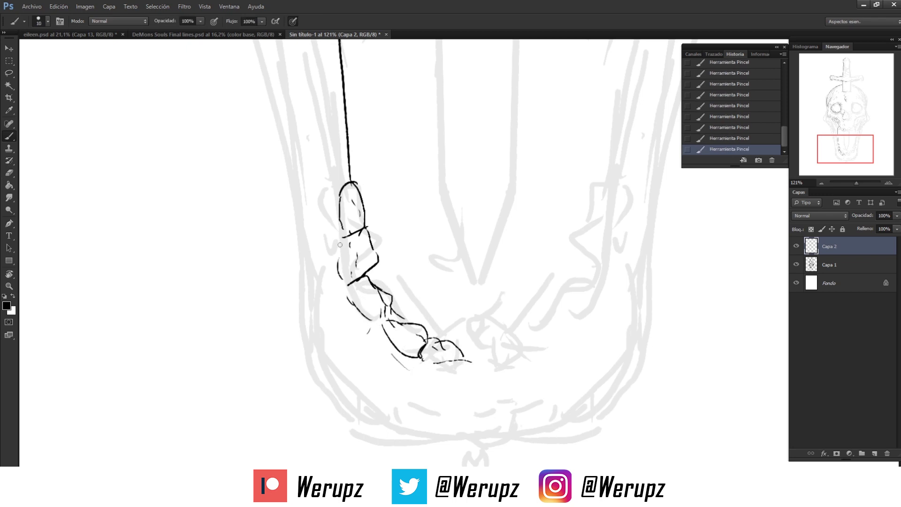
{"action": "mouse_move", "coordinate": [323, 247]}
{"action": "left_mouse_down"}
{"action": "mouse_move", "coordinate": [342, 306]}
{"action": "mouse_move", "coordinate": [331, 233]}
{"action": "mouse_move", "coordinate": [329, 269]}
{"action": "left_mouse_up"}
{"action": "key", "text": "ctrl+z"}
{"action": "mouse_move", "coordinate": [308, 164]}
{"action": "left_mouse_down"}
{"action": "mouse_move", "coordinate": [324, 248]}
{"action": "mouse_move", "coordinate": [324, 322]}
{"action": "left_mouse_up"}
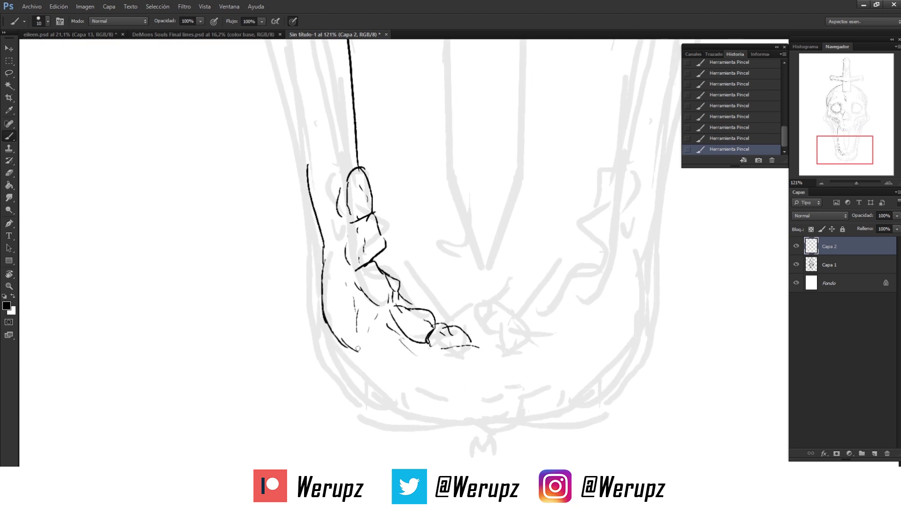
{"action": "mouse_move", "coordinate": [378, 377]}
{"action": "left_mouse_down"}
{"action": "mouse_move", "coordinate": [443, 413]}
{"action": "mouse_move", "coordinate": [483, 414]}
{"action": "left_mouse_up"}
{"action": "left_click_drag", "start_coordinate": [425, 388], "coordinate": [443, 389]}
{"action": "left_click_drag", "start_coordinate": [442, 355], "coordinate": [470, 360]}
{"action": "key", "text": "z"}
{"action": "left_click", "coordinate": [417, 317], "text": "alt"}
{"action": "left_click_drag", "start_coordinate": [417, 317], "coordinate": [436, 317]}
Ink the jaw's long outer line, extending it up toward the cheek.
{"action": "key", "text": "b"}
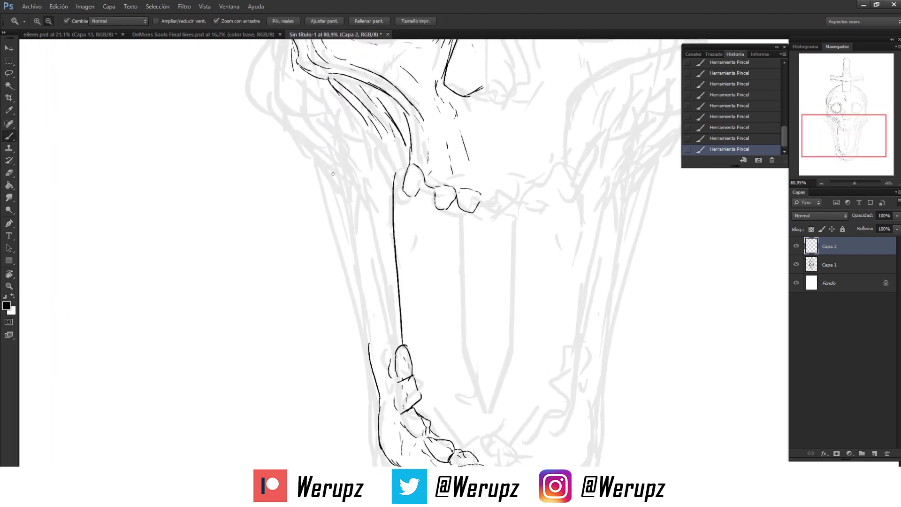
{"action": "left_click_drag", "start_coordinate": [334, 160], "coordinate": [365, 330]}
{"action": "key", "text": "ctrl+z"}
{"action": "left_click_drag", "start_coordinate": [328, 150], "coordinate": [380, 328]}
{"action": "key", "text": "ctrl+z"}
{"action": "mouse_move", "coordinate": [339, 166]}
{"action": "left_mouse_down"}
{"action": "mouse_move", "coordinate": [365, 330]}
{"action": "mouse_move", "coordinate": [367, 294]}
{"action": "left_mouse_up"}
{"action": "mouse_move", "coordinate": [355, 251]}
{"action": "left_mouse_down"}
{"action": "mouse_move", "coordinate": [374, 314]}
{"action": "mouse_move", "coordinate": [328, 129]}
{"action": "left_mouse_up"}
Draw the second jaw line down to the teeth, hatch the cheek, and erase stray strokes.
{"action": "mouse_move", "coordinate": [395, 233]}
{"action": "left_mouse_down"}
{"action": "mouse_move", "coordinate": [403, 370]}
{"action": "mouse_move", "coordinate": [422, 451]}
{"action": "left_mouse_up"}
{"action": "left_click_drag", "start_coordinate": [354, 164], "coordinate": [395, 234]}
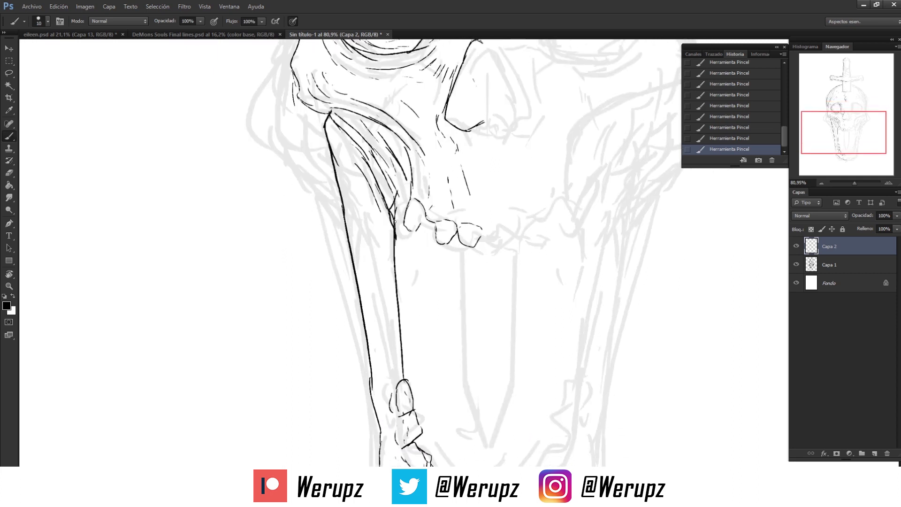
{"action": "key", "text": "z"}
{"action": "mouse_move", "coordinate": [369, 206]}
{"action": "left_mouse_down"}
{"action": "mouse_move", "coordinate": [394, 245]}
{"action": "mouse_move", "coordinate": [408, 245]}
{"action": "left_mouse_up"}
{"action": "key", "text": "e"}
{"action": "left_click_drag", "start_coordinate": [319, 183], "coordinate": [341, 305]}
{"action": "key", "text": "z"}
{"action": "left_click_drag", "start_coordinate": [330, 274], "coordinate": [343, 274]}
Add strokes along the left jaw line.
{"action": "key", "text": "b"}
{"action": "left_click_drag", "start_coordinate": [331, 193], "coordinate": [345, 302]}
{"action": "mouse_move", "coordinate": [305, 115]}
{"action": "left_mouse_down"}
{"action": "mouse_move", "coordinate": [336, 214]}
{"action": "mouse_move", "coordinate": [322, 153]}
{"action": "left_mouse_up"}
{"action": "key", "text": "e"}
{"action": "key", "text": "z"}
{"action": "left_click_drag", "start_coordinate": [356, 212], "coordinate": [329, 211]}
{"action": "mouse_move", "coordinate": [385, 215]}
{"action": "left_mouse_down"}
{"action": "mouse_move", "coordinate": [399, 215]}
{"action": "mouse_move", "coordinate": [394, 244]}
{"action": "left_mouse_up"}
Ink a shorter straight inner line under the teeth with a diagonal lower end.
{"action": "key", "text": "b"}
{"action": "left_click_drag", "start_coordinate": [371, 129], "coordinate": [369, 245]}
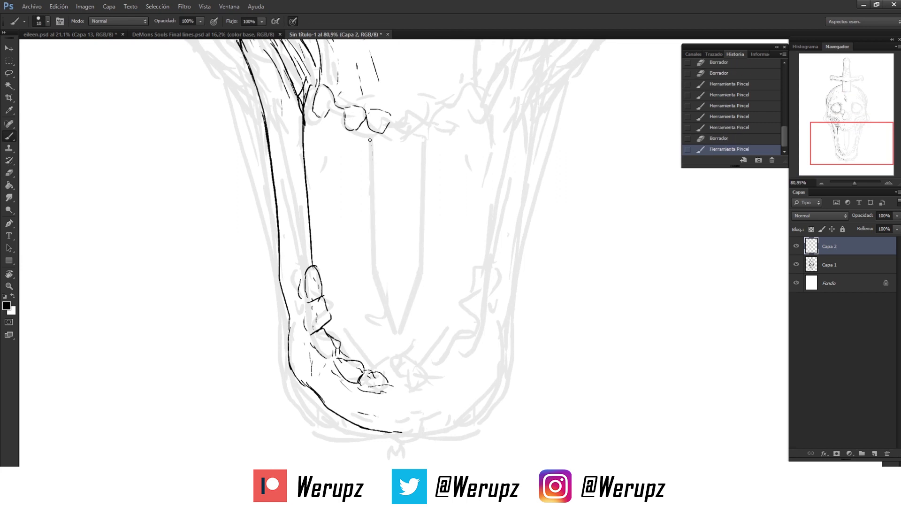
{"action": "left_click_drag", "start_coordinate": [372, 129], "coordinate": [371, 271]}
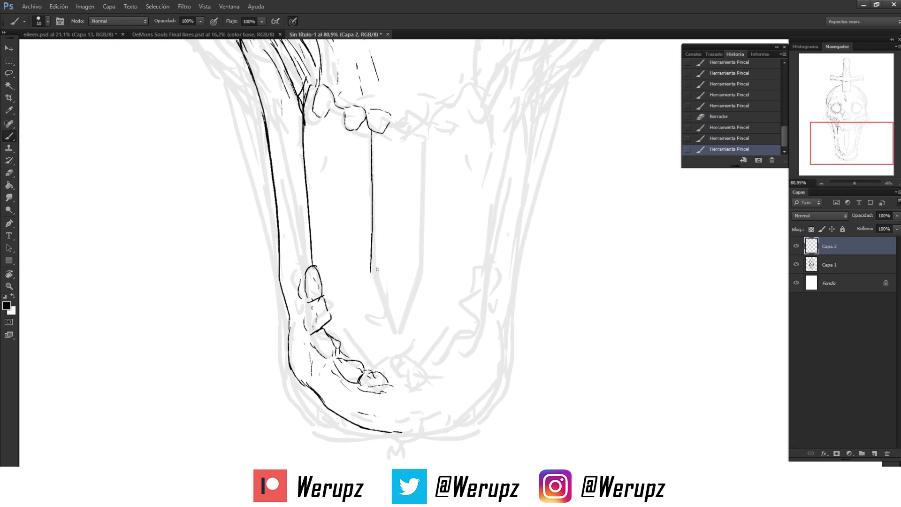
{"action": "key", "text": "ctrl+z"}
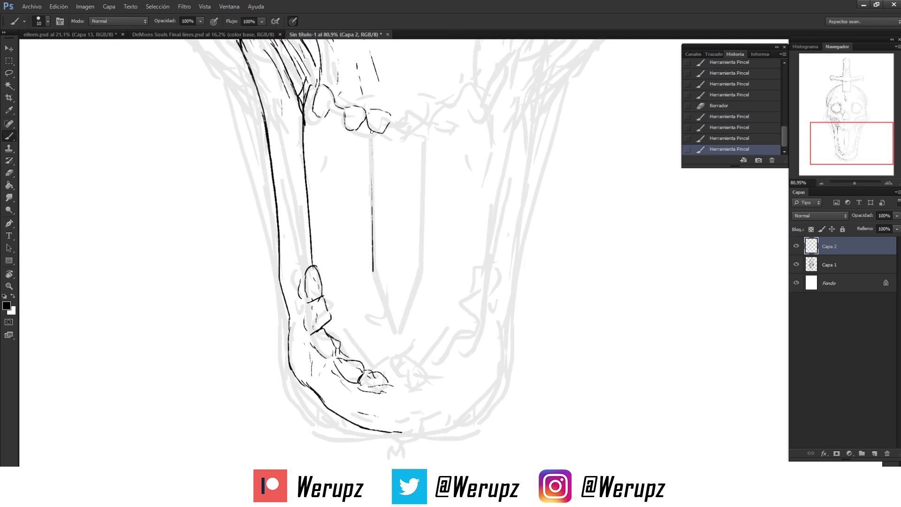
{"action": "scroll", "coordinate": [386, 292], "scroll_direction": "up", "scroll_amount": 2}
{"action": "left_click_drag", "start_coordinate": [367, 256], "coordinate": [387, 307]}
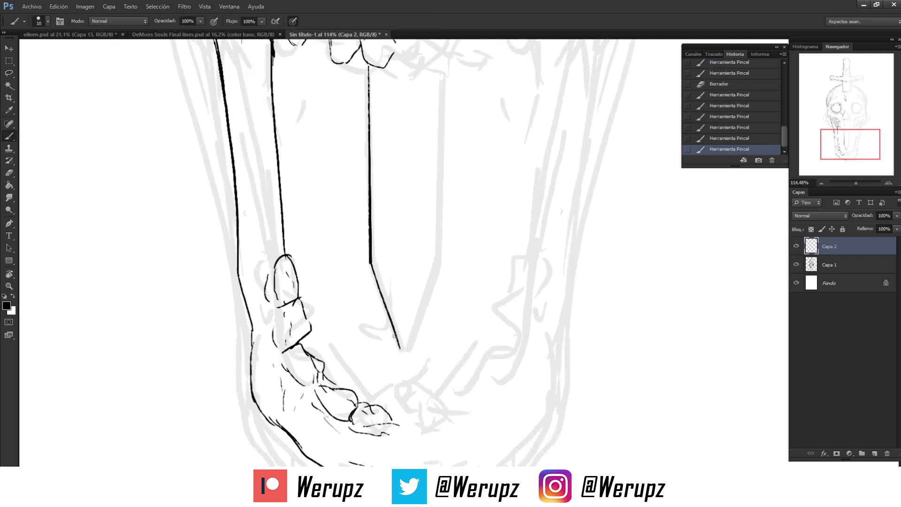
{"action": "scroll", "coordinate": [390, 245], "scroll_direction": "up", "scroll_amount": 3}
{"action": "left_click_drag", "start_coordinate": [319, 200], "coordinate": [335, 201]}
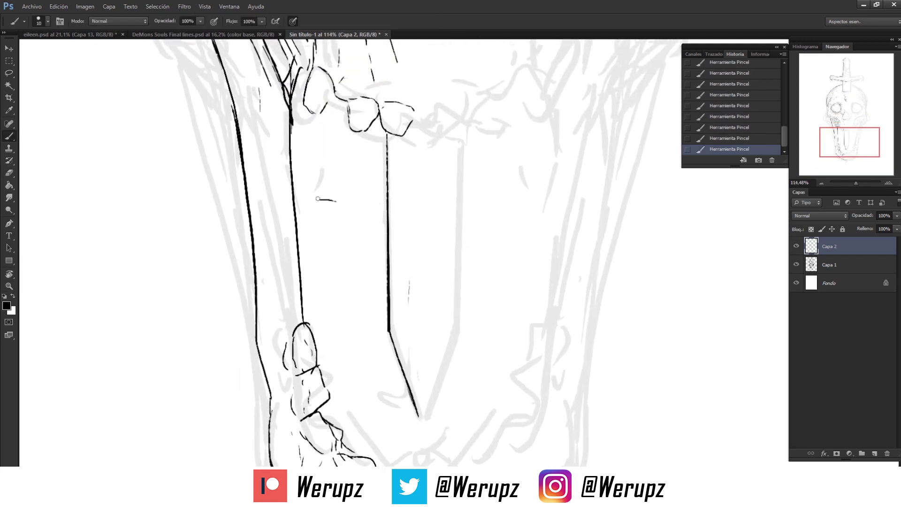
{"action": "scroll", "coordinate": [338, 123], "scroll_direction": "down", "scroll_amount": 3}
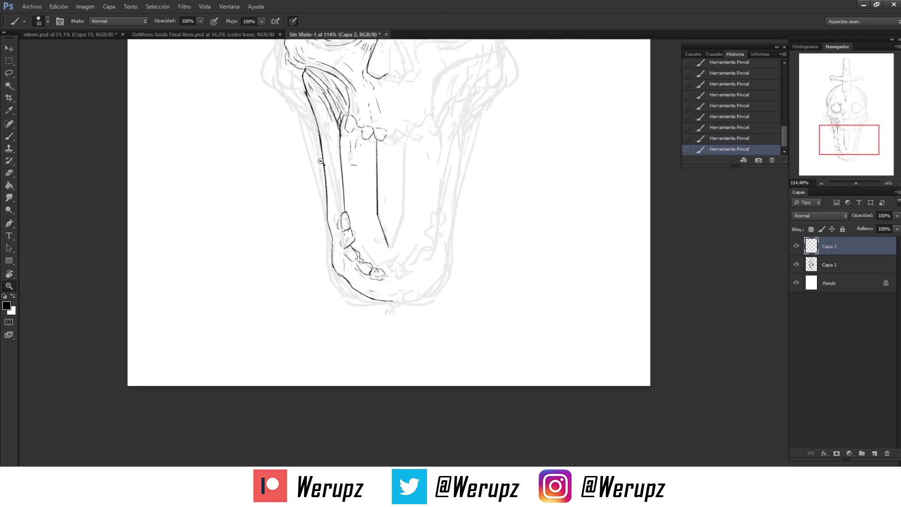
Navigate around the eye socket and left side of the skull to review the ink.
{"action": "scroll", "coordinate": [422, 136], "scroll_direction": "down", "scroll_amount": 2}
{"action": "scroll", "coordinate": [475, 142], "scroll_direction": "down", "scroll_amount": 2}
{"action": "scroll", "coordinate": [474, 142], "scroll_direction": "up", "scroll_amount": 3}
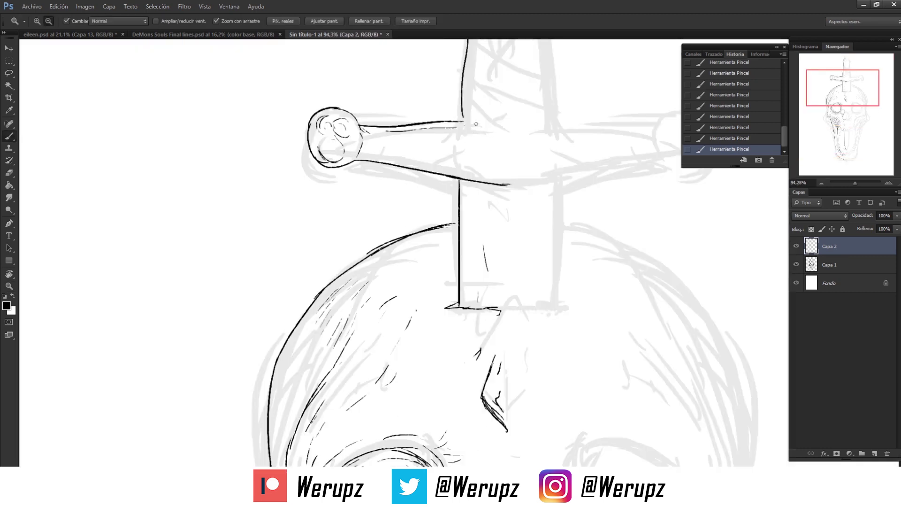
{"action": "key", "text": "b"}
{"action": "scroll", "coordinate": [413, 190], "scroll_direction": "up", "scroll_amount": 2}
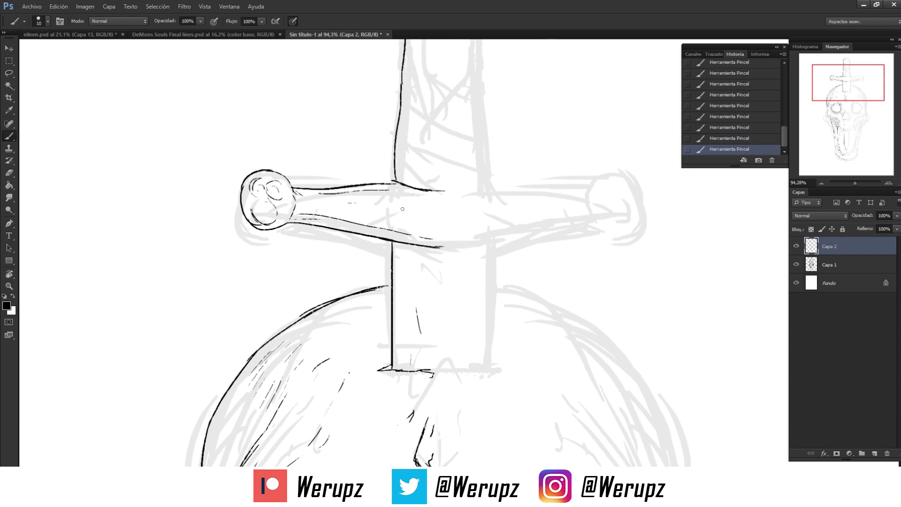
{"action": "scroll", "coordinate": [432, 260], "scroll_direction": "down", "scroll_amount": 2}
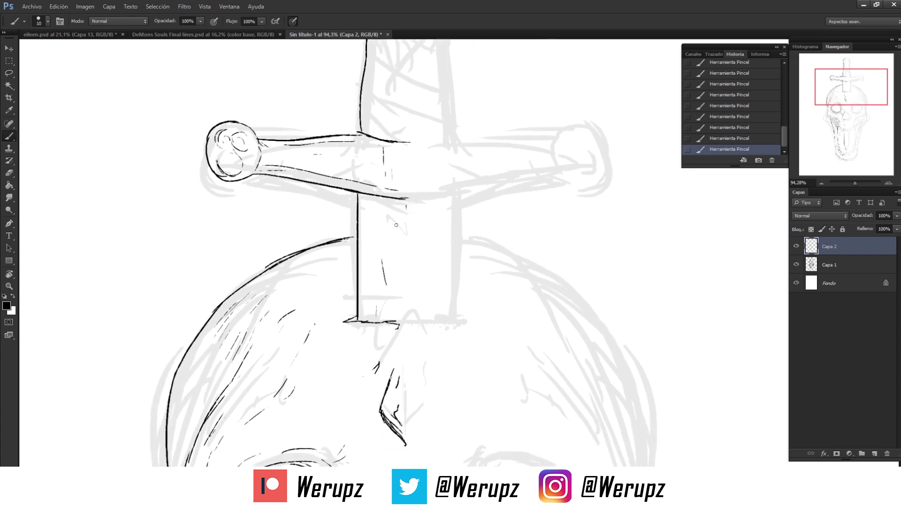
{"action": "scroll", "coordinate": [415, 223], "scroll_direction": "down", "scroll_amount": 3}
{"action": "scroll", "coordinate": [412, 224], "scroll_direction": "up", "scroll_amount": 1}
{"action": "scroll", "coordinate": [412, 225], "scroll_direction": "up", "scroll_amount": 3}
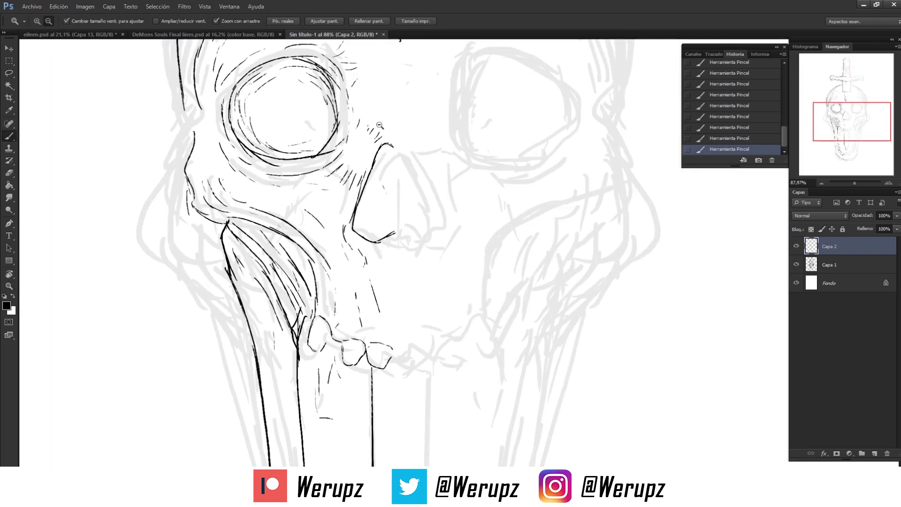
{"action": "scroll", "coordinate": [413, 245], "scroll_direction": "up", "scroll_amount": 3}
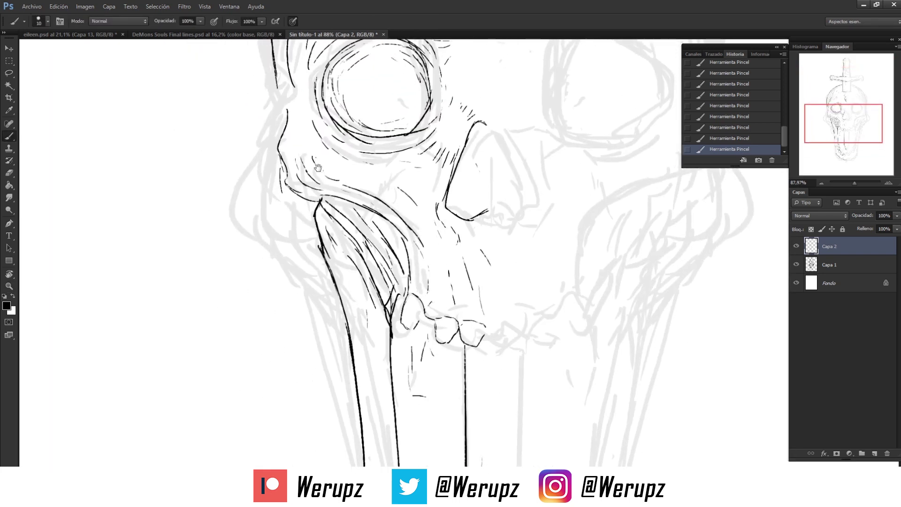
{"action": "scroll", "coordinate": [369, 327], "scroll_direction": "up", "scroll_amount": 1}
{"action": "scroll", "coordinate": [369, 327], "scroll_direction": "up", "scroll_amount": 2}
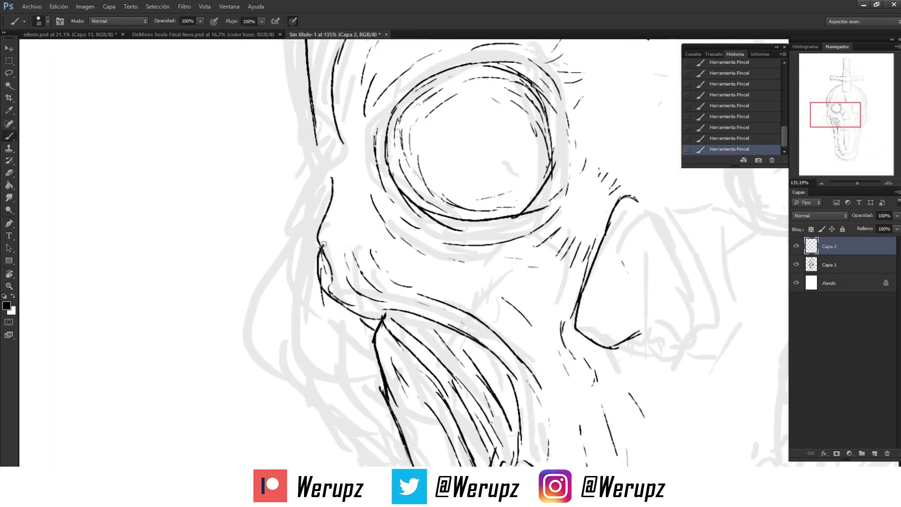
{"action": "left_click_drag", "start_coordinate": [323, 244], "coordinate": [344, 303]}
{"action": "left_click_drag", "start_coordinate": [337, 96], "coordinate": [354, 217]}
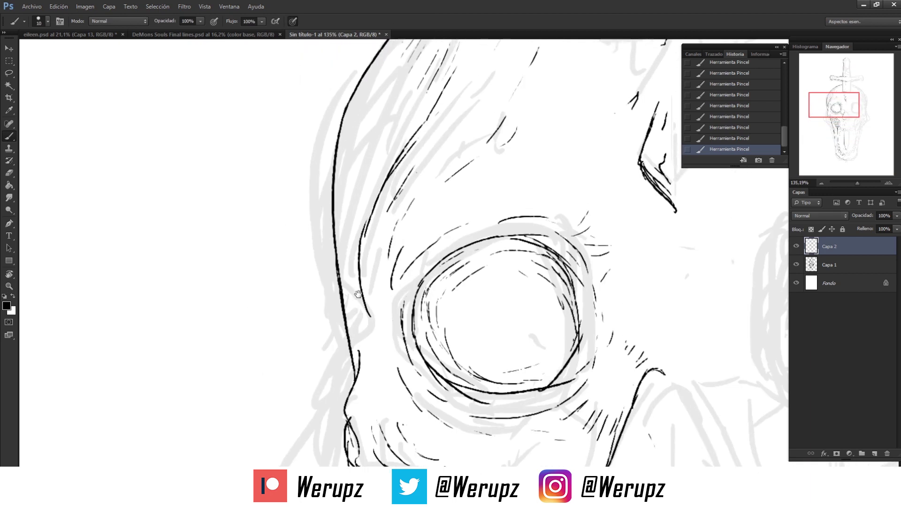
{"action": "scroll", "coordinate": [408, 144], "scroll_direction": "down", "scroll_amount": 2}
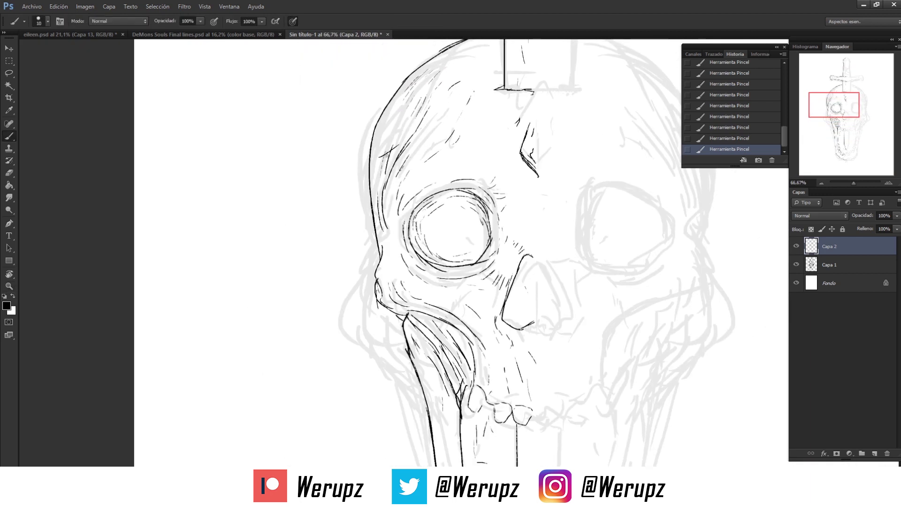
{"action": "scroll", "coordinate": [374, 185], "scroll_direction": "down", "scroll_amount": 3}
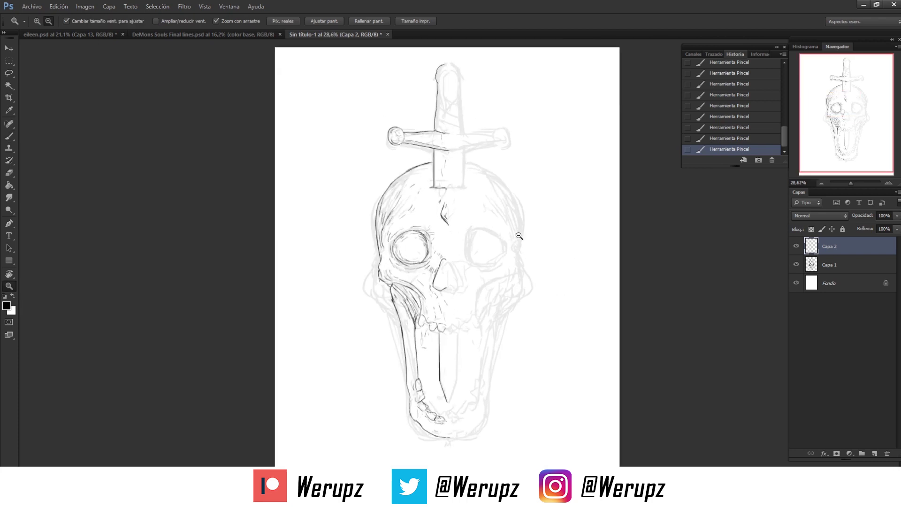
Toggle sketch layer Capa 1 off and on, then zoom into the skull's left side.
{"action": "left_click", "coordinate": [796, 265]}
{"action": "left_click", "coordinate": [796, 264]}
{"action": "key", "text": "z"}
{"action": "mouse_move", "coordinate": [424, 286]}
{"action": "left_mouse_down"}
{"action": "mouse_move", "coordinate": [376, 245]}
{"action": "mouse_move", "coordinate": [383, 240]}
{"action": "left_mouse_up"}
{"action": "key", "text": "b"}
Erase stray ink marks on the left half, fit the drawing on screen, and duplicate Capa 2.
{"action": "key", "text": "e"}
{"action": "left_click_drag", "start_coordinate": [389, 264], "coordinate": [394, 271]}
{"action": "key", "text": "z"}
{"action": "key", "text": "ctrl+0"}
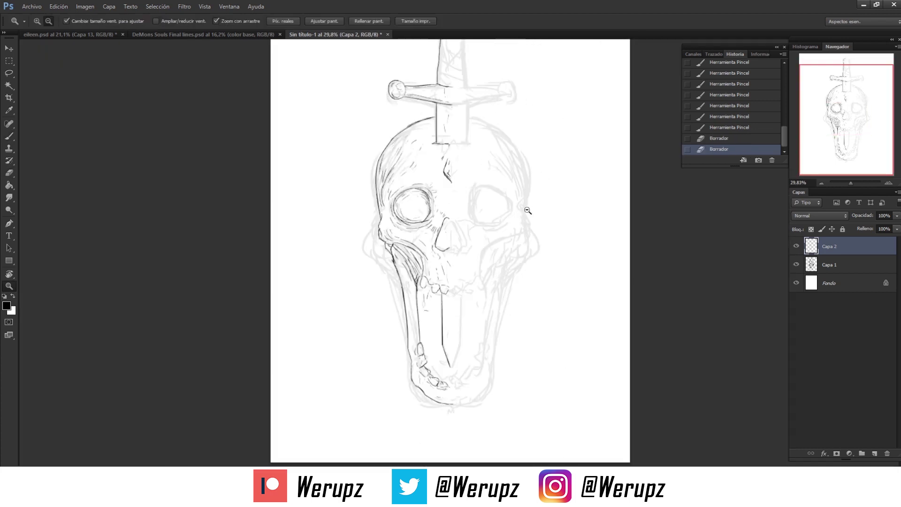
{"action": "left_click_drag", "start_coordinate": [518, 211], "coordinate": [587, 232]}
{"action": "key", "text": "e"}
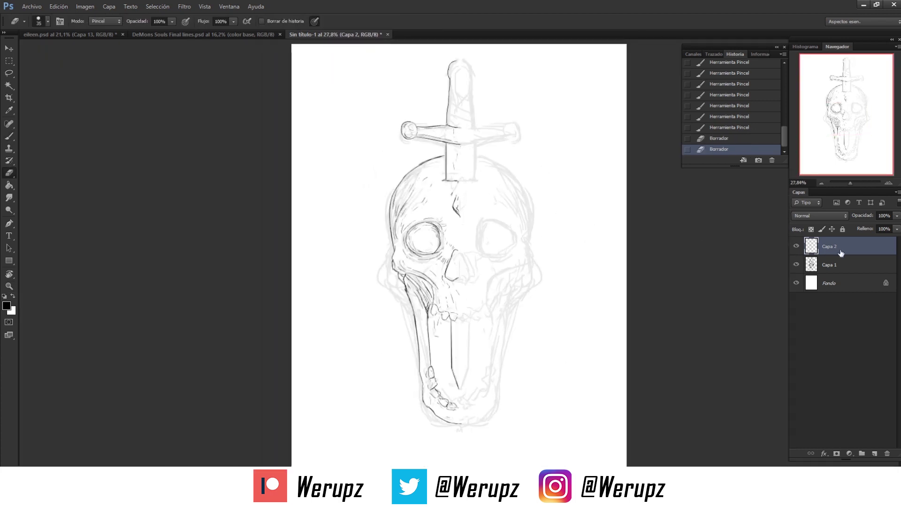
{"action": "left_click_drag", "start_coordinate": [845, 255], "coordinate": [874, 453]}
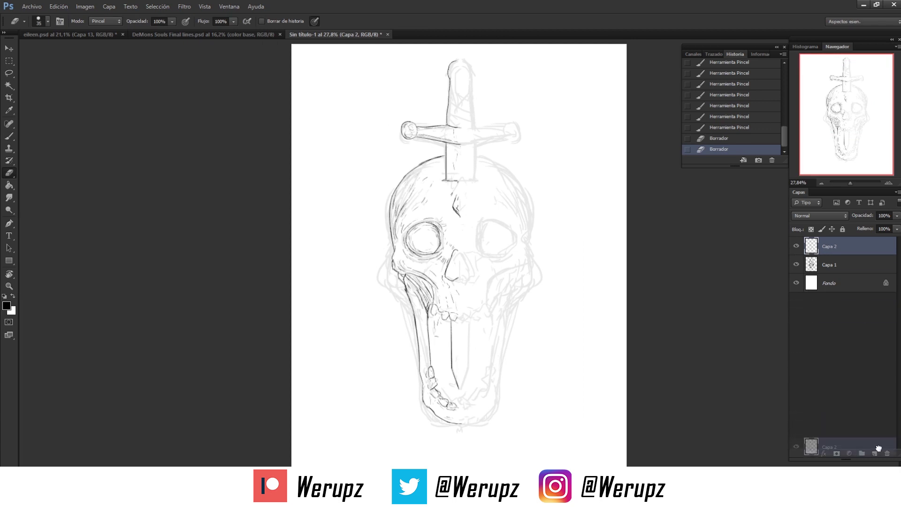
Flip the duplicated half-skull horizontally and place it on the skull's right side.
{"action": "key", "text": "ctrl+t"}
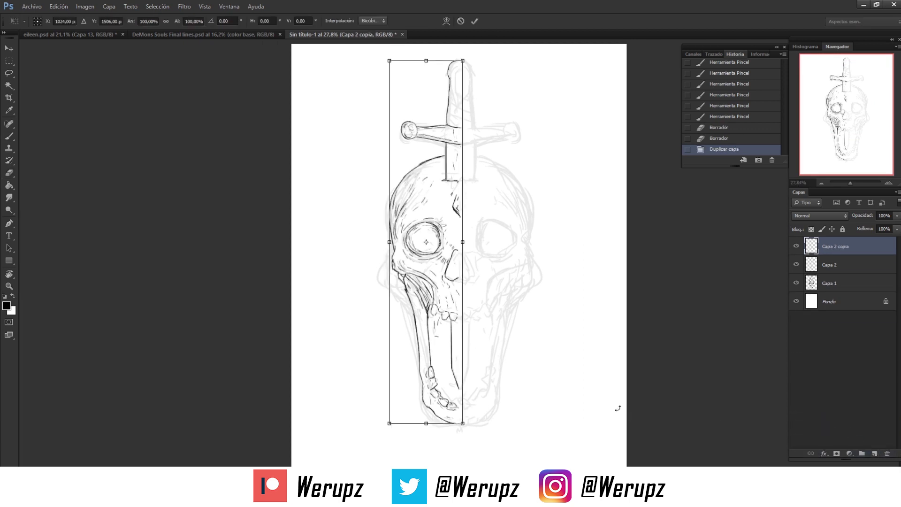
{"action": "right_click", "coordinate": [440, 298]}
{"action": "left_click", "coordinate": [469, 434]}
{"action": "mouse_move", "coordinate": [434, 260]}
{"action": "left_mouse_down"}
{"action": "mouse_move", "coordinate": [502, 273]}
{"action": "mouse_move", "coordinate": [490, 245]}
{"action": "mouse_move", "coordinate": [498, 254]}
{"action": "left_mouse_up"}
{"action": "key", "text": "Return"}
Align the mirrored half precisely and hide the grey sketch layer Capa 1.
{"action": "scroll", "coordinate": [493, 248], "scroll_direction": "up", "scroll_amount": 3}
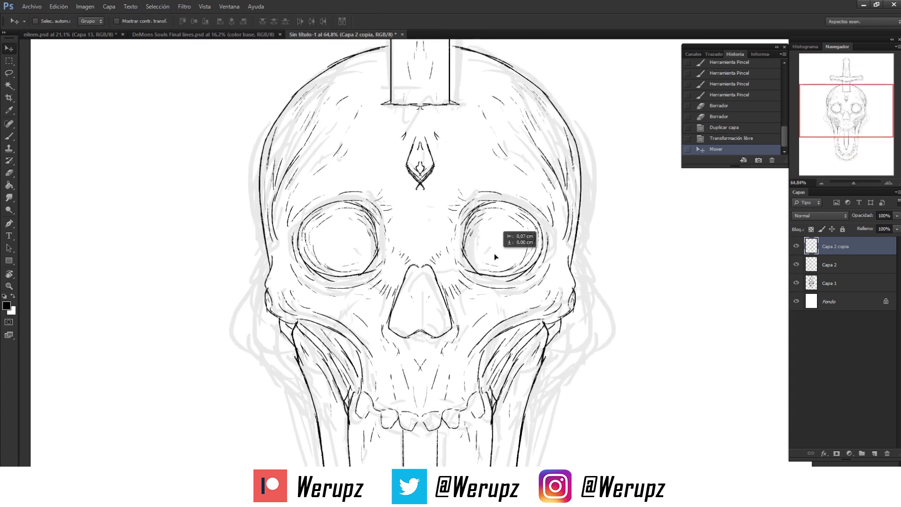
{"action": "left_click_drag", "start_coordinate": [497, 254], "coordinate": [507, 249]}
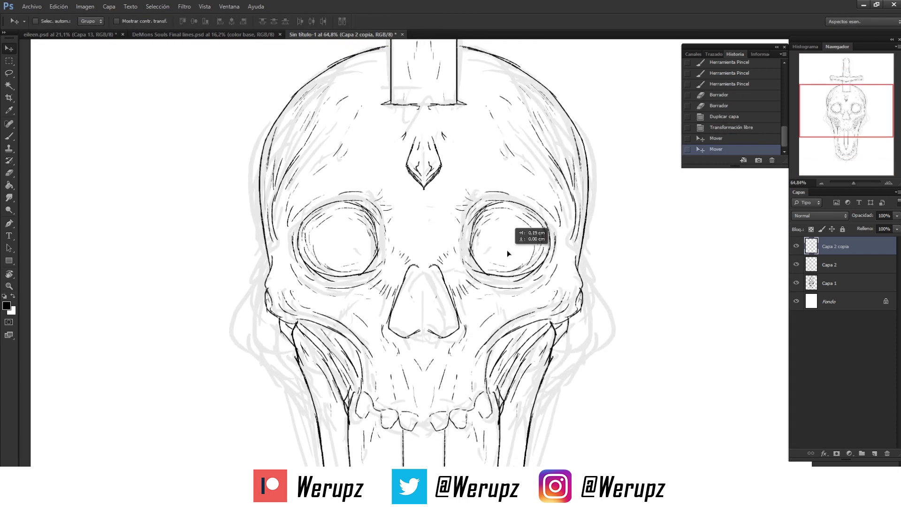
{"action": "key", "text": "z"}
{"action": "left_click", "coordinate": [475, 257], "text": "alt"}
{"action": "key", "text": "v"}
{"action": "left_click_drag", "start_coordinate": [503, 255], "coordinate": [500, 258]}
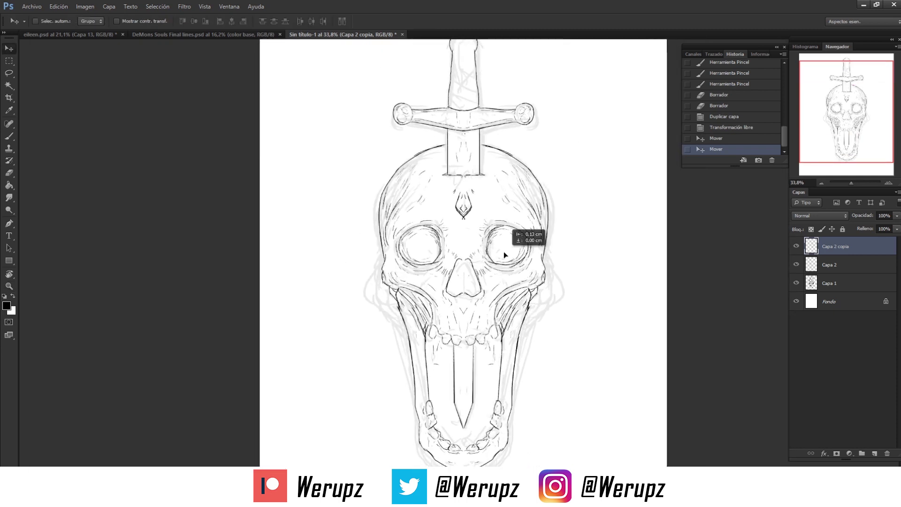
{"action": "left_click", "coordinate": [796, 283]}
{"action": "scroll", "coordinate": [511, 258], "scroll_direction": "up", "scroll_amount": 2}
{"action": "left_click_drag", "start_coordinate": [519, 259], "coordinate": [508, 240]}
{"action": "scroll", "coordinate": [517, 254], "scroll_direction": "down", "scroll_amount": 3}
{"action": "scroll", "coordinate": [517, 246], "scroll_direction": "up", "scroll_amount": 1}
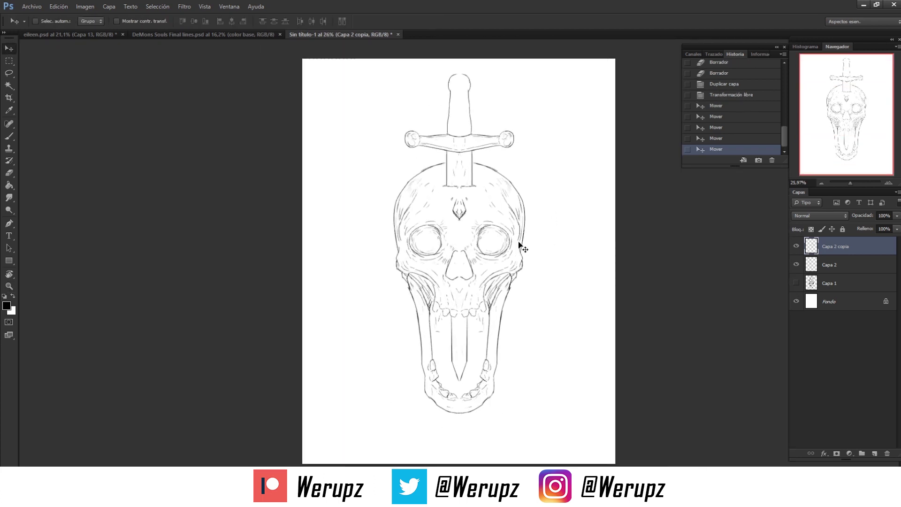
Merge the mirrored copy into Capa 2 and shift the inked skull slightly down-left.
{"action": "key", "text": "z"}
{"action": "scroll", "coordinate": [529, 248], "scroll_direction": "down", "scroll_amount": 2}
{"action": "scroll", "coordinate": [539, 246], "scroll_direction": "up", "scroll_amount": 1}
{"action": "key", "text": "v"}
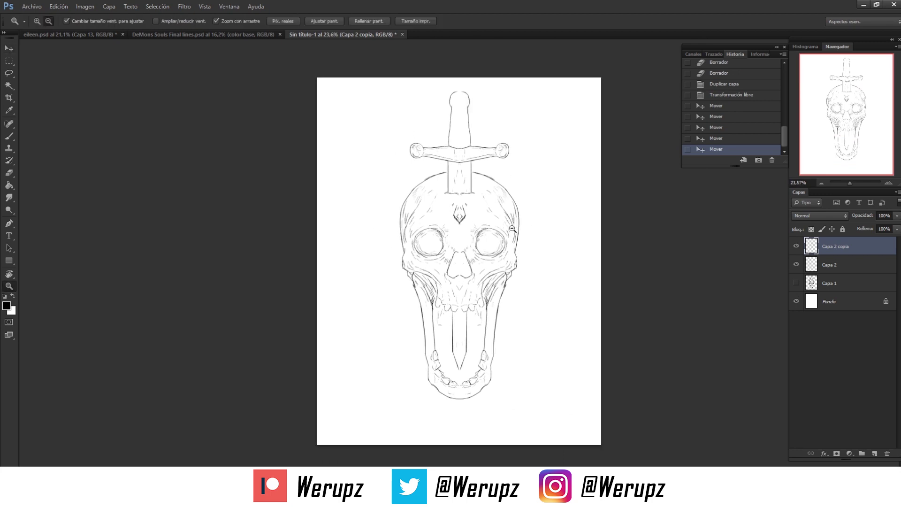
{"action": "scroll", "coordinate": [557, 231], "scroll_direction": "up", "scroll_amount": 1}
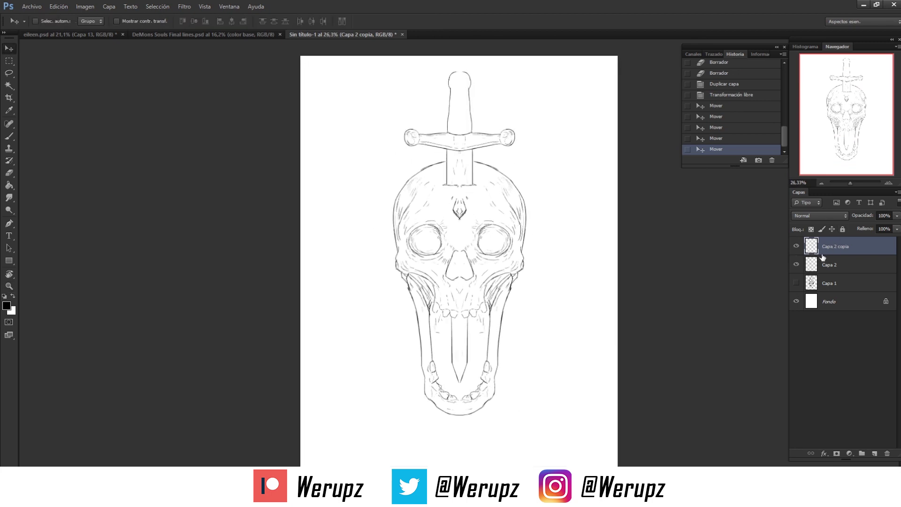
{"action": "key", "text": "ctrl+e"}
{"action": "left_click_drag", "start_coordinate": [477, 192], "coordinate": [486, 218]}
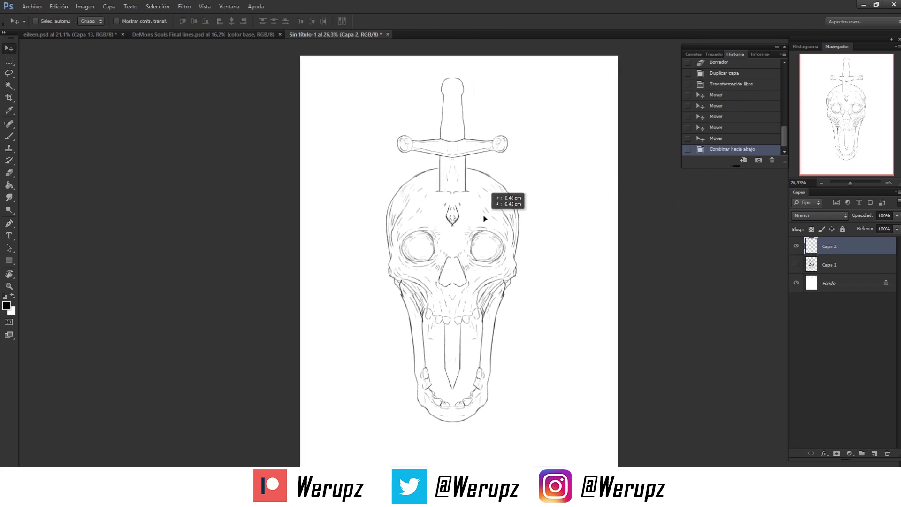
Finish moving the inked drawing lower-left and zoom into the sword grip.
{"action": "left_click_drag", "start_coordinate": [485, 217], "coordinate": [484, 212]}
{"action": "key", "text": "z"}
{"action": "left_click", "coordinate": [522, 78]}
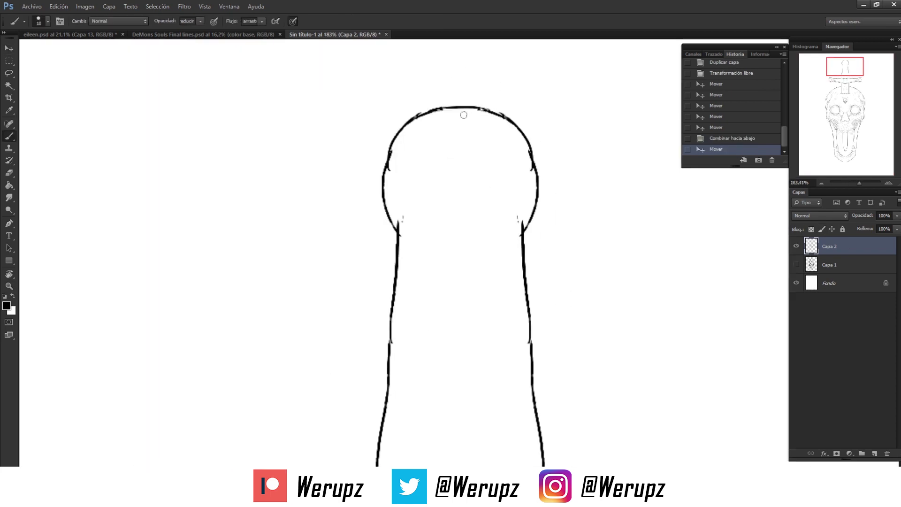
{"action": "left_click_drag", "start_coordinate": [472, 162], "coordinate": [497, 161]}
{"action": "key", "text": "b"}
Ink crossing wrap lines on the sword grip, erasing a stray tick on the lower line.
{"action": "mouse_move", "coordinate": [425, 173]}
{"action": "left_mouse_down"}
{"action": "mouse_move", "coordinate": [465, 189]}
{"action": "mouse_move", "coordinate": [478, 178]}
{"action": "mouse_move", "coordinate": [507, 180]}
{"action": "left_mouse_up"}
{"action": "mouse_move", "coordinate": [469, 225]}
{"action": "left_mouse_down"}
{"action": "mouse_move", "coordinate": [462, 180]}
{"action": "mouse_move", "coordinate": [450, 195]}
{"action": "left_mouse_up"}
{"action": "key", "text": "e"}
{"action": "left_click_drag", "start_coordinate": [507, 220], "coordinate": [512, 221]}
{"action": "key", "text": "b"}
{"action": "left_click_drag", "start_coordinate": [417, 254], "coordinate": [502, 263]}
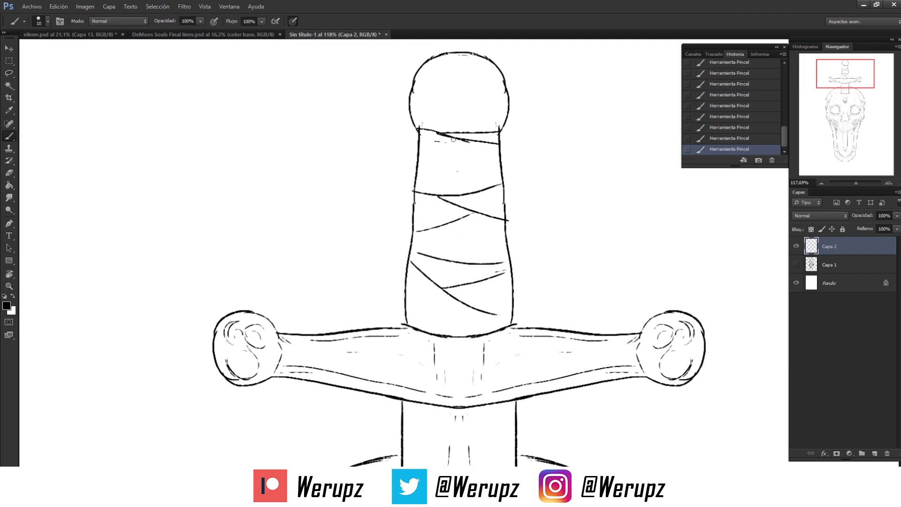
{"action": "key", "text": "z"}
{"action": "left_click", "coordinate": [474, 254], "text": "alt"}
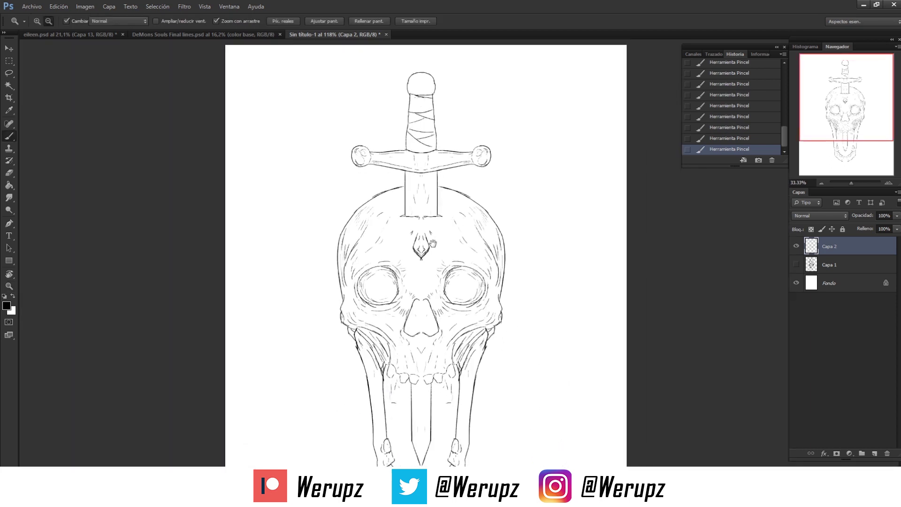
Zoom into the forehead gem and ink a short vertical line down toward the nose.
{"action": "left_click_drag", "start_coordinate": [474, 254], "coordinate": [516, 254]}
{"action": "key", "text": "b"}
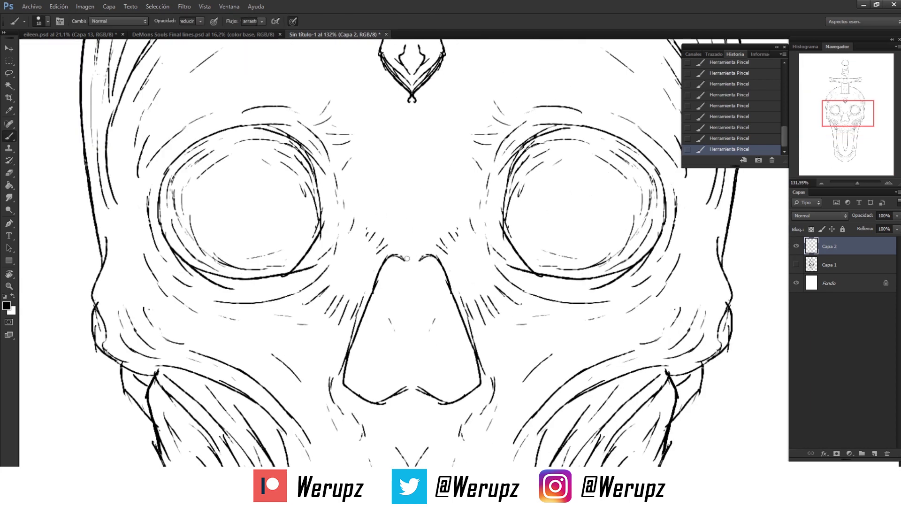
{"action": "left_click_drag", "start_coordinate": [434, 258], "coordinate": [462, 275]}
{"action": "key", "text": "b"}
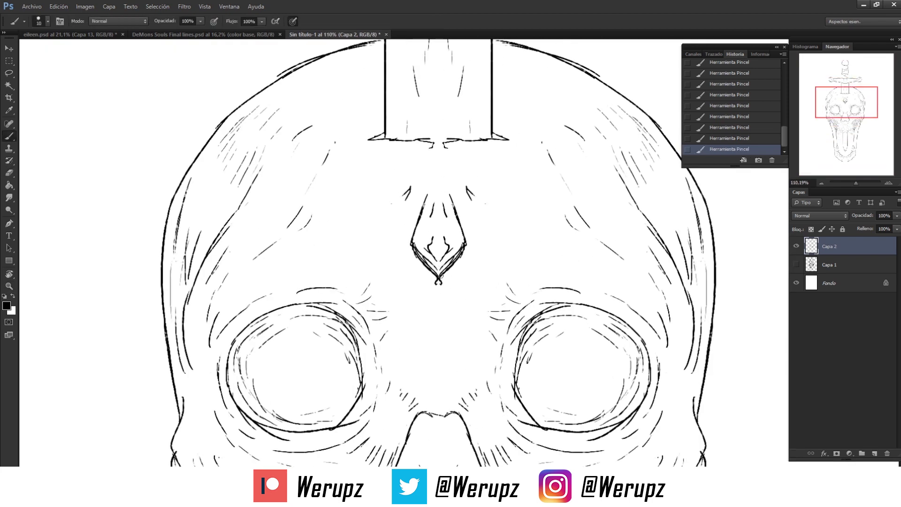
Zoom out to the whole drawing, clear the layer selection and add a new empty layer.
{"action": "key", "text": "z"}
{"action": "mouse_move", "coordinate": [438, 189]}
{"action": "left_mouse_down"}
{"action": "mouse_move", "coordinate": [479, 216]}
{"action": "mouse_move", "coordinate": [423, 157]}
{"action": "left_mouse_up"}
{"action": "key", "text": "b"}
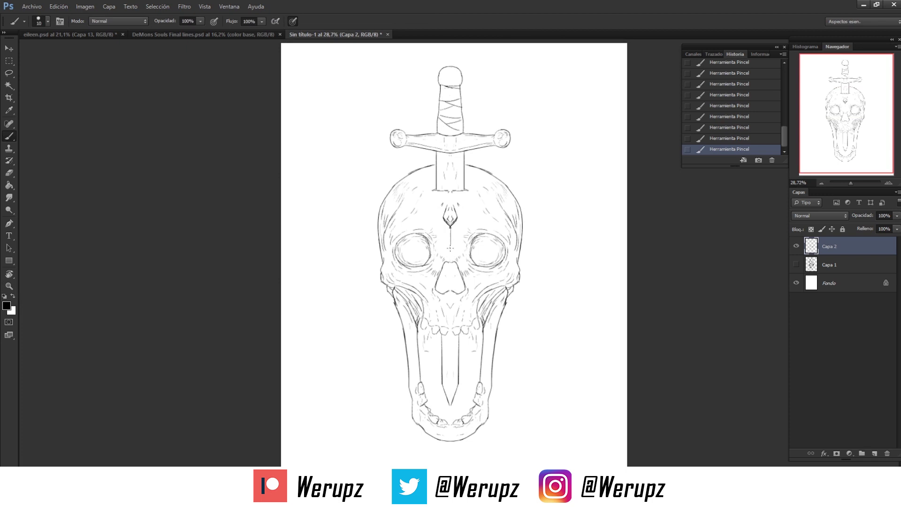
{"action": "left_click", "coordinate": [847, 319]}
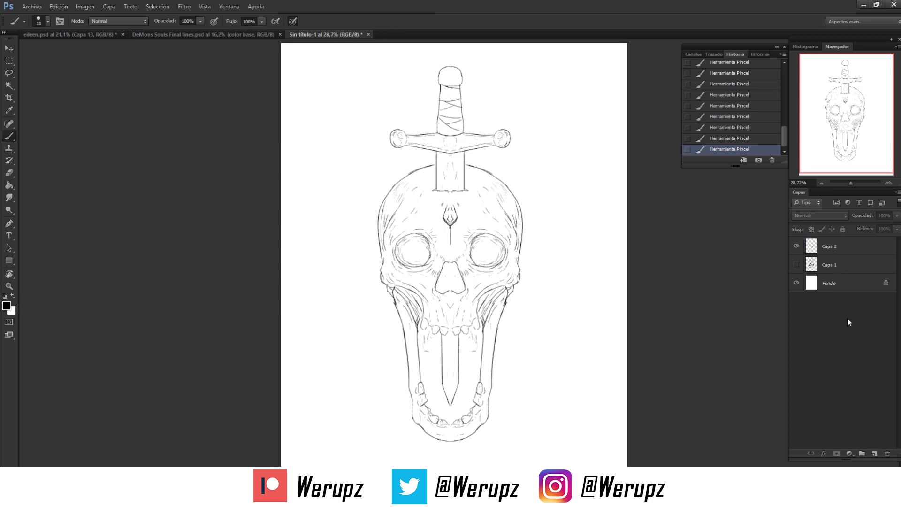
{"action": "left_click", "coordinate": [874, 453]}
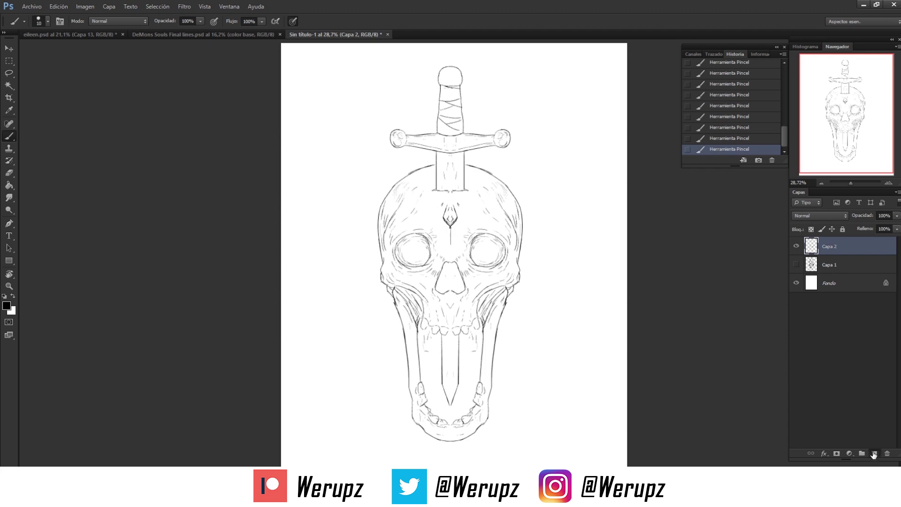
Move new layer Capa 3 below the ink at 58% opacity and size the brush over the eyes.
{"action": "left_click_drag", "start_coordinate": [827, 246], "coordinate": [821, 273]}
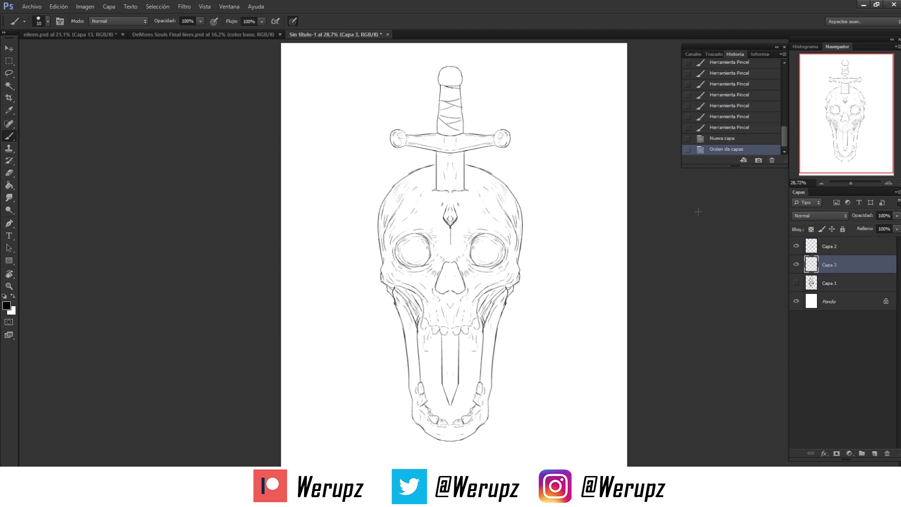
{"action": "left_click_drag", "start_coordinate": [896, 227], "coordinate": [876, 226]}
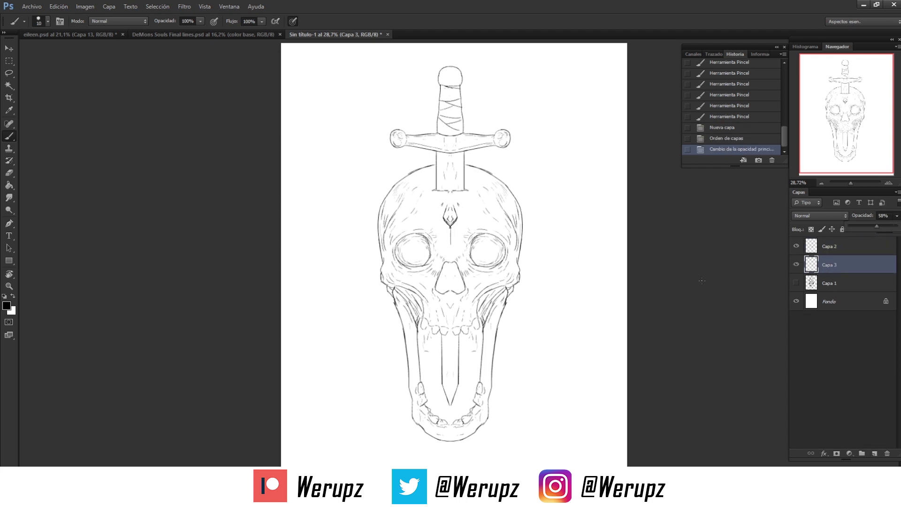
{"action": "left_click", "coordinate": [426, 246]}
{"action": "left_click_drag", "start_coordinate": [427, 247], "coordinate": [465, 247]}
{"action": "key", "text": "bracketright"}
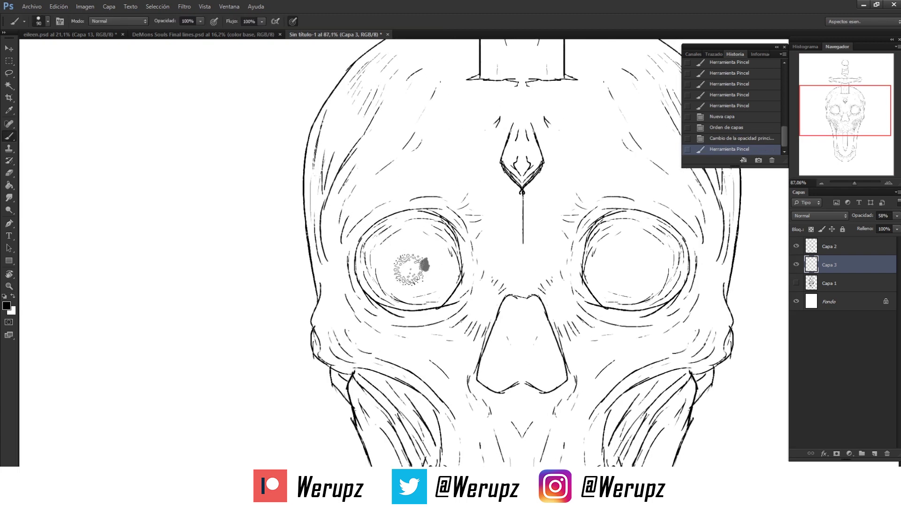
{"action": "key", "text": "ctrl+z"}
{"action": "key", "text": "bracketleft"}
{"action": "key", "text": "bracketleft"}
{"action": "key", "text": "bracketleft"}
{"action": "mouse_move", "coordinate": [398, 268]}
{"action": "left_mouse_down"}
{"action": "mouse_move", "coordinate": [421, 299]}
{"action": "mouse_move", "coordinate": [404, 305]}
{"action": "mouse_move", "coordinate": [394, 324]}
{"action": "mouse_move", "coordinate": [331, 305]}
{"action": "mouse_move", "coordinate": [332, 265]}
{"action": "mouse_move", "coordinate": [393, 227]}
{"action": "mouse_move", "coordinate": [413, 235]}
{"action": "mouse_move", "coordinate": [443, 291]}
{"action": "mouse_move", "coordinate": [422, 324]}
{"action": "mouse_move", "coordinate": [399, 263]}
{"action": "left_mouse_up"}
{"action": "key", "text": "ctrl+z"}
Paint grey fills into the left eye socket, the nose cavity and the right eye socket.
{"action": "mouse_move", "coordinate": [376, 291]}
{"action": "left_mouse_down"}
{"action": "mouse_move", "coordinate": [415, 282]}
{"action": "mouse_move", "coordinate": [406, 300]}
{"action": "left_mouse_up"}
{"action": "key", "text": "bracketleft"}
{"action": "mouse_move", "coordinate": [471, 304]}
{"action": "left_mouse_down"}
{"action": "mouse_move", "coordinate": [380, 212]}
{"action": "mouse_move", "coordinate": [370, 217]}
{"action": "left_mouse_up"}
{"action": "mouse_move", "coordinate": [429, 312]}
{"action": "left_mouse_down"}
{"action": "mouse_move", "coordinate": [385, 343]}
{"action": "mouse_move", "coordinate": [401, 265]}
{"action": "mouse_move", "coordinate": [430, 242]}
{"action": "mouse_move", "coordinate": [451, 265]}
{"action": "mouse_move", "coordinate": [481, 344]}
{"action": "mouse_move", "coordinate": [438, 349]}
{"action": "mouse_move", "coordinate": [477, 342]}
{"action": "mouse_move", "coordinate": [450, 291]}
{"action": "mouse_move", "coordinate": [408, 272]}
{"action": "left_mouse_up"}
{"action": "left_click_drag", "start_coordinate": [587, 211], "coordinate": [495, 237]}
{"action": "mouse_move", "coordinate": [506, 248]}
{"action": "left_mouse_down"}
{"action": "mouse_move", "coordinate": [434, 263]}
{"action": "mouse_move", "coordinate": [420, 211]}
{"action": "mouse_move", "coordinate": [474, 178]}
{"action": "mouse_move", "coordinate": [517, 195]}
{"action": "mouse_move", "coordinate": [467, 187]}
{"action": "mouse_move", "coordinate": [494, 177]}
{"action": "mouse_move", "coordinate": [534, 225]}
{"action": "mouse_move", "coordinate": [469, 239]}
{"action": "mouse_move", "coordinate": [495, 245]}
{"action": "mouse_move", "coordinate": [542, 215]}
{"action": "left_mouse_up"}
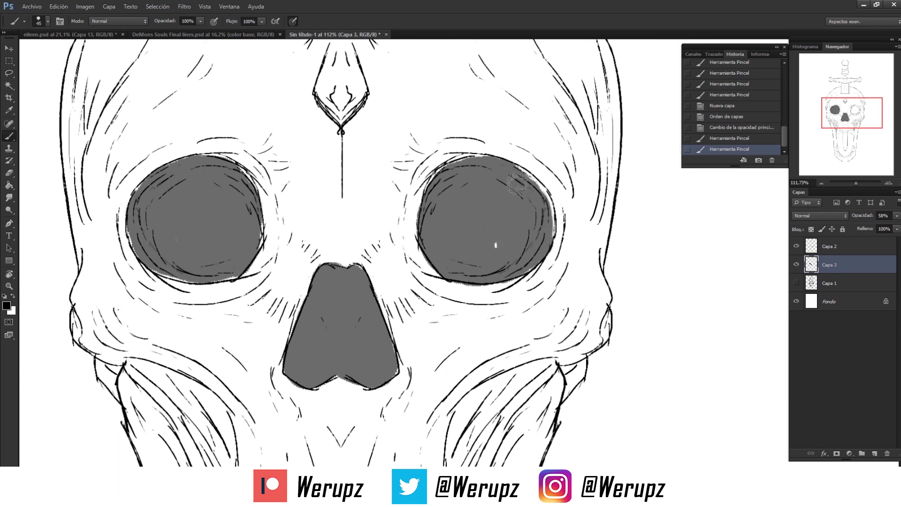
{"action": "scroll", "coordinate": [517, 183], "scroll_direction": "down", "scroll_amount": 5}
{"action": "key", "text": "z"}
{"action": "scroll", "coordinate": [452, 193], "scroll_direction": "up", "scroll_amount": 3}
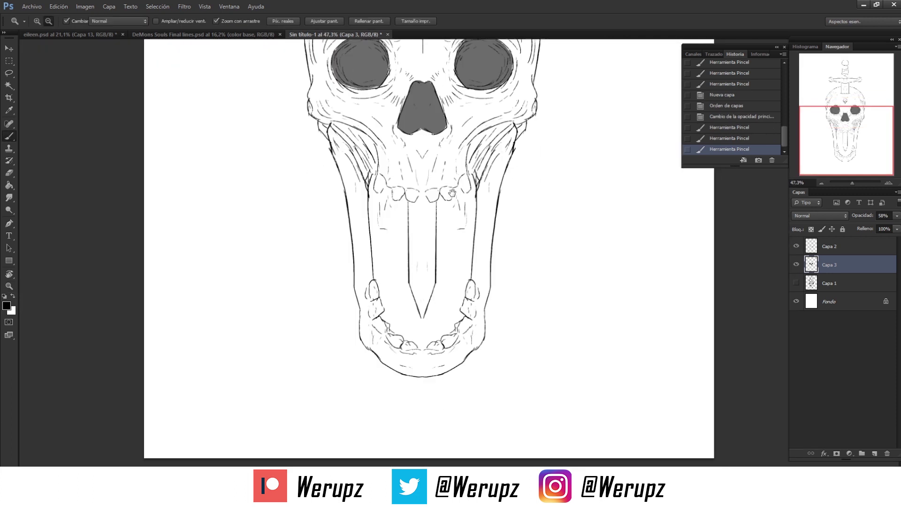
Paint shadow down the left jaw strip beside the blade, covering the lower-left white streak.
{"action": "scroll", "coordinate": [423, 211], "scroll_direction": "up", "scroll_amount": 2}
{"action": "scroll", "coordinate": [423, 211], "scroll_direction": "up", "scroll_amount": 1}
{"action": "left_click_drag", "start_coordinate": [357, 143], "coordinate": [365, 159]}
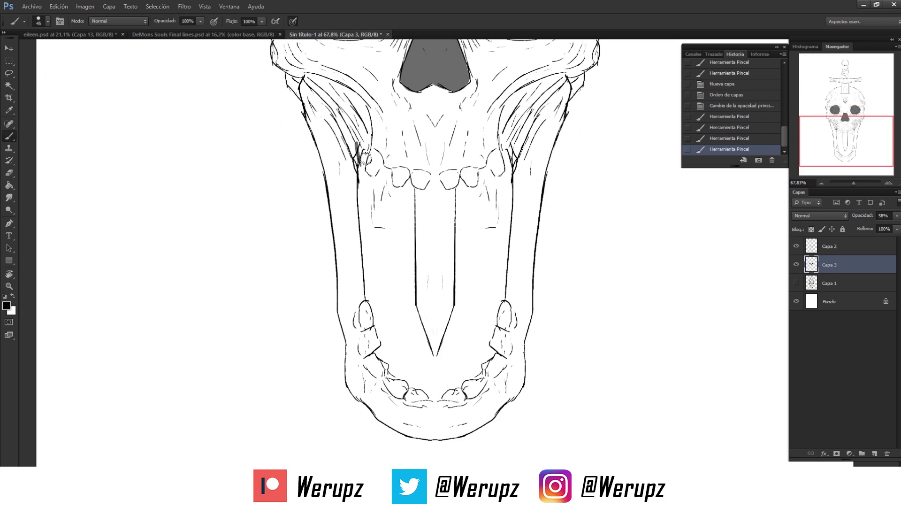
{"action": "left_click_drag", "start_coordinate": [367, 199], "coordinate": [369, 223]}
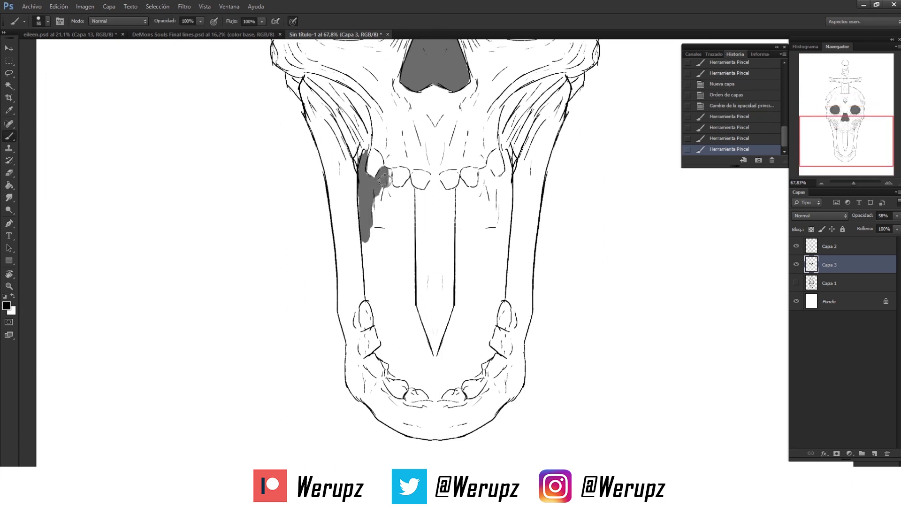
{"action": "mouse_move", "coordinate": [407, 185]}
{"action": "left_mouse_down"}
{"action": "mouse_move", "coordinate": [385, 212]}
{"action": "mouse_move", "coordinate": [370, 261]}
{"action": "left_mouse_up"}
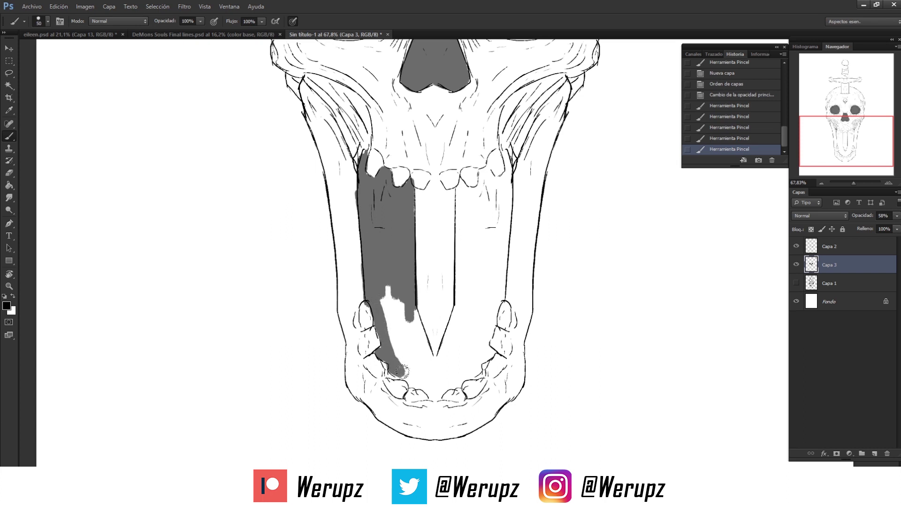
{"action": "mouse_move", "coordinate": [409, 376]}
{"action": "left_mouse_down"}
{"action": "mouse_move", "coordinate": [402, 348]}
{"action": "mouse_move", "coordinate": [435, 388]}
{"action": "mouse_move", "coordinate": [435, 407]}
{"action": "left_mouse_up"}
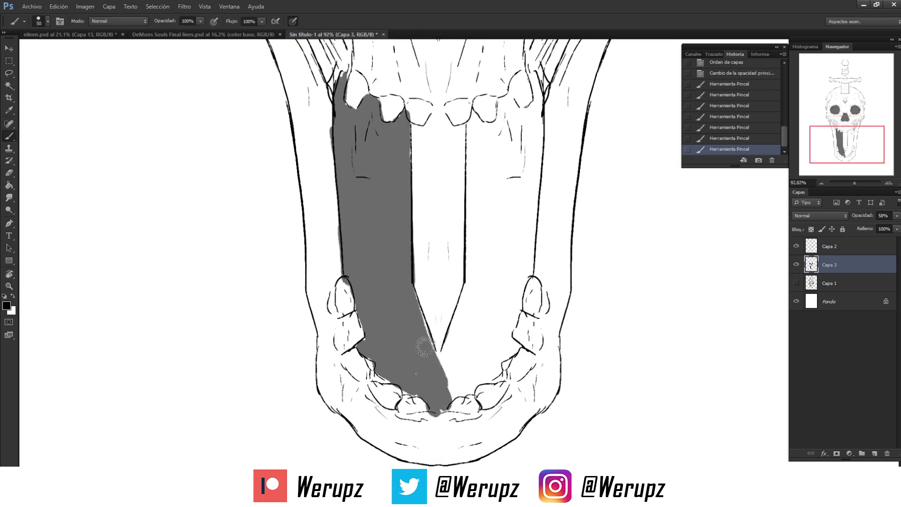
Fill the right mouth column and lower teeth area with shadow, closing all white gaps.
{"action": "left_click_drag", "start_coordinate": [448, 372], "coordinate": [472, 277]}
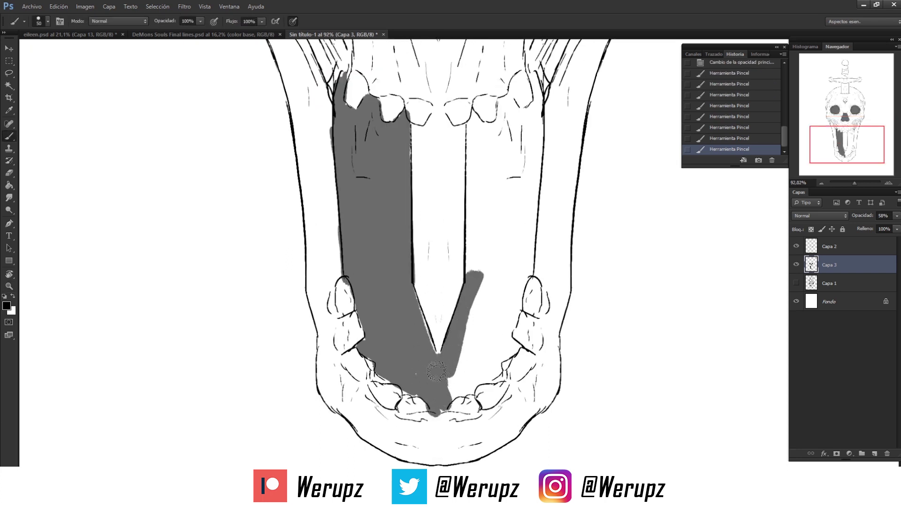
{"action": "left_click_drag", "start_coordinate": [430, 351], "coordinate": [463, 354]}
{"action": "left_click_drag", "start_coordinate": [452, 393], "coordinate": [476, 382]}
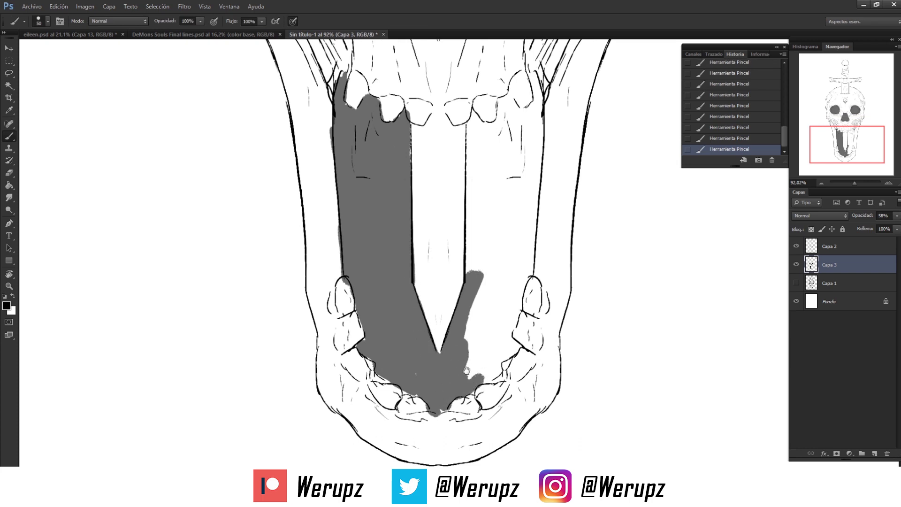
{"action": "scroll", "coordinate": [476, 382], "scroll_direction": "up", "scroll_amount": 3}
{"action": "mouse_move", "coordinate": [467, 415]}
{"action": "left_mouse_down"}
{"action": "mouse_move", "coordinate": [487, 419]}
{"action": "mouse_move", "coordinate": [510, 388]}
{"action": "mouse_move", "coordinate": [477, 376]}
{"action": "mouse_move", "coordinate": [485, 315]}
{"action": "mouse_move", "coordinate": [503, 388]}
{"action": "left_mouse_up"}
{"action": "mouse_move", "coordinate": [501, 313]}
{"action": "left_mouse_down"}
{"action": "mouse_move", "coordinate": [496, 368]}
{"action": "mouse_move", "coordinate": [512, 373]}
{"action": "mouse_move", "coordinate": [508, 262]}
{"action": "mouse_move", "coordinate": [481, 268]}
{"action": "mouse_move", "coordinate": [462, 323]}
{"action": "mouse_move", "coordinate": [460, 237]}
{"action": "mouse_move", "coordinate": [479, 275]}
{"action": "mouse_move", "coordinate": [491, 237]}
{"action": "left_mouse_up"}
{"action": "mouse_move", "coordinate": [495, 199]}
{"action": "left_mouse_down"}
{"action": "mouse_move", "coordinate": [505, 223]}
{"action": "mouse_move", "coordinate": [525, 197]}
{"action": "mouse_move", "coordinate": [526, 174]}
{"action": "mouse_move", "coordinate": [523, 286]}
{"action": "mouse_move", "coordinate": [525, 197]}
{"action": "mouse_move", "coordinate": [513, 244]}
{"action": "mouse_move", "coordinate": [497, 262]}
{"action": "left_mouse_up"}
{"action": "key", "text": "z"}
{"action": "left_click_drag", "start_coordinate": [506, 228], "coordinate": [479, 140]}
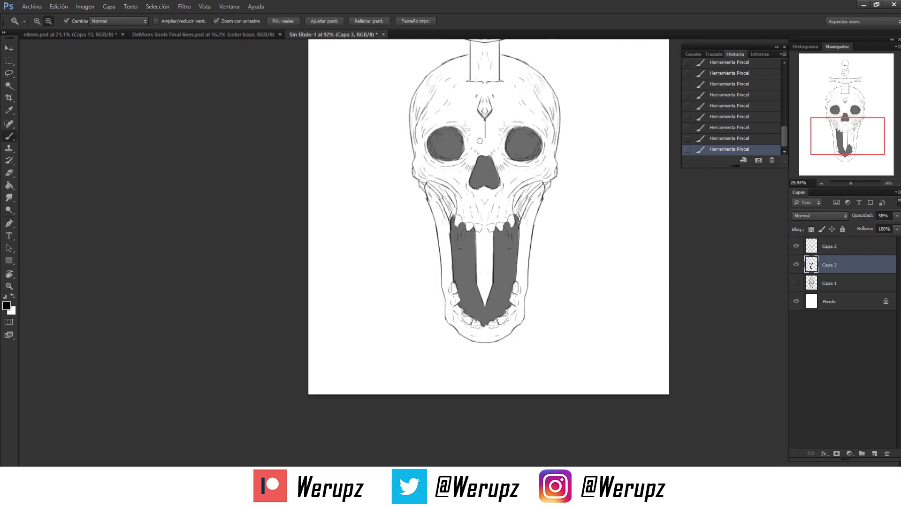
{"action": "key", "text": "ctrl+0"}
{"action": "key", "text": "b"}
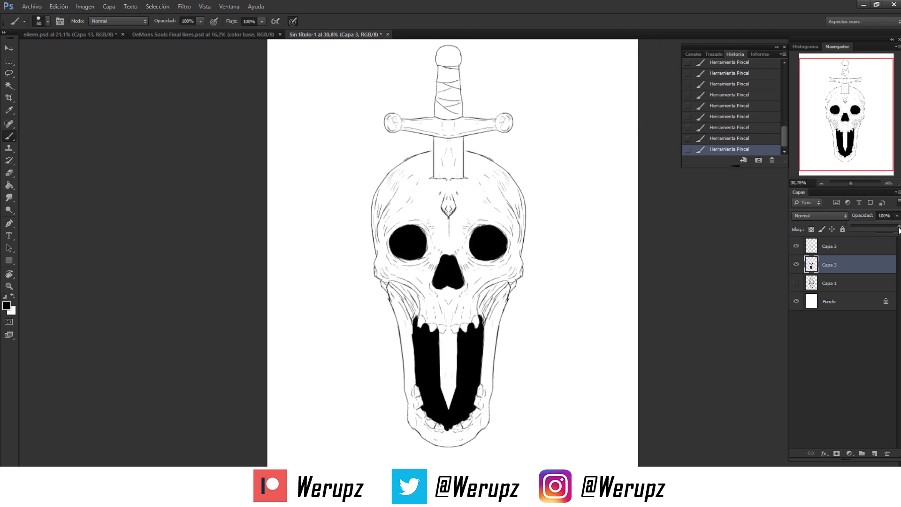
Lower Capa 3 to 65% opacity and shade the left cheekbone grey.
{"action": "left_click_drag", "start_coordinate": [890, 230], "coordinate": [849, 228]}
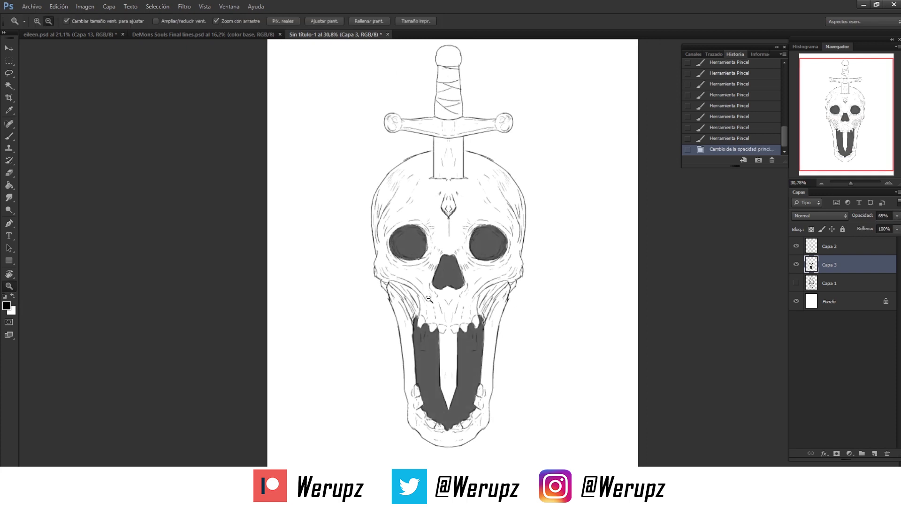
{"action": "scroll", "coordinate": [436, 285], "scroll_direction": "up", "scroll_amount": 5}
{"action": "left_click_drag", "start_coordinate": [289, 195], "coordinate": [338, 216]}
{"action": "left_click_drag", "start_coordinate": [291, 197], "coordinate": [336, 216]}
{"action": "mouse_move", "coordinate": [361, 220]}
{"action": "left_mouse_down"}
{"action": "mouse_move", "coordinate": [308, 217]}
{"action": "mouse_move", "coordinate": [327, 240]}
{"action": "left_mouse_up"}
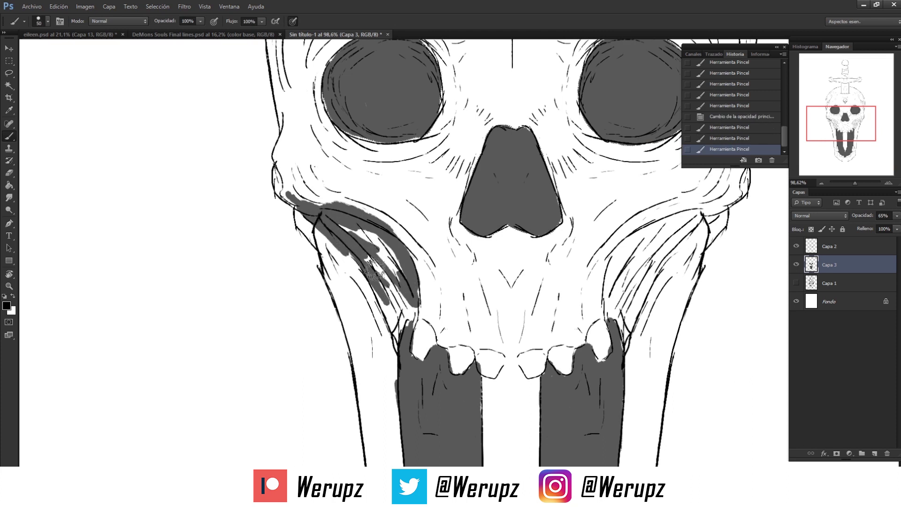
{"action": "left_click_drag", "start_coordinate": [327, 240], "coordinate": [281, 240]}
Brush grey shadow strokes onto the right cheekbone.
{"action": "mouse_move", "coordinate": [500, 273]}
{"action": "left_mouse_down"}
{"action": "mouse_move", "coordinate": [538, 213]}
{"action": "mouse_move", "coordinate": [525, 248]}
{"action": "mouse_move", "coordinate": [588, 190]}
{"action": "mouse_move", "coordinate": [522, 237]}
{"action": "mouse_move", "coordinate": [586, 192]}
{"action": "left_mouse_up"}
{"action": "mouse_move", "coordinate": [379, 224]}
{"action": "left_mouse_down"}
{"action": "mouse_move", "coordinate": [394, 271]}
{"action": "mouse_move", "coordinate": [357, 300]}
{"action": "left_mouse_up"}
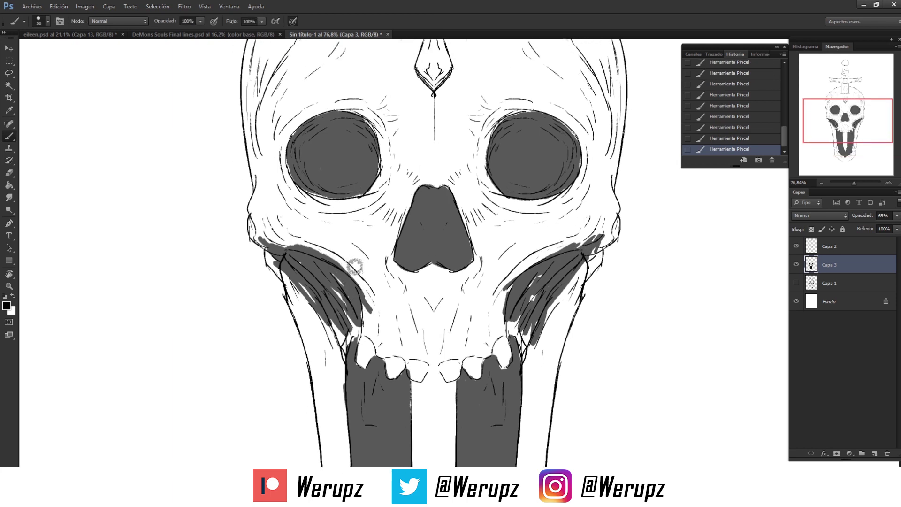
{"action": "key", "text": "z"}
{"action": "left_click_drag", "start_coordinate": [355, 266], "coordinate": [449, 211]}
{"action": "key", "text": "b"}
On a new layer Capa 4, sketch a small vertical blade-like shape at top right.
{"action": "left_click", "coordinate": [874, 453]}
{"action": "left_click_drag", "start_coordinate": [581, 65], "coordinate": [582, 133]}
{"action": "left_click_drag", "start_coordinate": [564, 93], "coordinate": [581, 133]}
{"action": "mouse_move", "coordinate": [590, 96]}
{"action": "left_mouse_down"}
{"action": "mouse_move", "coordinate": [576, 141]}
{"action": "mouse_move", "coordinate": [581, 126]}
{"action": "left_mouse_up"}
{"action": "left_click_drag", "start_coordinate": [581, 188], "coordinate": [581, 201]}
{"action": "left_click_drag", "start_coordinate": [584, 210], "coordinate": [584, 217]}
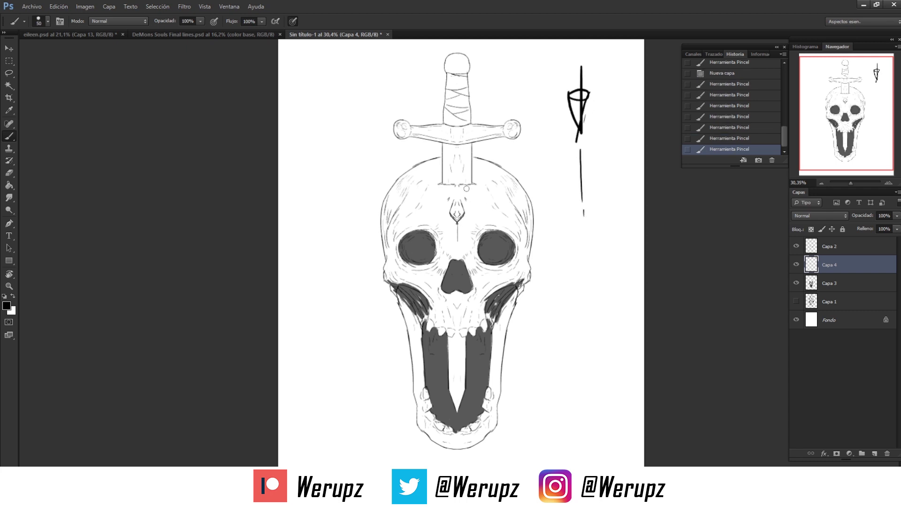
Erase the top-right scribble and sketch a cone-and-loop shape at top left.
{"action": "key", "text": "e"}
{"action": "mouse_move", "coordinate": [569, 88]}
{"action": "left_mouse_down"}
{"action": "mouse_move", "coordinate": [578, 139]}
{"action": "mouse_move", "coordinate": [573, 90]}
{"action": "mouse_move", "coordinate": [581, 90]}
{"action": "left_mouse_up"}
{"action": "key", "text": "b"}
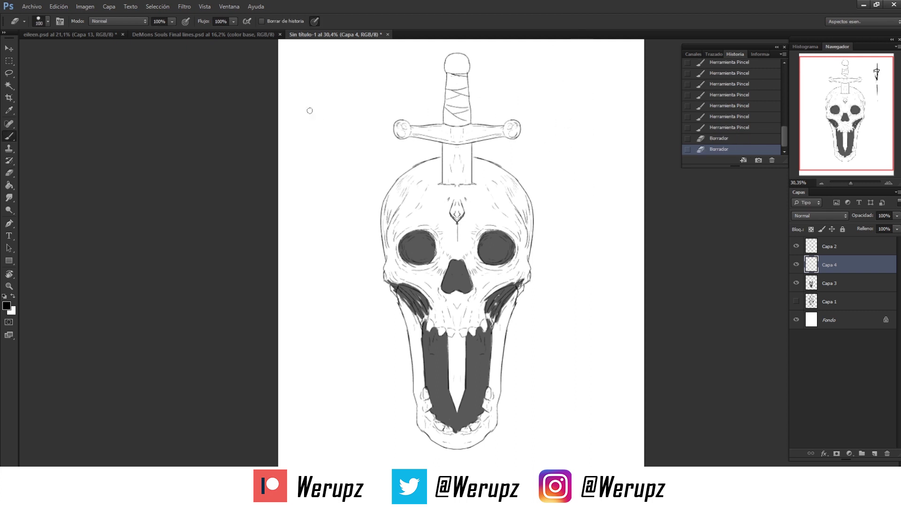
{"action": "left_click_drag", "start_coordinate": [320, 92], "coordinate": [346, 123]}
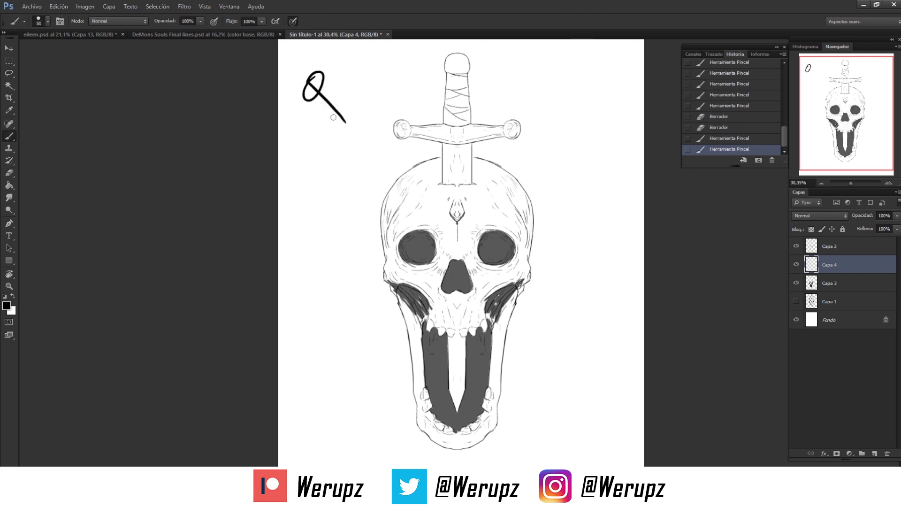
{"action": "left_click_drag", "start_coordinate": [323, 74], "coordinate": [345, 122]}
{"action": "mouse_move", "coordinate": [287, 64]}
{"action": "left_mouse_down"}
{"action": "mouse_move", "coordinate": [350, 131]}
{"action": "mouse_move", "coordinate": [329, 117]}
{"action": "mouse_move", "coordinate": [347, 120]}
{"action": "left_mouse_up"}
Trim the cone sketch's right edge with the eraser.
{"action": "key", "text": "e"}
{"action": "key", "text": "b"}
{"action": "key", "text": "e"}
{"action": "left_click_drag", "start_coordinate": [338, 86], "coordinate": [342, 106]}
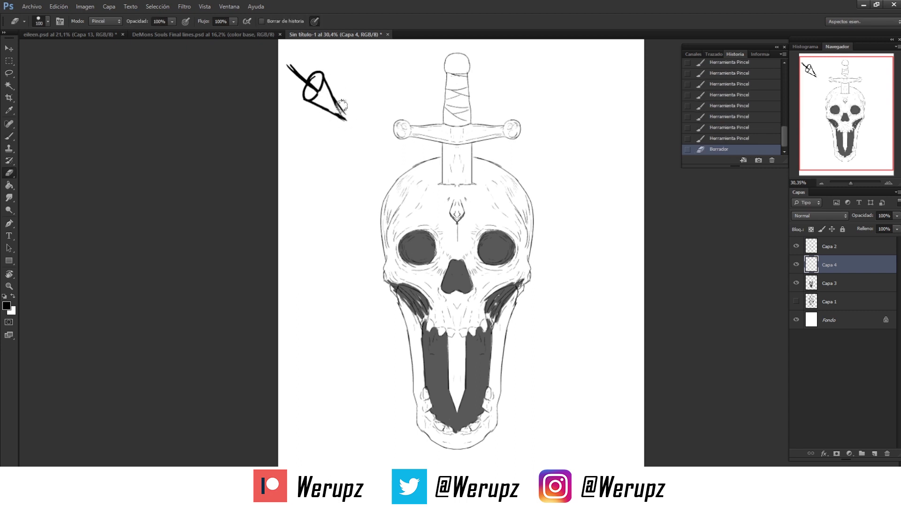
{"action": "key", "text": "b"}
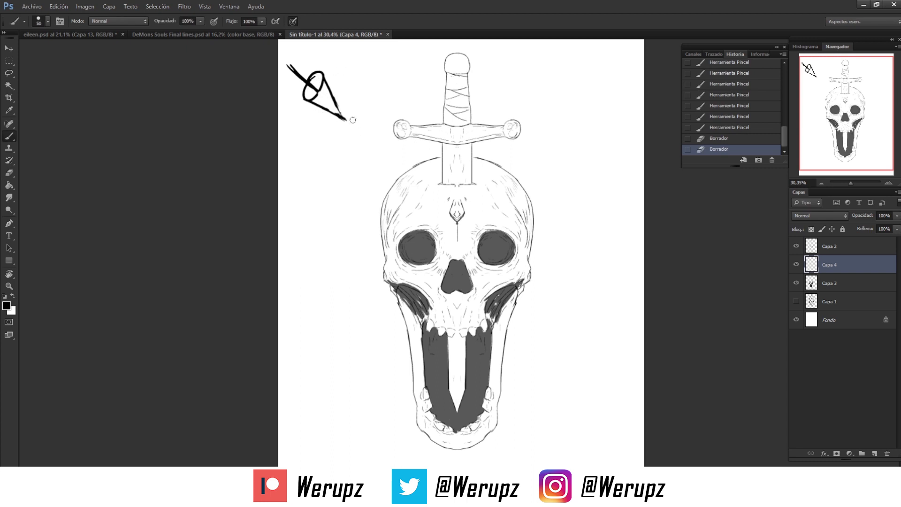
{"action": "left_click_drag", "start_coordinate": [374, 126], "coordinate": [348, 136]}
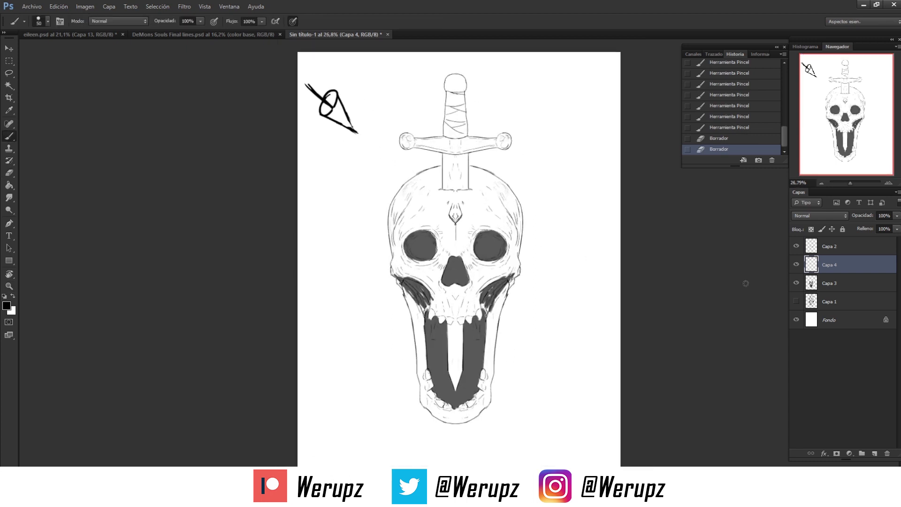
Move Capa 3 above Capa 4 and select it, briefly toggling Capa 2's visibility.
{"action": "left_click", "coordinate": [835, 284]}
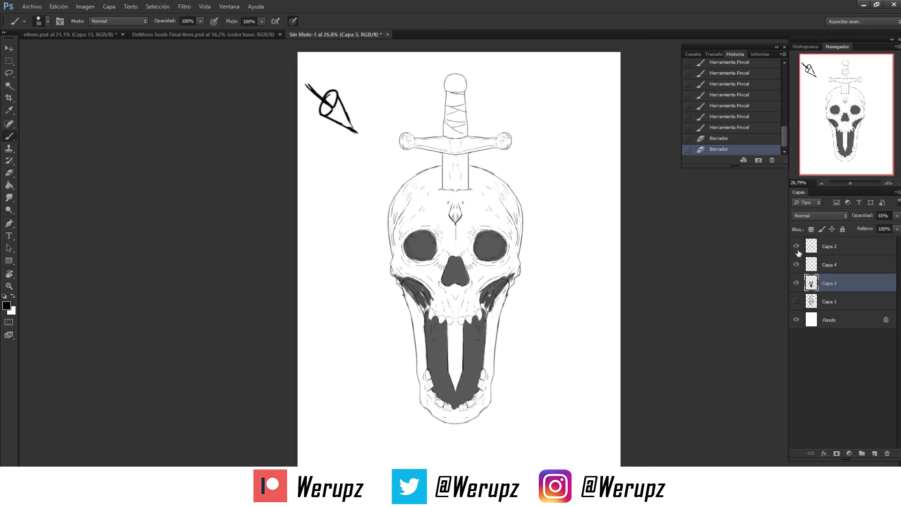
{"action": "left_click", "coordinate": [796, 246]}
{"action": "left_click", "coordinate": [796, 264]}
{"action": "left_click", "coordinate": [796, 264]}
{"action": "left_click_drag", "start_coordinate": [803, 284], "coordinate": [802, 273]}
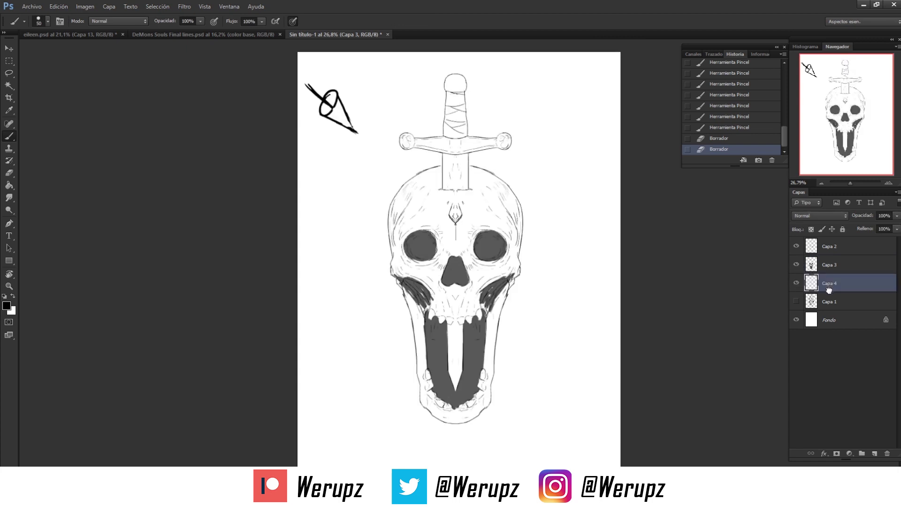
{"action": "left_click", "coordinate": [804, 268]}
Shade the underside of the crossguard in grey and erase a stray shadow mark.
{"action": "key", "text": "z"}
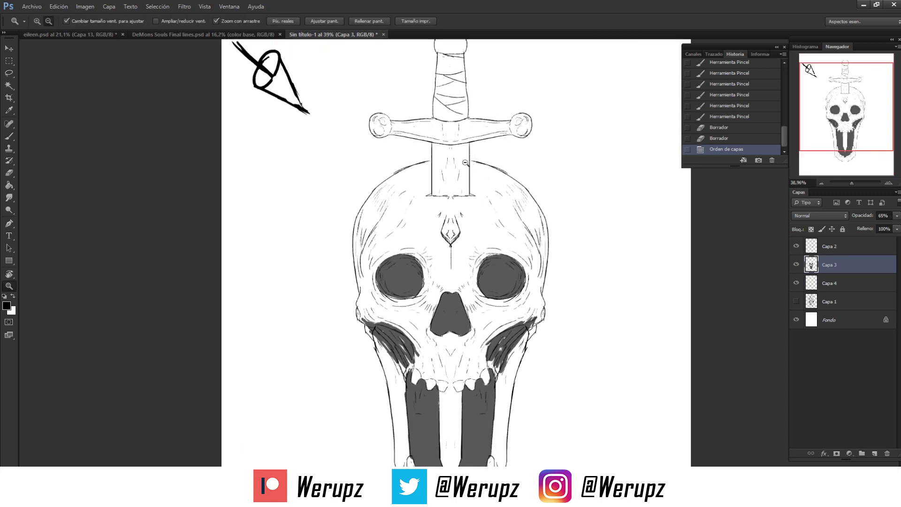
{"action": "left_click_drag", "start_coordinate": [468, 180], "coordinate": [499, 161]}
{"action": "key", "text": "b"}
{"action": "mouse_move", "coordinate": [310, 179]}
{"action": "left_mouse_down"}
{"action": "mouse_move", "coordinate": [466, 201]}
{"action": "mouse_move", "coordinate": [557, 185]}
{"action": "mouse_move", "coordinate": [518, 193]}
{"action": "left_mouse_up"}
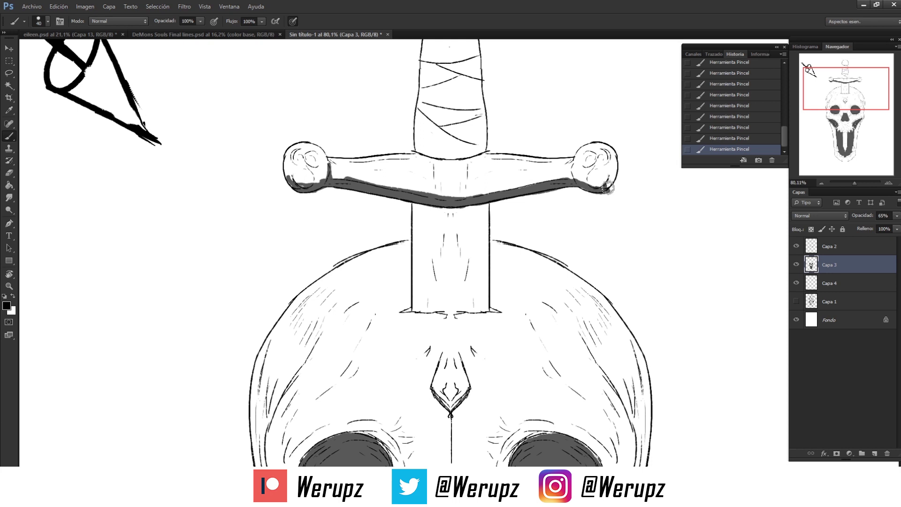
{"action": "key", "text": "e"}
{"action": "left_click_drag", "start_coordinate": [612, 162], "coordinate": [610, 192]}
{"action": "key", "text": "z"}
{"action": "mouse_move", "coordinate": [521, 244]}
{"action": "left_mouse_down"}
{"action": "mouse_move", "coordinate": [498, 244]}
{"action": "mouse_move", "coordinate": [490, 202]}
{"action": "left_mouse_up"}
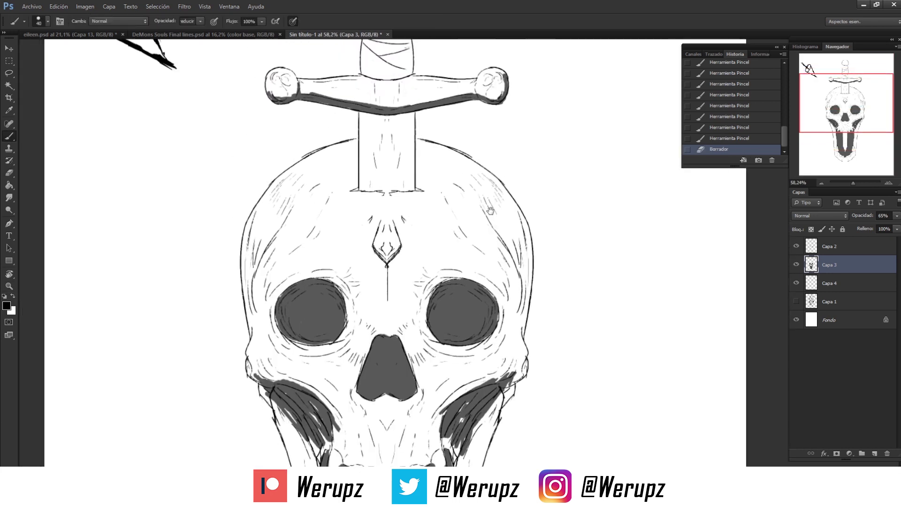
Paint the blade shadow where it enters the skull and diagonally across the cranium.
{"action": "key", "text": "b"}
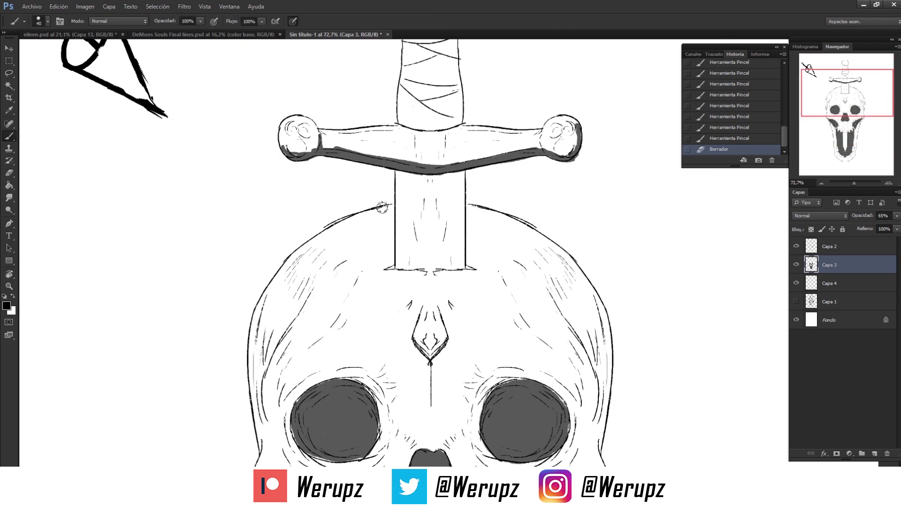
{"action": "left_click_drag", "start_coordinate": [463, 271], "coordinate": [480, 276]}
{"action": "mouse_move", "coordinate": [400, 267]}
{"action": "left_mouse_down"}
{"action": "mouse_move", "coordinate": [511, 299]}
{"action": "mouse_move", "coordinate": [439, 271]}
{"action": "mouse_move", "coordinate": [434, 176]}
{"action": "mouse_move", "coordinate": [436, 267]}
{"action": "mouse_move", "coordinate": [446, 176]}
{"action": "mouse_move", "coordinate": [458, 262]}
{"action": "mouse_move", "coordinate": [458, 230]}
{"action": "left_mouse_up"}
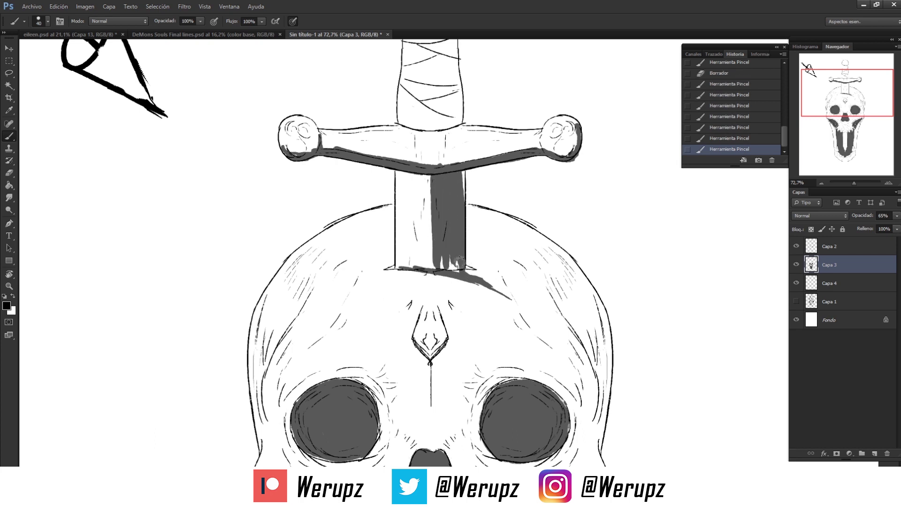
{"action": "left_click_drag", "start_coordinate": [472, 268], "coordinate": [556, 319]}
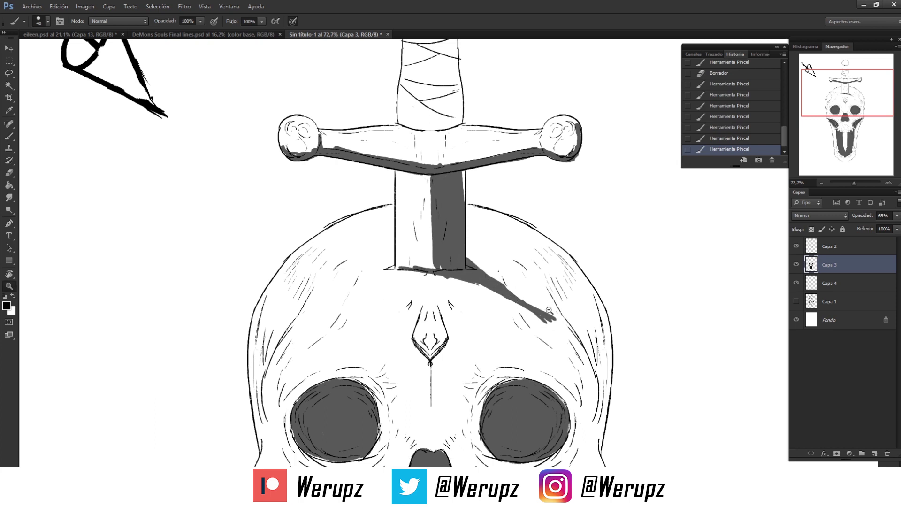
Shade the right side of the nose cavity and the right jaw area.
{"action": "key", "text": "ctrl+0"}
{"action": "key", "text": "z"}
{"action": "left_click", "coordinate": [468, 121]}
{"action": "left_click", "coordinate": [446, 138], "text": "alt"}
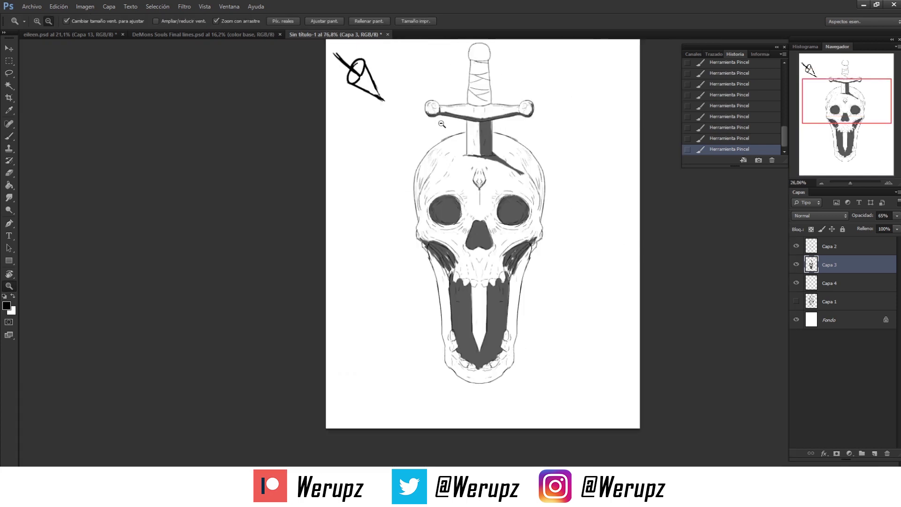
{"action": "mouse_move", "coordinate": [535, 297]}
{"action": "left_mouse_down"}
{"action": "mouse_move", "coordinate": [473, 221]}
{"action": "mouse_move", "coordinate": [439, 275]}
{"action": "mouse_move", "coordinate": [422, 174]}
{"action": "left_mouse_up"}
{"action": "key", "text": "b"}
{"action": "left_click_drag", "start_coordinate": [417, 234], "coordinate": [421, 265]}
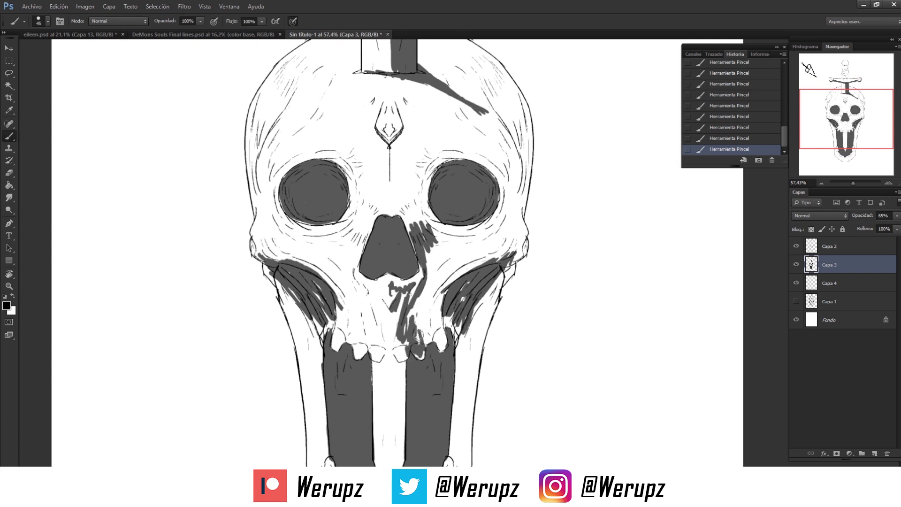
{"action": "mouse_move", "coordinate": [416, 308]}
{"action": "left_mouse_down"}
{"action": "mouse_move", "coordinate": [427, 342]}
{"action": "mouse_move", "coordinate": [429, 286]}
{"action": "mouse_move", "coordinate": [447, 232]}
{"action": "mouse_move", "coordinate": [438, 281]}
{"action": "mouse_move", "coordinate": [511, 239]}
{"action": "mouse_move", "coordinate": [427, 307]}
{"action": "mouse_move", "coordinate": [477, 254]}
{"action": "left_mouse_up"}
Add grey shadow along the skull's right edge.
{"action": "mouse_move", "coordinate": [521, 236]}
{"action": "left_mouse_down"}
{"action": "mouse_move", "coordinate": [499, 270]}
{"action": "mouse_move", "coordinate": [511, 230]}
{"action": "left_mouse_up"}
{"action": "left_click_drag", "start_coordinate": [515, 267], "coordinate": [516, 195]}
{"action": "scroll", "coordinate": [469, 188], "scroll_direction": "down", "scroll_amount": 1}
{"action": "left_click_drag", "start_coordinate": [469, 103], "coordinate": [469, 147]}
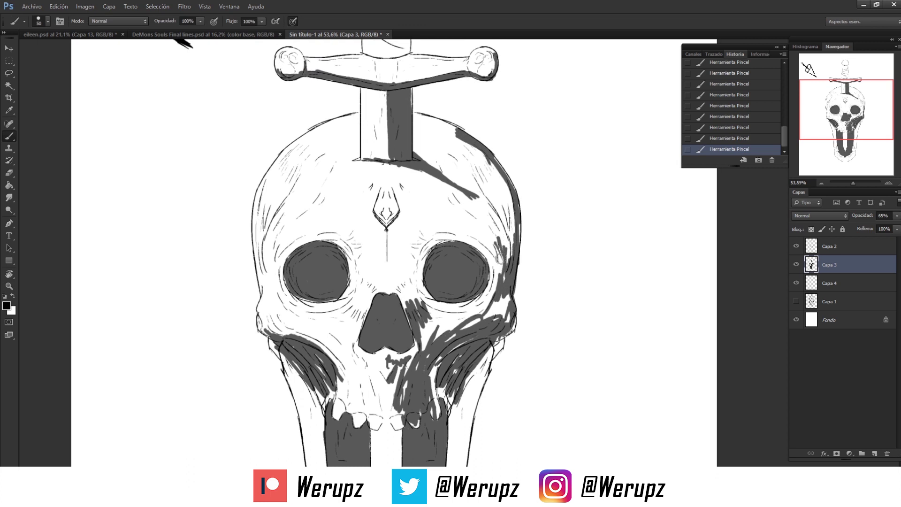
{"action": "mouse_move", "coordinate": [498, 236]}
{"action": "left_mouse_down"}
{"action": "mouse_move", "coordinate": [506, 202]}
{"action": "mouse_move", "coordinate": [512, 217]}
{"action": "left_mouse_up"}
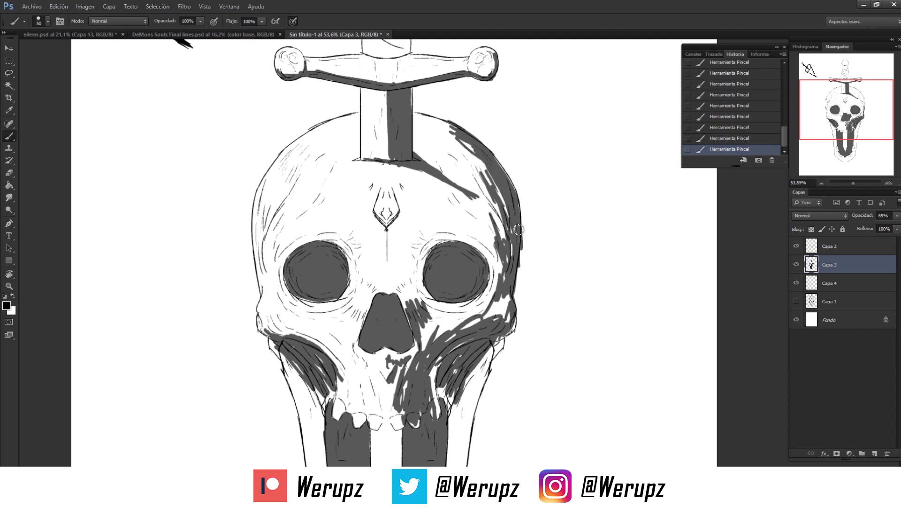
{"action": "scroll", "coordinate": [518, 266], "scroll_direction": "down", "scroll_amount": 3}
{"action": "scroll", "coordinate": [498, 187], "scroll_direction": "up", "scroll_amount": 2}
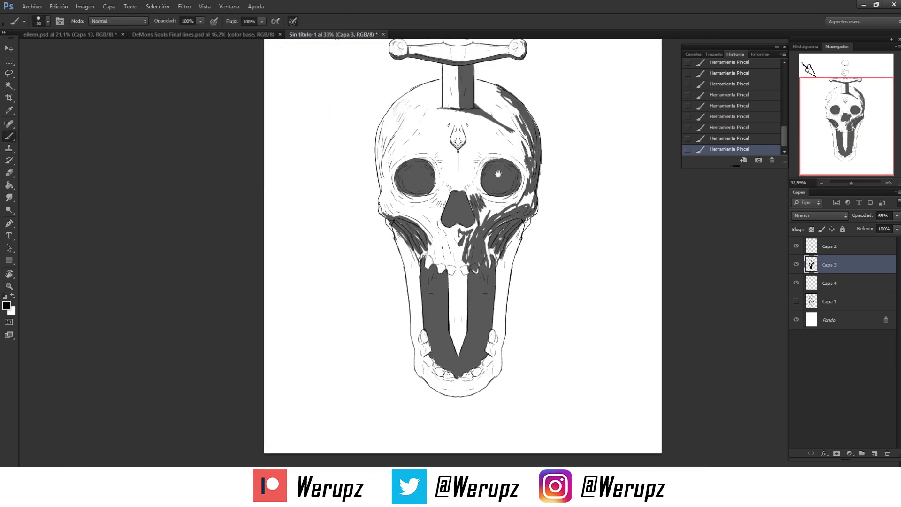
Run grey shadow down the right jaw and shade the lower rim of the eye socket.
{"action": "scroll", "coordinate": [498, 174], "scroll_direction": "up", "scroll_amount": 2}
{"action": "scroll", "coordinate": [498, 178], "scroll_direction": "down", "scroll_amount": 2}
{"action": "scroll", "coordinate": [499, 183], "scroll_direction": "up", "scroll_amount": 2}
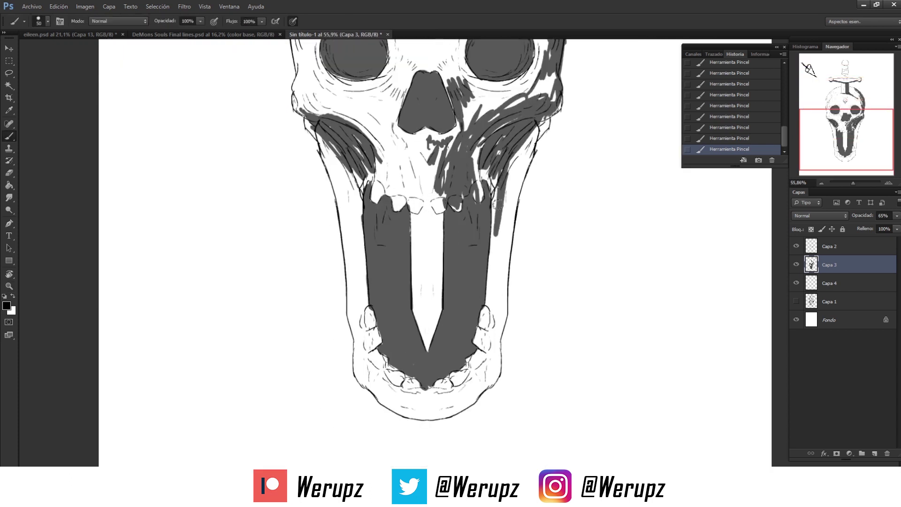
{"action": "mouse_move", "coordinate": [497, 232]}
{"action": "left_mouse_down"}
{"action": "mouse_move", "coordinate": [512, 159]}
{"action": "mouse_move", "coordinate": [513, 188]}
{"action": "left_mouse_up"}
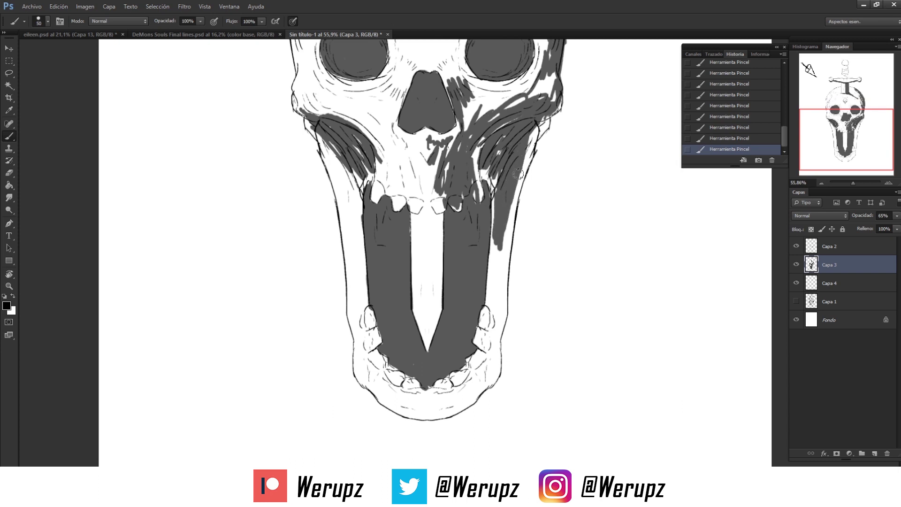
{"action": "mouse_move", "coordinate": [539, 123]}
{"action": "left_mouse_down"}
{"action": "mouse_move", "coordinate": [513, 201]}
{"action": "mouse_move", "coordinate": [498, 307]}
{"action": "mouse_move", "coordinate": [495, 287]}
{"action": "left_mouse_up"}
{"action": "scroll", "coordinate": [483, 338], "scroll_direction": "up", "scroll_amount": 2}
{"action": "mouse_move", "coordinate": [481, 345]}
{"action": "left_mouse_down"}
{"action": "mouse_move", "coordinate": [484, 310]}
{"action": "mouse_move", "coordinate": [498, 328]}
{"action": "mouse_move", "coordinate": [497, 382]}
{"action": "mouse_move", "coordinate": [409, 413]}
{"action": "mouse_move", "coordinate": [403, 424]}
{"action": "mouse_move", "coordinate": [436, 429]}
{"action": "mouse_move", "coordinate": [368, 419]}
{"action": "mouse_move", "coordinate": [424, 399]}
{"action": "mouse_move", "coordinate": [469, 413]}
{"action": "mouse_move", "coordinate": [473, 370]}
{"action": "mouse_move", "coordinate": [479, 398]}
{"action": "mouse_move", "coordinate": [498, 384]}
{"action": "mouse_move", "coordinate": [500, 294]}
{"action": "mouse_move", "coordinate": [488, 334]}
{"action": "mouse_move", "coordinate": [497, 225]}
{"action": "mouse_move", "coordinate": [441, 235]}
{"action": "mouse_move", "coordinate": [469, 245]}
{"action": "left_mouse_up"}
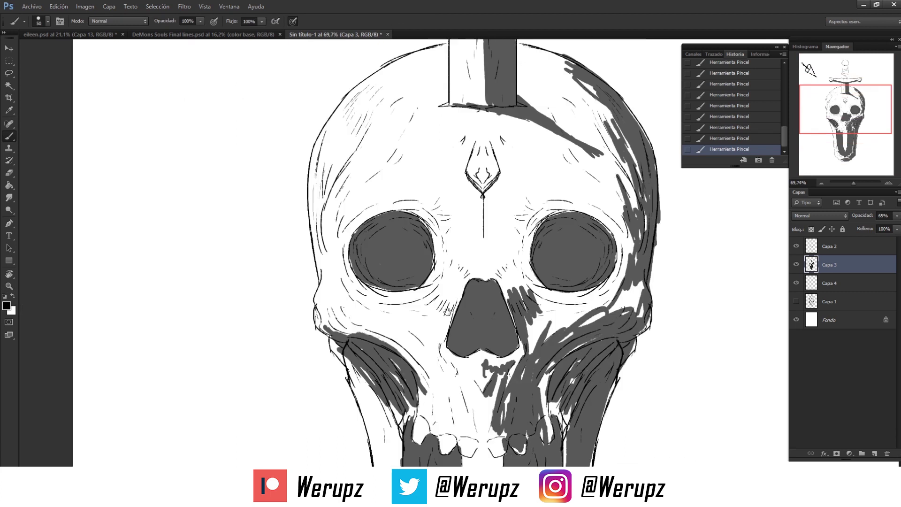
{"action": "left_click_drag", "start_coordinate": [417, 303], "coordinate": [436, 296]}
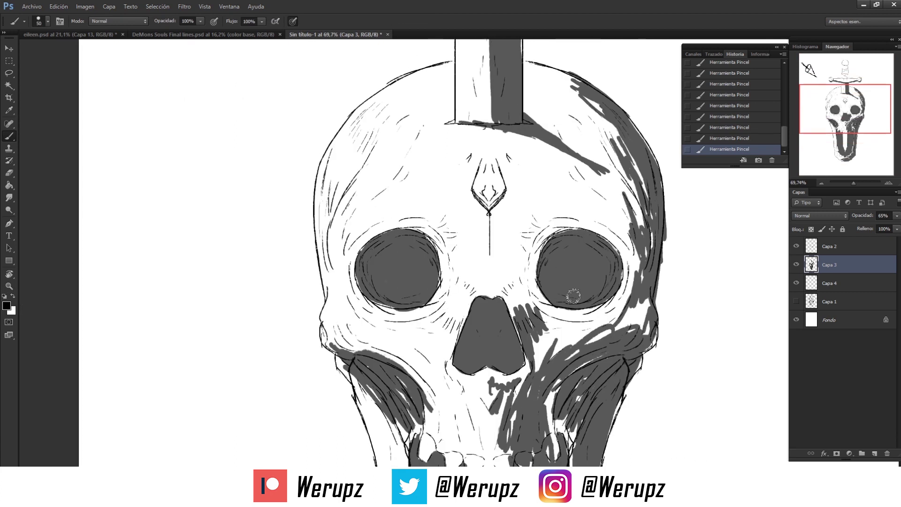
Shade the right side of the sword grip and the jaw's left side.
{"action": "left_click_drag", "start_coordinate": [569, 272], "coordinate": [454, 231]}
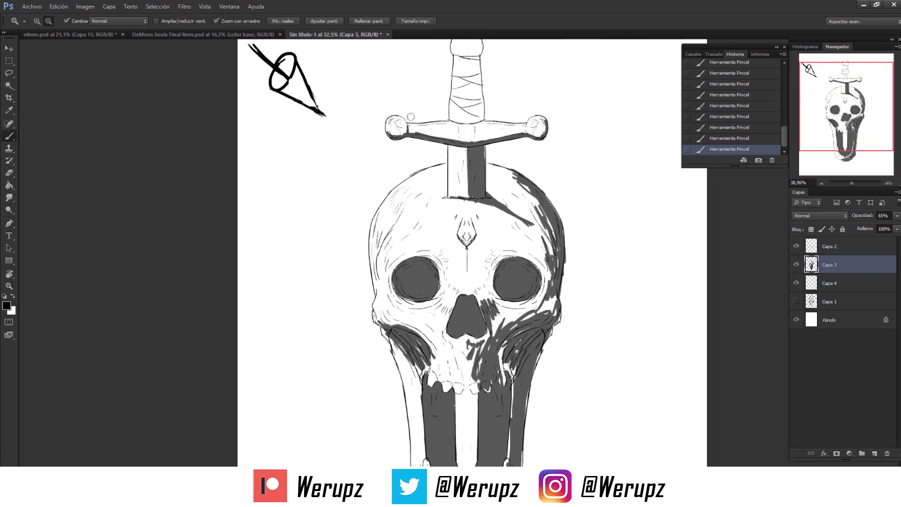
{"action": "left_click_drag", "start_coordinate": [473, 197], "coordinate": [476, 170]}
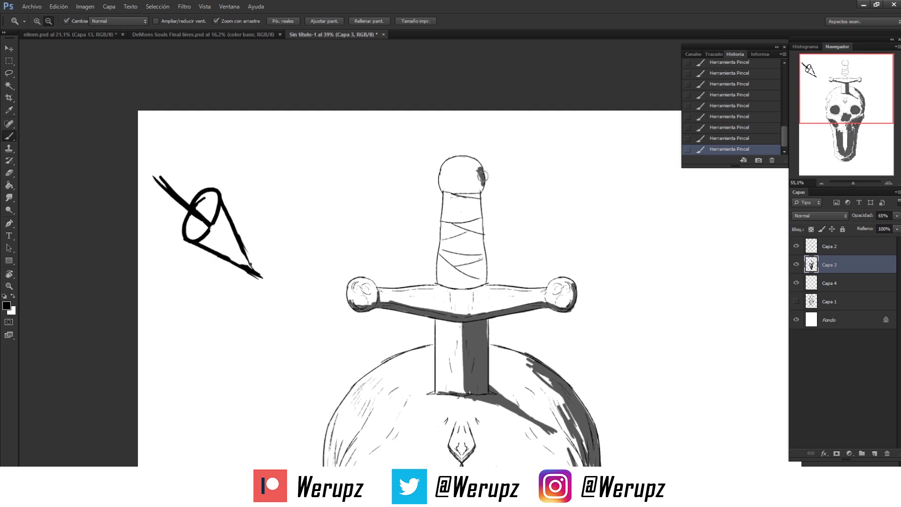
{"action": "left_click_drag", "start_coordinate": [474, 226], "coordinate": [483, 257]}
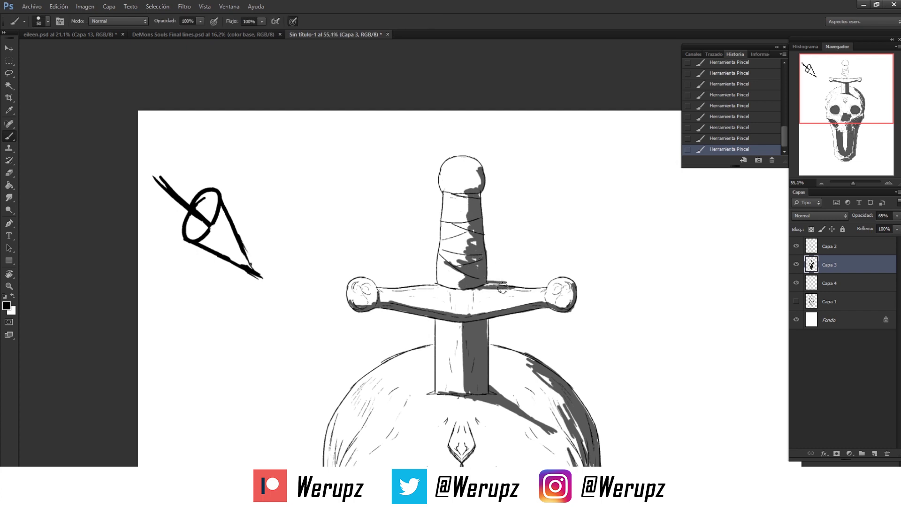
{"action": "key", "text": "e"}
{"action": "mouse_move", "coordinate": [500, 281]}
{"action": "left_mouse_down"}
{"action": "mouse_move", "coordinate": [520, 281]}
{"action": "mouse_move", "coordinate": [523, 303]}
{"action": "left_mouse_up"}
{"action": "key", "text": "b"}
{"action": "key", "text": "b"}
{"action": "scroll", "coordinate": [457, 322], "scroll_direction": "up", "scroll_amount": 8}
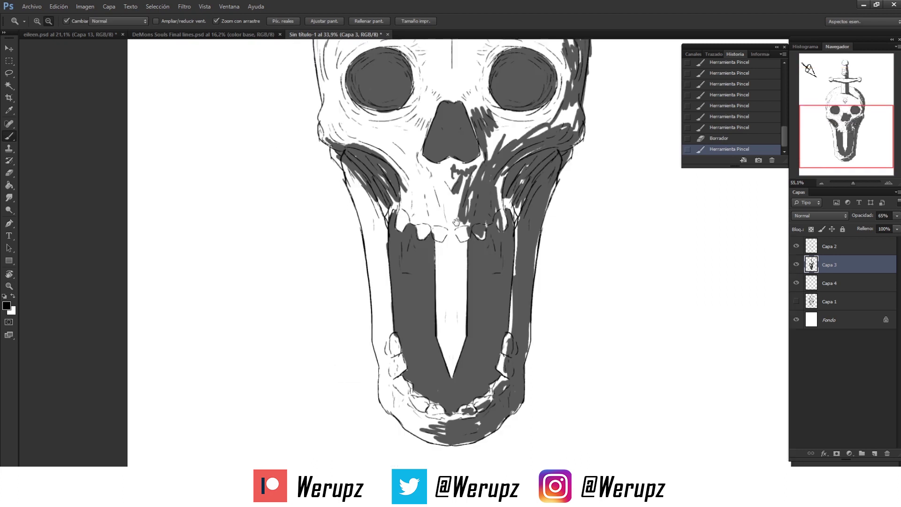
{"action": "left_click_drag", "start_coordinate": [361, 141], "coordinate": [394, 214]}
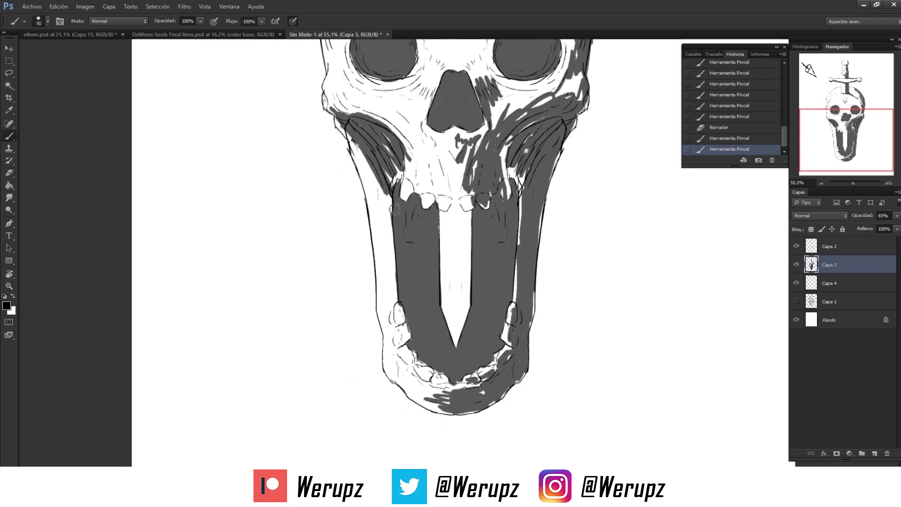
Erase paint near the upper-left teeth and paint grey shadow between the front teeth.
{"action": "key", "text": "z"}
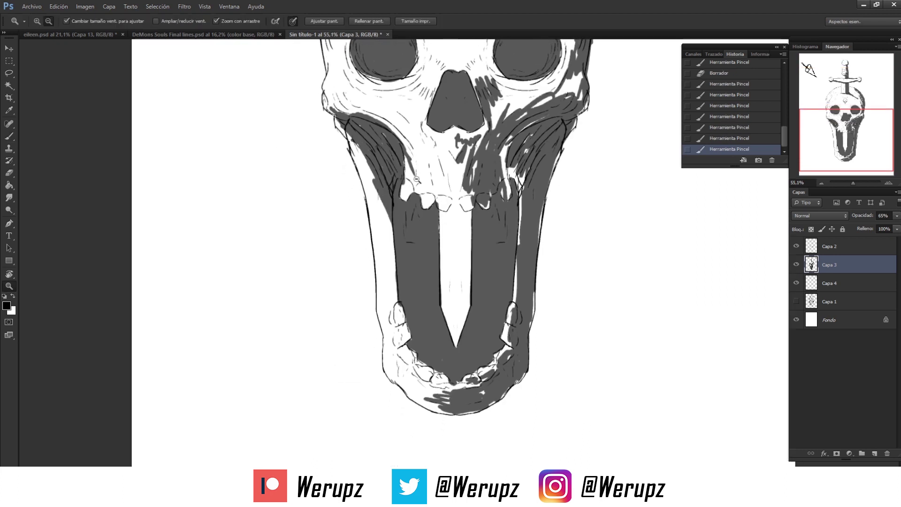
{"action": "left_click", "coordinate": [407, 173]}
{"action": "key", "text": "e"}
{"action": "left_click_drag", "start_coordinate": [413, 185], "coordinate": [424, 209]}
{"action": "key", "text": "b"}
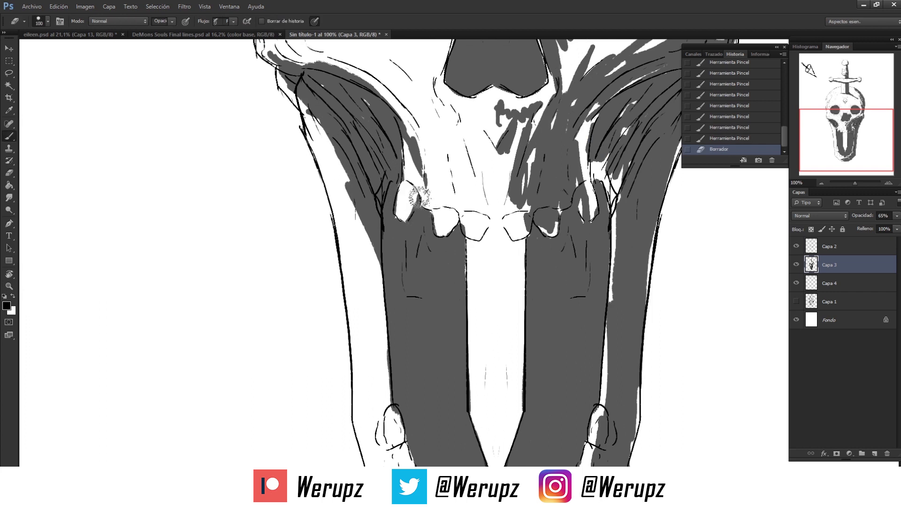
{"action": "left_click", "coordinate": [476, 216]}
{"action": "left_click_drag", "start_coordinate": [509, 225], "coordinate": [471, 197]}
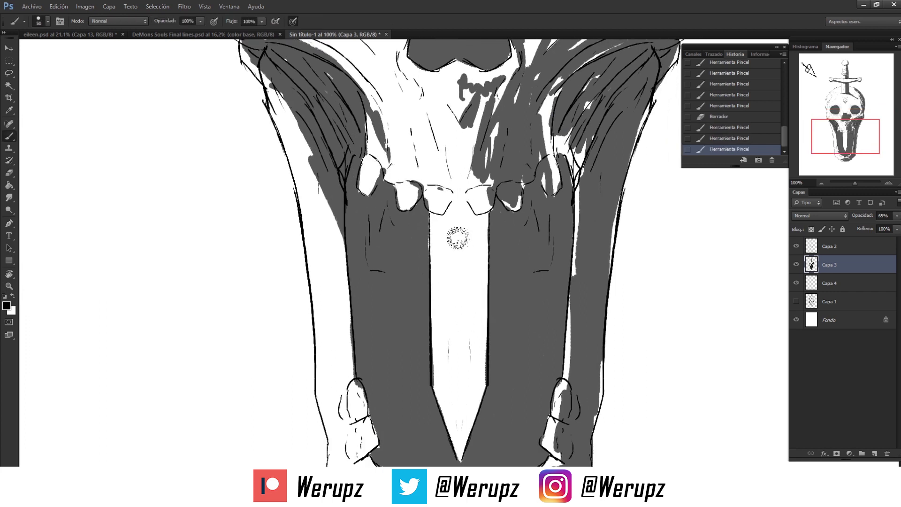
{"action": "mouse_move", "coordinate": [429, 233]}
{"action": "left_mouse_down"}
{"action": "mouse_move", "coordinate": [488, 222]}
{"action": "mouse_move", "coordinate": [502, 292]}
{"action": "mouse_move", "coordinate": [458, 268]}
{"action": "left_mouse_up"}
Fill more of the mouth gap and extend grey shading down the left cheek.
{"action": "key", "text": "z"}
{"action": "scroll", "coordinate": [456, 347], "scroll_direction": "down", "scroll_amount": 5}
{"action": "scroll", "coordinate": [456, 347], "scroll_direction": "up", "scroll_amount": 3}
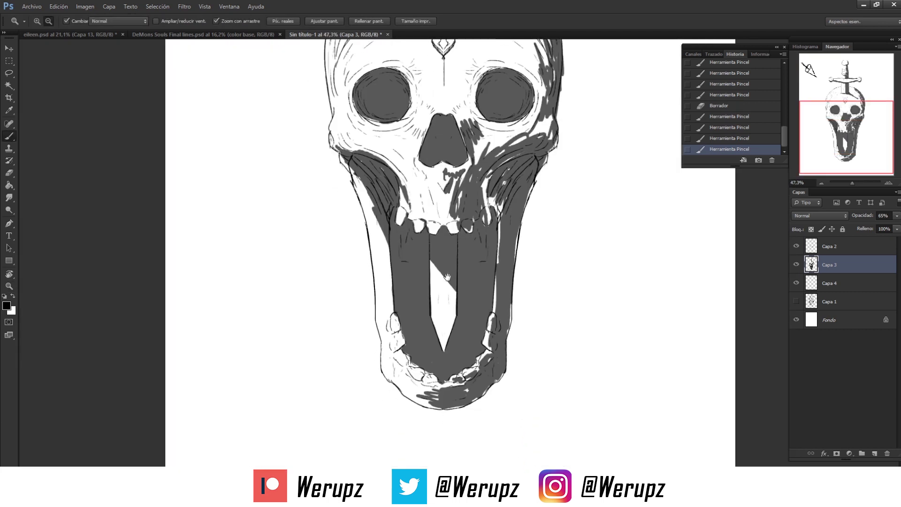
{"action": "scroll", "coordinate": [455, 347], "scroll_direction": "up", "scroll_amount": 2}
{"action": "key", "text": "b"}
{"action": "left_click_drag", "start_coordinate": [396, 349], "coordinate": [390, 307]}
{"action": "left_click_drag", "start_coordinate": [375, 219], "coordinate": [370, 205]}
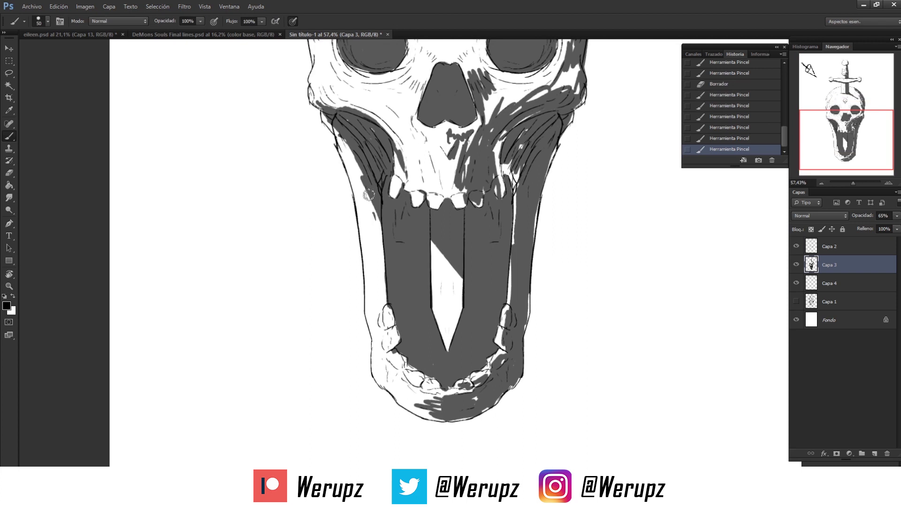
{"action": "mouse_move", "coordinate": [323, 101]}
{"action": "left_mouse_down"}
{"action": "mouse_move", "coordinate": [355, 162]}
{"action": "mouse_move", "coordinate": [367, 264]}
{"action": "left_mouse_up"}
Add dark hatching to the right of the nose.
{"action": "left_click_drag", "start_coordinate": [329, 233], "coordinate": [350, 277]}
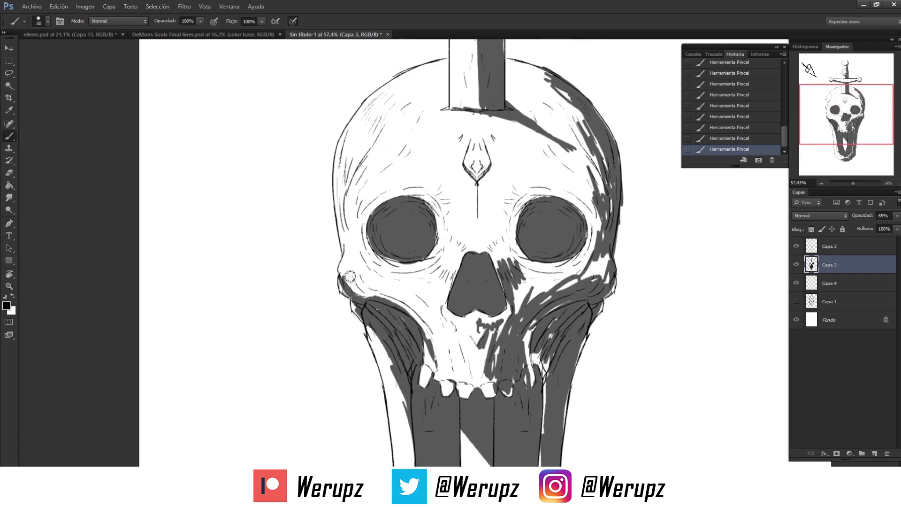
{"action": "left_click_drag", "start_coordinate": [352, 249], "coordinate": [366, 300]}
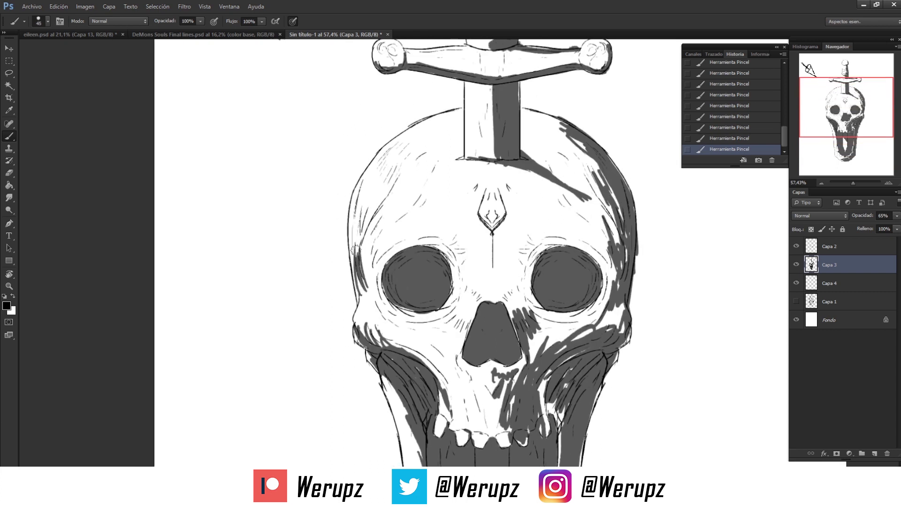
{"action": "mouse_move", "coordinate": [374, 174]}
{"action": "left_mouse_down"}
{"action": "mouse_move", "coordinate": [406, 227]}
{"action": "mouse_move", "coordinate": [411, 318]}
{"action": "left_mouse_up"}
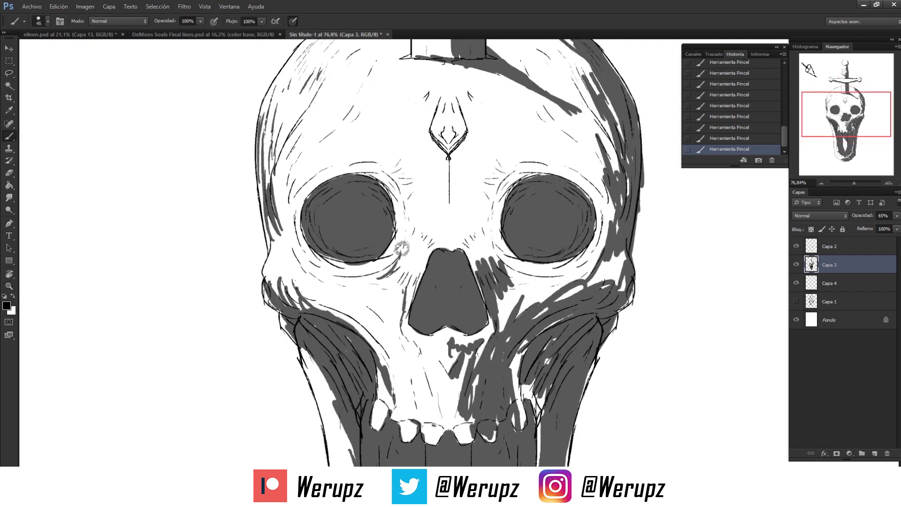
{"action": "left_click_drag", "start_coordinate": [495, 249], "coordinate": [517, 270]}
{"action": "scroll", "coordinate": [471, 311], "scroll_direction": "down", "scroll_amount": 5}
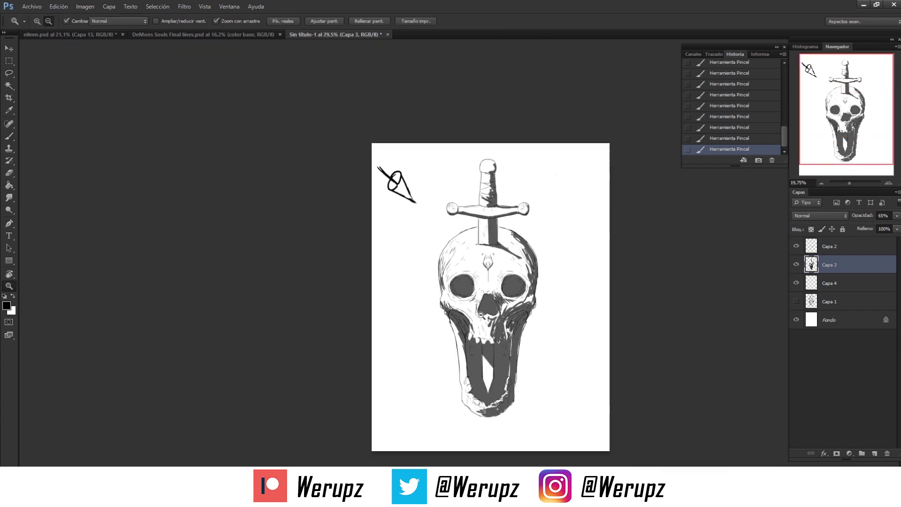
{"action": "scroll", "coordinate": [541, 247], "scroll_direction": "up", "scroll_amount": 2}
{"action": "scroll", "coordinate": [530, 265], "scroll_direction": "up", "scroll_amount": 2}
Fill white gaps on the right jaw with grey and erase a small right-cheek patch.
{"action": "key", "text": "b"}
{"action": "scroll", "coordinate": [469, 300], "scroll_direction": "down", "scroll_amount": 3}
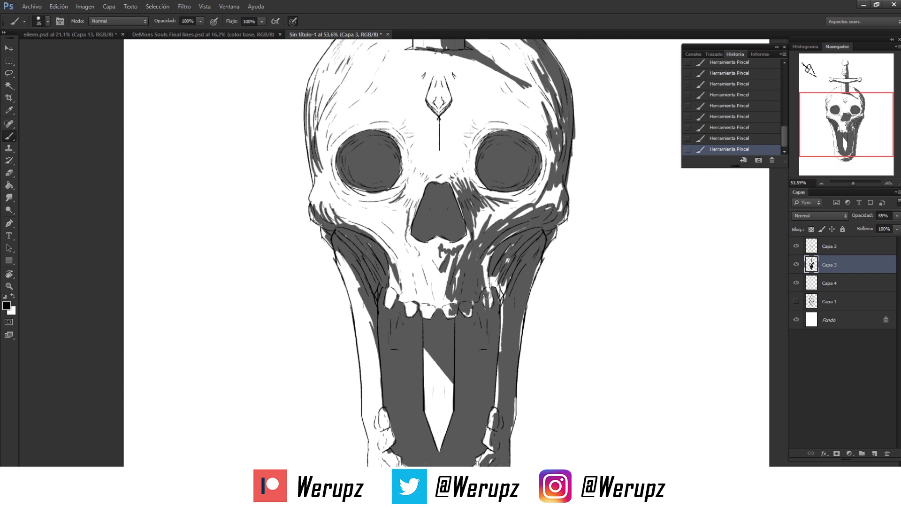
{"action": "left_click_drag", "start_coordinate": [495, 319], "coordinate": [506, 276]}
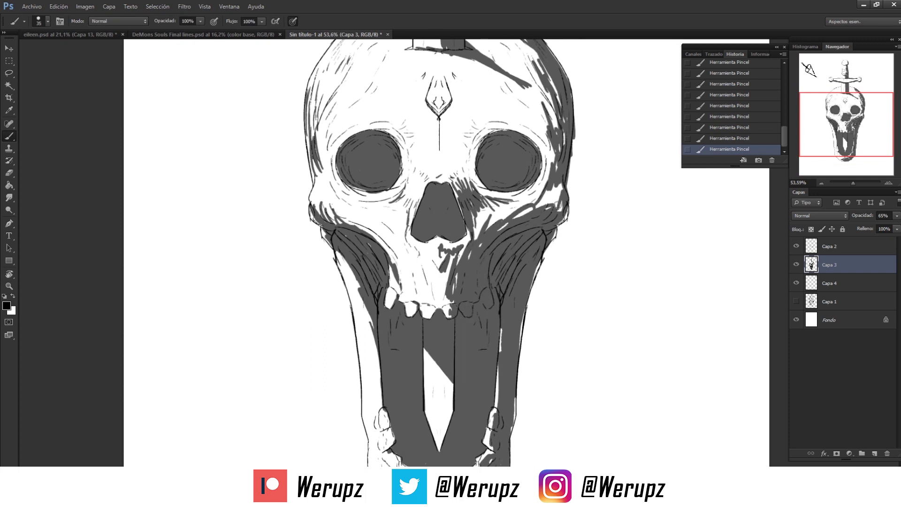
{"action": "key", "text": "e"}
{"action": "mouse_move", "coordinate": [568, 214]}
{"action": "left_mouse_down"}
{"action": "mouse_move", "coordinate": [562, 202]}
{"action": "mouse_move", "coordinate": [522, 207]}
{"action": "left_mouse_up"}
Shrink the eraser and carve white hatching into the cheek shadow beside the nose.
{"action": "key", "text": "e"}
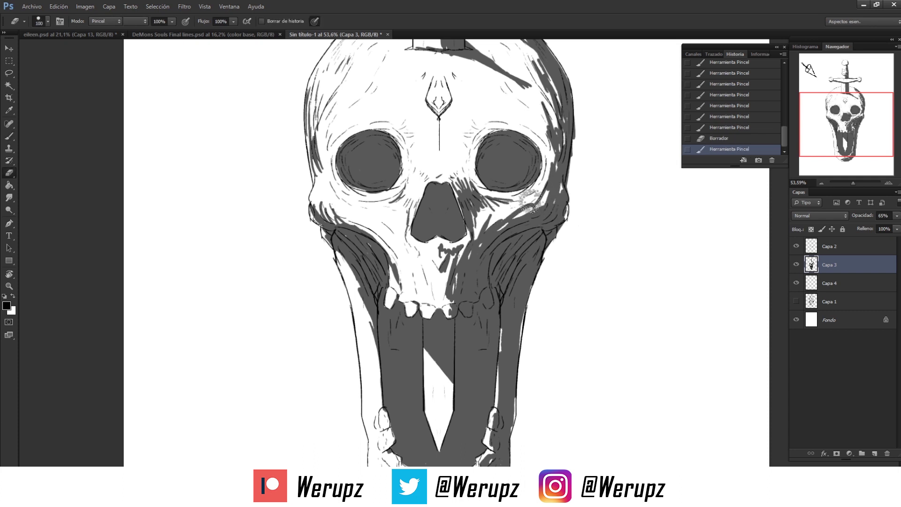
{"action": "scroll", "coordinate": [440, 281], "scroll_direction": "up", "scroll_amount": 5}
{"action": "left_click_drag", "start_coordinate": [469, 154], "coordinate": [470, 225]}
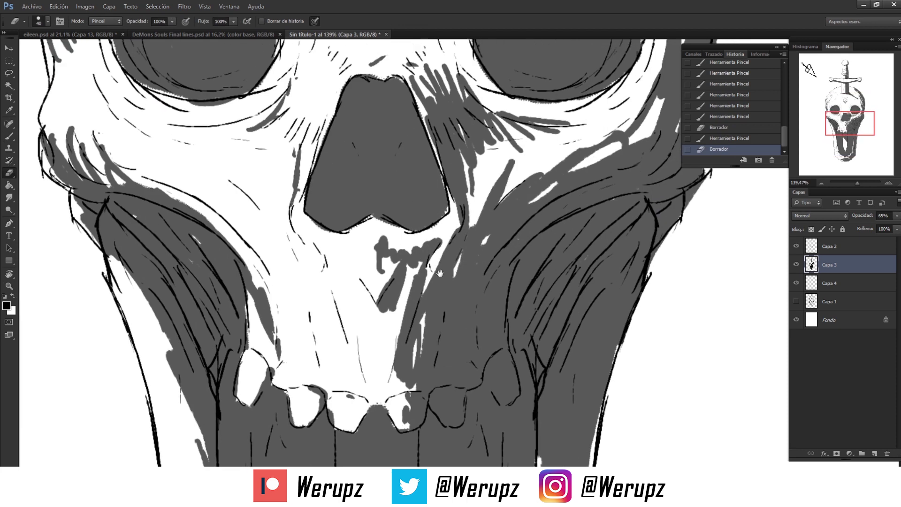
{"action": "scroll", "coordinate": [469, 225], "scroll_direction": "up", "scroll_amount": 3}
{"action": "key", "text": "bracketleft"}
{"action": "key", "text": "bracketleft"}
{"action": "key", "text": "bracketleft"}
{"action": "left_click_drag", "start_coordinate": [408, 258], "coordinate": [403, 310]}
{"action": "key", "text": "bracketleft"}
{"action": "mouse_move", "coordinate": [409, 259]}
{"action": "left_mouse_down"}
{"action": "mouse_move", "coordinate": [396, 305]}
{"action": "mouse_move", "coordinate": [401, 349]}
{"action": "left_mouse_up"}
{"action": "left_click_drag", "start_coordinate": [431, 295], "coordinate": [418, 354]}
{"action": "left_click_drag", "start_coordinate": [443, 279], "coordinate": [429, 355]}
Extend diagonal white hatching up and down the right cheek and along the jaw edge.
{"action": "mouse_move", "coordinate": [451, 213]}
{"action": "left_mouse_down"}
{"action": "mouse_move", "coordinate": [427, 287]}
{"action": "mouse_move", "coordinate": [439, 284]}
{"action": "left_mouse_up"}
{"action": "left_click_drag", "start_coordinate": [512, 146], "coordinate": [469, 206]}
{"action": "left_click_drag", "start_coordinate": [472, 157], "coordinate": [450, 224]}
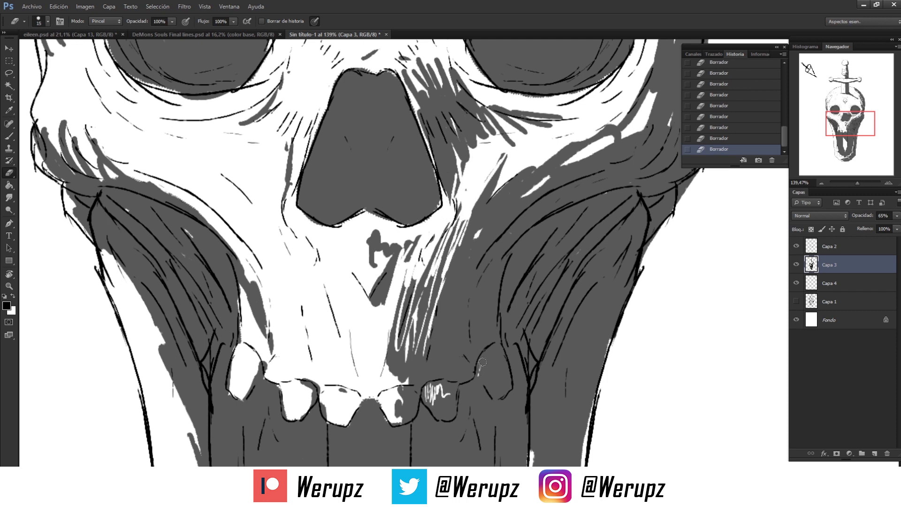
{"action": "left_click_drag", "start_coordinate": [470, 344], "coordinate": [465, 329]}
{"action": "left_click_drag", "start_coordinate": [497, 225], "coordinate": [455, 315]}
{"action": "left_click_drag", "start_coordinate": [514, 200], "coordinate": [475, 262]}
{"action": "mouse_move", "coordinate": [520, 174]}
{"action": "left_mouse_down"}
{"action": "mouse_move", "coordinate": [465, 251]}
{"action": "mouse_move", "coordinate": [465, 243]}
{"action": "left_mouse_up"}
{"action": "left_click_drag", "start_coordinate": [467, 239], "coordinate": [434, 339]}
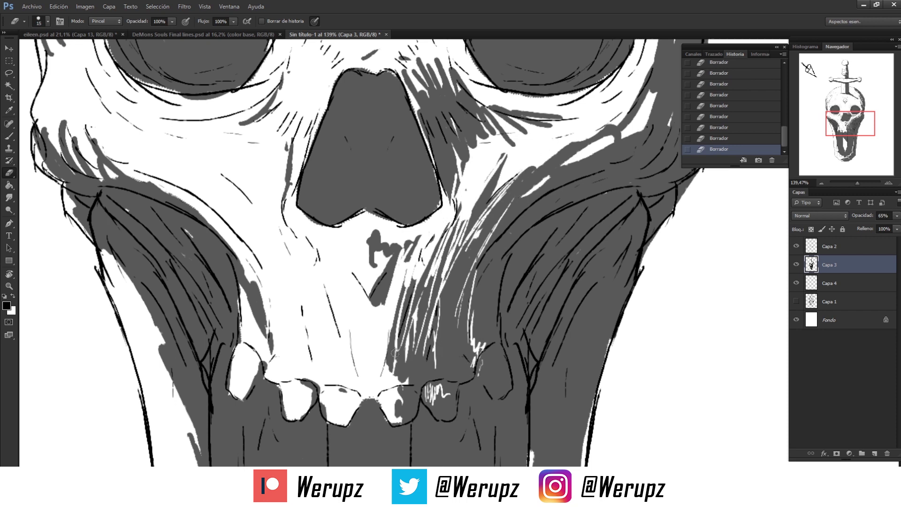
{"action": "scroll", "coordinate": [395, 353], "scroll_direction": "left", "scroll_amount": 3}
{"action": "scroll", "coordinate": [394, 353], "scroll_direction": "down", "scroll_amount": 2}
Outline the teeth with dark brush strokes.
{"action": "key", "text": "b"}
{"action": "left_click_drag", "start_coordinate": [350, 331], "coordinate": [375, 340]}
{"action": "mouse_move", "coordinate": [324, 312]}
{"action": "left_mouse_down"}
{"action": "mouse_move", "coordinate": [314, 301]}
{"action": "mouse_move", "coordinate": [331, 326]}
{"action": "left_mouse_up"}
{"action": "left_click_drag", "start_coordinate": [308, 294], "coordinate": [329, 309]}
{"action": "mouse_move", "coordinate": [323, 305]}
{"action": "left_mouse_down"}
{"action": "mouse_move", "coordinate": [334, 328]}
{"action": "mouse_move", "coordinate": [295, 337]}
{"action": "left_mouse_up"}
{"action": "left_click_drag", "start_coordinate": [390, 336], "coordinate": [421, 347]}
{"action": "scroll", "coordinate": [422, 345], "scroll_direction": "down", "scroll_amount": 6}
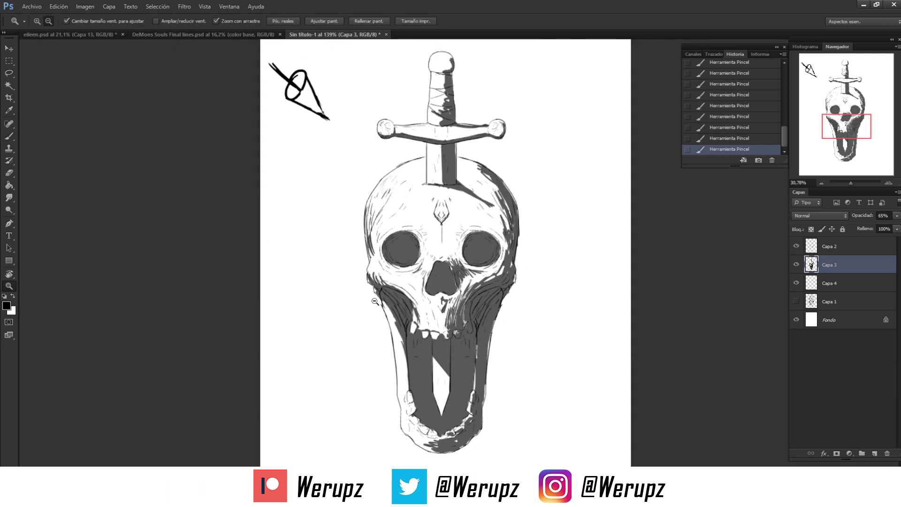
{"action": "scroll", "coordinate": [422, 234], "scroll_direction": "up", "scroll_amount": 1}
{"action": "scroll", "coordinate": [420, 201], "scroll_direction": "up", "scroll_amount": 3}
Lighten marks near the nose and the right cheek hatching with the eraser.
{"action": "key", "text": "e"}
{"action": "scroll", "coordinate": [421, 325], "scroll_direction": "up", "scroll_amount": 2}
{"action": "mouse_move", "coordinate": [436, 286]}
{"action": "left_mouse_down"}
{"action": "mouse_move", "coordinate": [421, 324]}
{"action": "mouse_move", "coordinate": [456, 305]}
{"action": "left_mouse_up"}
{"action": "mouse_move", "coordinate": [460, 338]}
{"action": "left_mouse_down"}
{"action": "mouse_move", "coordinate": [488, 263]}
{"action": "mouse_move", "coordinate": [467, 282]}
{"action": "mouse_move", "coordinate": [469, 256]}
{"action": "mouse_move", "coordinate": [482, 256]}
{"action": "left_mouse_up"}
{"action": "scroll", "coordinate": [464, 256], "scroll_direction": "up", "scroll_amount": 3}
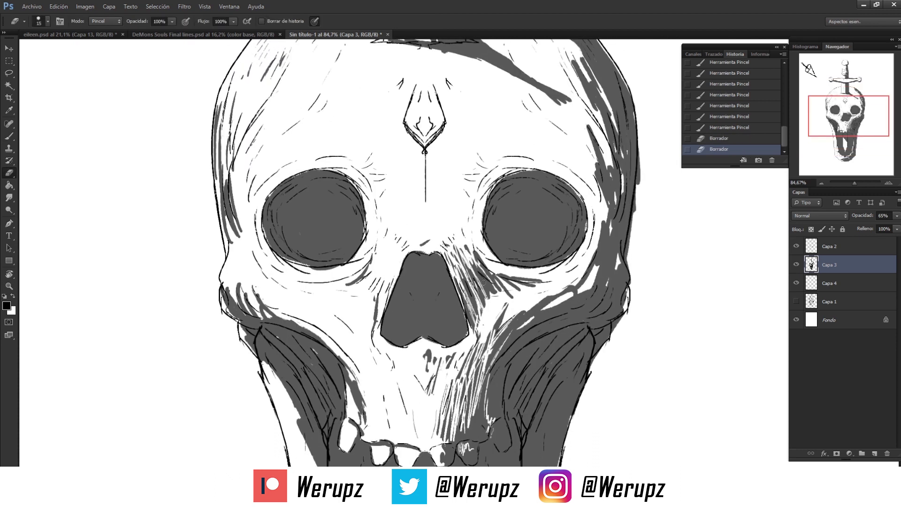
{"action": "scroll", "coordinate": [551, 228], "scroll_direction": "down", "scroll_amount": 3}
Extend the sword's shadow diagonally across the skull and trim strokes on its upper right.
{"action": "key", "text": "b"}
{"action": "scroll", "coordinate": [375, 188], "scroll_direction": "up", "scroll_amount": 2}
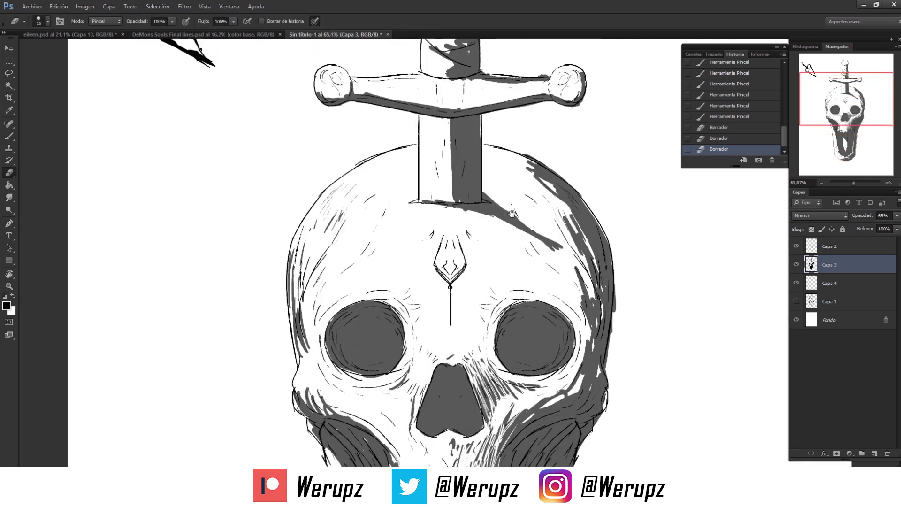
{"action": "scroll", "coordinate": [363, 244], "scroll_direction": "up", "scroll_amount": 3}
{"action": "mouse_move", "coordinate": [362, 244]}
{"action": "left_mouse_down"}
{"action": "mouse_move", "coordinate": [463, 285]}
{"action": "mouse_move", "coordinate": [486, 305]}
{"action": "mouse_move", "coordinate": [438, 260]}
{"action": "left_mouse_up"}
{"action": "key", "text": "e"}
{"action": "key", "text": "b"}
{"action": "key", "text": "e"}
{"action": "mouse_move", "coordinate": [464, 218]}
{"action": "left_mouse_down"}
{"action": "mouse_move", "coordinate": [454, 203]}
{"action": "mouse_move", "coordinate": [423, 217]}
{"action": "left_mouse_up"}
Raise Capa 3's opacity to about 87%, then zoom in on the skull.
{"action": "left_click", "coordinate": [795, 264]}
{"action": "left_click", "coordinate": [896, 215]}
{"action": "left_click_drag", "start_coordinate": [881, 230], "coordinate": [893, 233]}
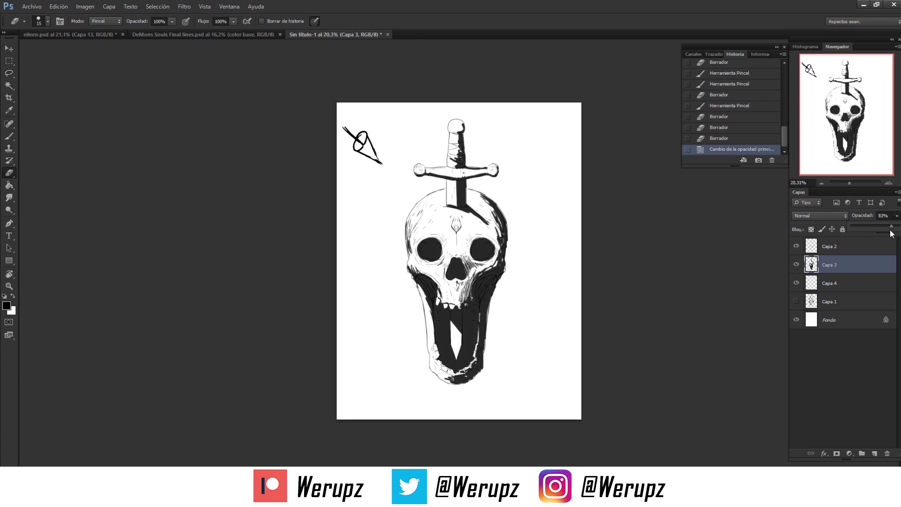
{"action": "left_click_drag", "start_coordinate": [893, 232], "coordinate": [895, 230]}
{"action": "mouse_move", "coordinate": [513, 271]}
{"action": "left_mouse_down"}
{"action": "mouse_move", "coordinate": [455, 219]}
{"action": "mouse_move", "coordinate": [471, 236]}
{"action": "left_mouse_up"}
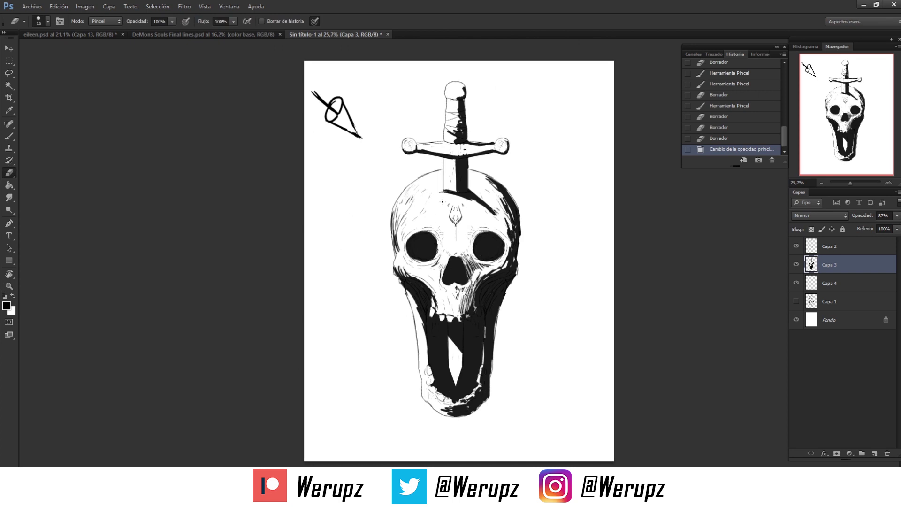
{"action": "mouse_move", "coordinate": [442, 201]}
{"action": "left_mouse_down"}
{"action": "mouse_move", "coordinate": [414, 231]}
{"action": "mouse_move", "coordinate": [365, 209]}
{"action": "left_mouse_up"}
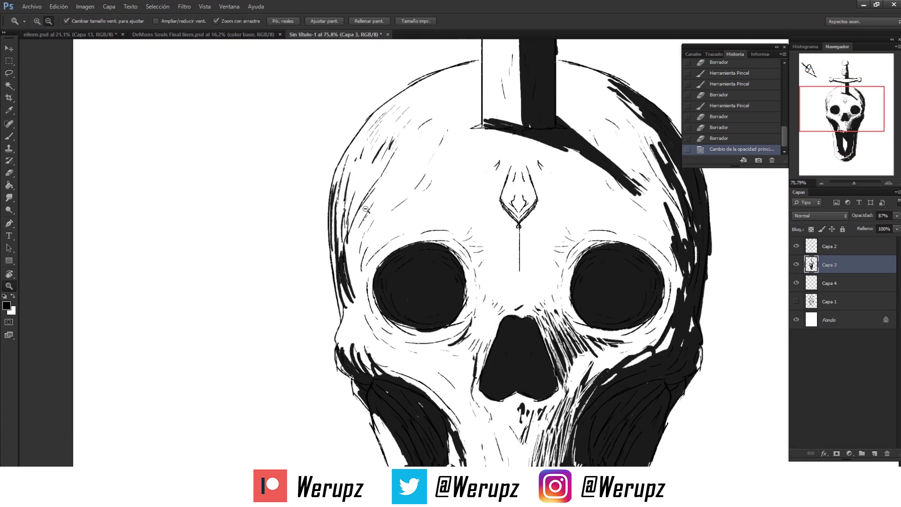
With the Eraser, carve white streaks along the lower, left and right eye socket rims.
{"action": "left_click_drag", "start_coordinate": [413, 302], "coordinate": [441, 305]}
{"action": "key", "text": "e"}
{"action": "scroll", "coordinate": [410, 273], "scroll_direction": "up", "scroll_amount": 2}
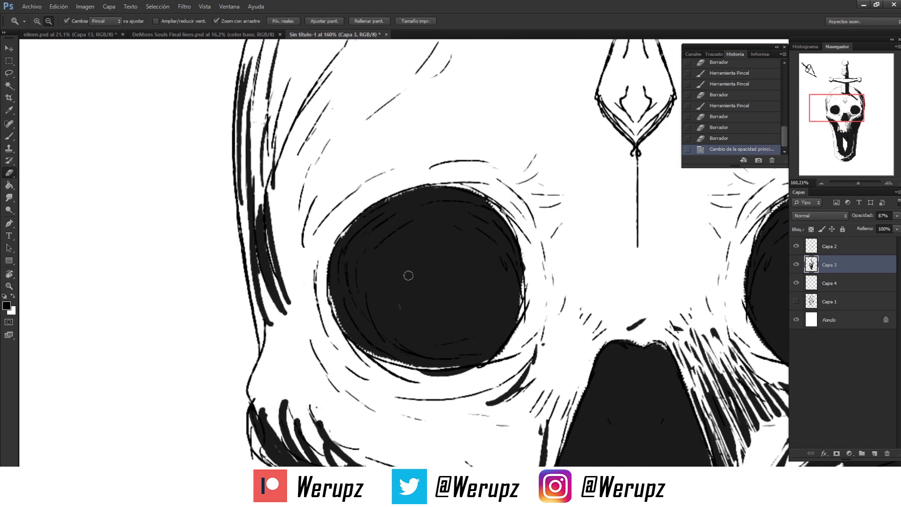
{"action": "mouse_move", "coordinate": [418, 366]}
{"action": "left_mouse_down"}
{"action": "mouse_move", "coordinate": [459, 369]}
{"action": "mouse_move", "coordinate": [437, 363]}
{"action": "mouse_move", "coordinate": [449, 365]}
{"action": "left_mouse_up"}
{"action": "mouse_move", "coordinate": [415, 364]}
{"action": "left_mouse_down"}
{"action": "mouse_move", "coordinate": [473, 371]}
{"action": "mouse_move", "coordinate": [512, 335]}
{"action": "left_mouse_up"}
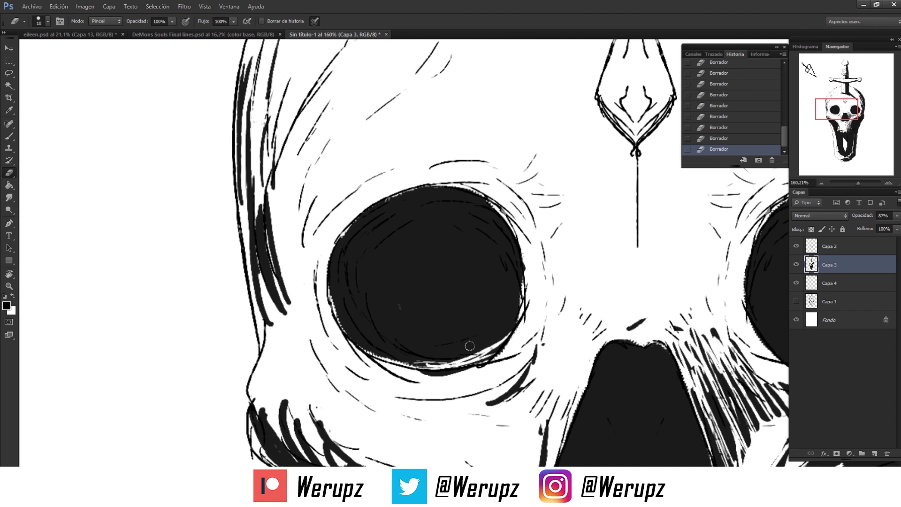
{"action": "mouse_move", "coordinate": [397, 350]}
{"action": "left_mouse_down"}
{"action": "mouse_move", "coordinate": [501, 338]}
{"action": "mouse_move", "coordinate": [521, 260]}
{"action": "mouse_move", "coordinate": [525, 277]}
{"action": "left_mouse_up"}
{"action": "left_click_drag", "start_coordinate": [371, 341], "coordinate": [345, 309]}
{"action": "mouse_move", "coordinate": [345, 310]}
{"action": "left_mouse_down"}
{"action": "mouse_move", "coordinate": [370, 356]}
{"action": "mouse_move", "coordinate": [469, 355]}
{"action": "mouse_move", "coordinate": [510, 281]}
{"action": "mouse_move", "coordinate": [499, 230]}
{"action": "left_mouse_up"}
{"action": "mouse_move", "coordinate": [406, 241]}
{"action": "left_mouse_down"}
{"action": "mouse_move", "coordinate": [468, 256]}
{"action": "mouse_move", "coordinate": [449, 230]}
{"action": "left_mouse_up"}
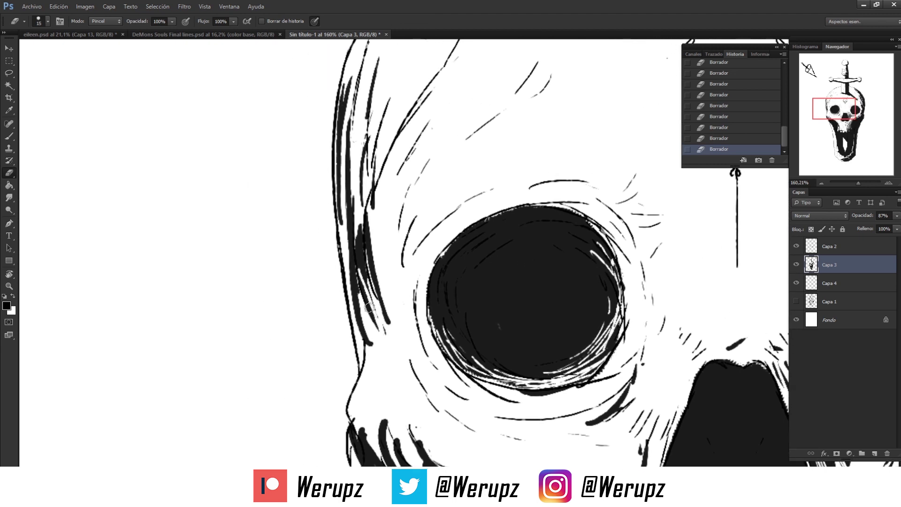
Lighten the dark fill between the left cheekbone strands, near the teeth and at the socket's left edge.
{"action": "scroll", "coordinate": [367, 233], "scroll_direction": "down", "scroll_amount": 3}
{"action": "scroll", "coordinate": [366, 232], "scroll_direction": "up", "scroll_amount": 2}
{"action": "scroll", "coordinate": [325, 226], "scroll_direction": "up", "scroll_amount": 2}
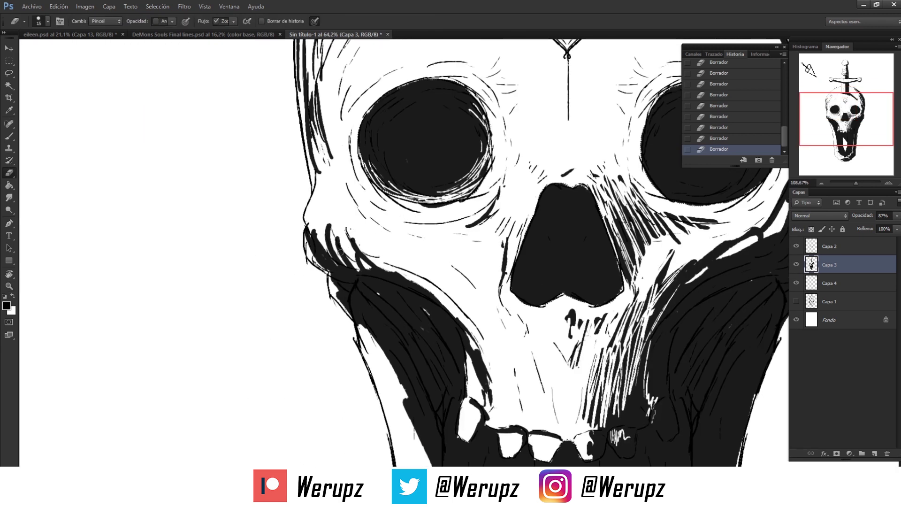
{"action": "left_click_drag", "start_coordinate": [332, 263], "coordinate": [337, 239]}
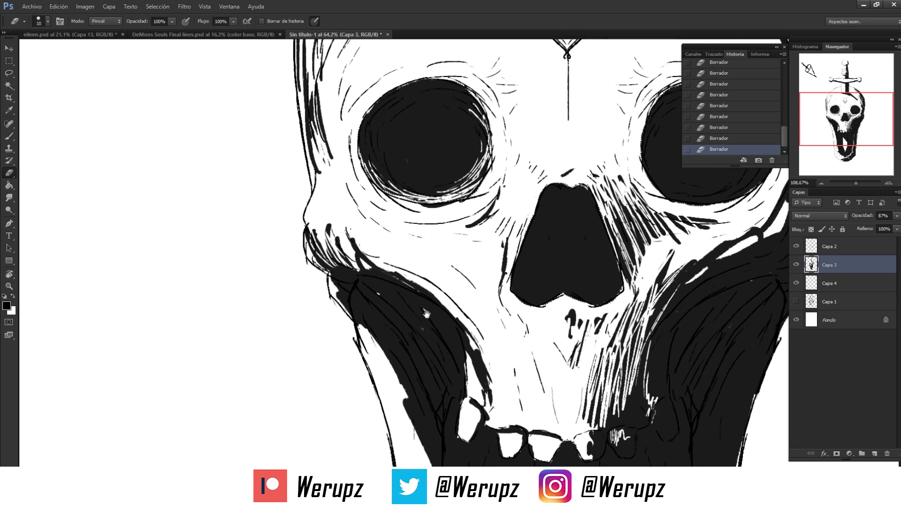
{"action": "left_click_drag", "start_coordinate": [438, 308], "coordinate": [397, 238]}
{"action": "mouse_move", "coordinate": [443, 274]}
{"action": "left_mouse_down"}
{"action": "mouse_move", "coordinate": [456, 324]}
{"action": "mouse_move", "coordinate": [384, 211]}
{"action": "mouse_move", "coordinate": [382, 266]}
{"action": "left_mouse_up"}
{"action": "scroll", "coordinate": [399, 263], "scroll_direction": "up", "scroll_amount": 2}
{"action": "mouse_move", "coordinate": [361, 235]}
{"action": "left_mouse_down"}
{"action": "mouse_move", "coordinate": [358, 225]}
{"action": "mouse_move", "coordinate": [399, 225]}
{"action": "left_mouse_up"}
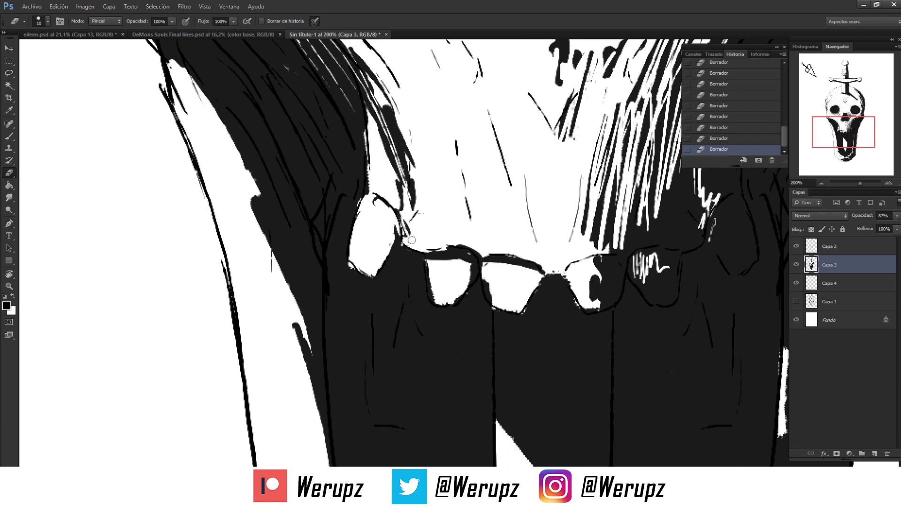
Enlarge the eraser slightly and whiten the tooth outline, right tooth strokes and dark cheek area.
{"action": "key", "text": "bracketright"}
{"action": "mouse_move", "coordinate": [454, 261]}
{"action": "left_mouse_down"}
{"action": "mouse_move", "coordinate": [447, 287]}
{"action": "mouse_move", "coordinate": [474, 274]}
{"action": "mouse_move", "coordinate": [417, 273]}
{"action": "mouse_move", "coordinate": [406, 316]}
{"action": "mouse_move", "coordinate": [364, 335]}
{"action": "left_mouse_up"}
{"action": "mouse_move", "coordinate": [454, 298]}
{"action": "left_mouse_down"}
{"action": "mouse_move", "coordinate": [453, 336]}
{"action": "mouse_move", "coordinate": [474, 293]}
{"action": "mouse_move", "coordinate": [414, 347]}
{"action": "mouse_move", "coordinate": [422, 375]}
{"action": "left_mouse_up"}
{"action": "mouse_move", "coordinate": [438, 328]}
{"action": "left_mouse_down"}
{"action": "mouse_move", "coordinate": [430, 377]}
{"action": "mouse_move", "coordinate": [403, 317]}
{"action": "left_mouse_up"}
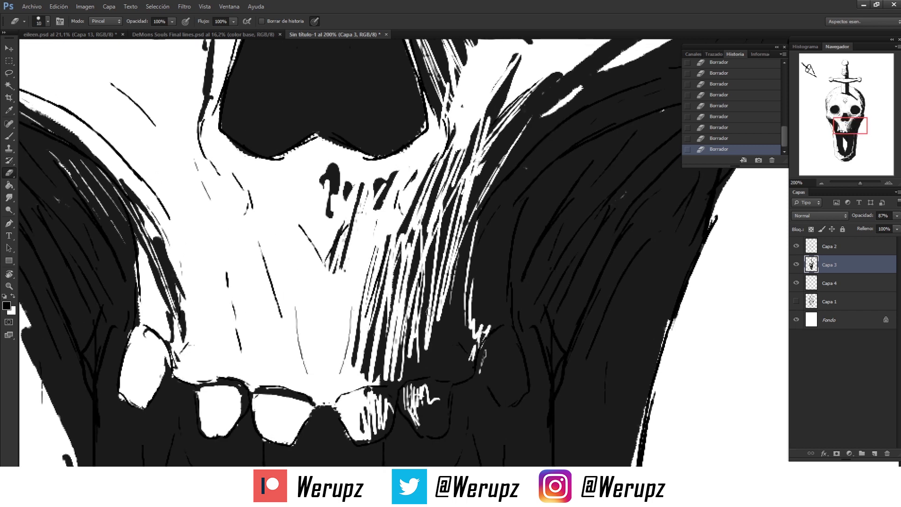
{"action": "left_click_drag", "start_coordinate": [450, 369], "coordinate": [452, 352]}
{"action": "mouse_move", "coordinate": [440, 370]}
{"action": "left_mouse_down"}
{"action": "mouse_move", "coordinate": [440, 322]}
{"action": "mouse_move", "coordinate": [482, 211]}
{"action": "left_mouse_up"}
Zoom out to check the whole drawing, zoom back in, and erase a stray mark.
{"action": "mouse_move", "coordinate": [521, 163]}
{"action": "left_mouse_down"}
{"action": "mouse_move", "coordinate": [479, 350]}
{"action": "mouse_move", "coordinate": [463, 228]}
{"action": "left_mouse_up"}
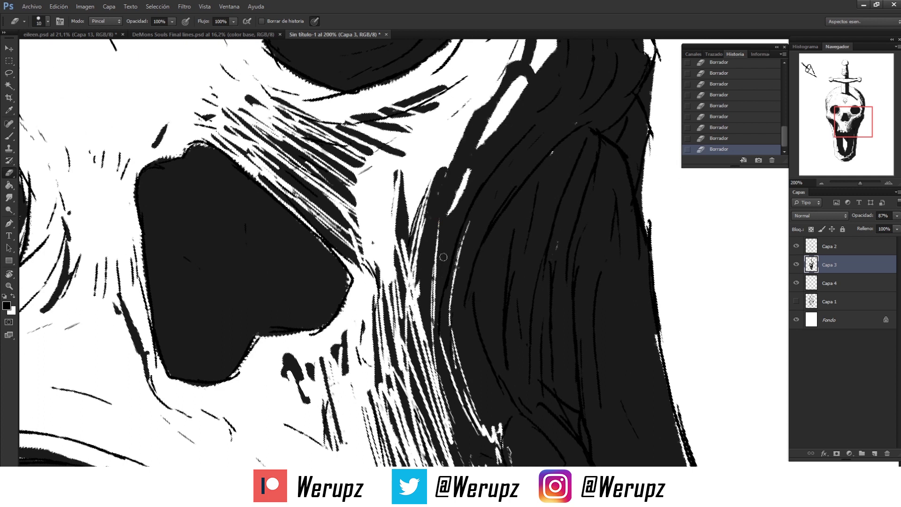
{"action": "key", "text": "ctrl+minus"}
{"action": "key", "text": "z"}
{"action": "left_click", "coordinate": [457, 193]}
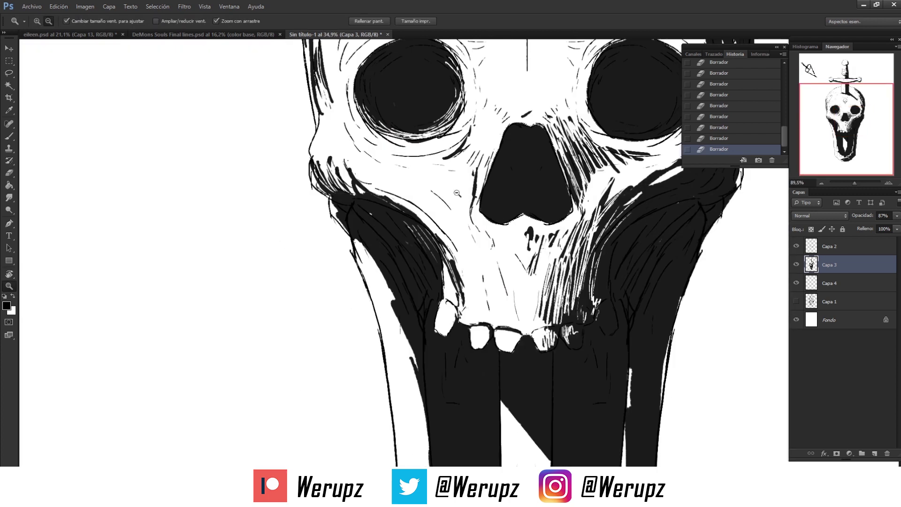
{"action": "key", "text": "e"}
{"action": "left_click_drag", "start_coordinate": [413, 371], "coordinate": [391, 312]}
Break up the black hand and finger shadows on the lower jaw with white streaks.
{"action": "scroll", "coordinate": [378, 209], "scroll_direction": "up", "scroll_amount": 5}
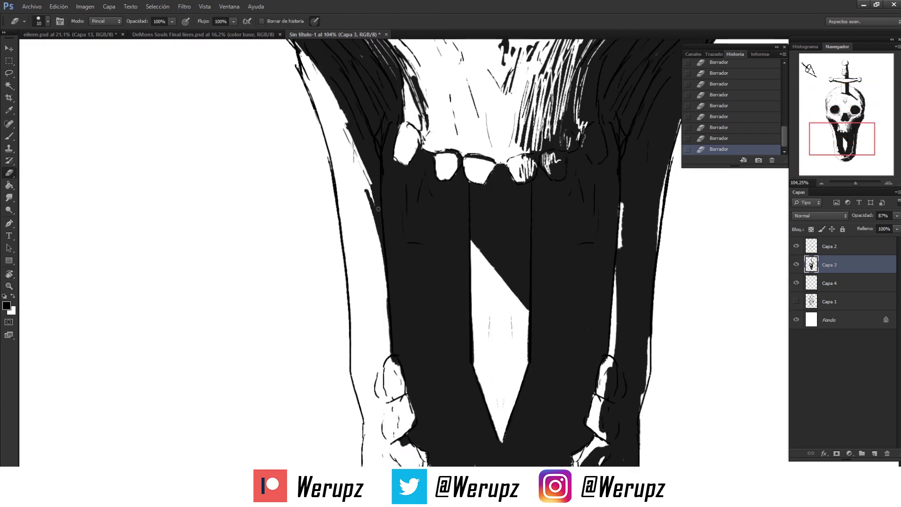
{"action": "left_click_drag", "start_coordinate": [378, 208], "coordinate": [313, 39]}
{"action": "key", "text": "z"}
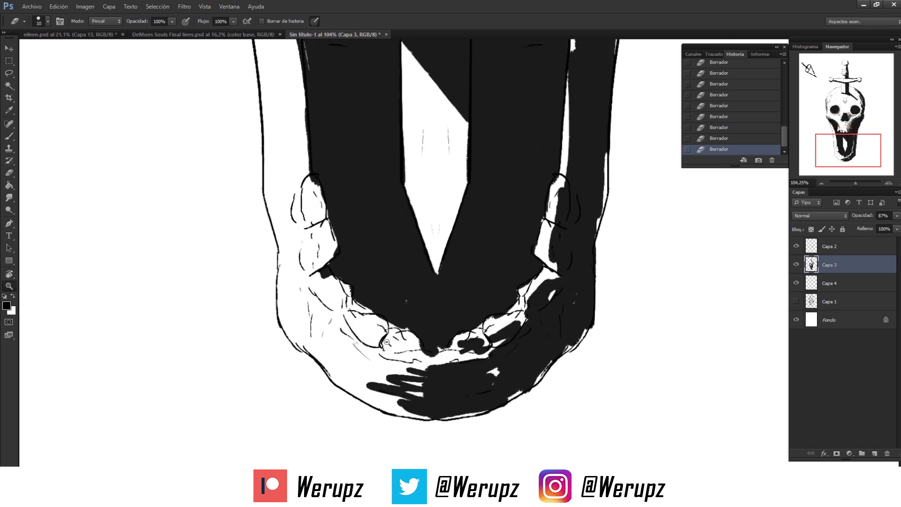
{"action": "scroll", "coordinate": [387, 343], "scroll_direction": "up", "scroll_amount": 2}
{"action": "key", "text": "e"}
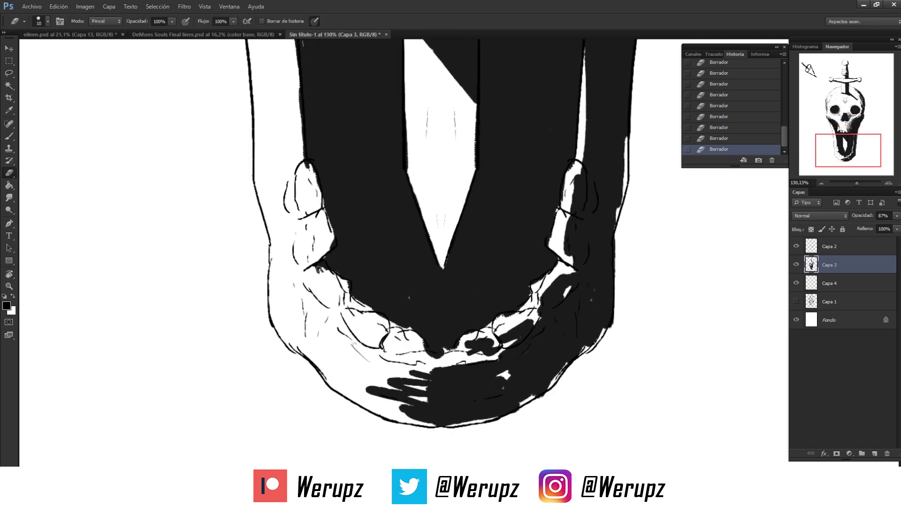
{"action": "left_click_drag", "start_coordinate": [416, 401], "coordinate": [489, 389]}
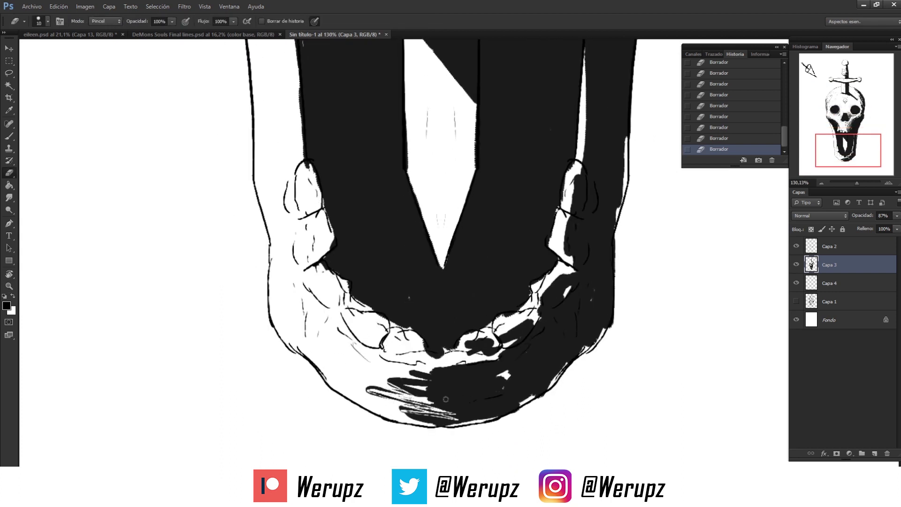
{"action": "scroll", "coordinate": [488, 389], "scroll_direction": "up", "scroll_amount": 3}
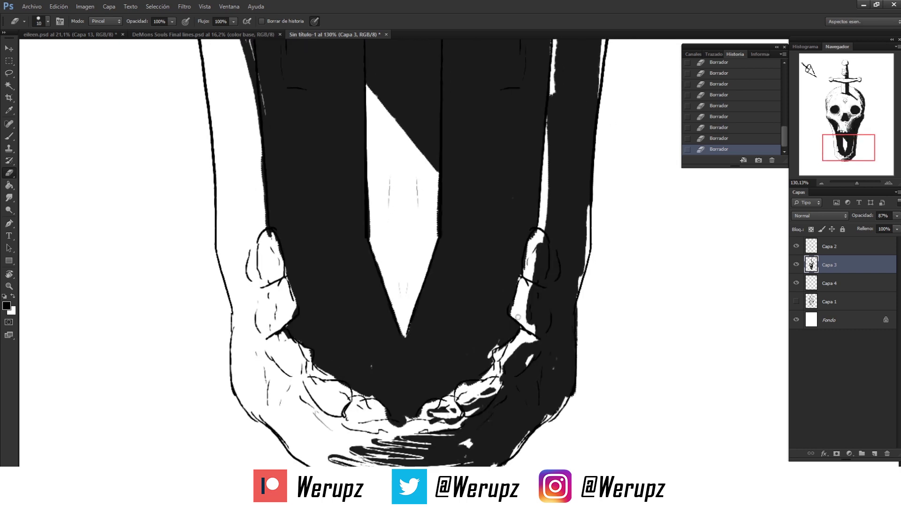
{"action": "left_click_drag", "start_coordinate": [529, 304], "coordinate": [544, 304]}
{"action": "scroll", "coordinate": [519, 221], "scroll_direction": "up", "scroll_amount": 5}
{"action": "scroll", "coordinate": [407, 315], "scroll_direction": "down", "scroll_amount": 2}
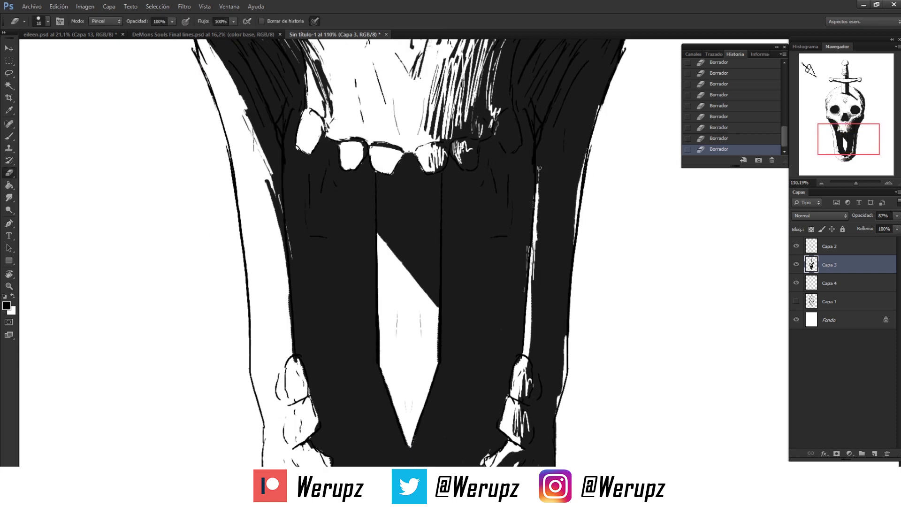
Rotate the view, etch thin white hatching into the right cheek shadow, then reset rotation upright.
{"action": "left_click_drag", "start_coordinate": [540, 136], "coordinate": [493, 281]}
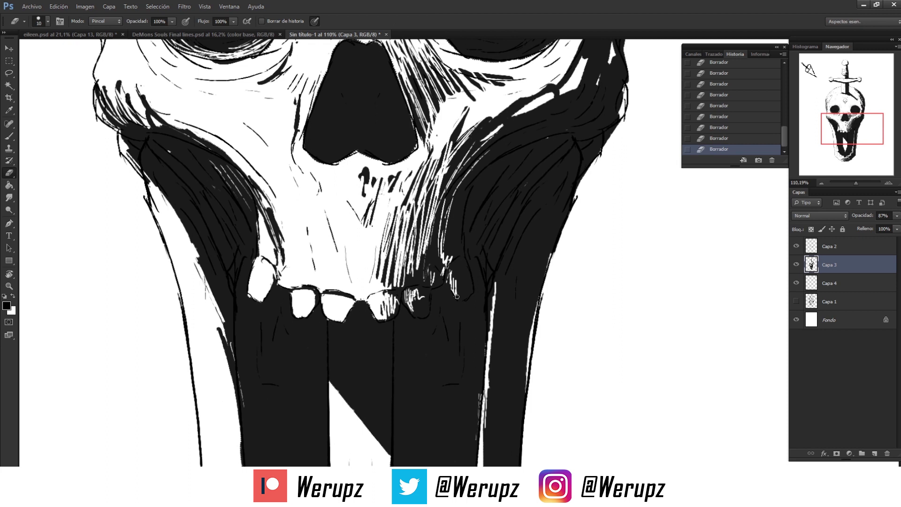
{"action": "left_click_drag", "start_coordinate": [534, 151], "coordinate": [455, 151]}
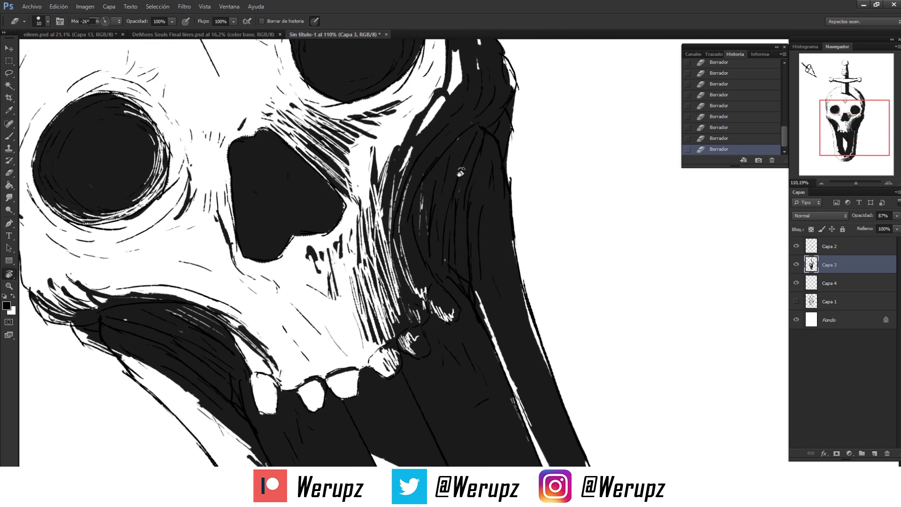
{"action": "left_click_drag", "start_coordinate": [443, 240], "coordinate": [456, 167]}
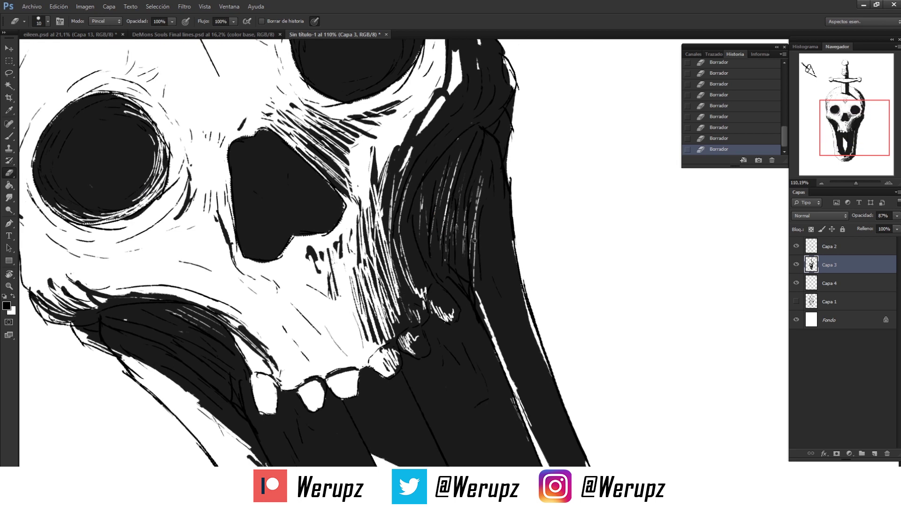
{"action": "left_click_drag", "start_coordinate": [484, 207], "coordinate": [490, 286]}
{"action": "key", "text": "ctrl+0"}
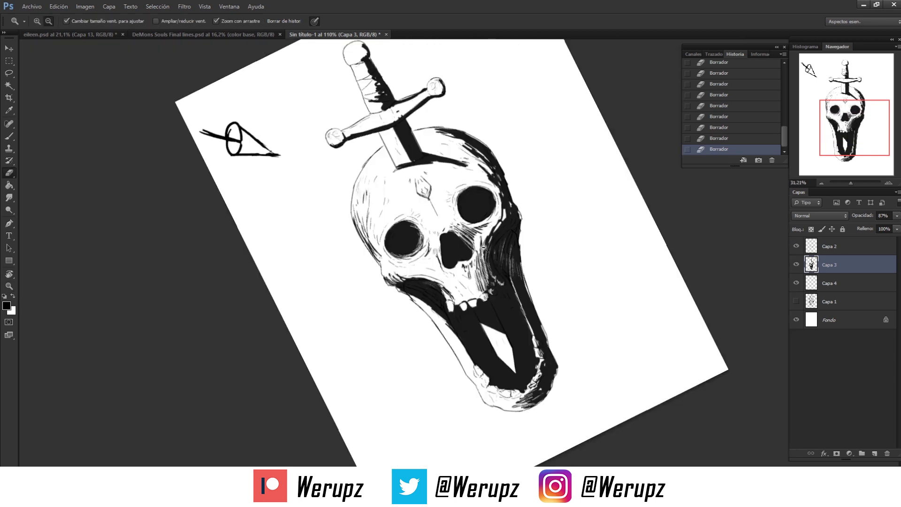
Zoom in on the right eye socket and hatch its lower and inner rim with white streaks.
{"action": "key", "text": "r"}
{"action": "key", "text": "Escape"}
{"action": "key", "text": "z"}
{"action": "left_click", "coordinate": [477, 170]}
{"action": "left_click_drag", "start_coordinate": [422, 232], "coordinate": [450, 230]}
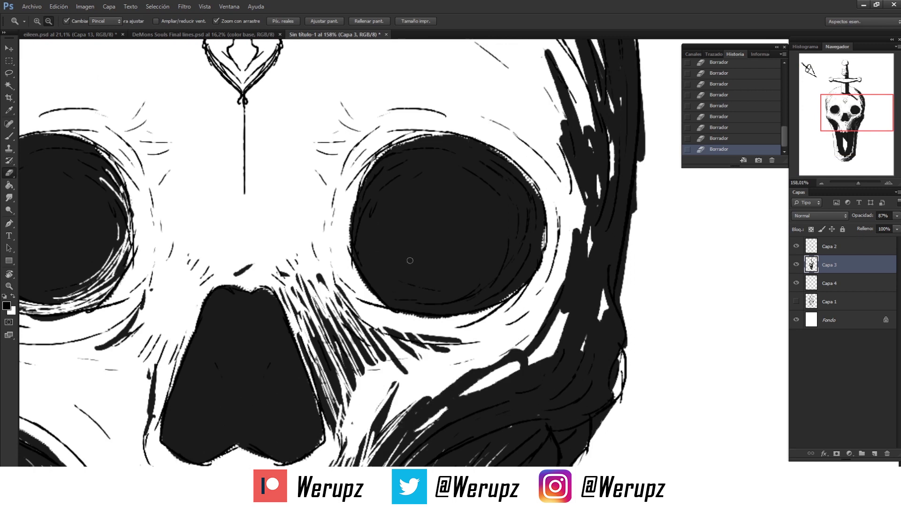
{"action": "key", "text": "e"}
{"action": "left_click_drag", "start_coordinate": [461, 307], "coordinate": [422, 304]}
{"action": "mouse_move", "coordinate": [509, 289]}
{"action": "left_mouse_down"}
{"action": "mouse_move", "coordinate": [444, 304]}
{"action": "mouse_move", "coordinate": [521, 221]}
{"action": "left_mouse_up"}
{"action": "left_click_drag", "start_coordinate": [495, 175], "coordinate": [535, 277]}
Set eraser flow to 100% and erase small streaks near the nose.
{"action": "key", "text": "shift+0"}
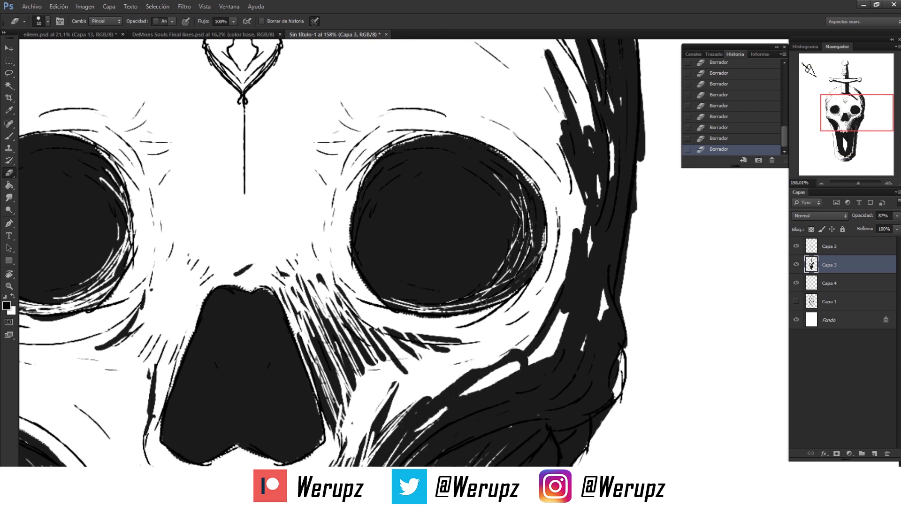
{"action": "left_click_drag", "start_coordinate": [357, 389], "coordinate": [340, 351]}
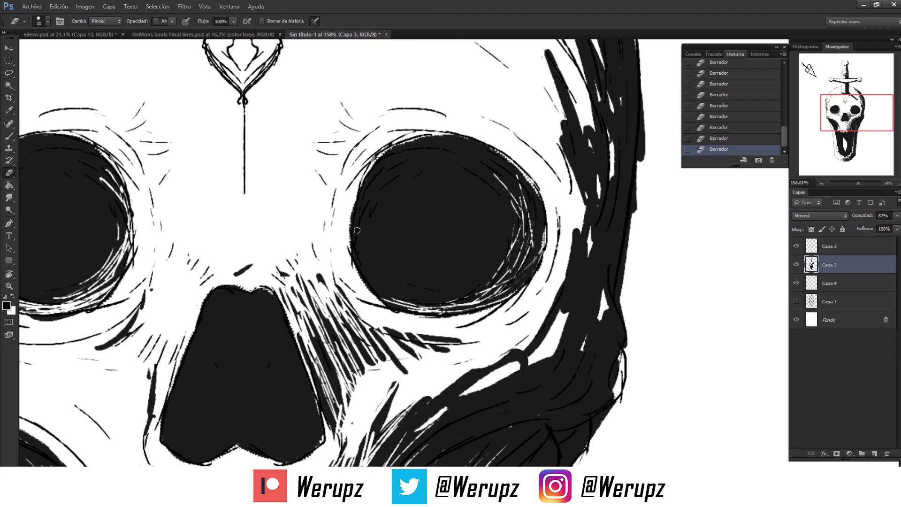
{"action": "key", "text": "z"}
{"action": "left_click_drag", "start_coordinate": [454, 268], "coordinate": [413, 163]}
{"action": "scroll", "coordinate": [413, 163], "scroll_direction": "up", "scroll_amount": 3}
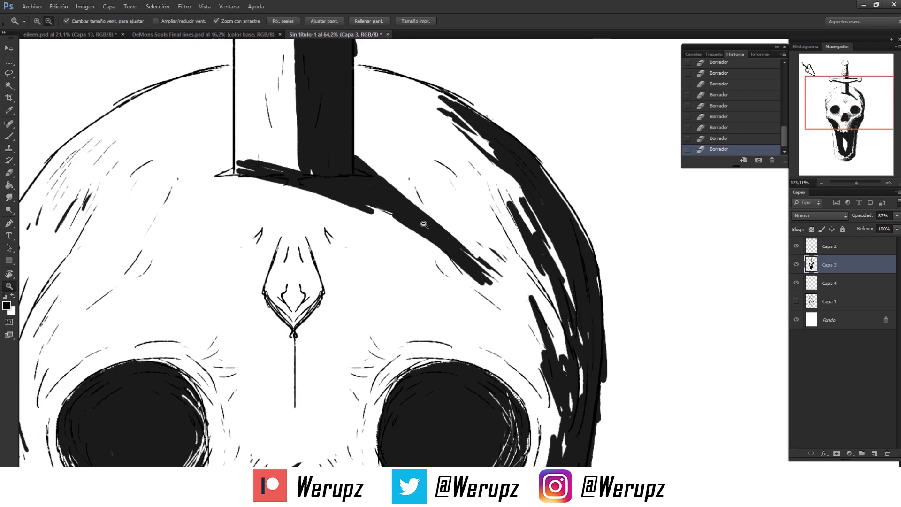
{"action": "scroll", "coordinate": [422, 221], "scroll_direction": "up", "scroll_amount": 5}
{"action": "scroll", "coordinate": [318, 278], "scroll_direction": "up", "scroll_amount": 3}
{"action": "scroll", "coordinate": [314, 230], "scroll_direction": "down", "scroll_amount": 6}
Erase white streaks along the black sword shadow band.
{"action": "key", "text": "e"}
{"action": "left_click_drag", "start_coordinate": [282, 234], "coordinate": [371, 245]}
{"action": "scroll", "coordinate": [328, 240], "scroll_direction": "down", "scroll_amount": 4}
{"action": "scroll", "coordinate": [389, 258], "scroll_direction": "up", "scroll_amount": 2}
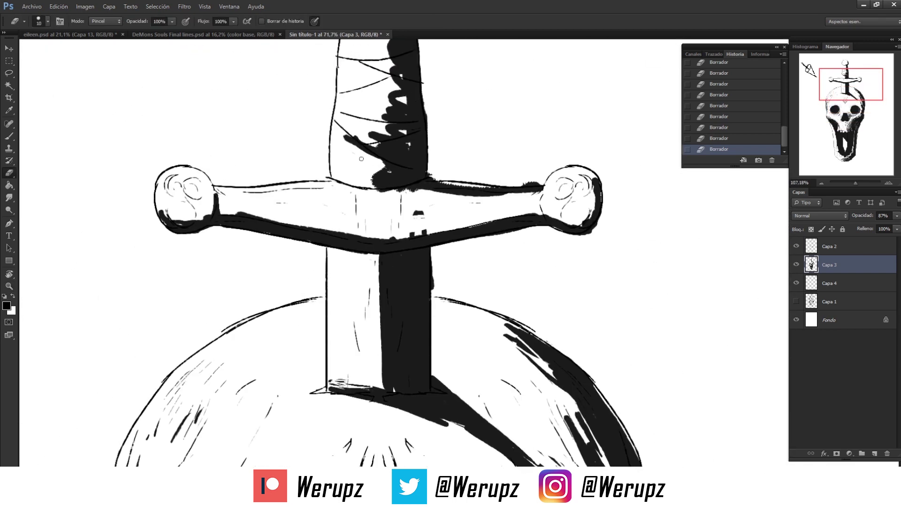
{"action": "scroll", "coordinate": [373, 149], "scroll_direction": "up", "scroll_amount": 3}
Review the whole skull and sword, then raise the Capa 3 shading layer's opacity to 100%.
{"action": "key", "text": "z"}
{"action": "left_click_drag", "start_coordinate": [196, 355], "coordinate": [488, 272]}
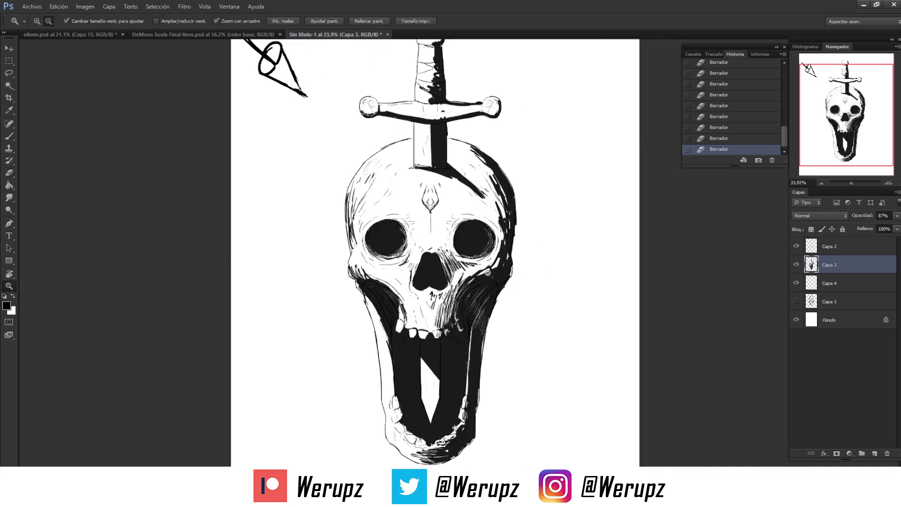
{"action": "left_click", "coordinate": [488, 272]}
{"action": "key", "text": "e"}
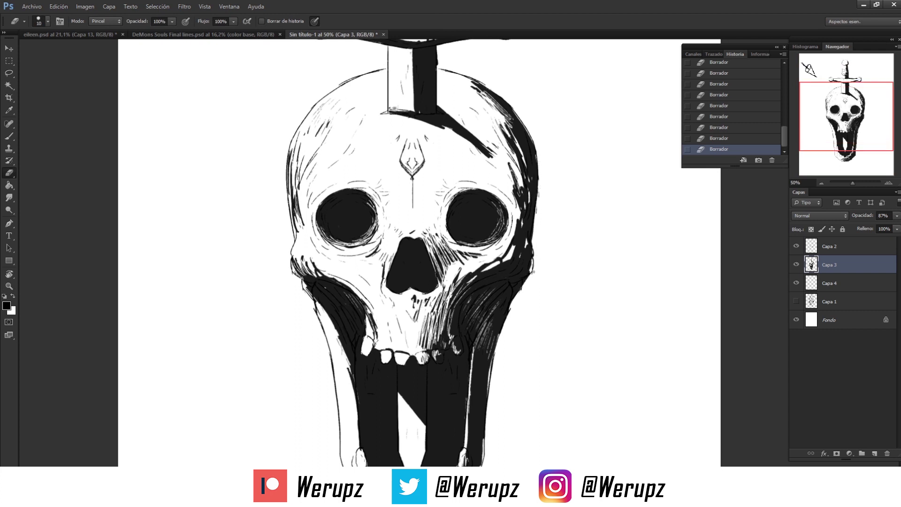
{"action": "scroll", "coordinate": [534, 250], "scroll_direction": "down", "scroll_amount": 3, "text": "alt"}
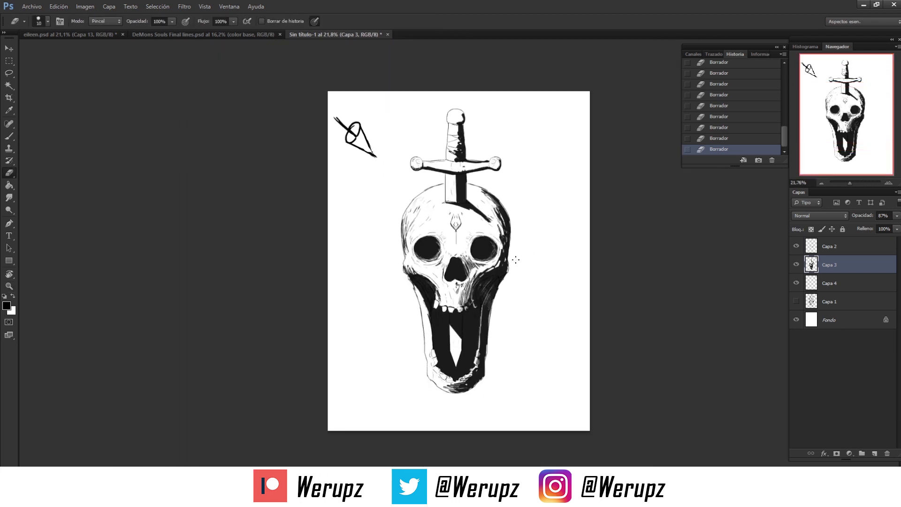
{"action": "left_click_drag", "start_coordinate": [895, 217], "coordinate": [893, 227]}
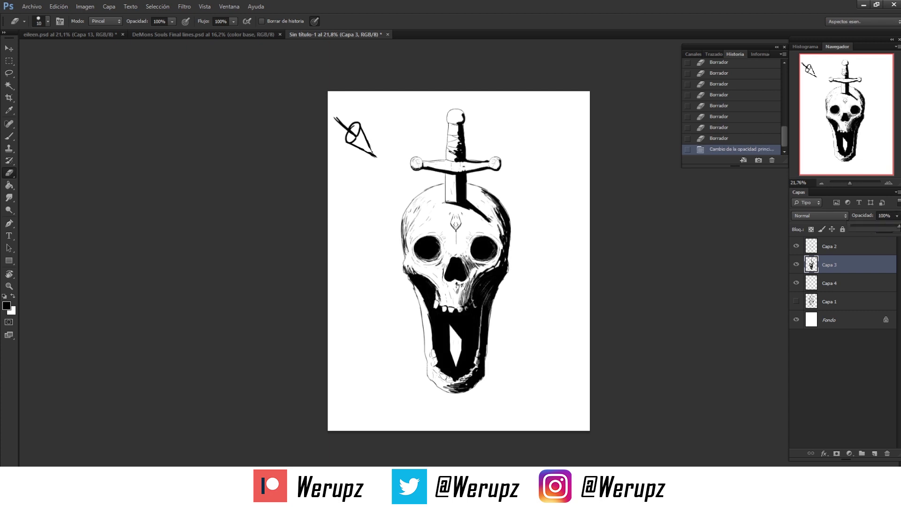
Duplicate Capa 2, hide the original Capa 2 and Capa 4, leaving Capa 2 copia and Capa 3 visible.
{"action": "left_click", "coordinate": [833, 248]}
{"action": "left_click_drag", "start_coordinate": [839, 258], "coordinate": [835, 264]}
{"action": "left_click", "coordinate": [797, 265]}
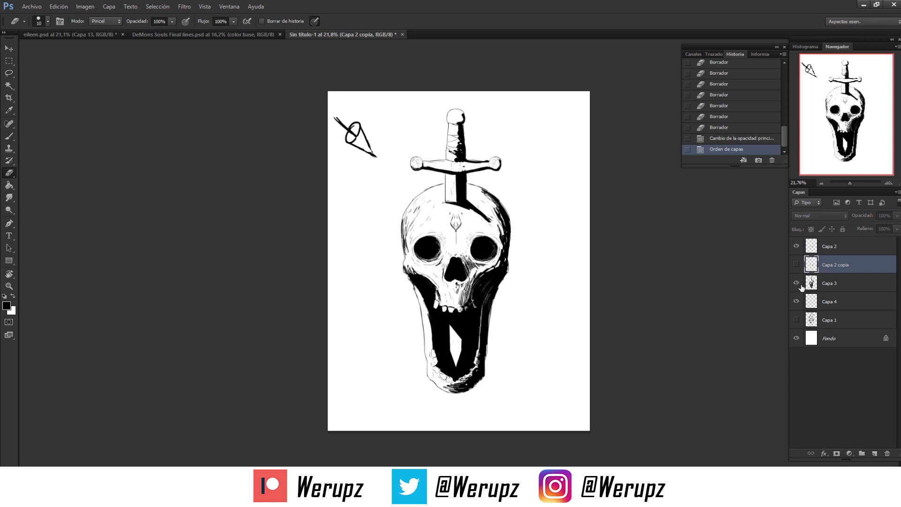
{"action": "left_click", "coordinate": [796, 283]}
{"action": "left_click", "coordinate": [796, 301]}
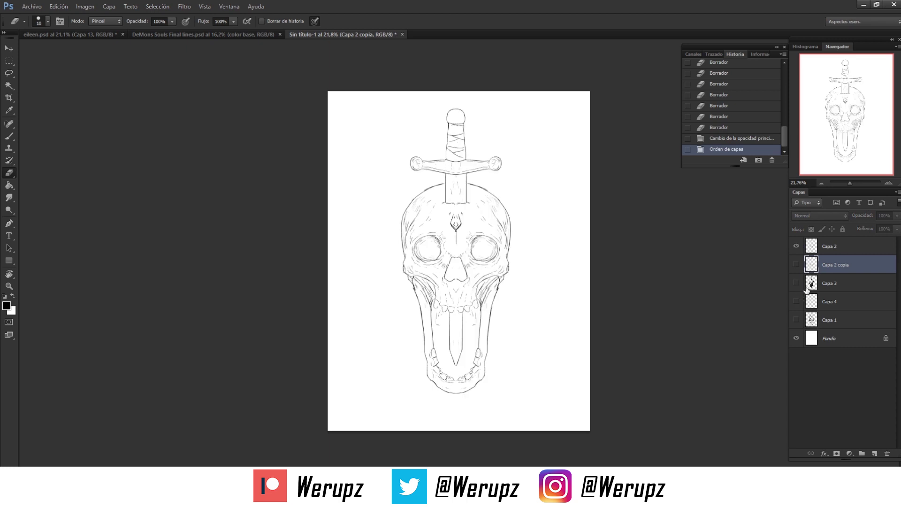
{"action": "left_click", "coordinate": [796, 246]}
{"action": "left_click", "coordinate": [796, 265]}
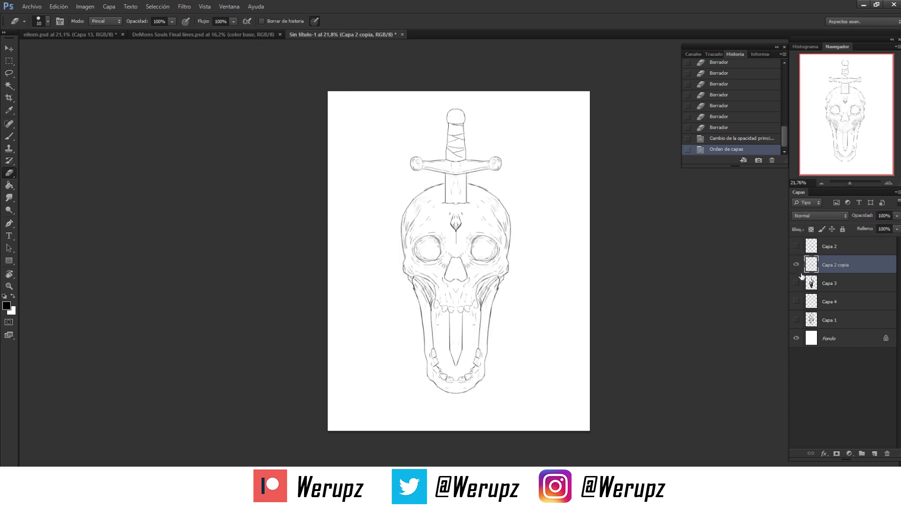
{"action": "left_click", "coordinate": [796, 282]}
Merge Capa 2 copia down into Capa 3 with Ctrl+E.
{"action": "left_click", "coordinate": [829, 286]}
{"action": "left_click", "coordinate": [825, 272]}
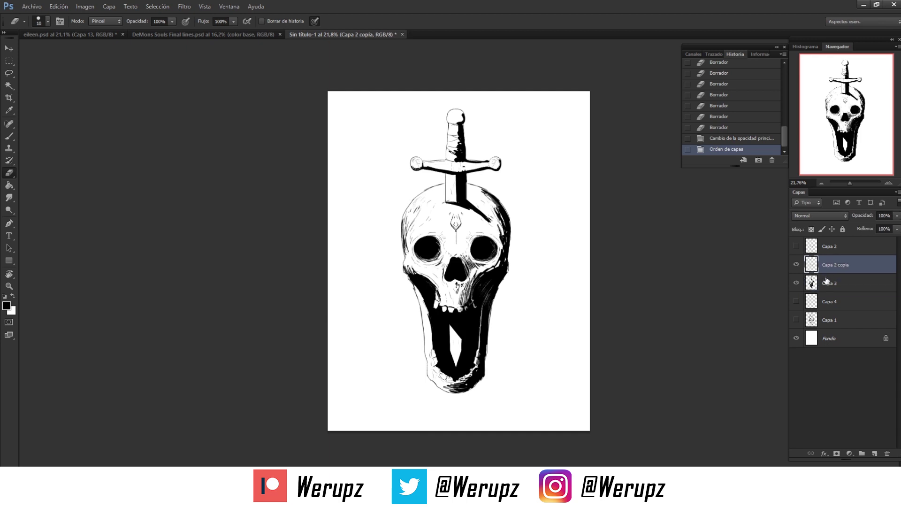
{"action": "key", "text": "ctrl+e"}
Zoom in on the mouth and upper-left skull to inspect the merged layer.
{"action": "key", "text": "z"}
{"action": "mouse_move", "coordinate": [475, 325]}
{"action": "left_mouse_down"}
{"action": "mouse_move", "coordinate": [551, 324]}
{"action": "mouse_move", "coordinate": [469, 260]}
{"action": "mouse_move", "coordinate": [464, 236]}
{"action": "mouse_move", "coordinate": [486, 241]}
{"action": "left_mouse_up"}
{"action": "key", "text": "e"}
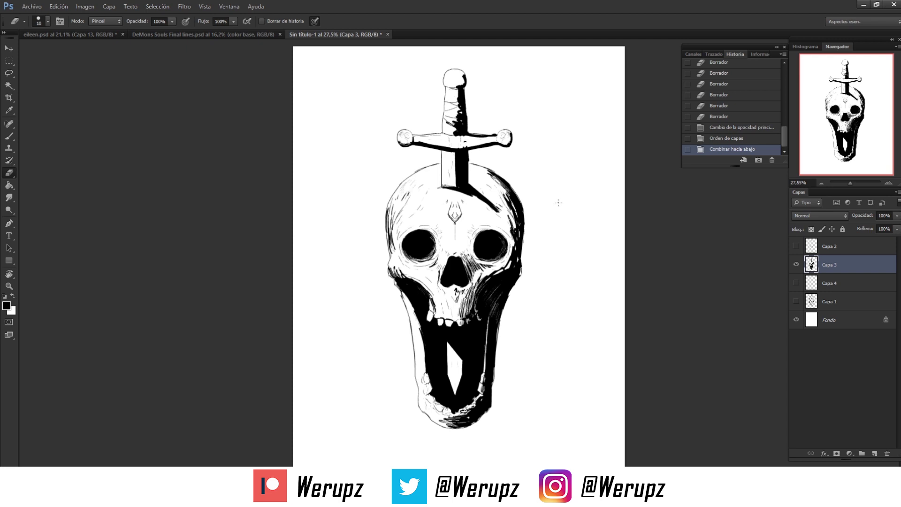
{"action": "key", "text": "z"}
{"action": "left_click_drag", "start_coordinate": [387, 214], "coordinate": [396, 237]}
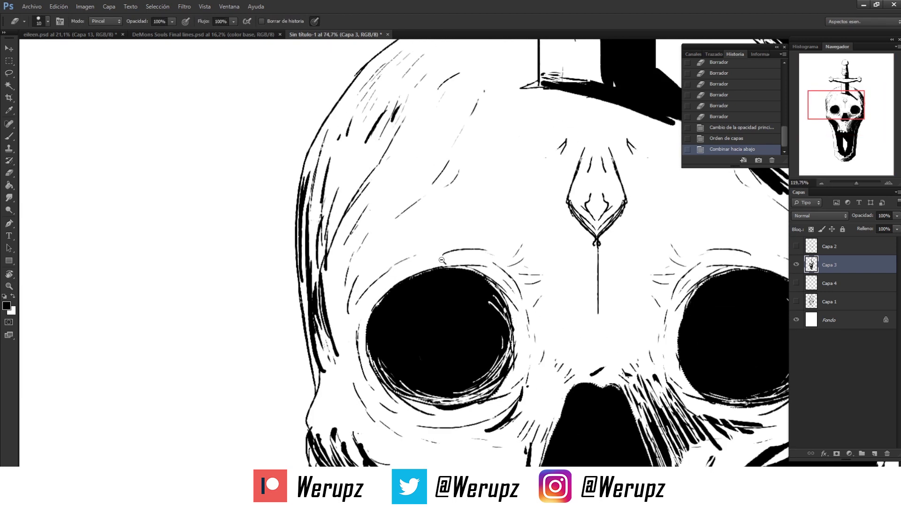
{"action": "key", "text": "e"}
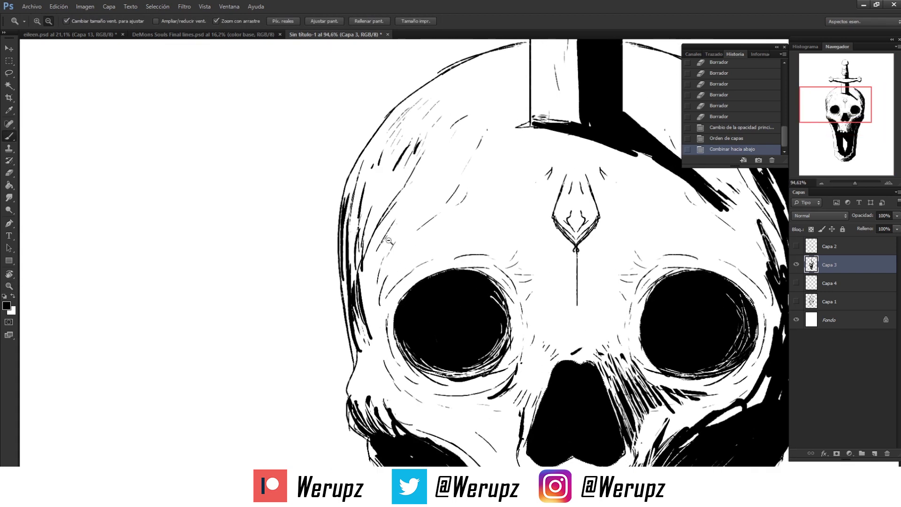
{"action": "mouse_move", "coordinate": [421, 271]}
{"action": "left_mouse_down"}
{"action": "mouse_move", "coordinate": [363, 284]}
{"action": "mouse_move", "coordinate": [372, 290]}
{"action": "left_mouse_up"}
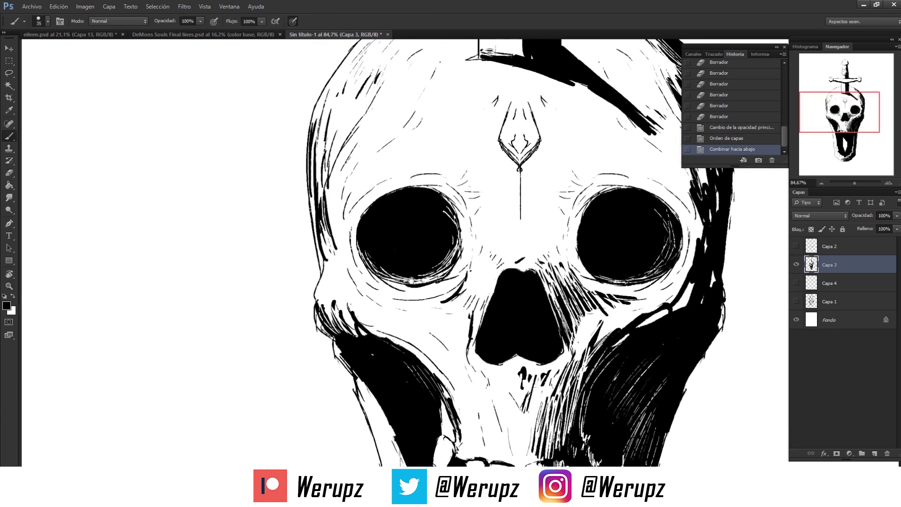
{"action": "left_click_drag", "start_coordinate": [372, 290], "coordinate": [324, 291]}
Add a new layer, Capa 5, above Capa 3 and set the painting colour to pure red.
{"action": "key", "text": "b"}
{"action": "left_click", "coordinate": [874, 453]}
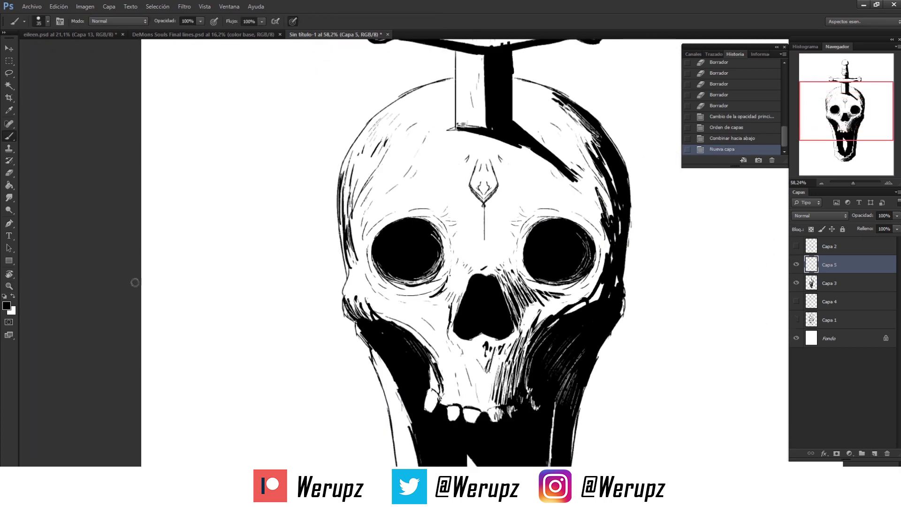
{"action": "left_click", "coordinate": [7, 305]}
{"action": "left_click", "coordinate": [749, 96]}
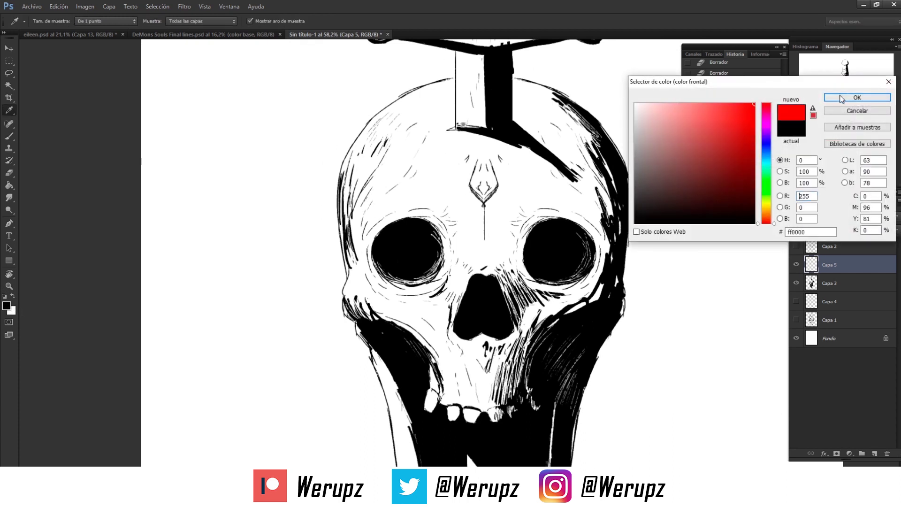
{"action": "left_click", "coordinate": [865, 95]}
Paint a red arrow at the skull's top-left, then zoom in on the left cheek.
{"action": "key", "text": "z"}
{"action": "left_click_drag", "start_coordinate": [234, 261], "coordinate": [280, 261]}
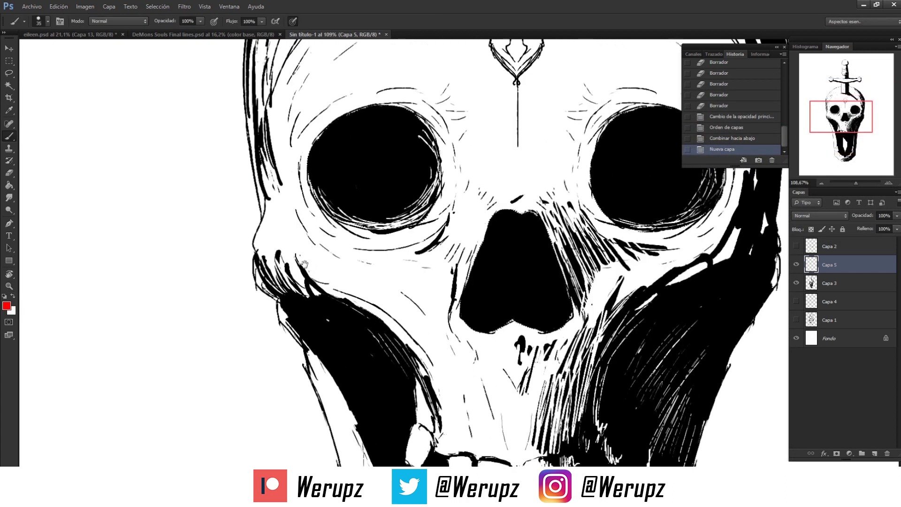
{"action": "left_click_drag", "start_coordinate": [307, 227], "coordinate": [277, 217]}
{"action": "key", "text": "b"}
{"action": "mouse_move", "coordinate": [197, 81]}
{"action": "left_mouse_down"}
{"action": "mouse_move", "coordinate": [238, 121]}
{"action": "mouse_move", "coordinate": [245, 108]}
{"action": "left_mouse_up"}
{"action": "key", "text": "z"}
{"action": "left_click_drag", "start_coordinate": [301, 213], "coordinate": [371, 214]}
{"action": "key", "text": "b"}
{"action": "left_click_drag", "start_coordinate": [370, 378], "coordinate": [319, 313]}
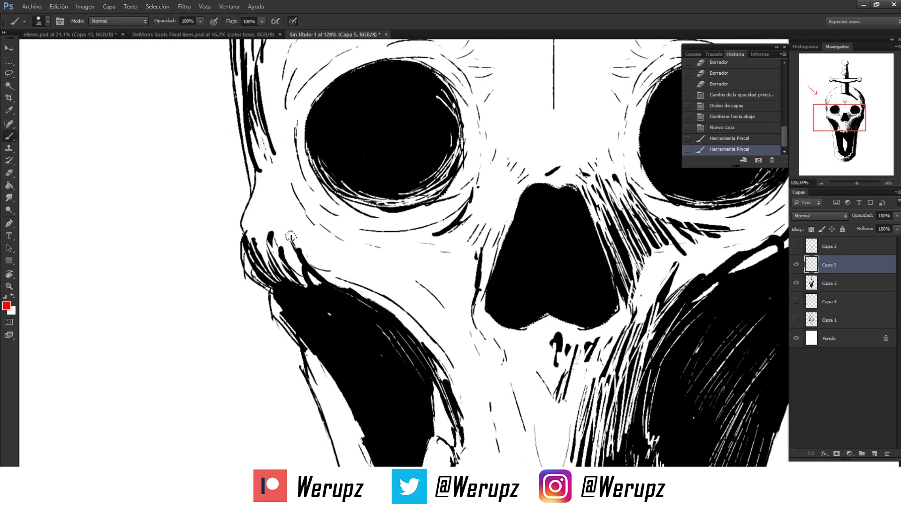
{"action": "scroll", "coordinate": [307, 222], "scroll_direction": "up", "scroll_amount": 2}
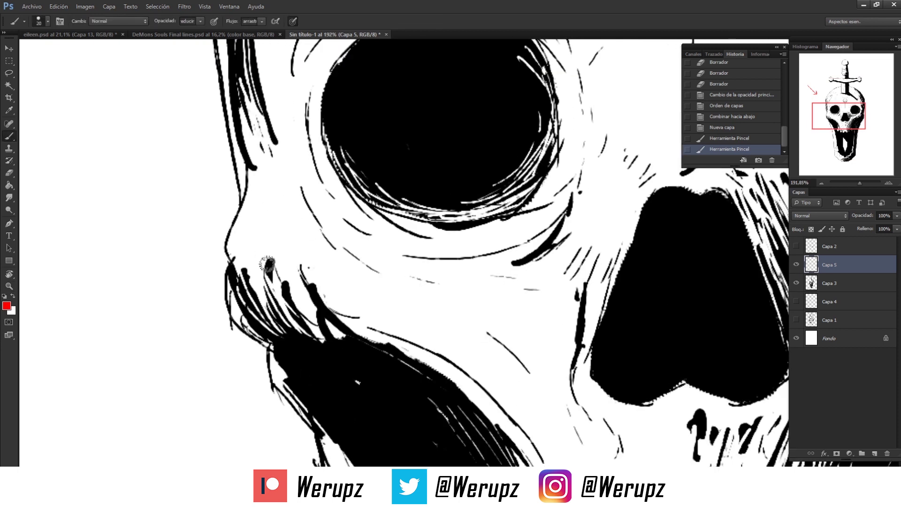
Outline the left jaw in red with a size-20 brush, then sketch tooth strokes at size 15.
{"action": "left_click_drag", "start_coordinate": [234, 253], "coordinate": [245, 294]}
{"action": "scroll", "coordinate": [258, 256], "scroll_direction": "down", "scroll_amount": 2}
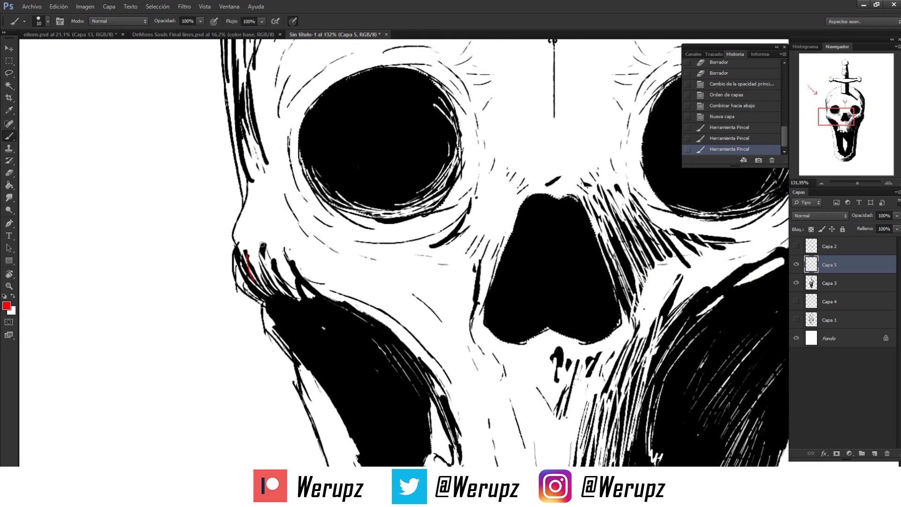
{"action": "key", "text": "ctrl+z"}
{"action": "key", "text": "bracketright"}
{"action": "mouse_move", "coordinate": [236, 241]}
{"action": "left_mouse_down"}
{"action": "mouse_move", "coordinate": [268, 300]}
{"action": "mouse_move", "coordinate": [300, 301]}
{"action": "mouse_move", "coordinate": [413, 348]}
{"action": "left_mouse_up"}
{"action": "mouse_move", "coordinate": [237, 243]}
{"action": "left_mouse_down"}
{"action": "mouse_move", "coordinate": [365, 289]}
{"action": "mouse_move", "coordinate": [408, 323]}
{"action": "mouse_move", "coordinate": [415, 347]}
{"action": "left_mouse_up"}
{"action": "key", "text": "bracketleft"}
{"action": "left_click_drag", "start_coordinate": [243, 244], "coordinate": [245, 287]}
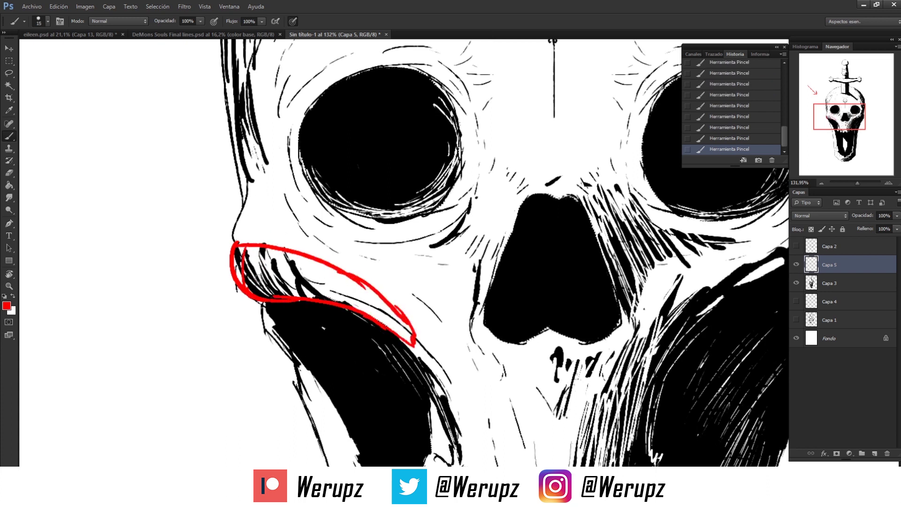
{"action": "mouse_move", "coordinate": [260, 247]}
{"action": "left_mouse_down"}
{"action": "mouse_move", "coordinate": [258, 295]}
{"action": "mouse_move", "coordinate": [273, 297]}
{"action": "left_mouse_up"}
{"action": "mouse_move", "coordinate": [293, 254]}
{"action": "left_mouse_down"}
{"action": "mouse_move", "coordinate": [289, 299]}
{"action": "mouse_move", "coordinate": [312, 299]}
{"action": "left_mouse_up"}
{"action": "left_click_drag", "start_coordinate": [333, 269], "coordinate": [334, 302]}
{"action": "mouse_move", "coordinate": [352, 284]}
{"action": "left_mouse_down"}
{"action": "mouse_move", "coordinate": [352, 306]}
{"action": "mouse_move", "coordinate": [395, 330]}
{"action": "left_mouse_up"}
Draw red guide lines and hatching along the nose's left edge and inside the nose cavity.
{"action": "left_click_drag", "start_coordinate": [391, 278], "coordinate": [333, 315]}
{"action": "left_click_drag", "start_coordinate": [424, 353], "coordinate": [462, 246]}
{"action": "mouse_move", "coordinate": [425, 321]}
{"action": "left_mouse_down"}
{"action": "mouse_move", "coordinate": [427, 215]}
{"action": "mouse_move", "coordinate": [466, 241]}
{"action": "left_mouse_up"}
{"action": "left_click_drag", "start_coordinate": [428, 324], "coordinate": [445, 271]}
{"action": "mouse_move", "coordinate": [436, 309]}
{"action": "left_mouse_down"}
{"action": "mouse_move", "coordinate": [445, 277]}
{"action": "mouse_move", "coordinate": [412, 265]}
{"action": "left_mouse_up"}
{"action": "left_click_drag", "start_coordinate": [458, 244], "coordinate": [439, 283]}
{"action": "mouse_move", "coordinate": [448, 225]}
{"action": "left_mouse_down"}
{"action": "mouse_move", "coordinate": [424, 277]}
{"action": "mouse_move", "coordinate": [417, 265]}
{"action": "mouse_move", "coordinate": [516, 262]}
{"action": "left_mouse_up"}
Draw a long red curve along the lower edge of the left eye socket.
{"action": "key", "text": "z"}
{"action": "key", "text": "b"}
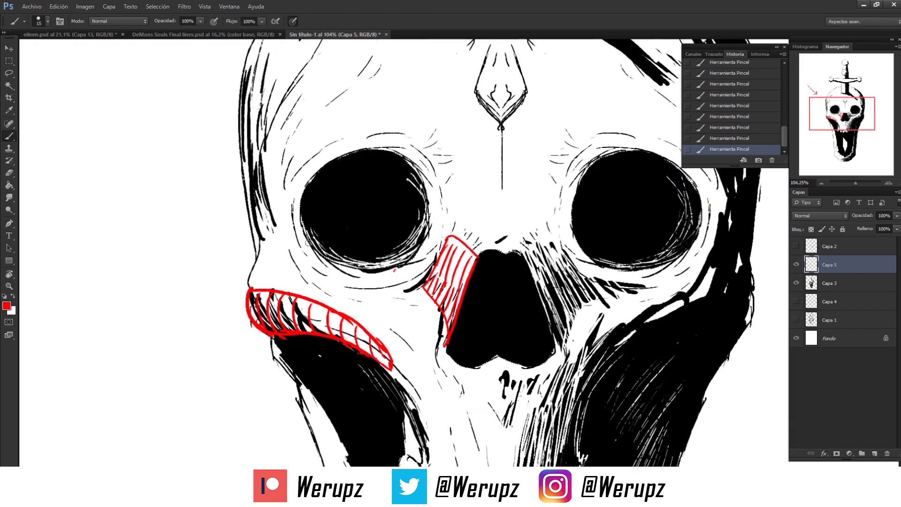
{"action": "key", "text": "ctrl+z"}
{"action": "left_click_drag", "start_coordinate": [309, 235], "coordinate": [373, 286]}
{"action": "key", "text": "ctrl+z"}
{"action": "mouse_move", "coordinate": [311, 235]}
{"action": "left_mouse_down"}
{"action": "mouse_move", "coordinate": [374, 285]}
{"action": "mouse_move", "coordinate": [417, 270]}
{"action": "mouse_move", "coordinate": [406, 243]}
{"action": "mouse_move", "coordinate": [403, 280]}
{"action": "left_mouse_up"}
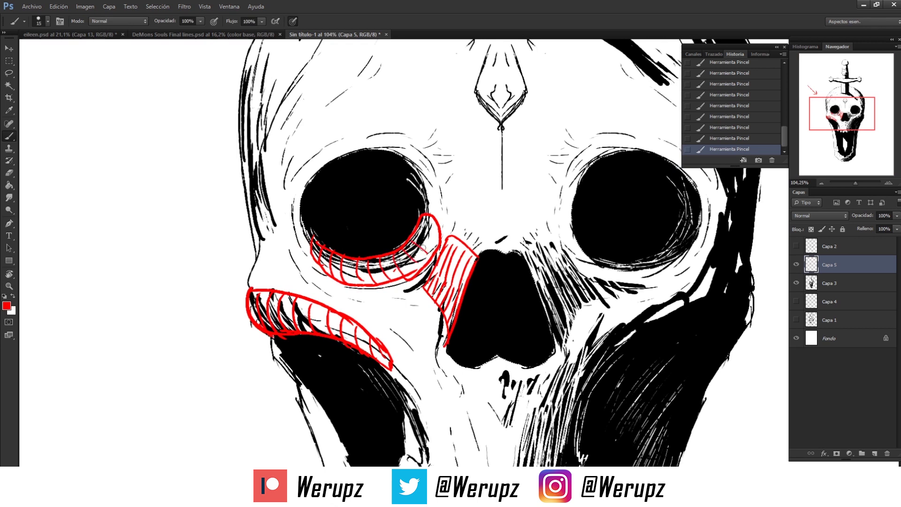
Outline the left cheekbone in red and fill it with red hatch lines.
{"action": "scroll", "coordinate": [434, 240], "scroll_direction": "down", "scroll_amount": 4}
{"action": "scroll", "coordinate": [434, 239], "scroll_direction": "down", "scroll_amount": 1}
{"action": "scroll", "coordinate": [406, 263], "scroll_direction": "up", "scroll_amount": 4}
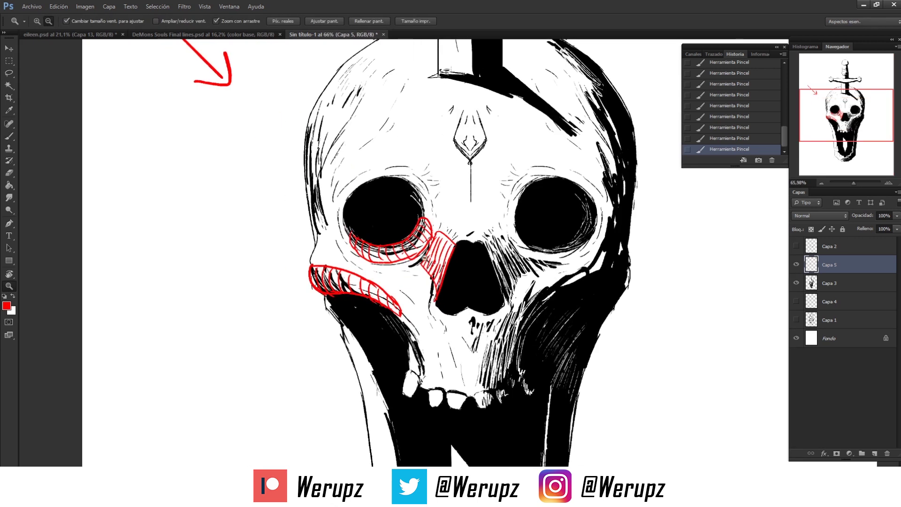
{"action": "left_click_drag", "start_coordinate": [393, 261], "coordinate": [405, 270]}
{"action": "scroll", "coordinate": [405, 271], "scroll_direction": "up", "scroll_amount": 3}
{"action": "left_click_drag", "start_coordinate": [338, 375], "coordinate": [342, 331]}
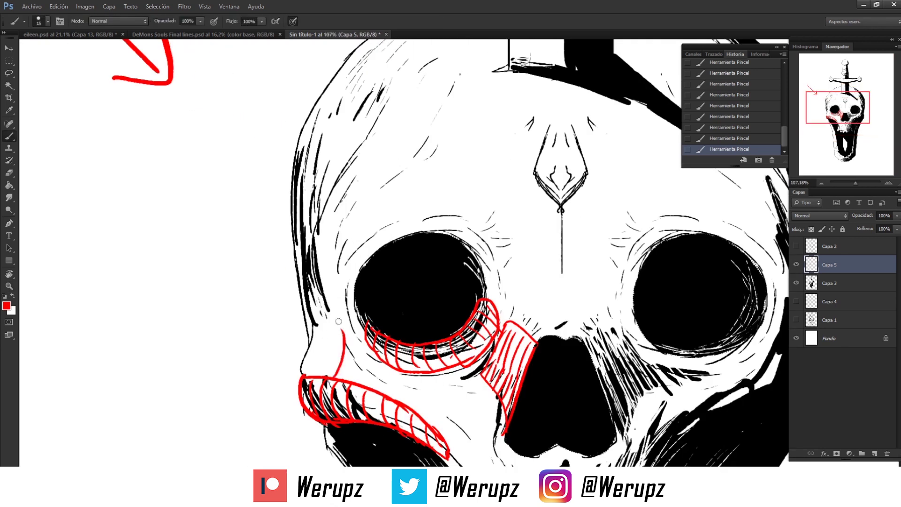
{"action": "mouse_move", "coordinate": [346, 376]}
{"action": "left_mouse_down"}
{"action": "mouse_move", "coordinate": [303, 371]}
{"action": "mouse_move", "coordinate": [340, 374]}
{"action": "left_mouse_up"}
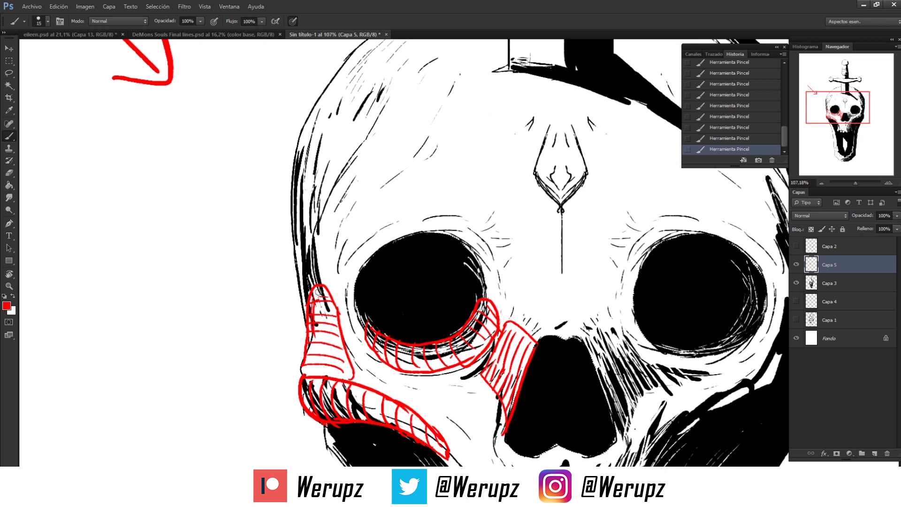
{"action": "left_click_drag", "start_coordinate": [338, 331], "coordinate": [341, 378]}
{"action": "mouse_move", "coordinate": [327, 332]}
{"action": "left_mouse_down"}
{"action": "mouse_move", "coordinate": [331, 375]}
{"action": "mouse_move", "coordinate": [311, 369]}
{"action": "left_mouse_up"}
Hide the red guide layer Capa 5 after viewing the whole image.
{"action": "scroll", "coordinate": [318, 298], "scroll_direction": "down", "scroll_amount": 5}
{"action": "scroll", "coordinate": [358, 285], "scroll_direction": "up", "scroll_amount": 5}
{"action": "scroll", "coordinate": [357, 285], "scroll_direction": "down", "scroll_amount": 2}
{"action": "key", "text": "b"}
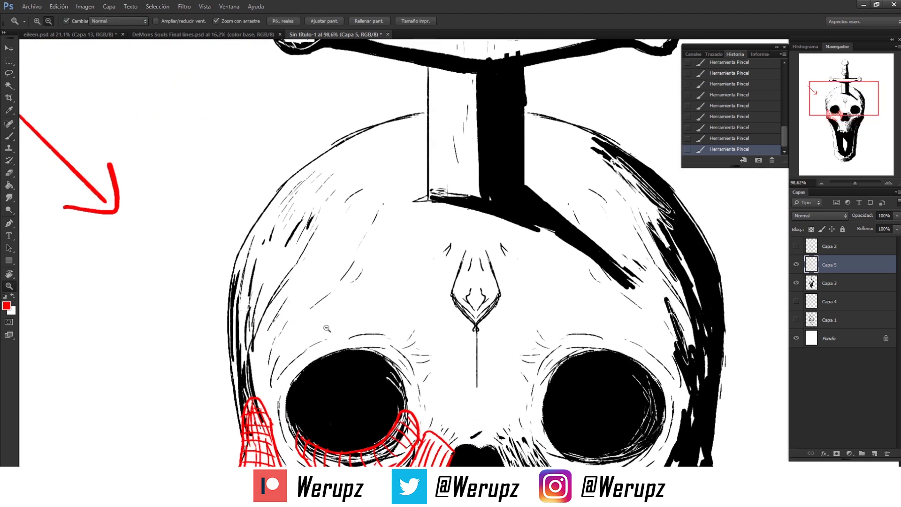
{"action": "scroll", "coordinate": [357, 285], "scroll_direction": "down", "scroll_amount": 3}
{"action": "scroll", "coordinate": [393, 253], "scroll_direction": "down", "scroll_amount": 3}
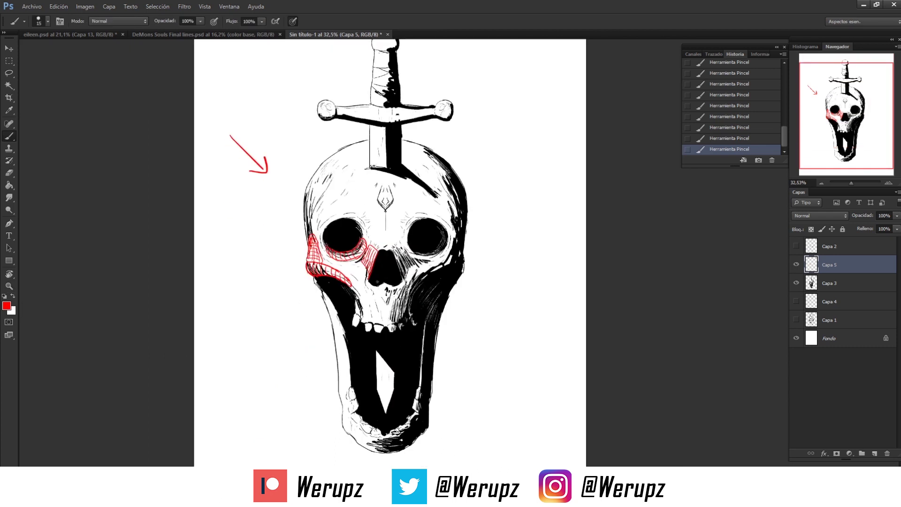
{"action": "left_click", "coordinate": [795, 268]}
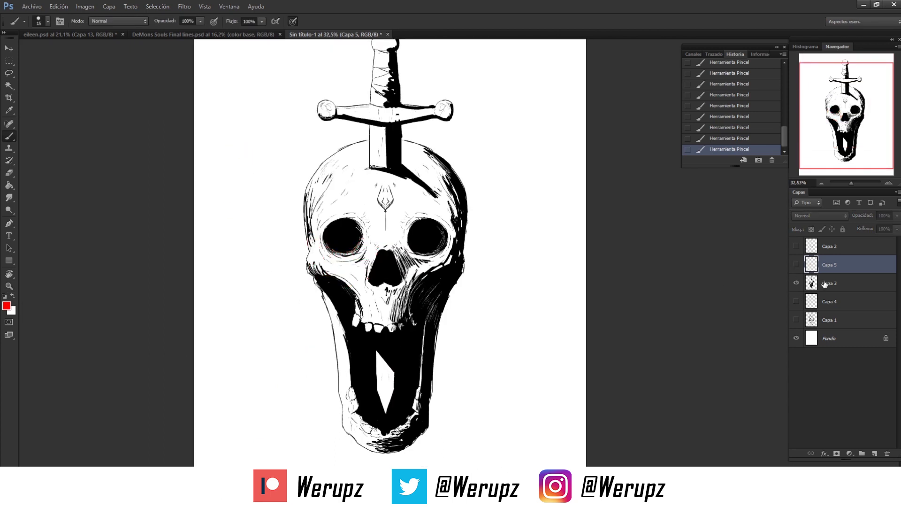
Select Capa 3 and paint in black with a size-10 brush, framed on the left cheek.
{"action": "left_click", "coordinate": [828, 283]}
{"action": "key", "text": "z"}
{"action": "scroll", "coordinate": [328, 254], "scroll_direction": "up", "scroll_amount": 5}
{"action": "key", "text": "b"}
{"action": "key", "text": "x"}
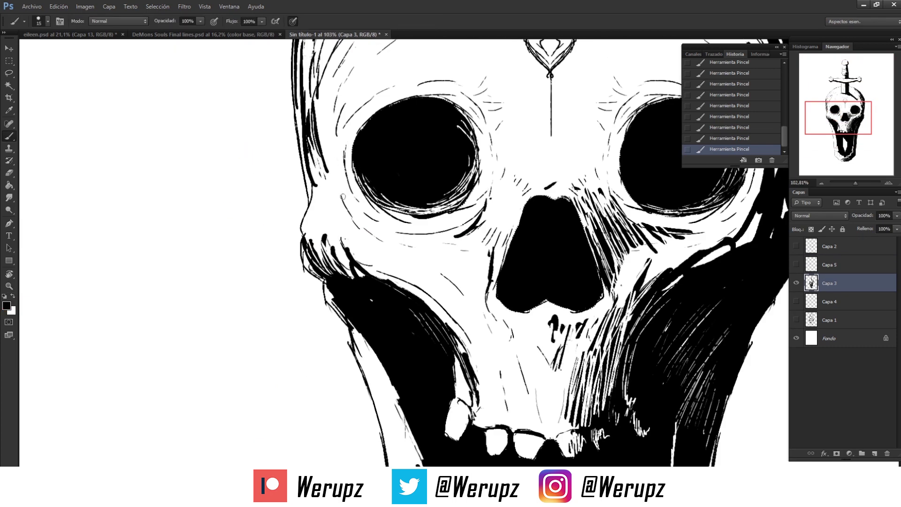
{"action": "scroll", "coordinate": [339, 179], "scroll_direction": "up", "scroll_amount": 3}
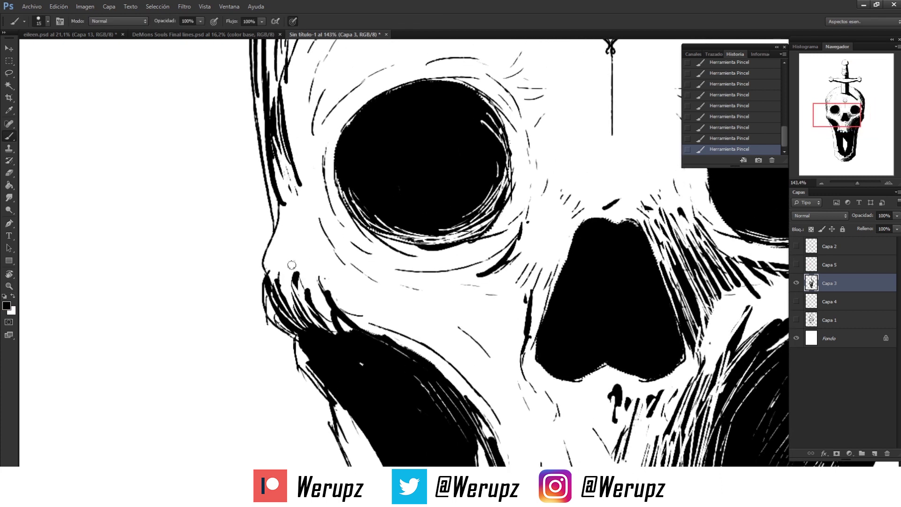
{"action": "left_click_drag", "start_coordinate": [291, 265], "coordinate": [277, 249]}
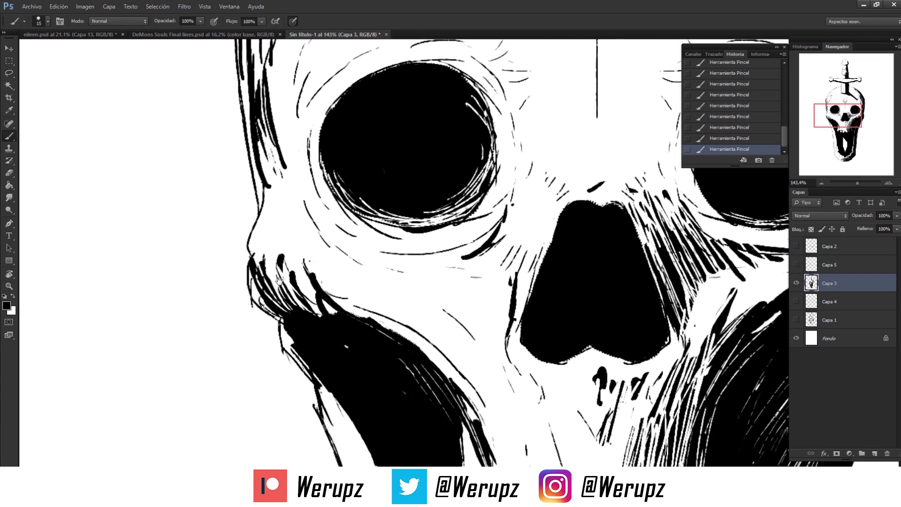
{"action": "key", "text": "bracketleft"}
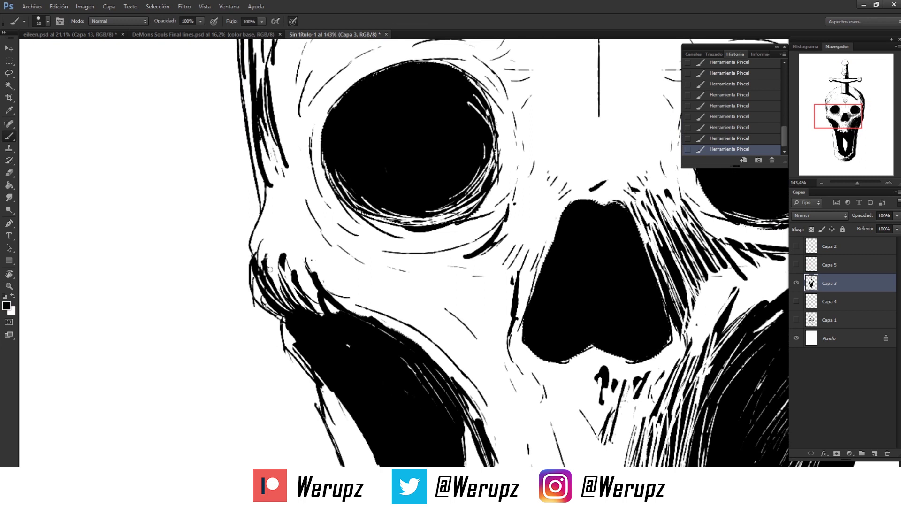
{"action": "left_click_drag", "start_coordinate": [268, 305], "coordinate": [262, 298]}
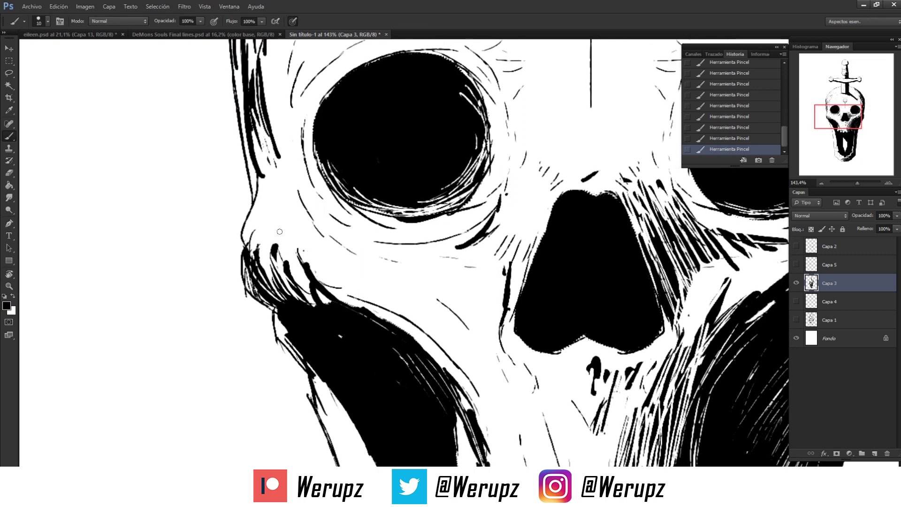
{"action": "left_click_drag", "start_coordinate": [282, 233], "coordinate": [269, 223]}
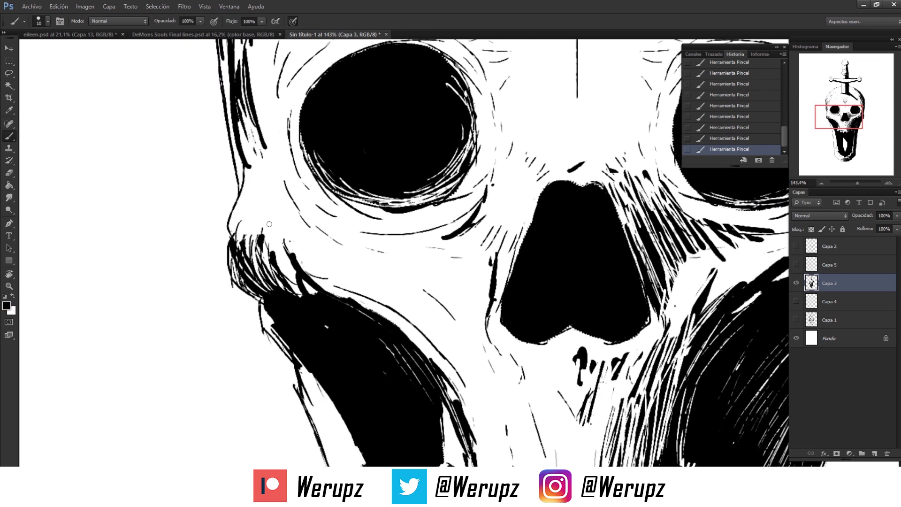
Paint black hatching along the left cheek and the upper edge of the mouth.
{"action": "mouse_move", "coordinate": [280, 283]}
{"action": "left_mouse_down"}
{"action": "mouse_move", "coordinate": [290, 247]}
{"action": "mouse_move", "coordinate": [301, 251]}
{"action": "left_mouse_up"}
{"action": "mouse_move", "coordinate": [315, 289]}
{"action": "left_mouse_down"}
{"action": "mouse_move", "coordinate": [308, 252]}
{"action": "mouse_move", "coordinate": [283, 229]}
{"action": "left_mouse_up"}
{"action": "left_click_drag", "start_coordinate": [300, 254], "coordinate": [283, 224]}
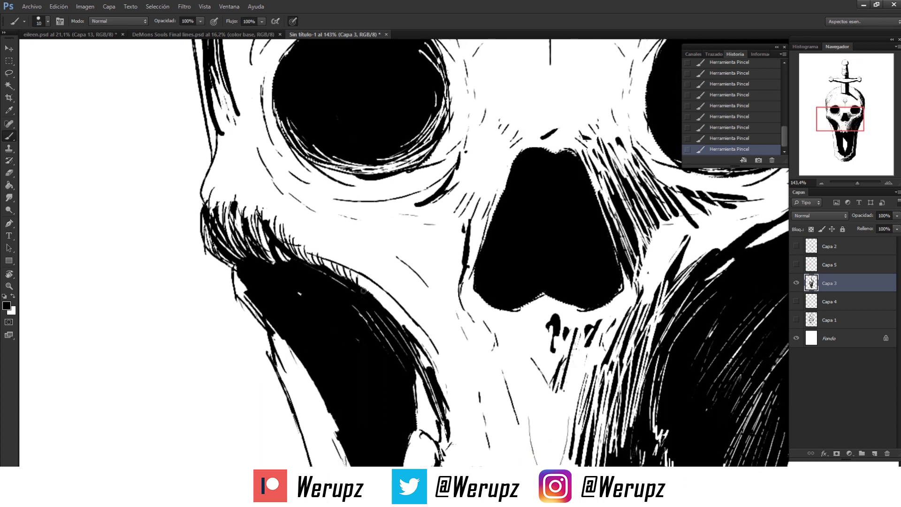
{"action": "left_click_drag", "start_coordinate": [396, 307], "coordinate": [416, 337]}
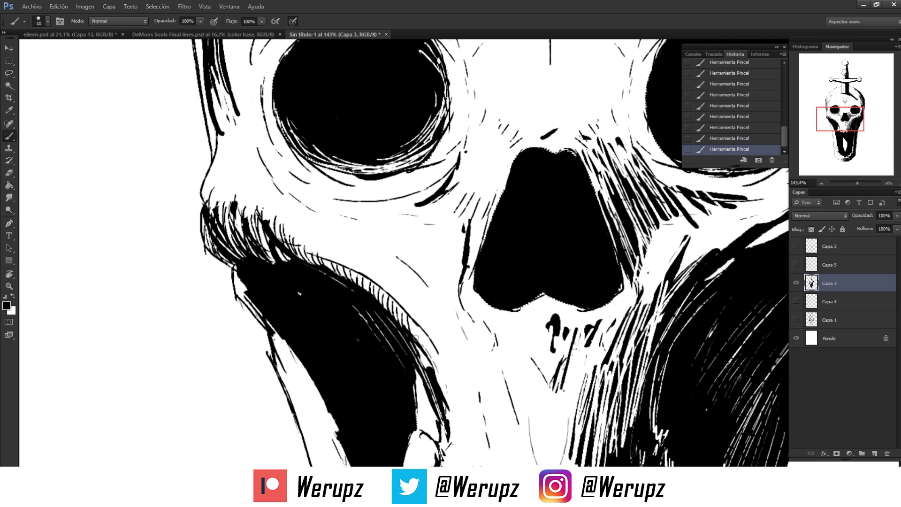
{"action": "scroll", "coordinate": [371, 270], "scroll_direction": "up", "scroll_amount": 2}
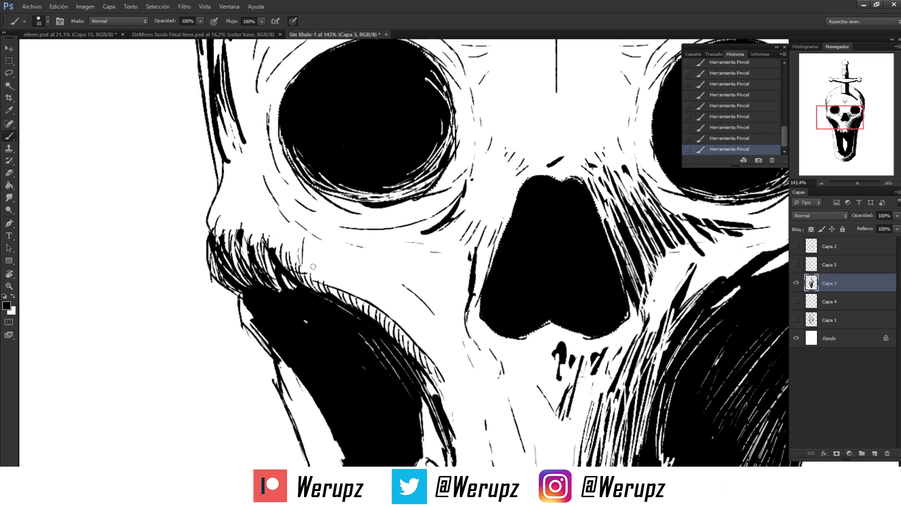
{"action": "scroll", "coordinate": [320, 253], "scroll_direction": "down", "scroll_amount": 2}
{"action": "mouse_move", "coordinate": [319, 253]}
{"action": "left_mouse_down"}
{"action": "mouse_move", "coordinate": [325, 282]}
{"action": "mouse_move", "coordinate": [303, 226]}
{"action": "left_mouse_up"}
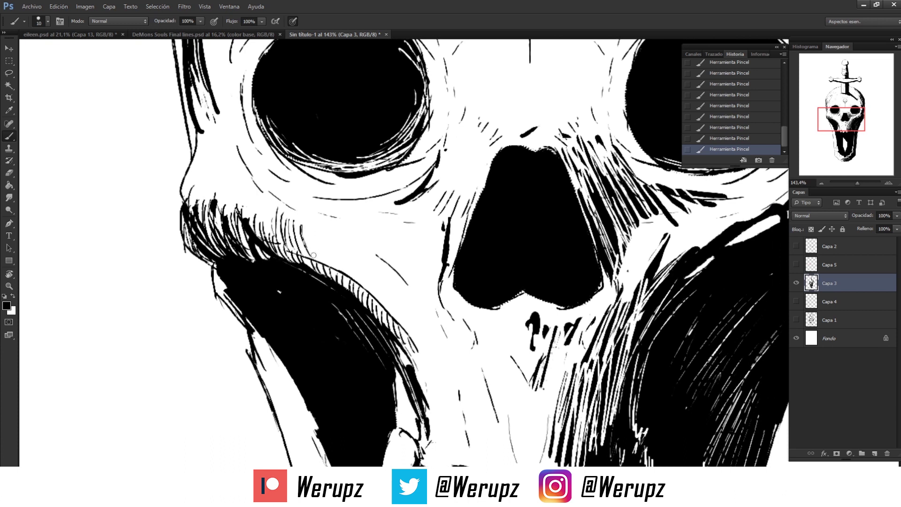
{"action": "scroll", "coordinate": [317, 255], "scroll_direction": "down", "scroll_amount": 1}
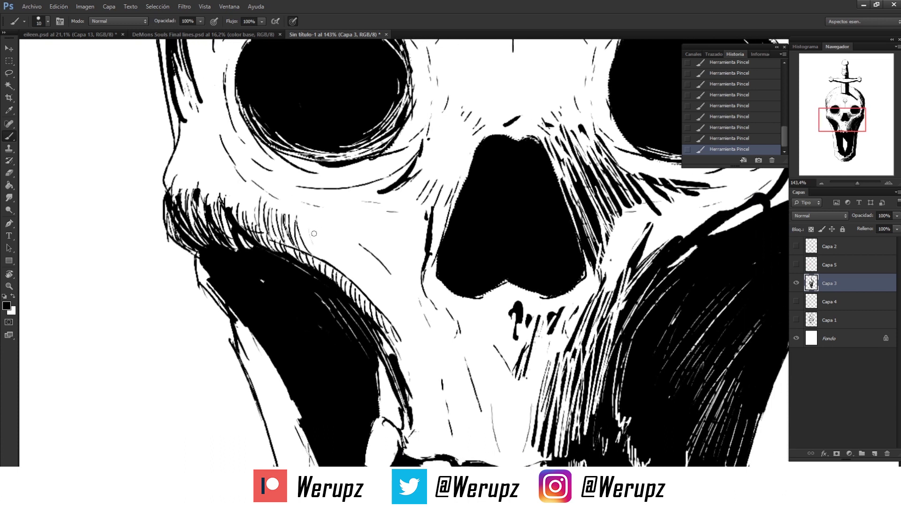
Add short and diagonal black hatch strokes across the lower cheek.
{"action": "left_click_drag", "start_coordinate": [351, 281], "coordinate": [347, 248]}
{"action": "mouse_move", "coordinate": [362, 289]}
{"action": "left_mouse_down"}
{"action": "mouse_move", "coordinate": [357, 253]}
{"action": "mouse_move", "coordinate": [378, 305]}
{"action": "left_mouse_up"}
{"action": "left_click_drag", "start_coordinate": [375, 265], "coordinate": [394, 315]}
{"action": "left_click_drag", "start_coordinate": [388, 276], "coordinate": [399, 321]}
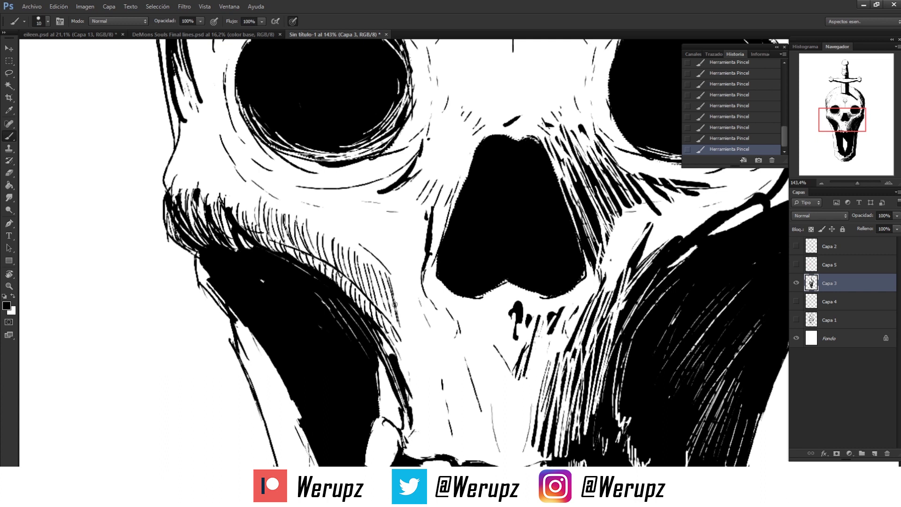
{"action": "key", "text": "ctrl+0"}
{"action": "scroll", "coordinate": [252, 225], "scroll_direction": "up", "scroll_amount": 3}
{"action": "scroll", "coordinate": [251, 225], "scroll_direction": "up", "scroll_amount": 2}
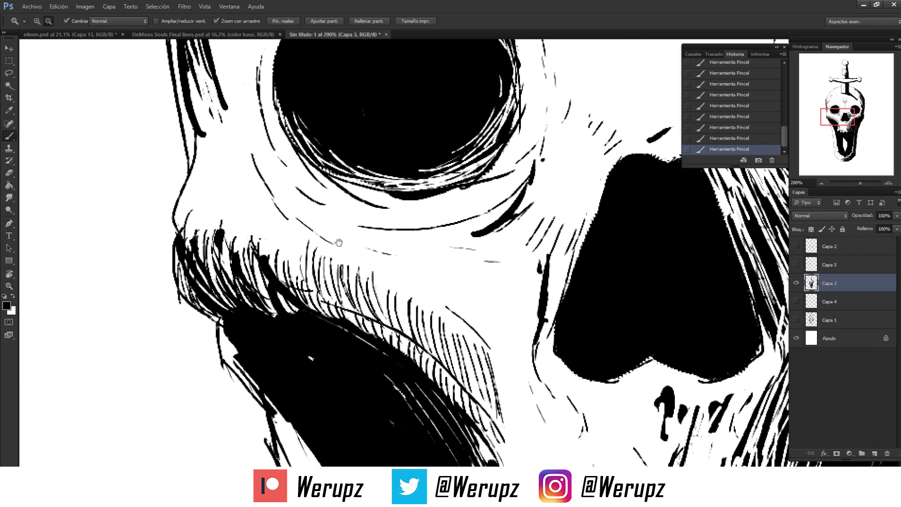
Thin the heavy black hatching below the cheek with white brush strokes.
{"action": "key", "text": "x"}
{"action": "mouse_move", "coordinate": [251, 226]}
{"action": "left_mouse_down"}
{"action": "mouse_move", "coordinate": [260, 232]}
{"action": "mouse_move", "coordinate": [245, 279]}
{"action": "left_mouse_up"}
{"action": "mouse_move", "coordinate": [217, 233]}
{"action": "left_mouse_down"}
{"action": "mouse_move", "coordinate": [221, 286]}
{"action": "mouse_move", "coordinate": [208, 291]}
{"action": "left_mouse_up"}
{"action": "left_click_drag", "start_coordinate": [190, 237], "coordinate": [204, 300]}
{"action": "left_click_drag", "start_coordinate": [200, 256], "coordinate": [214, 312]}
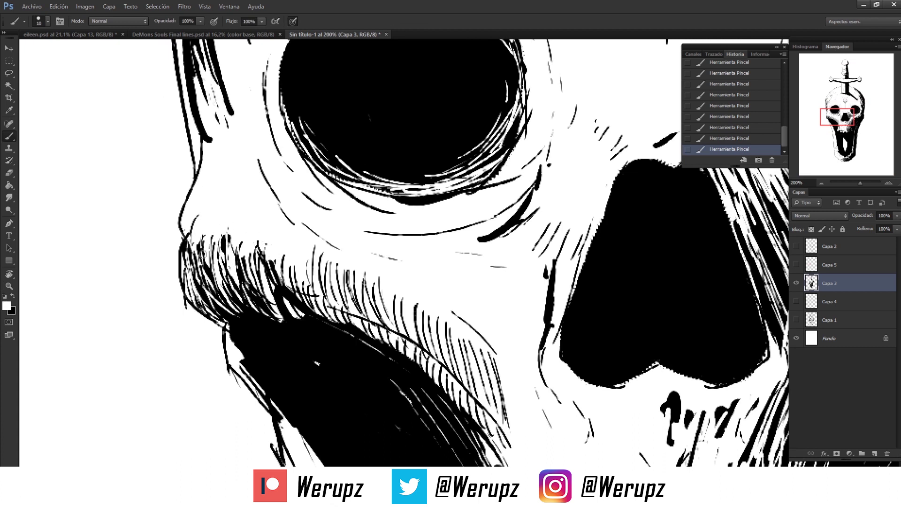
{"action": "mouse_move", "coordinate": [199, 260]}
{"action": "left_mouse_down"}
{"action": "mouse_move", "coordinate": [215, 309]}
{"action": "mouse_move", "coordinate": [232, 303]}
{"action": "left_mouse_up"}
{"action": "left_click_drag", "start_coordinate": [275, 260], "coordinate": [291, 319]}
{"action": "mouse_move", "coordinate": [282, 276]}
{"action": "left_mouse_down"}
{"action": "mouse_move", "coordinate": [297, 294]}
{"action": "mouse_move", "coordinate": [332, 245]}
{"action": "mouse_move", "coordinate": [282, 276]}
{"action": "left_mouse_up"}
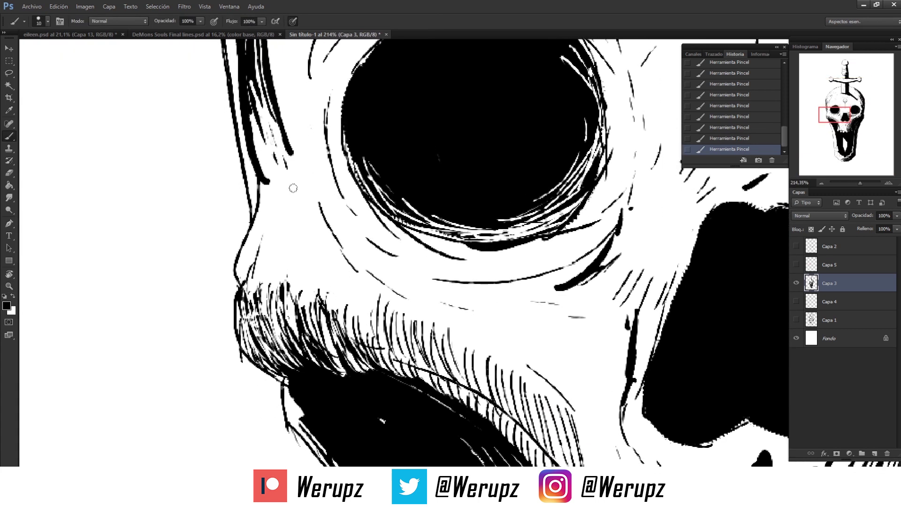
{"action": "scroll", "coordinate": [263, 237], "scroll_direction": "up", "scroll_amount": 1}
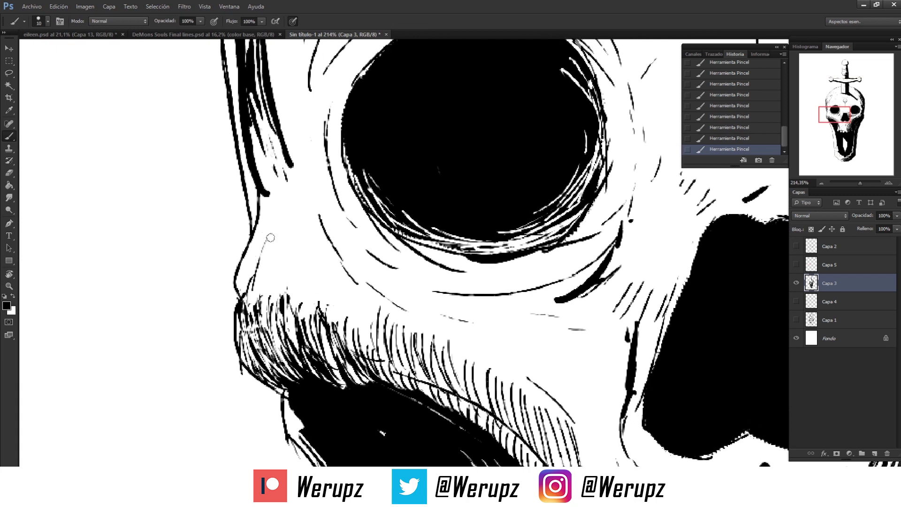
Add thin vertical black hatching along the nose and cheek contour.
{"action": "key", "text": "x"}
{"action": "left_click_drag", "start_coordinate": [344, 197], "coordinate": [338, 194]}
{"action": "left_click_drag", "start_coordinate": [258, 221], "coordinate": [232, 289]}
{"action": "mouse_move", "coordinate": [257, 204]}
{"action": "left_mouse_down"}
{"action": "mouse_move", "coordinate": [249, 256]}
{"action": "mouse_move", "coordinate": [256, 271]}
{"action": "left_mouse_up"}
{"action": "left_click_drag", "start_coordinate": [280, 190], "coordinate": [265, 271]}
{"action": "left_click_drag", "start_coordinate": [275, 228], "coordinate": [270, 271]}
{"action": "left_click_drag", "start_coordinate": [282, 212], "coordinate": [264, 298]}
{"action": "mouse_move", "coordinate": [275, 237]}
{"action": "left_mouse_down"}
{"action": "mouse_move", "coordinate": [284, 297]}
{"action": "mouse_move", "coordinate": [317, 312]}
{"action": "mouse_move", "coordinate": [330, 301]}
{"action": "left_mouse_up"}
{"action": "mouse_move", "coordinate": [310, 250]}
{"action": "left_mouse_down"}
{"action": "mouse_move", "coordinate": [345, 319]}
{"action": "mouse_move", "coordinate": [357, 314]}
{"action": "left_mouse_up"}
{"action": "left_click_drag", "start_coordinate": [238, 152], "coordinate": [281, 265]}
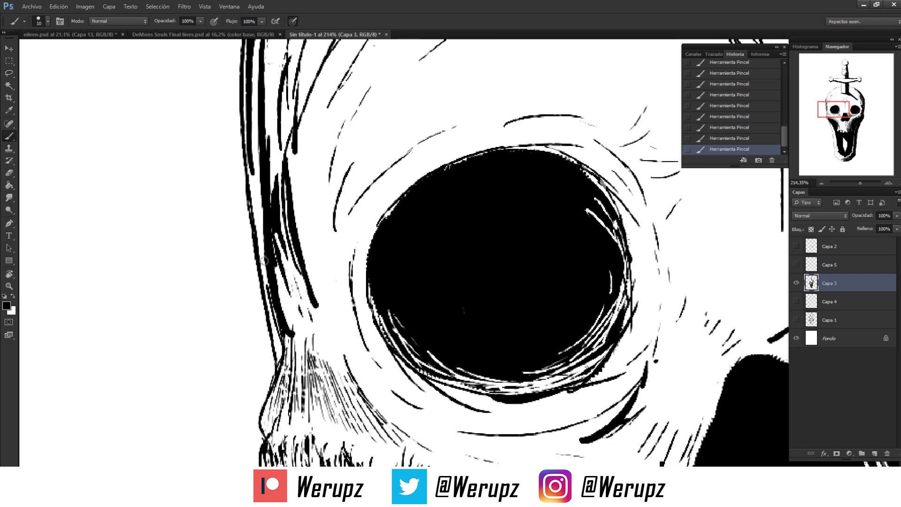
Darken the skull's left contour with black strokes.
{"action": "key", "text": "z"}
{"action": "left_click_drag", "start_coordinate": [328, 316], "coordinate": [296, 316]}
{"action": "key", "text": "b"}
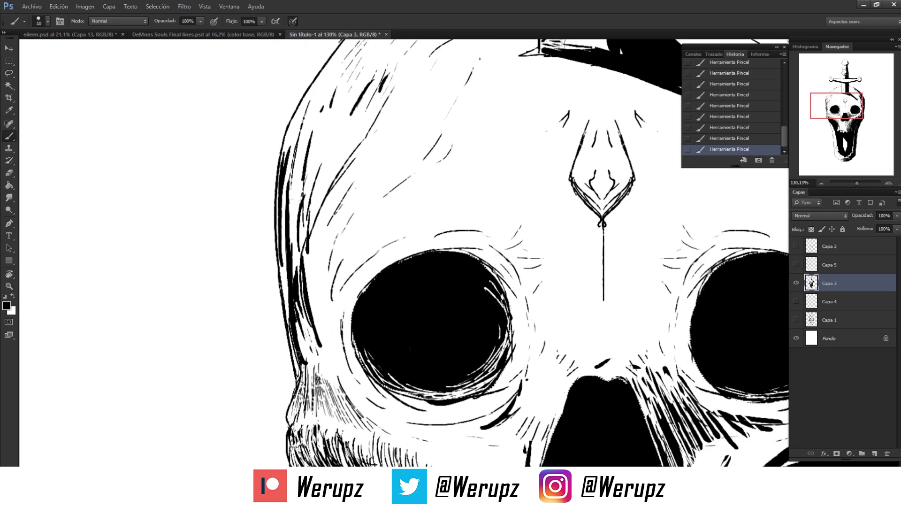
{"action": "key", "text": "z"}
{"action": "left_click_drag", "start_coordinate": [298, 348], "coordinate": [295, 351]}
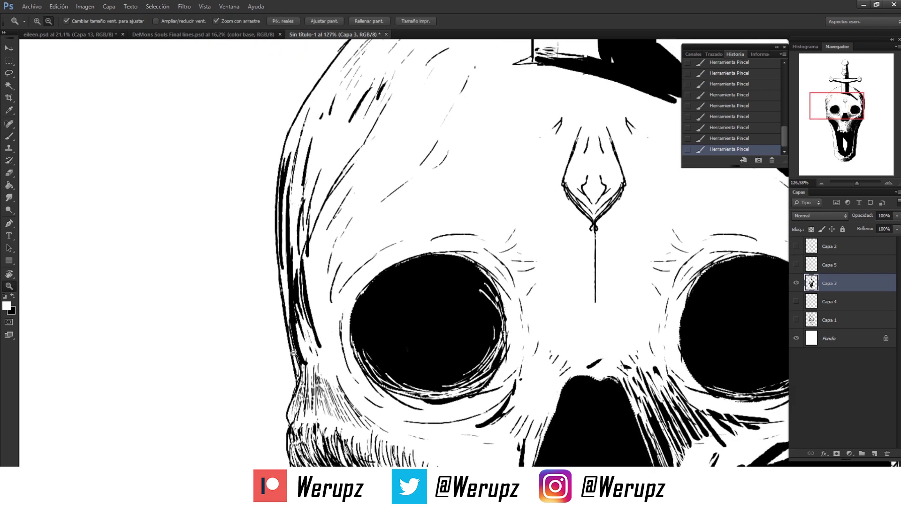
{"action": "key", "text": "x"}
{"action": "key", "text": "b"}
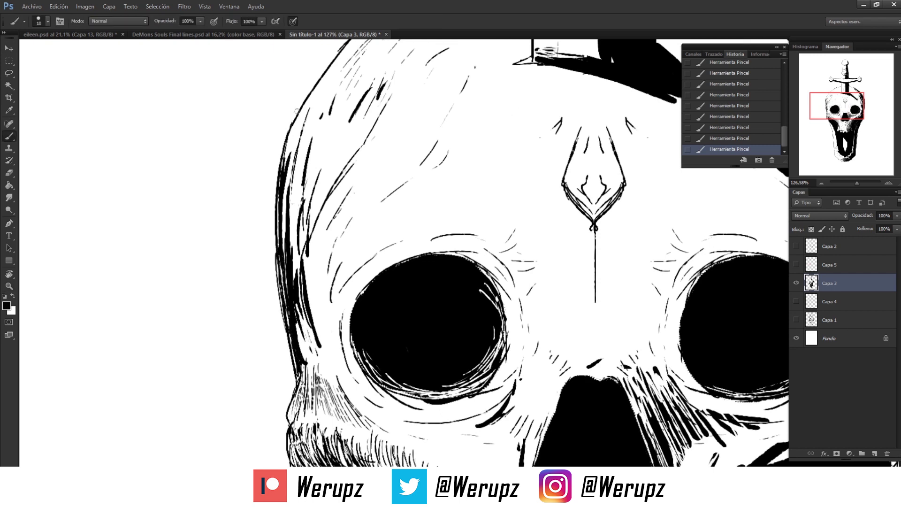
{"action": "mouse_move", "coordinate": [309, 102]}
{"action": "left_mouse_down"}
{"action": "mouse_move", "coordinate": [284, 172]}
{"action": "mouse_move", "coordinate": [281, 256]}
{"action": "left_mouse_up"}
{"action": "left_click_drag", "start_coordinate": [300, 183], "coordinate": [285, 281]}
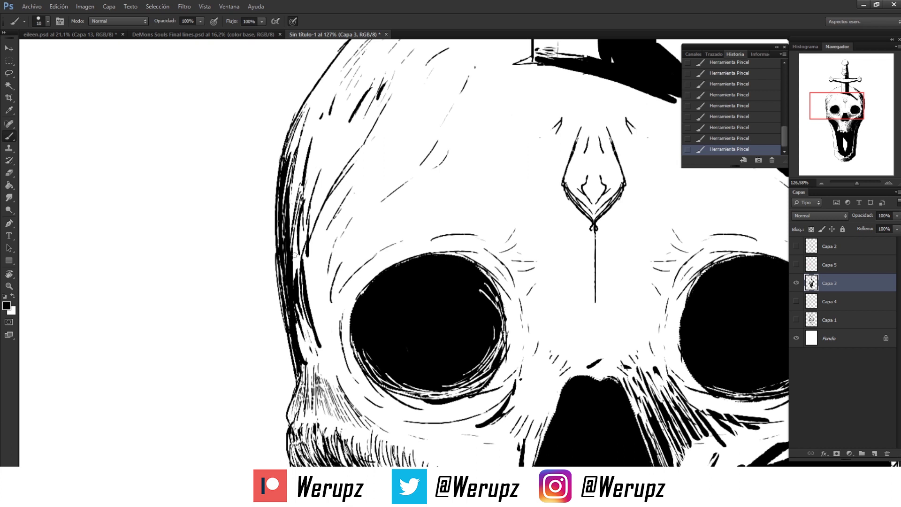
{"action": "left_click_drag", "start_coordinate": [300, 234], "coordinate": [292, 189]}
{"action": "left_click_drag", "start_coordinate": [291, 117], "coordinate": [281, 185]}
{"action": "left_click_drag", "start_coordinate": [291, 136], "coordinate": [285, 224]}
{"action": "mouse_move", "coordinate": [296, 174]}
{"action": "left_mouse_down"}
{"action": "mouse_move", "coordinate": [287, 234]}
{"action": "mouse_move", "coordinate": [300, 294]}
{"action": "mouse_move", "coordinate": [288, 277]}
{"action": "left_mouse_up"}
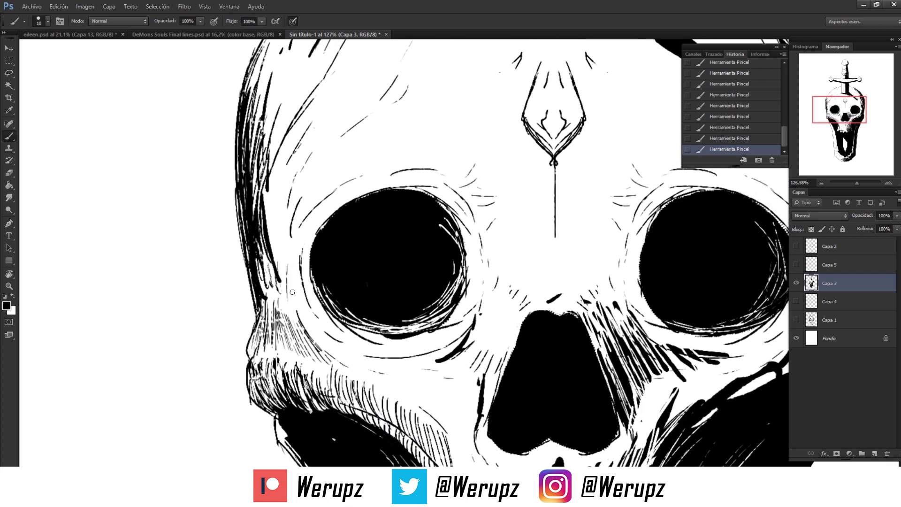
{"action": "scroll", "coordinate": [289, 277], "scroll_direction": "up", "scroll_amount": 2}
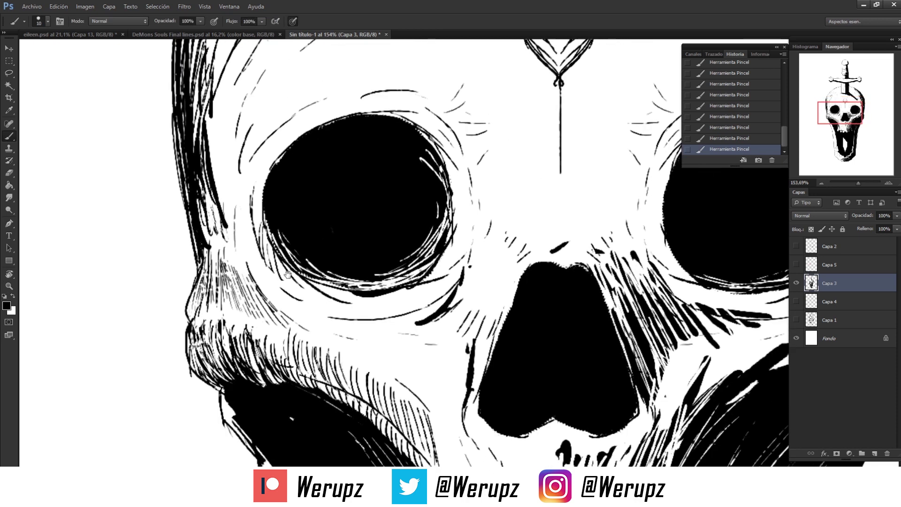
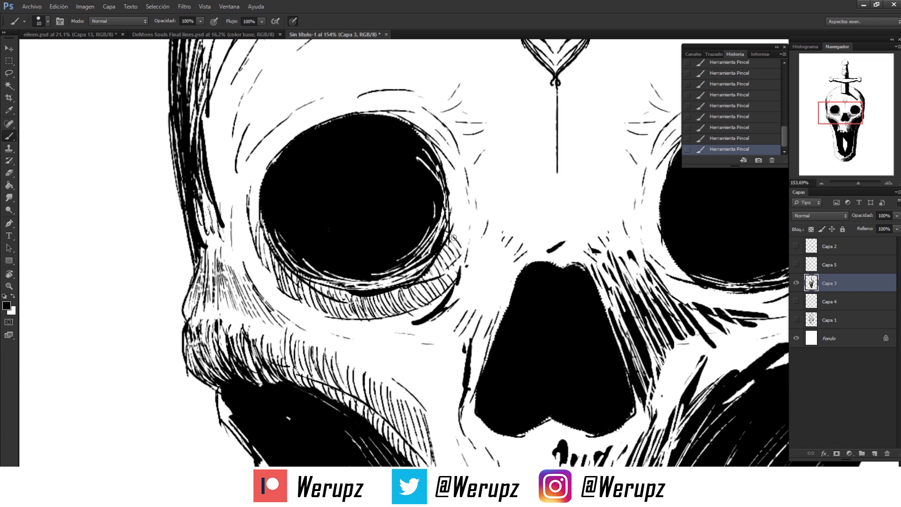
Hatch in black along the eye socket's right edge and between the nose cavity and right cheek.
{"action": "mouse_move", "coordinate": [464, 238]}
{"action": "left_mouse_down"}
{"action": "mouse_move", "coordinate": [441, 203]}
{"action": "mouse_move", "coordinate": [448, 160]}
{"action": "left_mouse_up"}
{"action": "scroll", "coordinate": [463, 198], "scroll_direction": "down", "scroll_amount": 5}
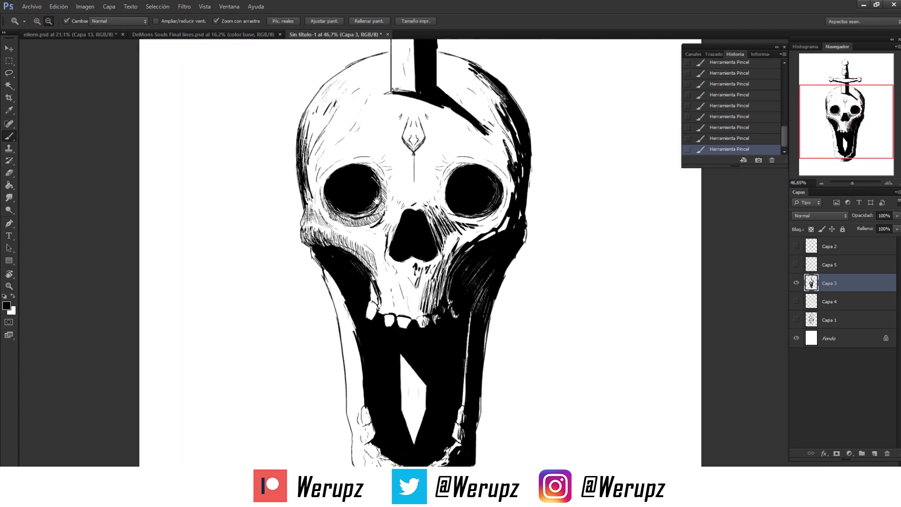
{"action": "scroll", "coordinate": [408, 231], "scroll_direction": "up", "scroll_amount": 3}
{"action": "scroll", "coordinate": [446, 241], "scroll_direction": "up", "scroll_amount": 2}
{"action": "scroll", "coordinate": [399, 251], "scroll_direction": "up", "scroll_amount": 2}
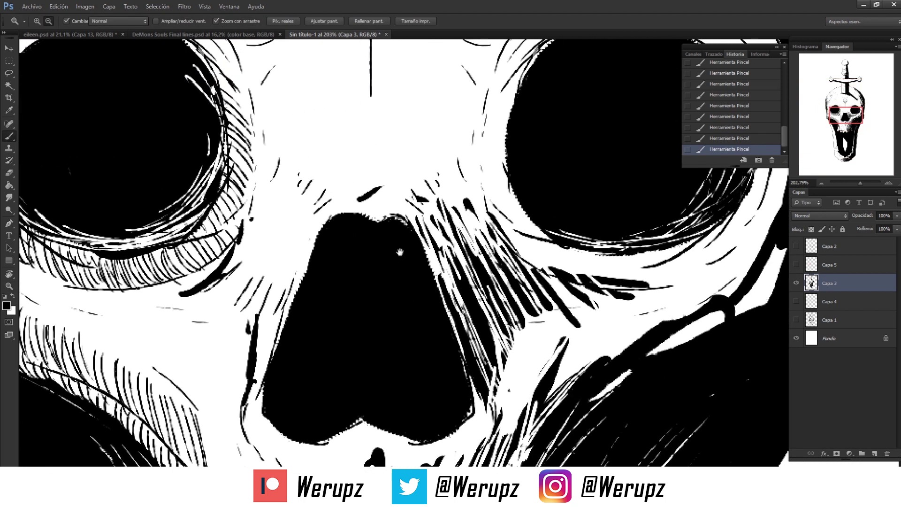
{"action": "scroll", "coordinate": [400, 252], "scroll_direction": "down", "scroll_amount": 3}
{"action": "scroll", "coordinate": [413, 240], "scroll_direction": "up", "scroll_amount": 2}
{"action": "mouse_move", "coordinate": [408, 214]}
{"action": "left_mouse_down"}
{"action": "mouse_move", "coordinate": [431, 269]}
{"action": "mouse_move", "coordinate": [441, 239]}
{"action": "left_mouse_up"}
{"action": "left_click_drag", "start_coordinate": [441, 204], "coordinate": [465, 239]}
{"action": "left_click_drag", "start_coordinate": [441, 277], "coordinate": [456, 347]}
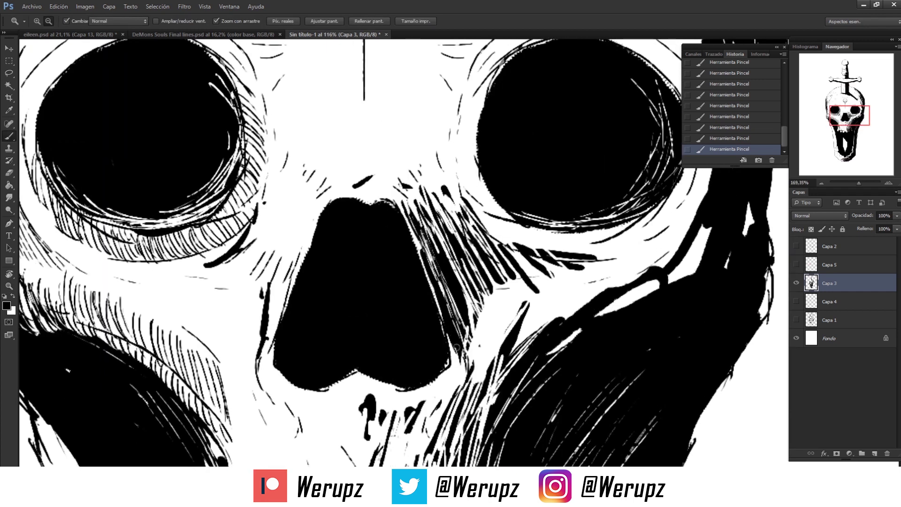
Trim the nose cavity's right and left edges in white.
{"action": "key", "text": "x"}
{"action": "left_click_drag", "start_coordinate": [402, 217], "coordinate": [450, 362]}
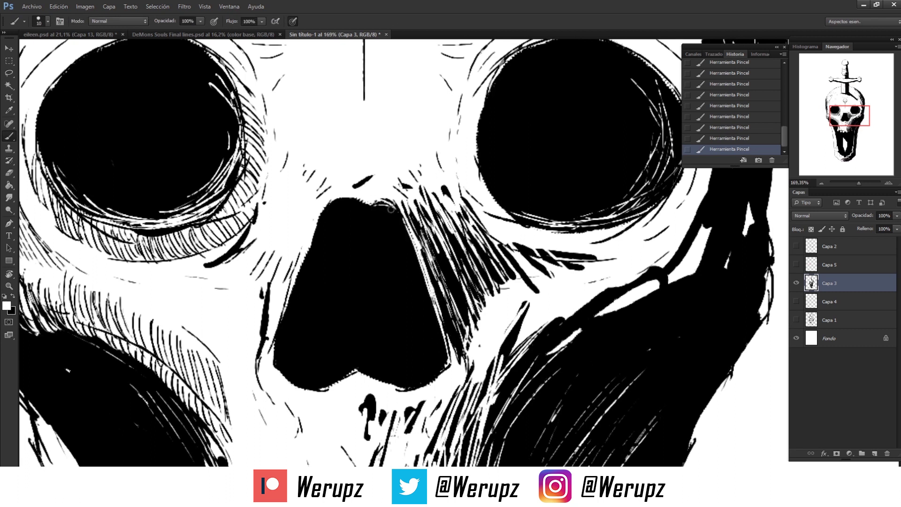
{"action": "left_click_drag", "start_coordinate": [424, 276], "coordinate": [442, 343]}
{"action": "left_click_drag", "start_coordinate": [401, 220], "coordinate": [440, 345]}
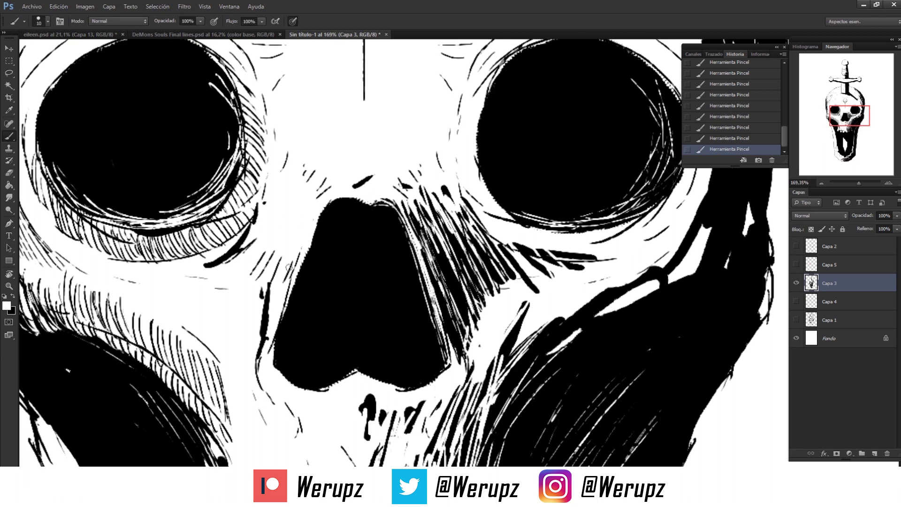
{"action": "mouse_move", "coordinate": [287, 330]}
{"action": "left_mouse_down"}
{"action": "mouse_move", "coordinate": [324, 220]}
{"action": "mouse_move", "coordinate": [282, 361]}
{"action": "mouse_move", "coordinate": [331, 375]}
{"action": "mouse_move", "coordinate": [419, 374]}
{"action": "left_mouse_up"}
{"action": "mouse_move", "coordinate": [297, 355]}
{"action": "left_mouse_down"}
{"action": "mouse_move", "coordinate": [300, 272]}
{"action": "mouse_move", "coordinate": [322, 230]}
{"action": "left_mouse_up"}
Shade the left side of the nose cavity and beneath the left eye socket in black.
{"action": "key", "text": "x"}
{"action": "mouse_move", "coordinate": [281, 322]}
{"action": "left_mouse_down"}
{"action": "mouse_move", "coordinate": [344, 310]}
{"action": "mouse_move", "coordinate": [331, 341]}
{"action": "left_mouse_up"}
{"action": "left_click_drag", "start_coordinate": [347, 260], "coordinate": [328, 300]}
{"action": "mouse_move", "coordinate": [331, 239]}
{"action": "left_mouse_down"}
{"action": "mouse_move", "coordinate": [308, 282]}
{"action": "mouse_move", "coordinate": [286, 272]}
{"action": "mouse_move", "coordinate": [270, 246]}
{"action": "left_mouse_up"}
{"action": "mouse_move", "coordinate": [244, 253]}
{"action": "left_mouse_down"}
{"action": "mouse_move", "coordinate": [296, 234]}
{"action": "mouse_move", "coordinate": [287, 269]}
{"action": "mouse_move", "coordinate": [325, 302]}
{"action": "left_mouse_up"}
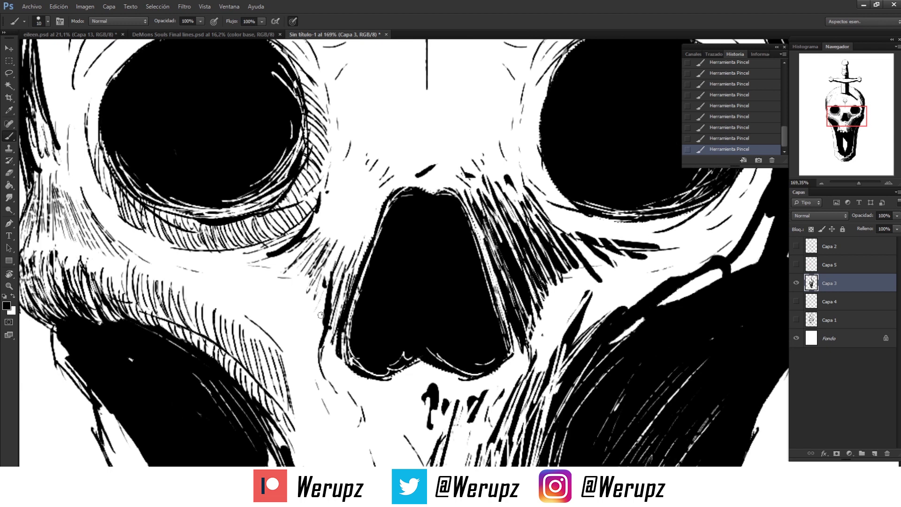
Thicken the nose cavity's left edge and add small hatching above it and right of the nose top.
{"action": "mouse_move", "coordinate": [361, 243]}
{"action": "left_mouse_down"}
{"action": "mouse_move", "coordinate": [390, 192]}
{"action": "mouse_move", "coordinate": [401, 197]}
{"action": "left_mouse_up"}
{"action": "mouse_move", "coordinate": [380, 230]}
{"action": "left_mouse_down"}
{"action": "mouse_move", "coordinate": [399, 197]}
{"action": "mouse_move", "coordinate": [371, 190]}
{"action": "mouse_move", "coordinate": [362, 178]}
{"action": "left_mouse_up"}
{"action": "left_click_drag", "start_coordinate": [334, 206], "coordinate": [347, 168]}
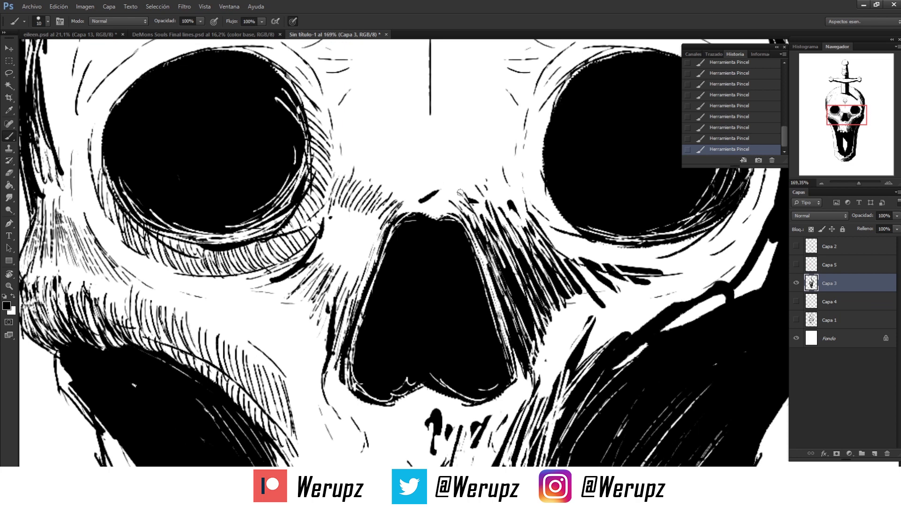
{"action": "mouse_move", "coordinate": [465, 218]}
{"action": "left_mouse_down"}
{"action": "mouse_move", "coordinate": [492, 188]}
{"action": "mouse_move", "coordinate": [521, 182]}
{"action": "left_mouse_up"}
{"action": "left_click_drag", "start_coordinate": [432, 200], "coordinate": [448, 301]}
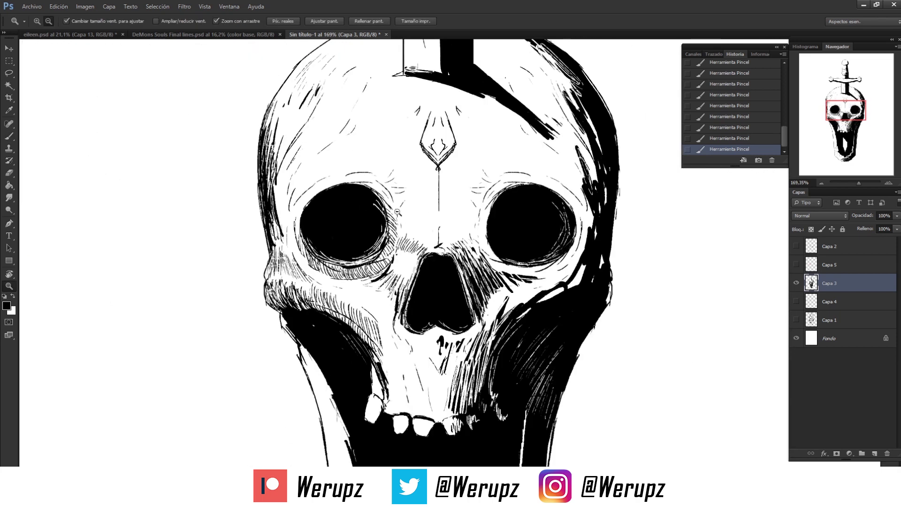
Rotate the view onto the forehead and hatch the skull's upper-left contour and left edge.
{"action": "left_click_drag", "start_coordinate": [392, 205], "coordinate": [428, 132]}
{"action": "left_click_drag", "start_coordinate": [436, 233], "coordinate": [438, 154]}
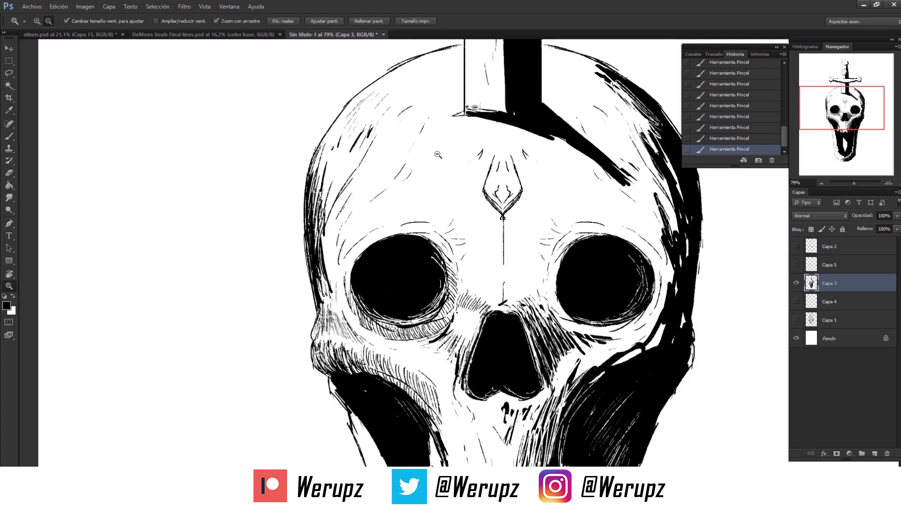
{"action": "key", "text": "r"}
{"action": "mouse_move", "coordinate": [437, 154]}
{"action": "left_mouse_down"}
{"action": "mouse_move", "coordinate": [339, 282]}
{"action": "mouse_move", "coordinate": [304, 309]}
{"action": "mouse_move", "coordinate": [321, 224]}
{"action": "left_mouse_up"}
{"action": "key", "text": "b"}
{"action": "mouse_move", "coordinate": [299, 268]}
{"action": "left_mouse_down"}
{"action": "mouse_move", "coordinate": [346, 188]}
{"action": "mouse_move", "coordinate": [310, 263]}
{"action": "mouse_move", "coordinate": [308, 345]}
{"action": "mouse_move", "coordinate": [315, 244]}
{"action": "mouse_move", "coordinate": [365, 173]}
{"action": "mouse_move", "coordinate": [337, 203]}
{"action": "mouse_move", "coordinate": [314, 301]}
{"action": "left_mouse_up"}
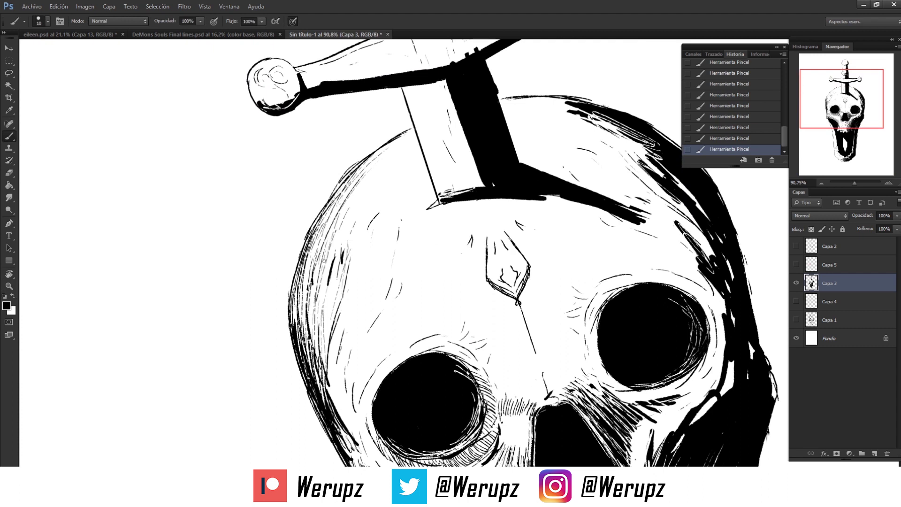
{"action": "mouse_move", "coordinate": [344, 224]}
{"action": "left_mouse_down"}
{"action": "mouse_move", "coordinate": [334, 306]}
{"action": "mouse_move", "coordinate": [361, 357]}
{"action": "mouse_move", "coordinate": [353, 279]}
{"action": "mouse_move", "coordinate": [348, 324]}
{"action": "left_mouse_up"}
{"action": "mouse_move", "coordinate": [356, 252]}
{"action": "left_mouse_down"}
{"action": "mouse_move", "coordinate": [338, 330]}
{"action": "mouse_move", "coordinate": [337, 234]}
{"action": "mouse_move", "coordinate": [322, 288]}
{"action": "left_mouse_up"}
{"action": "mouse_move", "coordinate": [324, 209]}
{"action": "left_mouse_down"}
{"action": "mouse_move", "coordinate": [310, 287]}
{"action": "mouse_move", "coordinate": [321, 329]}
{"action": "mouse_move", "coordinate": [360, 367]}
{"action": "left_mouse_up"}
Hatch the bone left of and above the left eye socket.
{"action": "mouse_move", "coordinate": [357, 324]}
{"action": "left_mouse_down"}
{"action": "mouse_move", "coordinate": [343, 394]}
{"action": "mouse_move", "coordinate": [352, 389]}
{"action": "left_mouse_up"}
{"action": "mouse_move", "coordinate": [359, 265]}
{"action": "left_mouse_down"}
{"action": "mouse_move", "coordinate": [353, 338]}
{"action": "mouse_move", "coordinate": [363, 325]}
{"action": "left_mouse_up"}
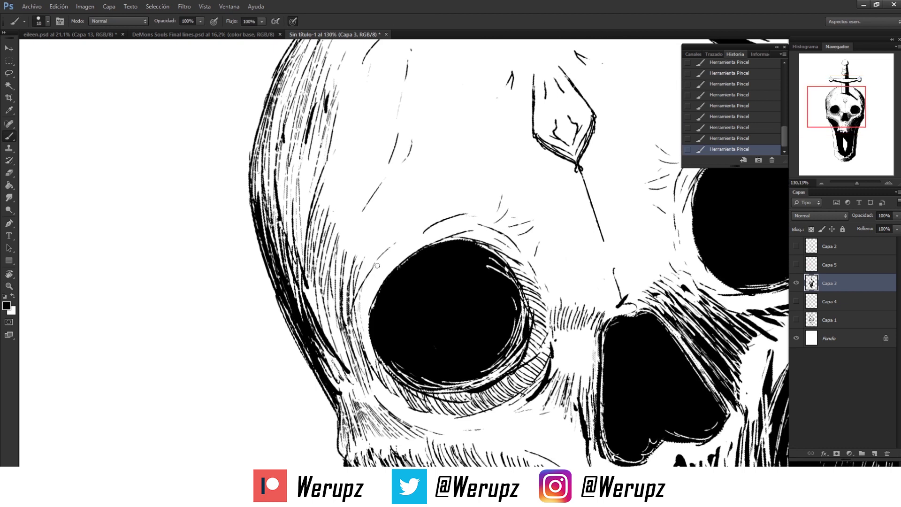
{"action": "mouse_move", "coordinate": [380, 275]}
{"action": "left_mouse_down"}
{"action": "mouse_move", "coordinate": [383, 324]}
{"action": "mouse_move", "coordinate": [359, 381]}
{"action": "left_mouse_up"}
{"action": "left_click_drag", "start_coordinate": [375, 333], "coordinate": [363, 365]}
{"action": "left_click_drag", "start_coordinate": [380, 326], "coordinate": [377, 345]}
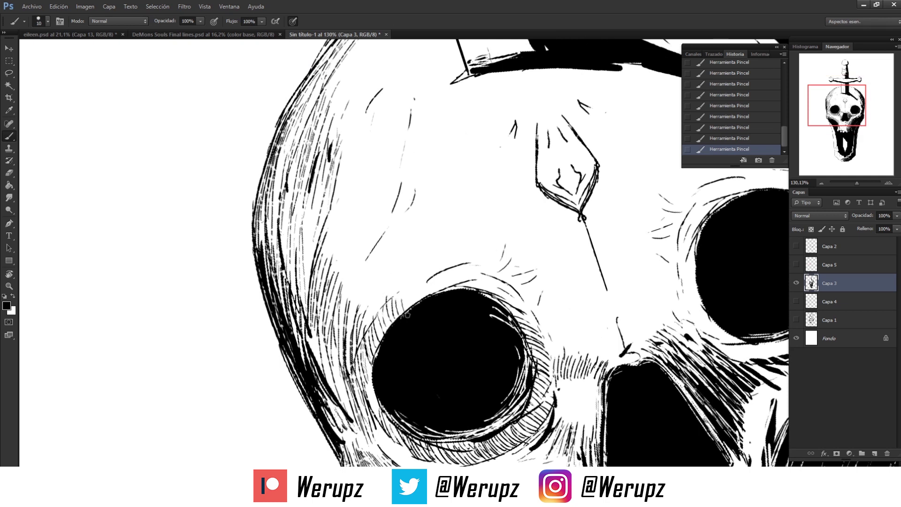
{"action": "mouse_move", "coordinate": [435, 282]}
{"action": "left_mouse_down"}
{"action": "mouse_move", "coordinate": [427, 294]}
{"action": "mouse_move", "coordinate": [457, 288]}
{"action": "left_mouse_up"}
{"action": "mouse_move", "coordinate": [462, 269]}
{"action": "left_mouse_down"}
{"action": "mouse_move", "coordinate": [466, 291]}
{"action": "mouse_move", "coordinate": [504, 305]}
{"action": "left_mouse_up"}
Hatch between the left eye socket and nose and densely below the left eye.
{"action": "key", "text": "z"}
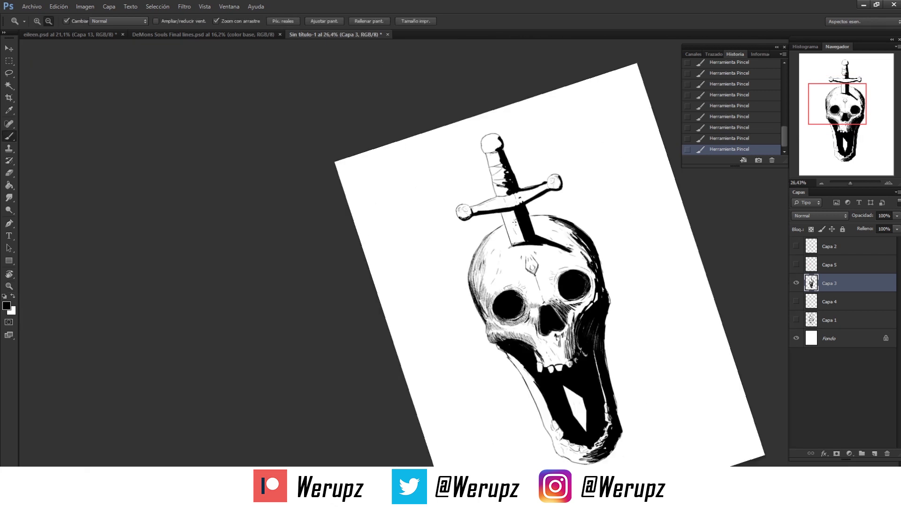
{"action": "left_click", "coordinate": [507, 255], "text": "alt"}
{"action": "left_click_drag", "start_coordinate": [439, 302], "coordinate": [469, 303]}
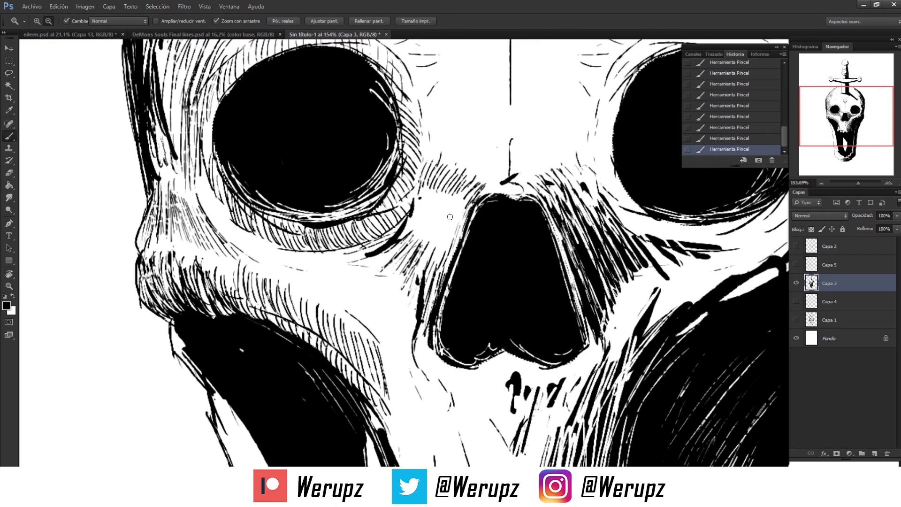
{"action": "key", "text": "b"}
{"action": "mouse_move", "coordinate": [467, 188]}
{"action": "left_mouse_down"}
{"action": "mouse_move", "coordinate": [446, 248]}
{"action": "mouse_move", "coordinate": [424, 241]}
{"action": "left_mouse_up"}
{"action": "mouse_move", "coordinate": [435, 179]}
{"action": "left_mouse_down"}
{"action": "mouse_move", "coordinate": [405, 237]}
{"action": "mouse_move", "coordinate": [422, 226]}
{"action": "left_mouse_up"}
{"action": "scroll", "coordinate": [422, 226], "scroll_direction": "down", "scroll_amount": 2}
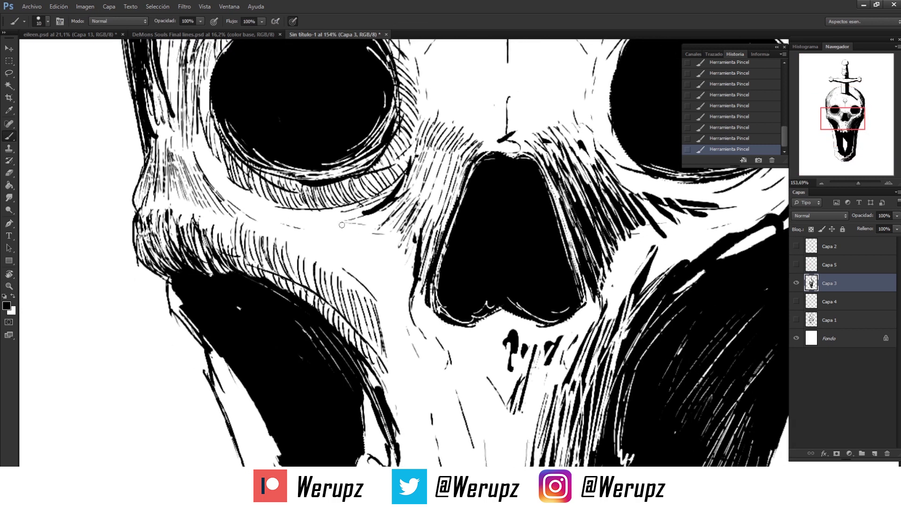
{"action": "left_click_drag", "start_coordinate": [211, 159], "coordinate": [212, 188]}
{"action": "mouse_move", "coordinate": [227, 184]}
{"action": "left_mouse_down"}
{"action": "mouse_move", "coordinate": [237, 215]}
{"action": "mouse_move", "coordinate": [308, 229]}
{"action": "left_mouse_up"}
{"action": "mouse_move", "coordinate": [314, 210]}
{"action": "left_mouse_down"}
{"action": "mouse_move", "coordinate": [321, 232]}
{"action": "mouse_move", "coordinate": [406, 291]}
{"action": "mouse_move", "coordinate": [424, 290]}
{"action": "left_mouse_up"}
Paint black beside the left tooth to narrow it into a point.
{"action": "key", "text": "z"}
{"action": "key", "text": "b"}
{"action": "mouse_move", "coordinate": [342, 242]}
{"action": "left_mouse_down"}
{"action": "mouse_move", "coordinate": [322, 328]}
{"action": "mouse_move", "coordinate": [331, 331]}
{"action": "left_mouse_up"}
{"action": "mouse_move", "coordinate": [328, 293]}
{"action": "left_mouse_down"}
{"action": "mouse_move", "coordinate": [347, 334]}
{"action": "mouse_move", "coordinate": [333, 282]}
{"action": "left_mouse_up"}
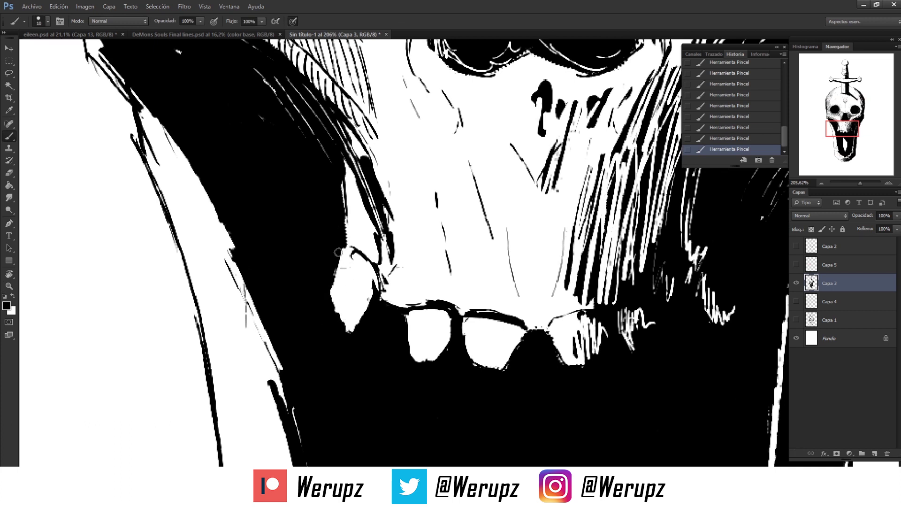
{"action": "mouse_move", "coordinate": [353, 240]}
{"action": "left_mouse_down"}
{"action": "mouse_move", "coordinate": [345, 295]}
{"action": "mouse_move", "coordinate": [336, 274]}
{"action": "mouse_move", "coordinate": [357, 254]}
{"action": "left_mouse_up"}
Thin the black strands beside the left tooth with white strokes.
{"action": "key", "text": "x"}
{"action": "left_click_drag", "start_coordinate": [359, 216], "coordinate": [385, 316]}
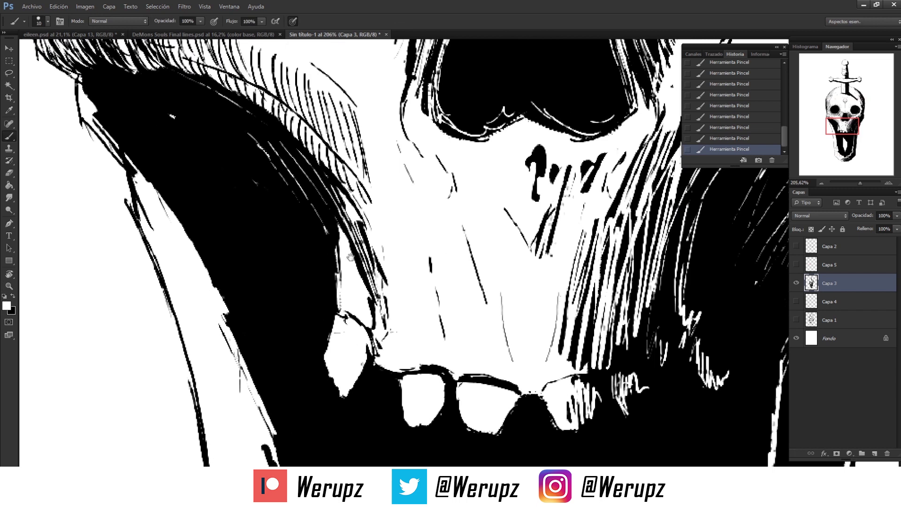
{"action": "left_click_drag", "start_coordinate": [350, 257], "coordinate": [409, 318]}
{"action": "mouse_move", "coordinate": [329, 190]}
{"action": "left_mouse_down"}
{"action": "mouse_move", "coordinate": [357, 229]}
{"action": "mouse_move", "coordinate": [370, 224]}
{"action": "left_mouse_up"}
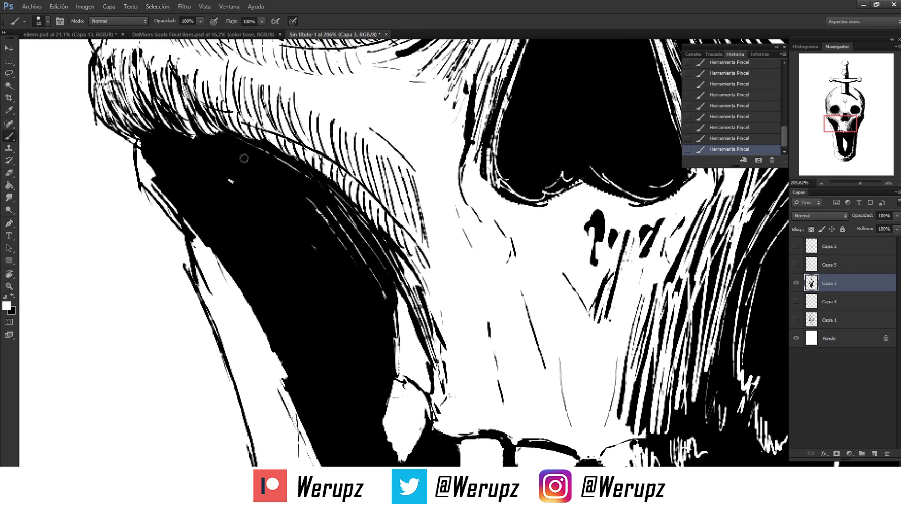
Cut thin white hatching lines into the black mouth shadow along its edge.
{"action": "left_click_drag", "start_coordinate": [160, 184], "coordinate": [204, 243]}
{"action": "mouse_move", "coordinate": [143, 143]}
{"action": "left_mouse_down"}
{"action": "mouse_move", "coordinate": [185, 202]}
{"action": "mouse_move", "coordinate": [222, 137]}
{"action": "left_mouse_up"}
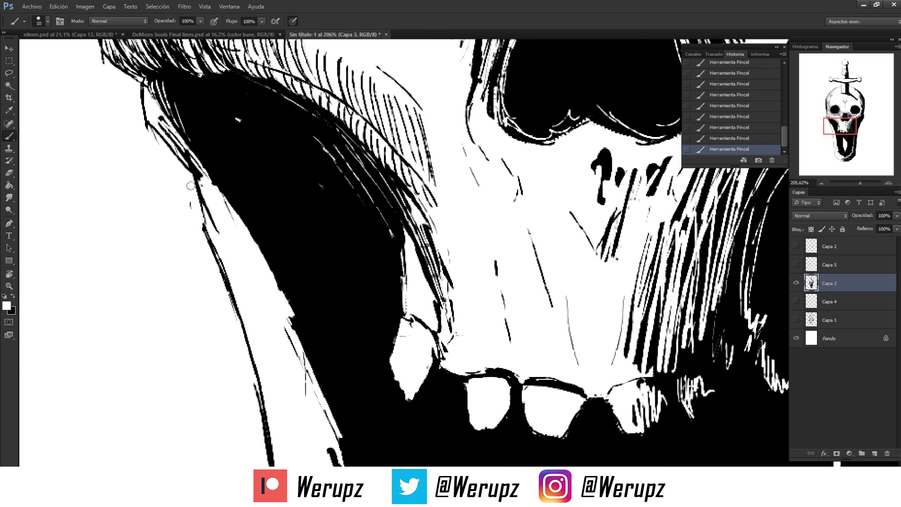
{"action": "left_click_drag", "start_coordinate": [202, 99], "coordinate": [248, 157]}
{"action": "mouse_move", "coordinate": [225, 117]}
{"action": "left_mouse_down"}
{"action": "mouse_move", "coordinate": [251, 159]}
{"action": "mouse_move", "coordinate": [271, 135]}
{"action": "left_mouse_up"}
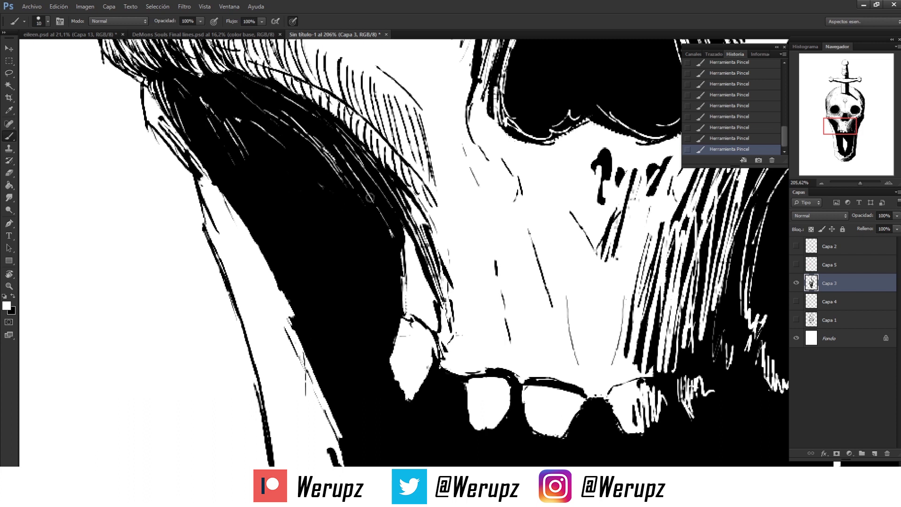
{"action": "scroll", "coordinate": [291, 154], "scroll_direction": "down", "scroll_amount": 5}
{"action": "scroll", "coordinate": [401, 271], "scroll_direction": "up", "scroll_amount": 2}
{"action": "scroll", "coordinate": [402, 271], "scroll_direction": "down", "scroll_amount": 2}
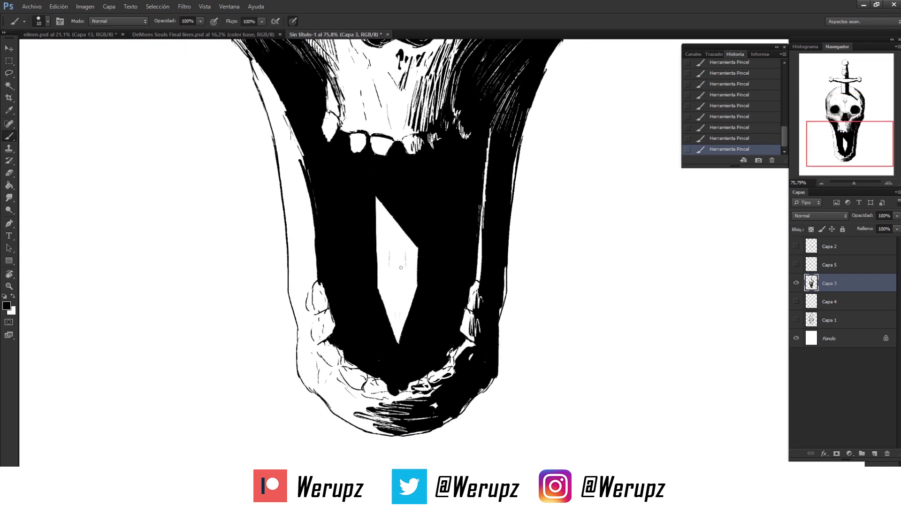
Set black as the painting colour and draw a centre line down the white blade.
{"action": "scroll", "coordinate": [363, 258], "scroll_direction": "up", "scroll_amount": 3}
{"action": "key", "text": "x"}
{"action": "key", "text": "x"}
{"action": "mouse_move", "coordinate": [352, 201]}
{"action": "left_mouse_down"}
{"action": "mouse_move", "coordinate": [355, 265]}
{"action": "mouse_move", "coordinate": [359, 252]}
{"action": "left_mouse_up"}
{"action": "key", "text": "ctrl+z"}
{"action": "key", "text": "ctrl+z"}
{"action": "key", "text": "x"}
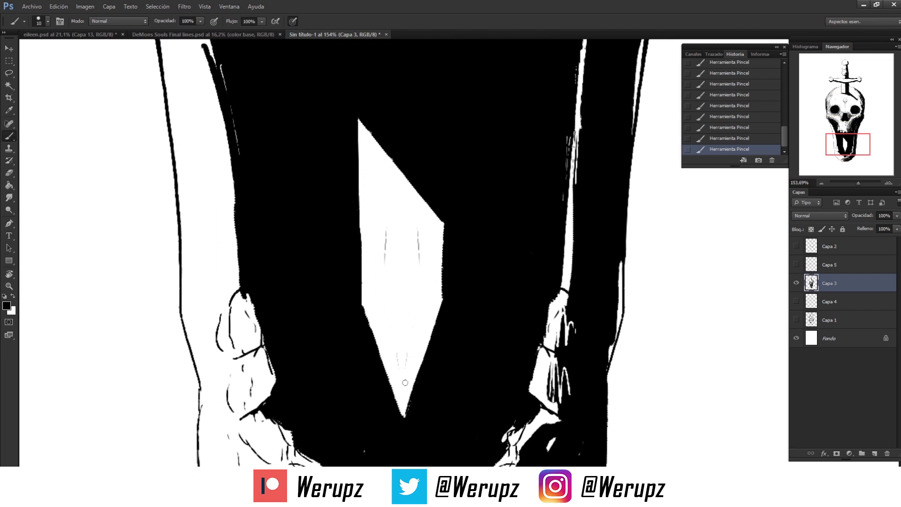
{"action": "left_click_drag", "start_coordinate": [404, 413], "coordinate": [401, 247]}
{"action": "mouse_move", "coordinate": [400, 309]}
{"action": "left_mouse_down"}
{"action": "mouse_move", "coordinate": [398, 170]}
{"action": "mouse_move", "coordinate": [404, 267]}
{"action": "left_mouse_up"}
Hatch the blade's upper right, middle and right edge down to the tip with vertical strokes.
{"action": "mouse_move", "coordinate": [405, 180]}
{"action": "left_mouse_down"}
{"action": "mouse_move", "coordinate": [411, 279]}
{"action": "mouse_move", "coordinate": [419, 248]}
{"action": "mouse_move", "coordinate": [432, 269]}
{"action": "left_mouse_up"}
{"action": "mouse_move", "coordinate": [432, 215]}
{"action": "left_mouse_down"}
{"action": "mouse_move", "coordinate": [437, 267]}
{"action": "mouse_move", "coordinate": [409, 383]}
{"action": "left_mouse_up"}
{"action": "mouse_move", "coordinate": [405, 279]}
{"action": "left_mouse_down"}
{"action": "mouse_move", "coordinate": [406, 401]}
{"action": "mouse_move", "coordinate": [413, 329]}
{"action": "mouse_move", "coordinate": [416, 375]}
{"action": "mouse_move", "coordinate": [425, 352]}
{"action": "left_mouse_up"}
{"action": "mouse_move", "coordinate": [426, 262]}
{"action": "left_mouse_down"}
{"action": "mouse_move", "coordinate": [434, 347]}
{"action": "mouse_move", "coordinate": [441, 319]}
{"action": "left_mouse_up"}
{"action": "left_click_drag", "start_coordinate": [443, 219], "coordinate": [436, 321]}
{"action": "left_click_drag", "start_coordinate": [421, 280], "coordinate": [421, 363]}
{"action": "mouse_move", "coordinate": [410, 274]}
{"action": "left_mouse_down"}
{"action": "mouse_move", "coordinate": [413, 349]}
{"action": "mouse_move", "coordinate": [401, 401]}
{"action": "left_mouse_up"}
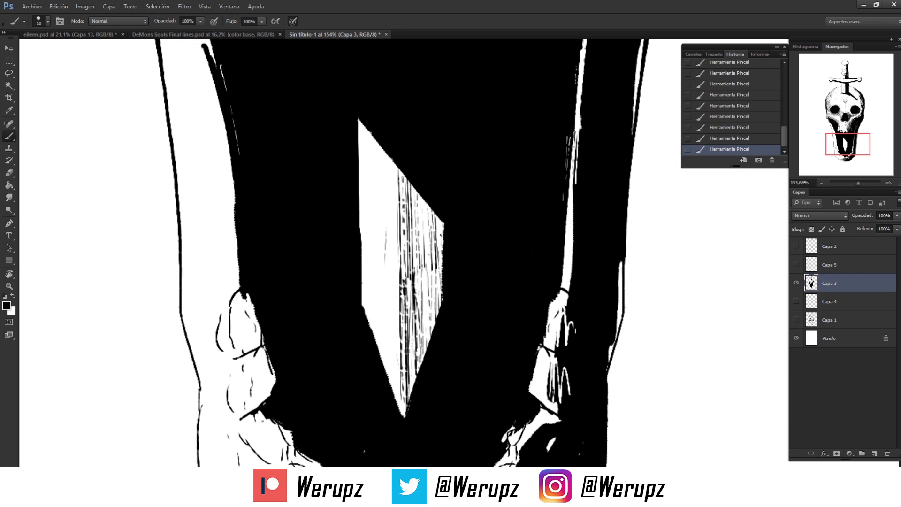
Add final vertical hatching to the blade's centre-left.
{"action": "mouse_move", "coordinate": [421, 286]}
{"action": "left_mouse_down"}
{"action": "mouse_move", "coordinate": [421, 366]}
{"action": "mouse_move", "coordinate": [421, 317]}
{"action": "left_mouse_up"}
{"action": "left_click_drag", "start_coordinate": [405, 177], "coordinate": [408, 283]}
{"action": "left_click_drag", "start_coordinate": [423, 200], "coordinate": [425, 252]}
{"action": "scroll", "coordinate": [416, 283], "scroll_direction": "down", "scroll_amount": 5}
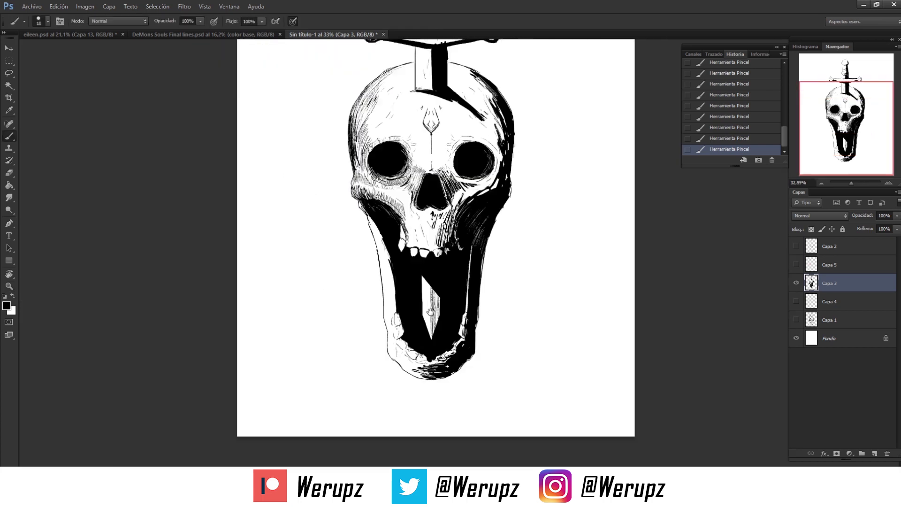
Edge the black blade's left side in white and add white vertical hatching across it.
{"action": "scroll", "coordinate": [440, 161], "scroll_direction": "up", "scroll_amount": 3}
{"action": "scroll", "coordinate": [440, 161], "scroll_direction": "up", "scroll_amount": 2}
{"action": "key", "text": "x"}
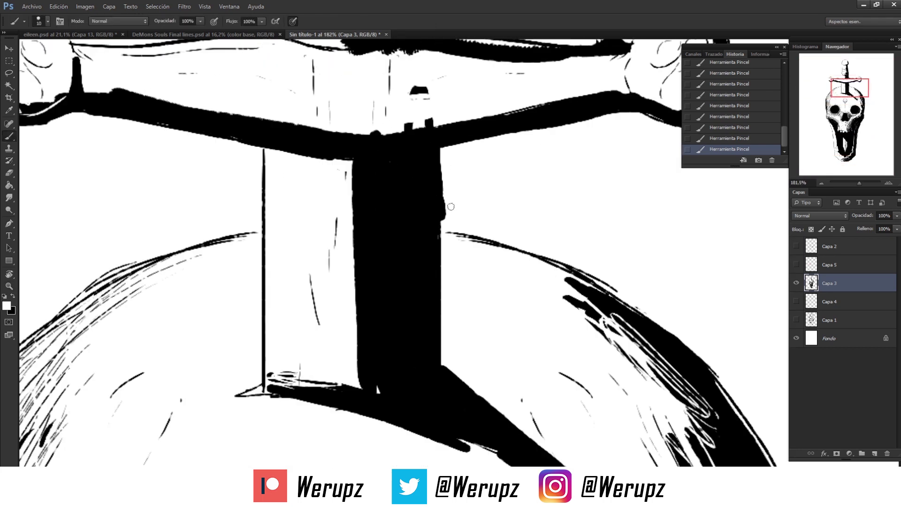
{"action": "key", "text": "x"}
{"action": "key", "text": "x"}
{"action": "mouse_move", "coordinate": [357, 171]}
{"action": "left_mouse_down"}
{"action": "mouse_move", "coordinate": [364, 347]}
{"action": "mouse_move", "coordinate": [366, 302]}
{"action": "mouse_move", "coordinate": [381, 370]}
{"action": "left_mouse_up"}
{"action": "left_click_drag", "start_coordinate": [382, 305], "coordinate": [398, 352]}
{"action": "mouse_move", "coordinate": [404, 262]}
{"action": "left_mouse_down"}
{"action": "mouse_move", "coordinate": [419, 345]}
{"action": "mouse_move", "coordinate": [423, 279]}
{"action": "mouse_move", "coordinate": [404, 366]}
{"action": "mouse_move", "coordinate": [396, 343]}
{"action": "left_mouse_up"}
{"action": "left_click_drag", "start_coordinate": [374, 243], "coordinate": [375, 326]}
{"action": "left_click_drag", "start_coordinate": [365, 159], "coordinate": [388, 249]}
Add white vertical hatching to the upper blade below the crossguard.
{"action": "left_click_drag", "start_coordinate": [390, 169], "coordinate": [393, 265]}
{"action": "left_click_drag", "start_coordinate": [399, 181], "coordinate": [407, 235]}
{"action": "mouse_move", "coordinate": [404, 164]}
{"action": "left_mouse_down"}
{"action": "mouse_move", "coordinate": [416, 256]}
{"action": "mouse_move", "coordinate": [424, 247]}
{"action": "left_mouse_up"}
{"action": "left_click_drag", "start_coordinate": [434, 162], "coordinate": [436, 300]}
{"action": "mouse_move", "coordinate": [379, 343]}
{"action": "left_mouse_down"}
{"action": "mouse_move", "coordinate": [378, 232]}
{"action": "mouse_move", "coordinate": [371, 360]}
{"action": "left_mouse_up"}
{"action": "scroll", "coordinate": [265, 269], "scroll_direction": "down", "scroll_amount": 3}
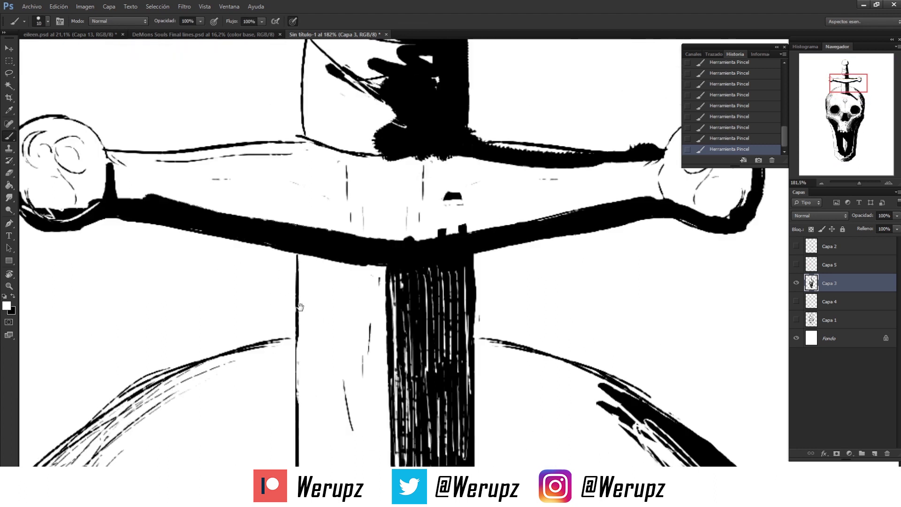
{"action": "scroll", "coordinate": [277, 246], "scroll_direction": "down", "scroll_amount": 5}
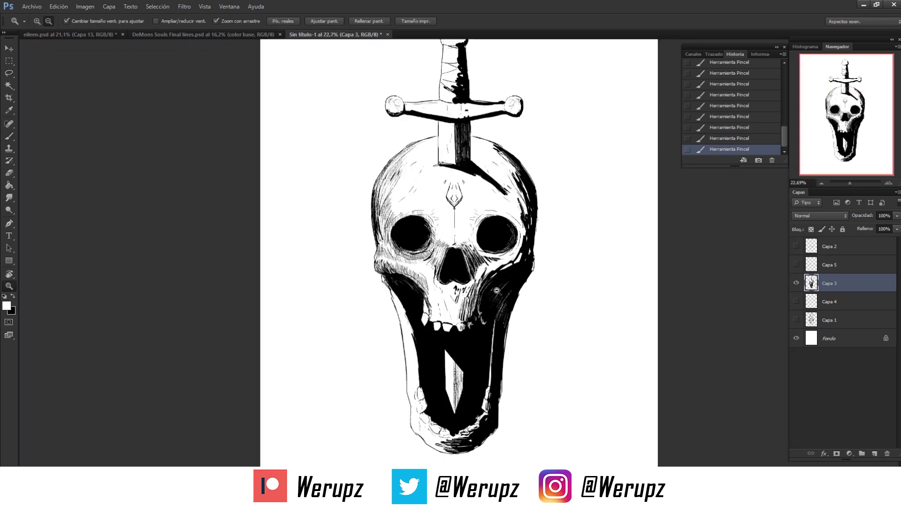
Bring the skull back into view and add a hatching line on the cheek.
{"action": "scroll", "coordinate": [471, 229], "scroll_direction": "up", "scroll_amount": 5}
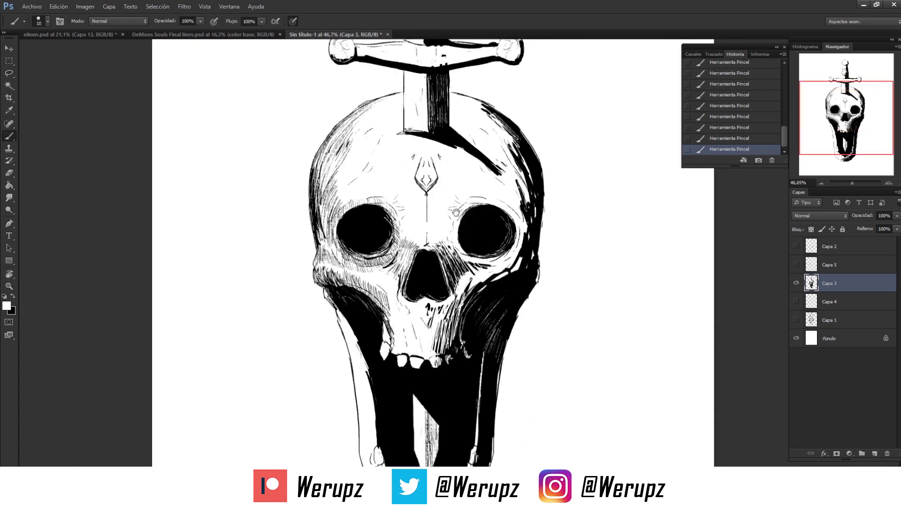
{"action": "left_click_drag", "start_coordinate": [455, 212], "coordinate": [449, 143]}
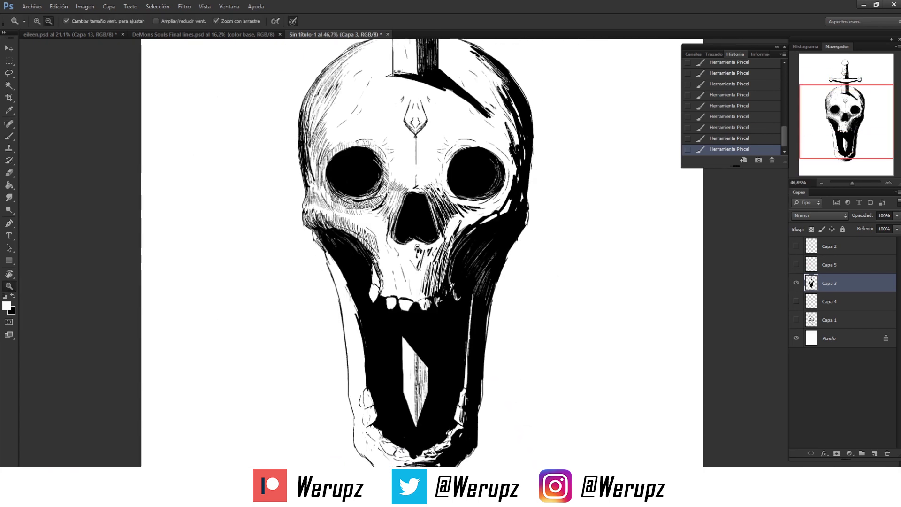
{"action": "scroll", "coordinate": [428, 228], "scroll_direction": "up", "scroll_amount": 2}
{"action": "scroll", "coordinate": [372, 294], "scroll_direction": "up", "scroll_amount": 2}
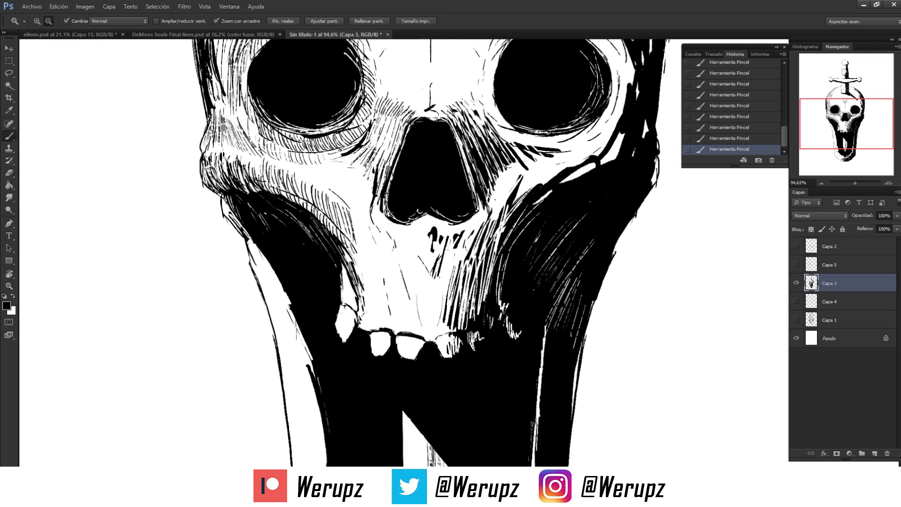
{"action": "left_click_drag", "start_coordinate": [365, 247], "coordinate": [369, 285]}
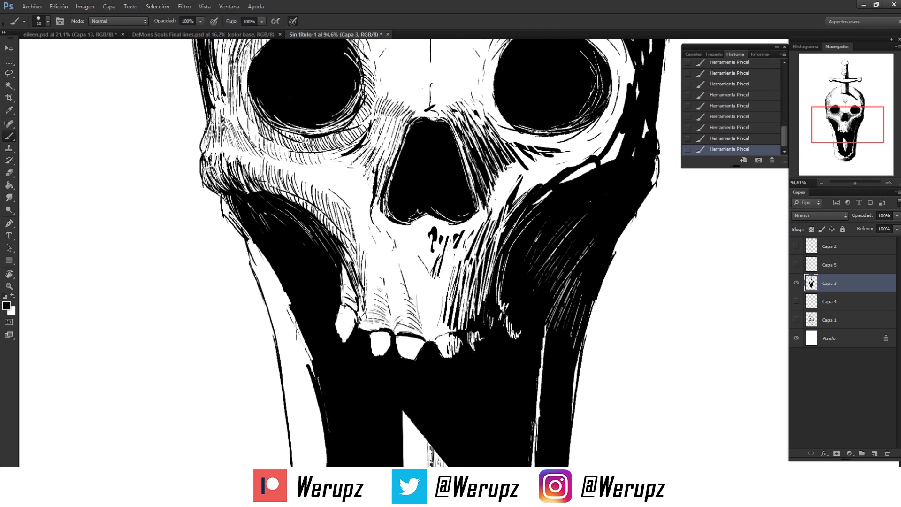
Pan around the skull's upper left, jaw and forehead, and switch the painting colour to white.
{"action": "left_click_drag", "start_coordinate": [393, 285], "coordinate": [408, 327]}
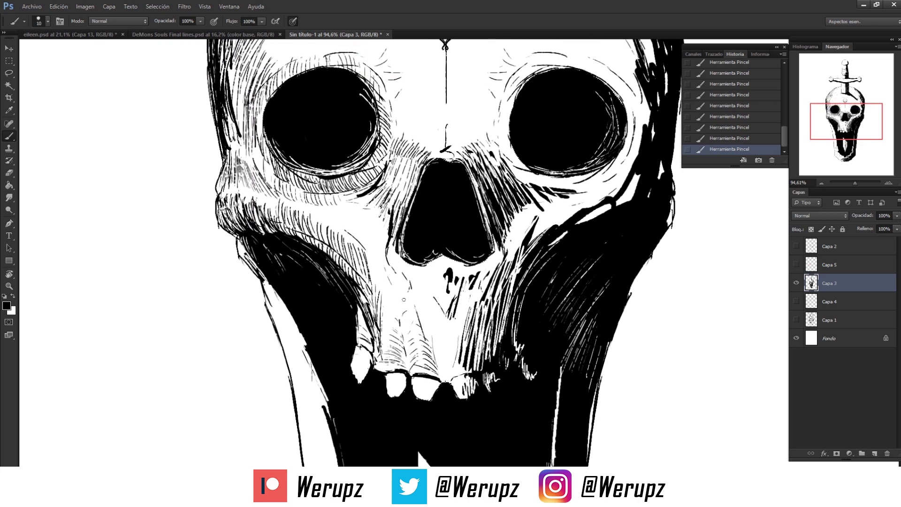
{"action": "left_click_drag", "start_coordinate": [381, 247], "coordinate": [404, 288]}
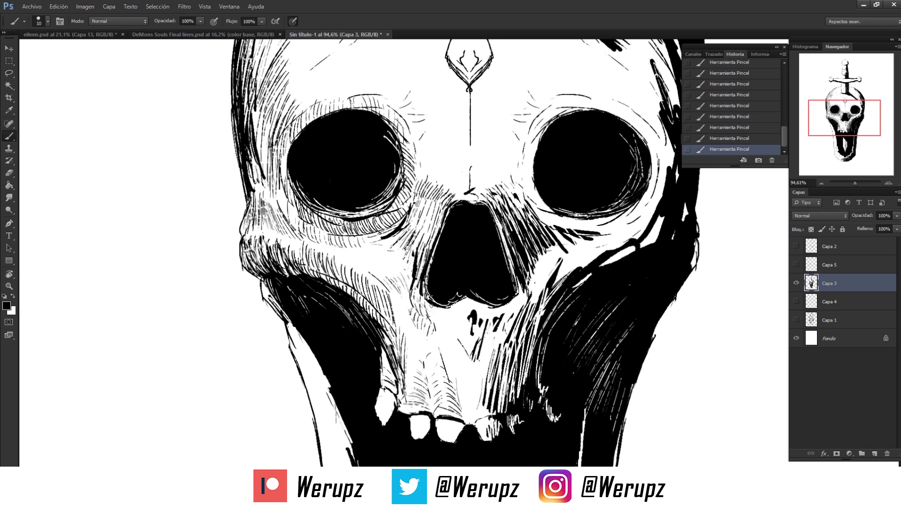
{"action": "left_click_drag", "start_coordinate": [450, 305], "coordinate": [407, 263]}
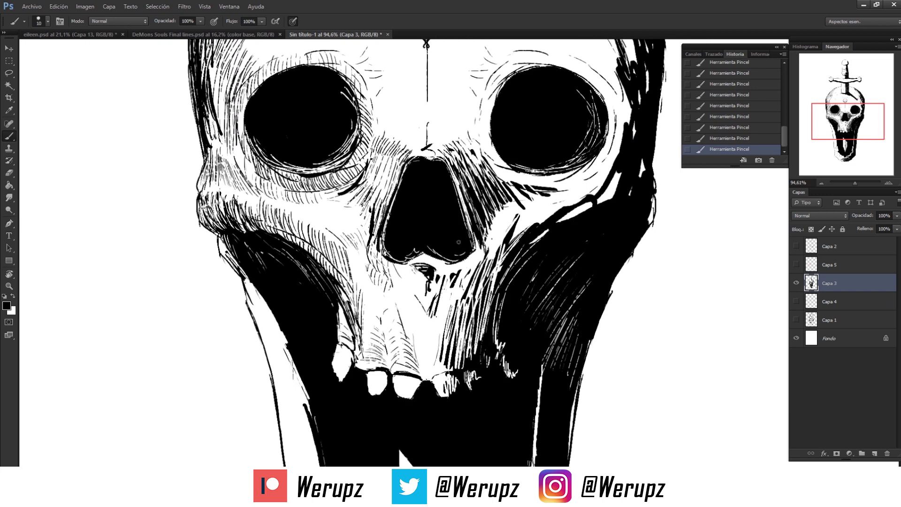
{"action": "mouse_move", "coordinate": [479, 255]}
{"action": "left_mouse_down"}
{"action": "mouse_move", "coordinate": [448, 276]}
{"action": "mouse_move", "coordinate": [470, 245]}
{"action": "mouse_move", "coordinate": [432, 258]}
{"action": "mouse_move", "coordinate": [449, 235]}
{"action": "left_mouse_up"}
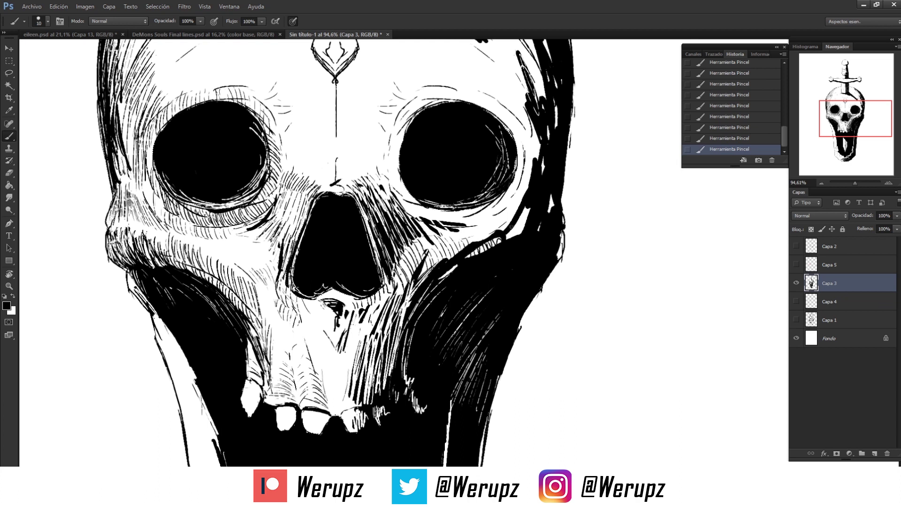
{"action": "left_click_drag", "start_coordinate": [517, 200], "coordinate": [525, 242]}
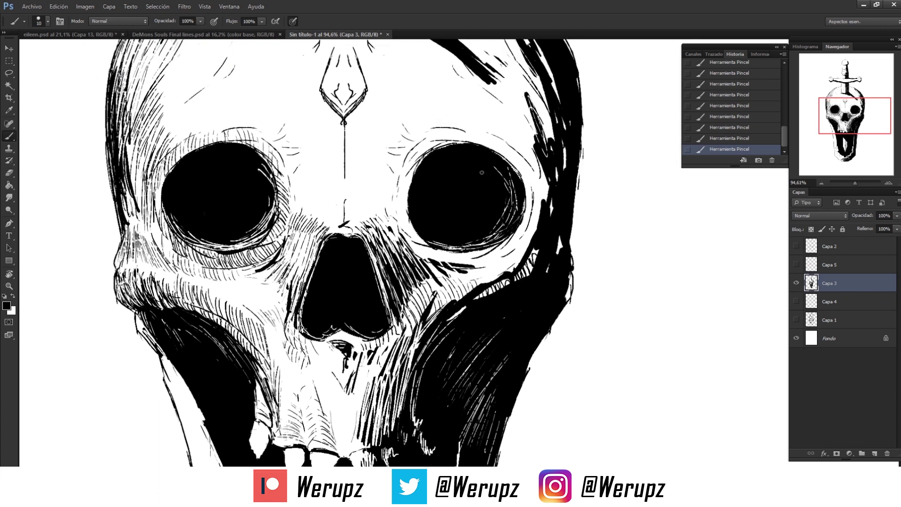
{"action": "mouse_move", "coordinate": [462, 190]}
{"action": "left_mouse_down"}
{"action": "mouse_move", "coordinate": [439, 227]}
{"action": "mouse_move", "coordinate": [440, 200]}
{"action": "left_mouse_up"}
{"action": "key", "text": "x"}
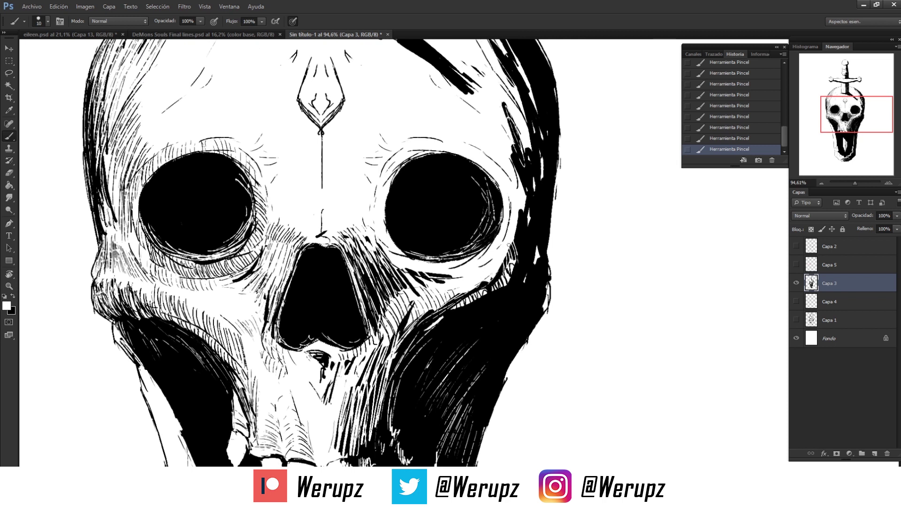
{"action": "left_click_drag", "start_coordinate": [522, 218], "coordinate": [523, 296]}
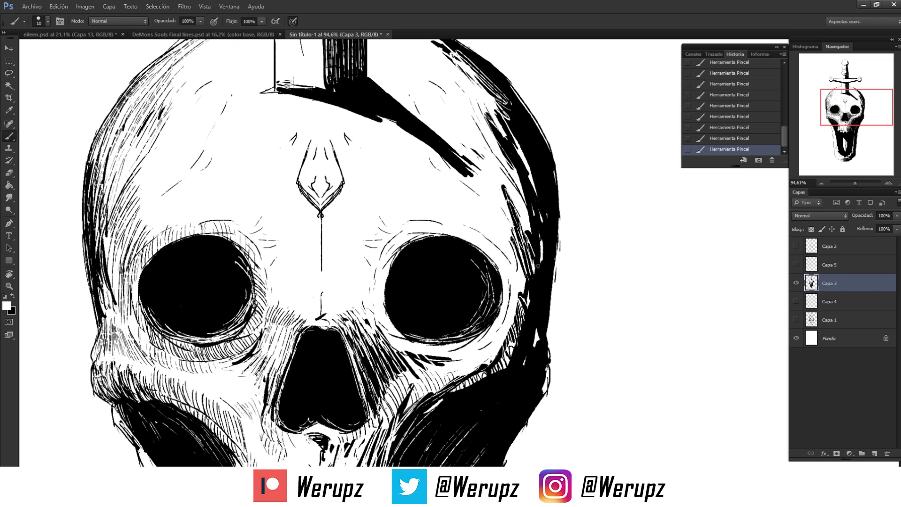
Clean the skull's right edge with white and hatch down the right side of the dome.
{"action": "left_click_drag", "start_coordinate": [521, 164], "coordinate": [528, 247]}
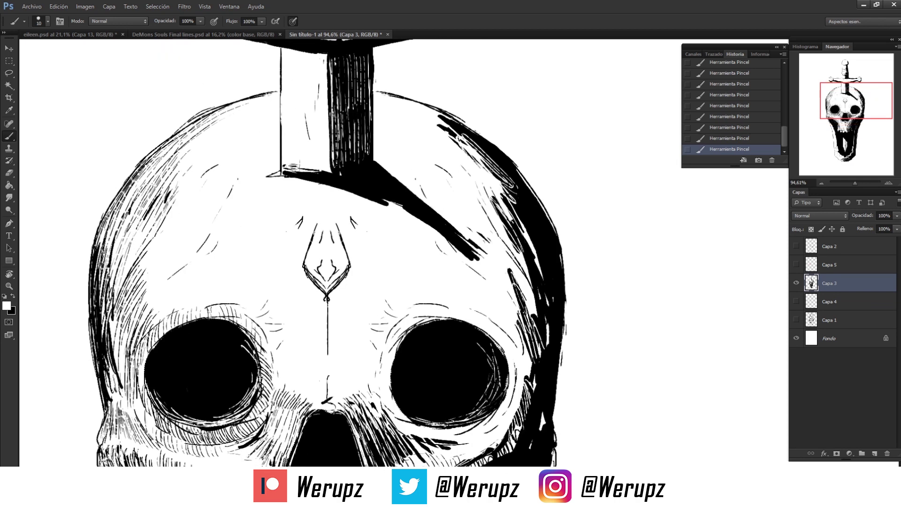
{"action": "left_click_drag", "start_coordinate": [483, 146], "coordinate": [532, 246]}
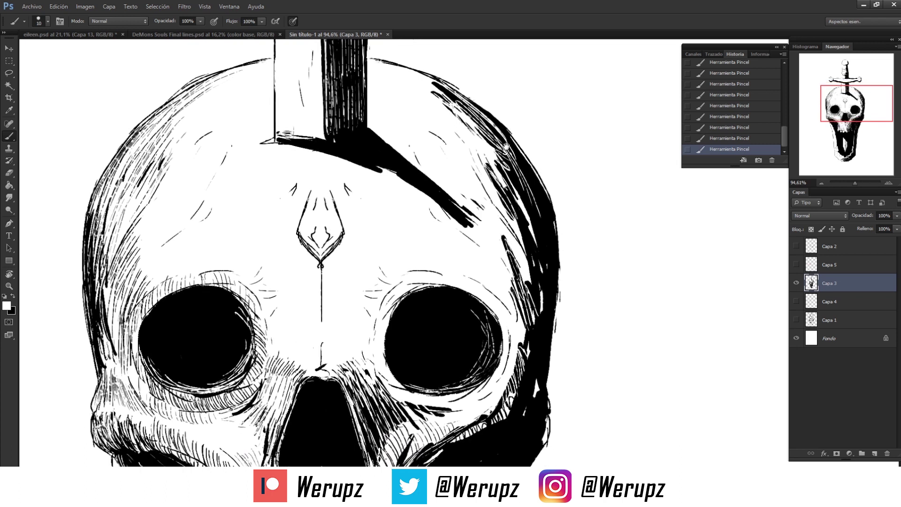
{"action": "key", "text": "x"}
{"action": "left_click_drag", "start_coordinate": [490, 199], "coordinate": [475, 155]}
{"action": "mouse_move", "coordinate": [496, 197]}
{"action": "left_mouse_down"}
{"action": "mouse_move", "coordinate": [468, 237]}
{"action": "mouse_move", "coordinate": [471, 277]}
{"action": "left_mouse_up"}
{"action": "mouse_move", "coordinate": [504, 227]}
{"action": "left_mouse_down"}
{"action": "mouse_move", "coordinate": [482, 257]}
{"action": "mouse_move", "coordinate": [500, 303]}
{"action": "left_mouse_up"}
{"action": "mouse_move", "coordinate": [519, 254]}
{"action": "left_mouse_down"}
{"action": "mouse_move", "coordinate": [488, 300]}
{"action": "mouse_move", "coordinate": [516, 263]}
{"action": "mouse_move", "coordinate": [516, 323]}
{"action": "left_mouse_up"}
{"action": "key", "text": "x"}
{"action": "key", "text": "x"}
{"action": "mouse_move", "coordinate": [526, 281]}
{"action": "left_mouse_down"}
{"action": "mouse_move", "coordinate": [511, 248]}
{"action": "mouse_move", "coordinate": [516, 214]}
{"action": "mouse_move", "coordinate": [474, 229]}
{"action": "left_mouse_up"}
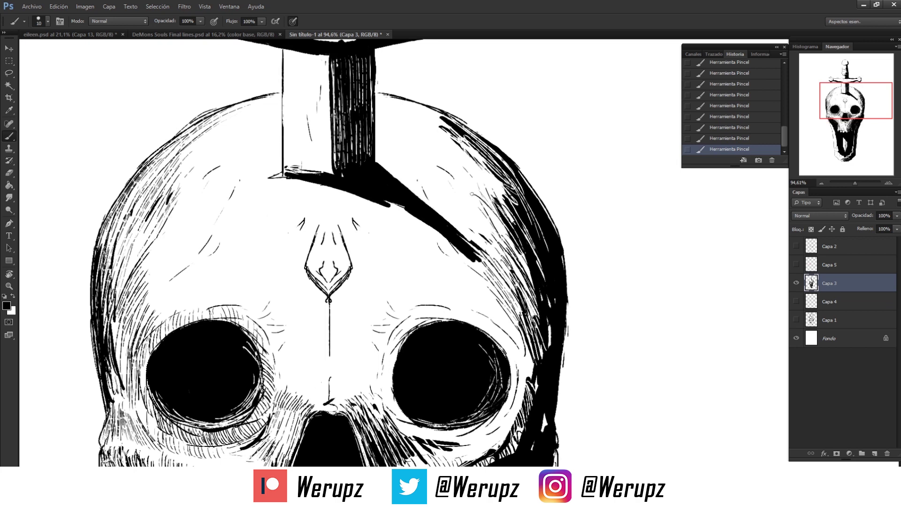
Darken the skull's upper-right dome and edge with dense black hatching.
{"action": "mouse_move", "coordinate": [399, 99]}
{"action": "left_mouse_down"}
{"action": "mouse_move", "coordinate": [448, 126]}
{"action": "mouse_move", "coordinate": [497, 206]}
{"action": "left_mouse_up"}
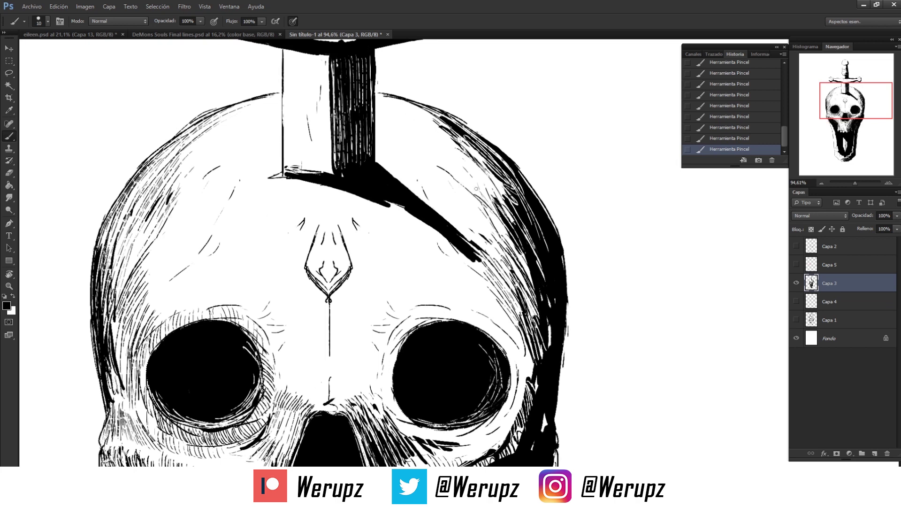
{"action": "mouse_move", "coordinate": [446, 188]}
{"action": "left_mouse_down"}
{"action": "mouse_move", "coordinate": [474, 213]}
{"action": "mouse_move", "coordinate": [479, 243]}
{"action": "left_mouse_up"}
{"action": "left_click_drag", "start_coordinate": [470, 197], "coordinate": [482, 247]}
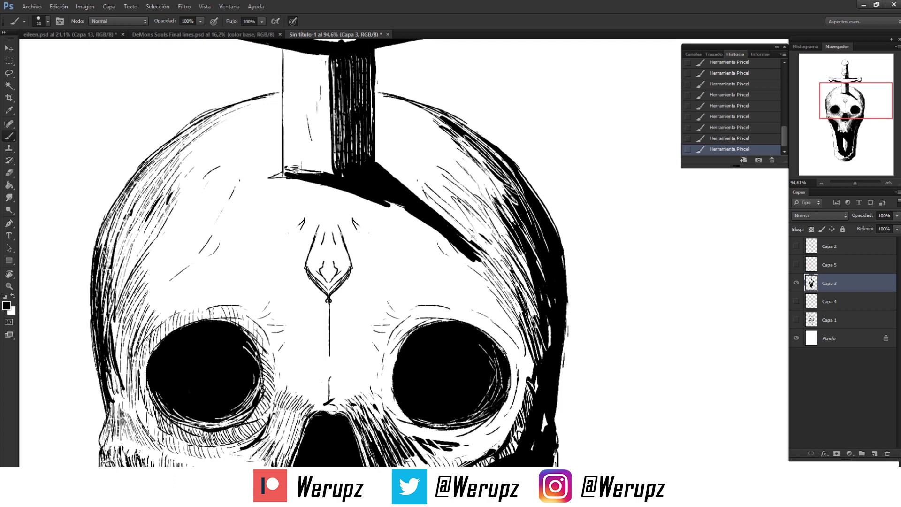
{"action": "left_click_drag", "start_coordinate": [472, 204], "coordinate": [494, 231]}
{"action": "left_click_drag", "start_coordinate": [497, 219], "coordinate": [511, 239]}
{"action": "mouse_move", "coordinate": [443, 155]}
{"action": "left_mouse_down"}
{"action": "mouse_move", "coordinate": [471, 193]}
{"action": "mouse_move", "coordinate": [423, 122]}
{"action": "left_mouse_up"}
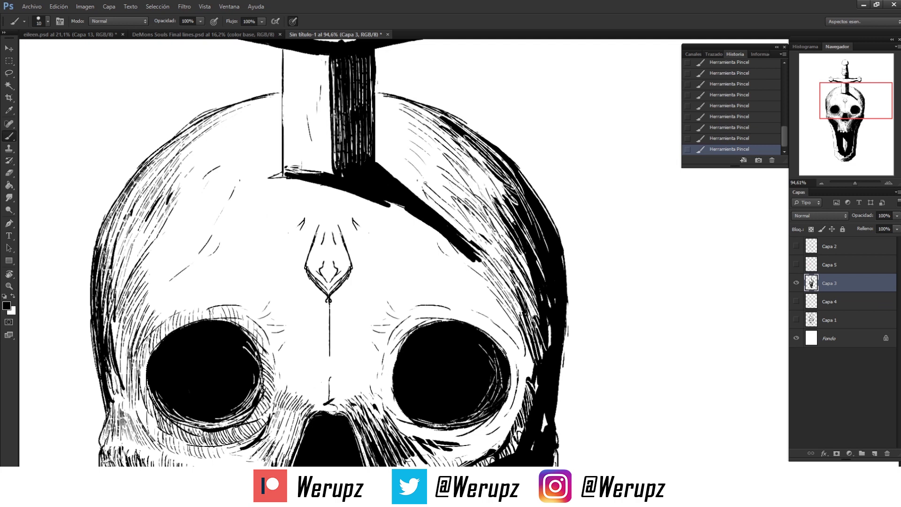
{"action": "mouse_move", "coordinate": [392, 127]}
{"action": "left_mouse_down"}
{"action": "mouse_move", "coordinate": [413, 106]}
{"action": "mouse_move", "coordinate": [483, 162]}
{"action": "mouse_move", "coordinate": [502, 200]}
{"action": "left_mouse_up"}
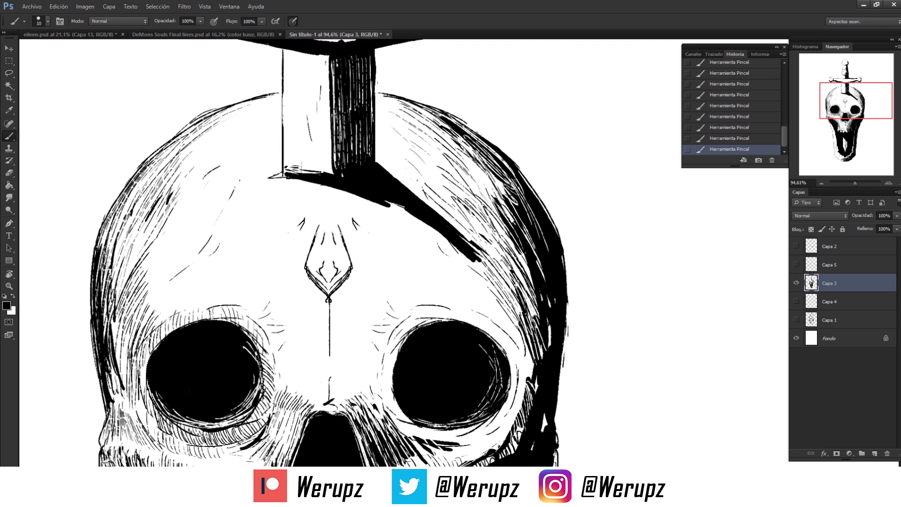
{"action": "left_click_drag", "start_coordinate": [479, 143], "coordinate": [511, 171]}
{"action": "left_click_drag", "start_coordinate": [515, 196], "coordinate": [470, 107]}
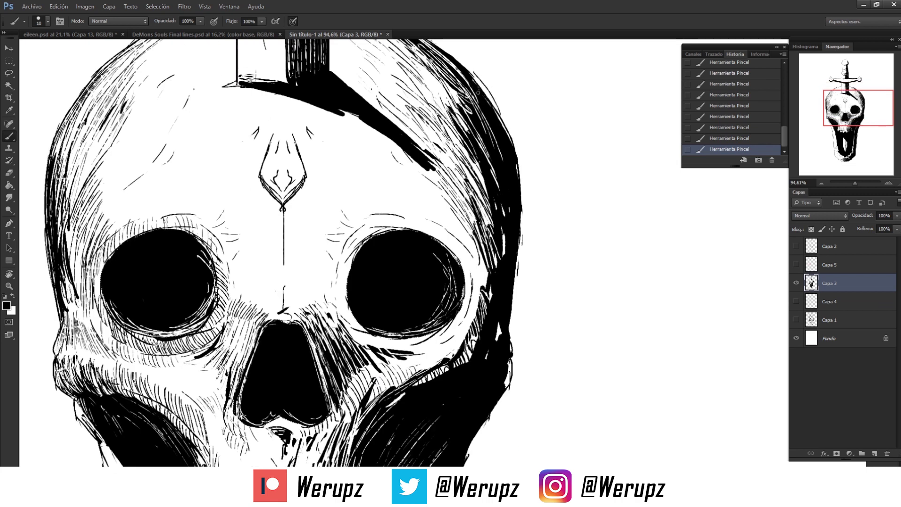
Zoom in on the sword base and forehead, then hatch diagonally across the forehead.
{"action": "key", "text": "x"}
{"action": "key", "text": "x"}
{"action": "left_click_drag", "start_coordinate": [505, 174], "coordinate": [507, 116]}
{"action": "key", "text": "x"}
{"action": "key", "text": "x"}
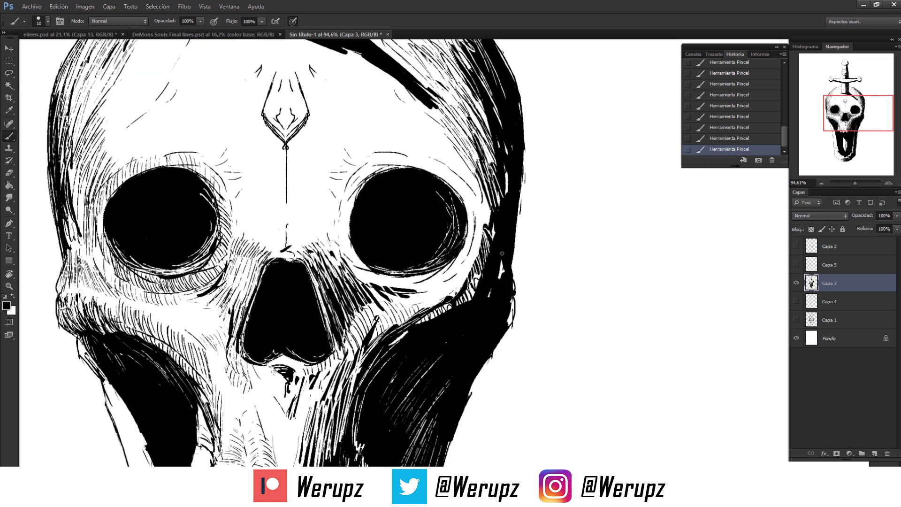
{"action": "left_click_drag", "start_coordinate": [501, 253], "coordinate": [484, 151]}
{"action": "key", "text": "x"}
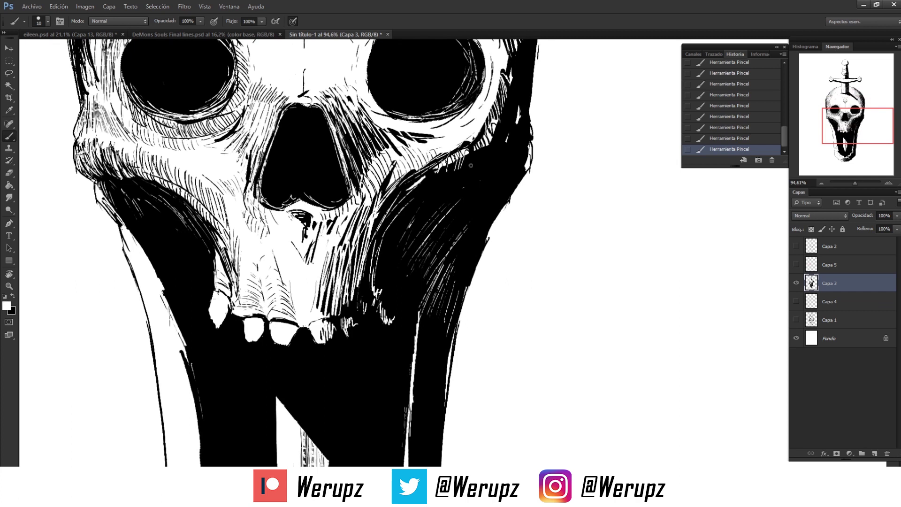
{"action": "left_click_drag", "start_coordinate": [506, 114], "coordinate": [492, 184]}
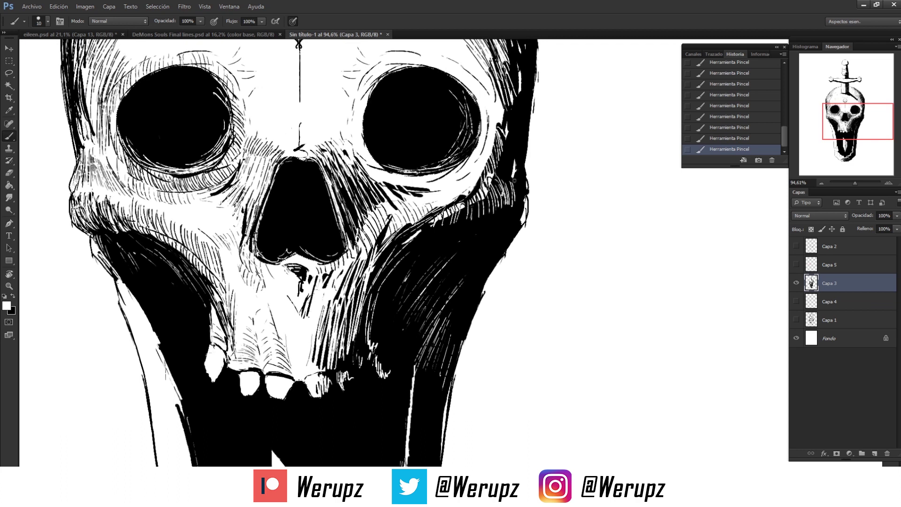
{"action": "left_click_drag", "start_coordinate": [516, 185], "coordinate": [500, 220]}
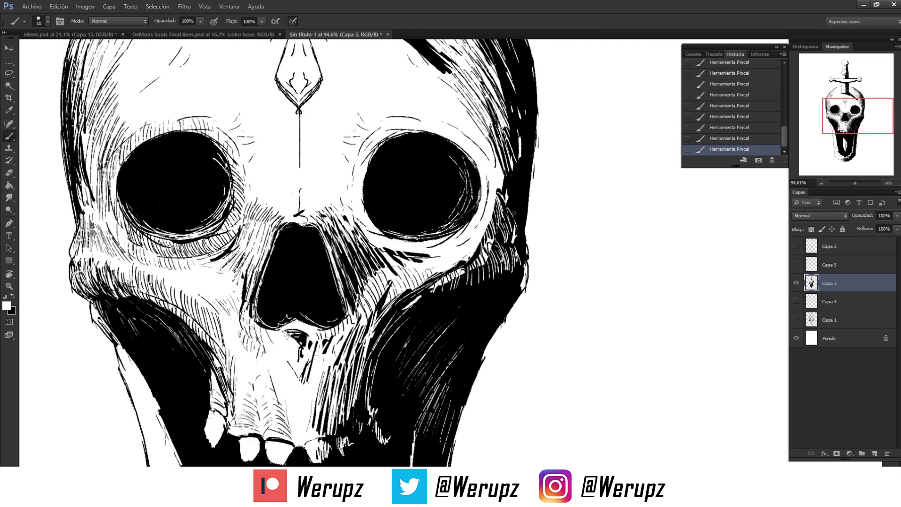
{"action": "key", "text": "z"}
{"action": "mouse_move", "coordinate": [519, 282]}
{"action": "left_mouse_down"}
{"action": "mouse_move", "coordinate": [502, 289]}
{"action": "mouse_move", "coordinate": [488, 195]}
{"action": "left_mouse_up"}
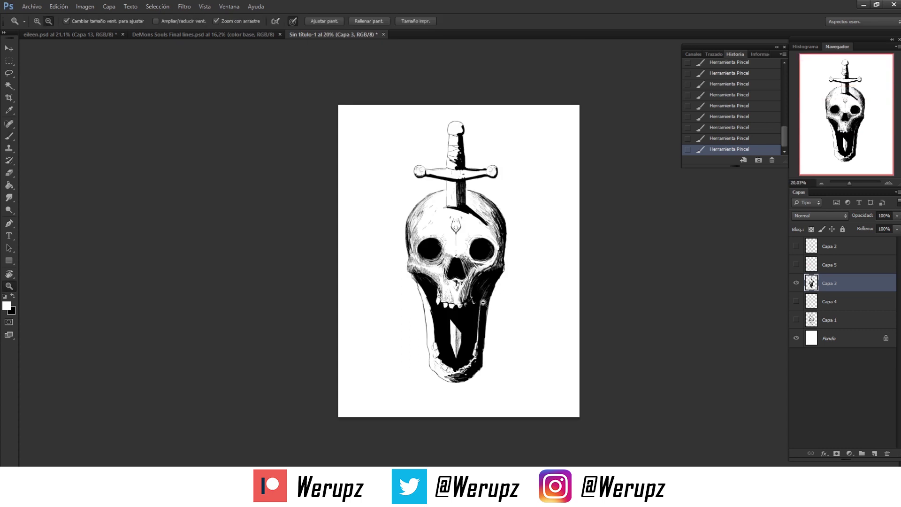
{"action": "key", "text": "z"}
{"action": "left_click_drag", "start_coordinate": [491, 298], "coordinate": [443, 210]}
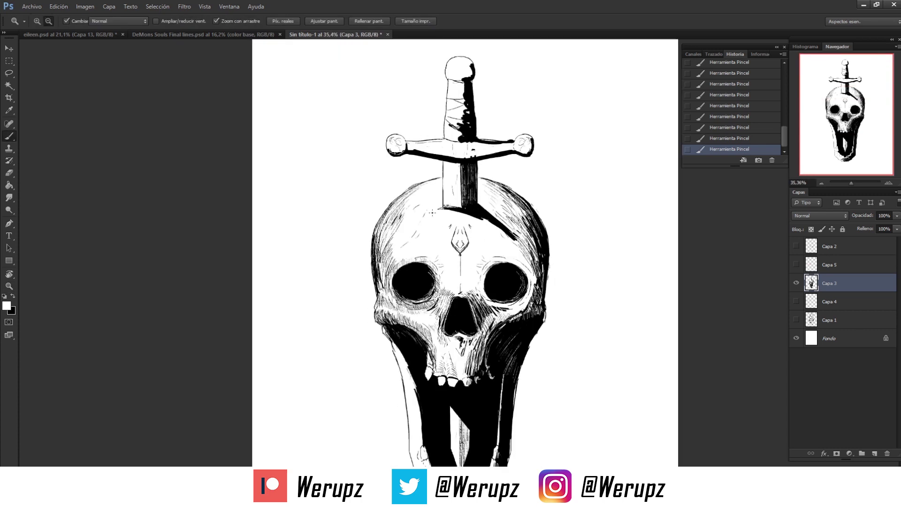
{"action": "key", "text": "x"}
{"action": "left_click_drag", "start_coordinate": [443, 210], "coordinate": [474, 207]}
{"action": "key", "text": "b"}
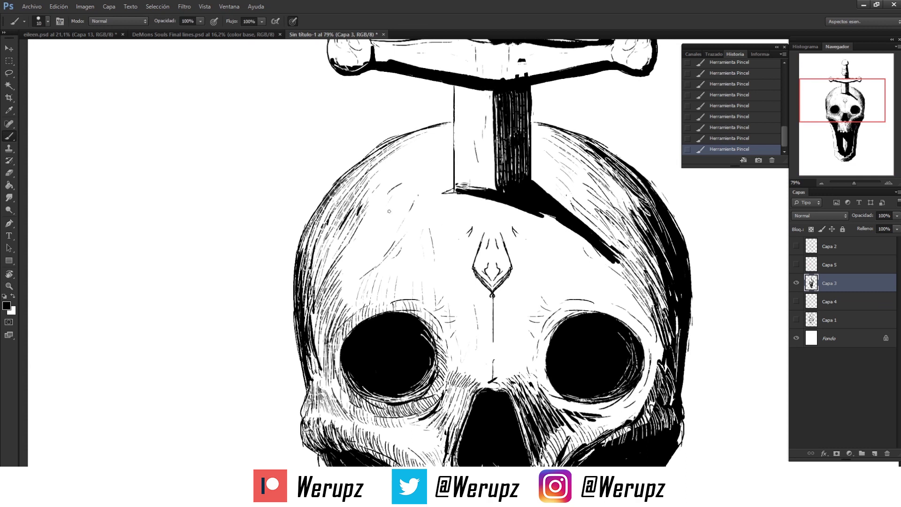
{"action": "left_click_drag", "start_coordinate": [393, 226], "coordinate": [381, 248]}
{"action": "left_click_drag", "start_coordinate": [387, 216], "coordinate": [376, 239]}
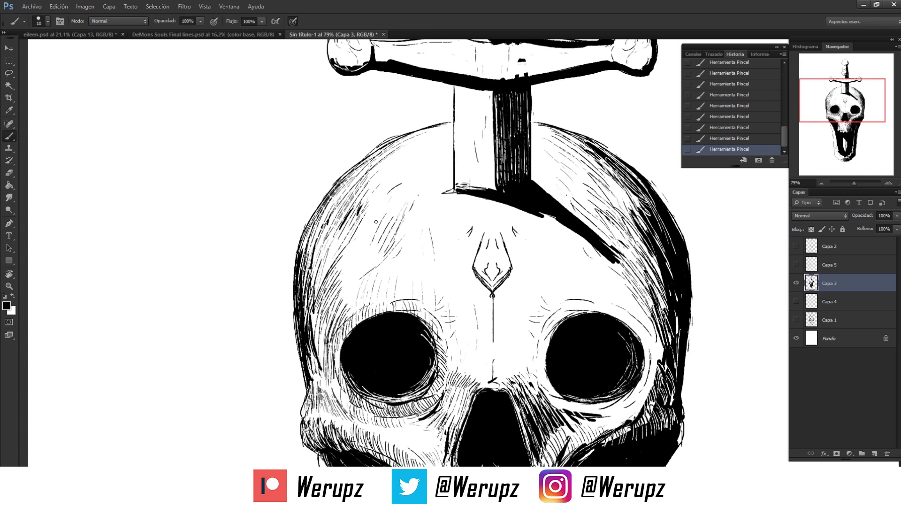
Shade the lower left side of the sword blade with vertical hatch lines.
{"action": "key", "text": "z"}
{"action": "key", "text": "ctrl+0"}
{"action": "key", "text": "b"}
{"action": "left_click_drag", "start_coordinate": [407, 199], "coordinate": [413, 300]}
{"action": "left_click_drag", "start_coordinate": [404, 215], "coordinate": [395, 295]}
{"action": "mouse_move", "coordinate": [391, 226]}
{"action": "left_mouse_down"}
{"action": "mouse_move", "coordinate": [392, 288]}
{"action": "mouse_move", "coordinate": [381, 283]}
{"action": "left_mouse_up"}
{"action": "left_click_drag", "start_coordinate": [375, 249], "coordinate": [374, 256]}
{"action": "mouse_move", "coordinate": [368, 237]}
{"action": "left_mouse_down"}
{"action": "mouse_move", "coordinate": [368, 285]}
{"action": "mouse_move", "coordinate": [357, 279]}
{"action": "left_mouse_up"}
Extend the vertical hatching up to the top of the blade's left side.
{"action": "left_click_drag", "start_coordinate": [359, 135], "coordinate": [365, 189]}
{"action": "mouse_move", "coordinate": [370, 137]}
{"action": "left_mouse_down"}
{"action": "mouse_move", "coordinate": [371, 182]}
{"action": "mouse_move", "coordinate": [391, 191]}
{"action": "left_mouse_up"}
{"action": "left_click_drag", "start_coordinate": [403, 140], "coordinate": [406, 232]}
{"action": "mouse_move", "coordinate": [397, 143]}
{"action": "left_mouse_down"}
{"action": "mouse_move", "coordinate": [397, 230]}
{"action": "mouse_move", "coordinate": [397, 207]}
{"action": "left_mouse_up"}
{"action": "key", "text": "z"}
{"action": "left_click_drag", "start_coordinate": [488, 94], "coordinate": [437, 93]}
Thicken the left crossguard ball's outline and shade its bottom and sides.
{"action": "left_click", "coordinate": [412, 147]}
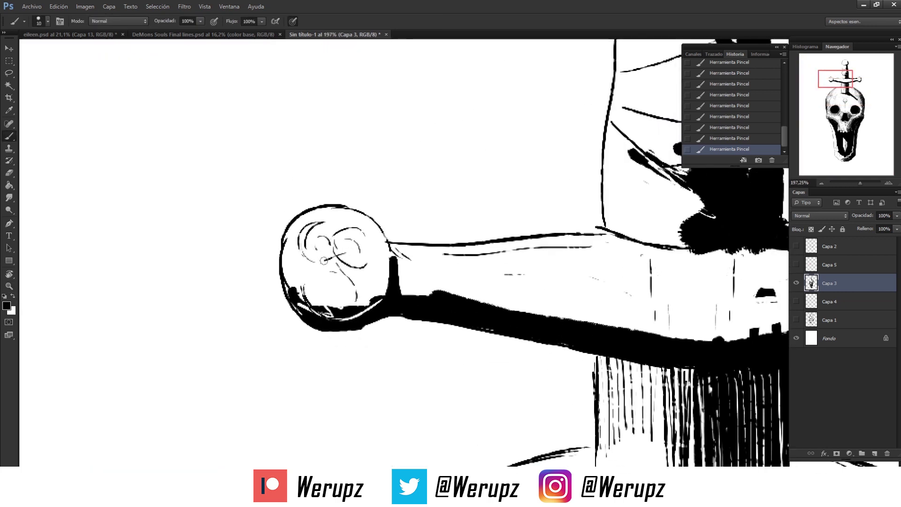
{"action": "left_click_drag", "start_coordinate": [324, 235], "coordinate": [311, 252]}
{"action": "mouse_move", "coordinate": [305, 292]}
{"action": "left_mouse_down"}
{"action": "mouse_move", "coordinate": [313, 285]}
{"action": "mouse_move", "coordinate": [362, 298]}
{"action": "left_mouse_up"}
{"action": "mouse_move", "coordinate": [310, 267]}
{"action": "left_mouse_down"}
{"action": "mouse_move", "coordinate": [364, 287]}
{"action": "mouse_move", "coordinate": [366, 230]}
{"action": "mouse_move", "coordinate": [377, 284]}
{"action": "mouse_move", "coordinate": [375, 260]}
{"action": "mouse_move", "coordinate": [351, 287]}
{"action": "left_mouse_up"}
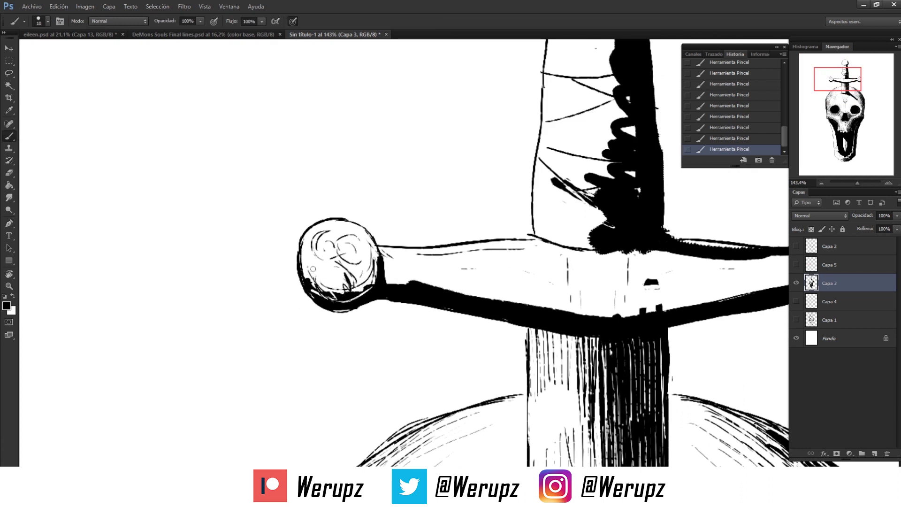
{"action": "left_click_drag", "start_coordinate": [303, 245], "coordinate": [315, 230]}
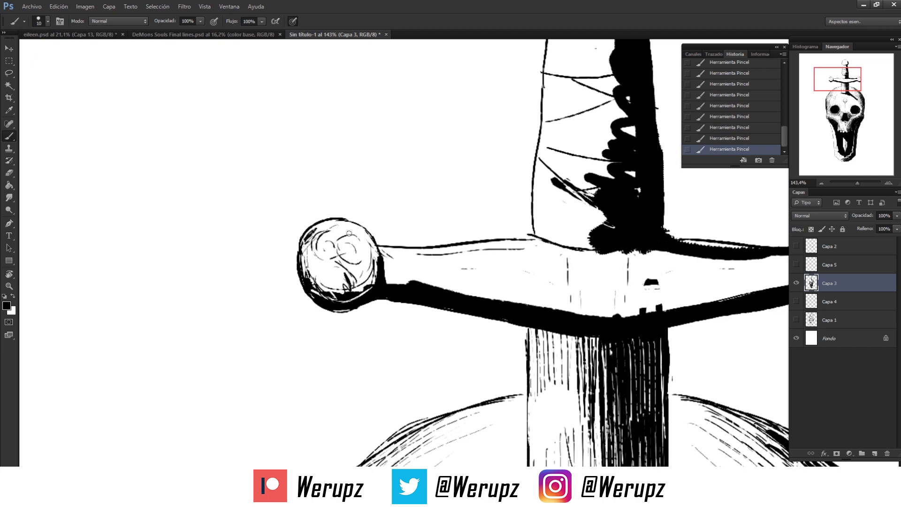
Clean the crossguard band's top edge with white and darken its black band with strokes.
{"action": "left_click_drag", "start_coordinate": [415, 186], "coordinate": [362, 204]}
{"action": "key", "text": "x"}
{"action": "mouse_move", "coordinate": [347, 302]}
{"action": "left_mouse_down"}
{"action": "mouse_move", "coordinate": [450, 323]}
{"action": "mouse_move", "coordinate": [511, 323]}
{"action": "mouse_move", "coordinate": [375, 304]}
{"action": "mouse_move", "coordinate": [389, 306]}
{"action": "left_mouse_up"}
{"action": "key", "text": "x"}
{"action": "left_click_drag", "start_coordinate": [332, 293], "coordinate": [403, 296]}
{"action": "mouse_move", "coordinate": [331, 280]}
{"action": "left_mouse_down"}
{"action": "mouse_move", "coordinate": [406, 288]}
{"action": "mouse_move", "coordinate": [416, 279]}
{"action": "left_mouse_up"}
{"action": "left_click_drag", "start_coordinate": [379, 278], "coordinate": [421, 276]}
{"action": "left_click_drag", "start_coordinate": [511, 282], "coordinate": [417, 253]}
{"action": "mouse_move", "coordinate": [418, 287]}
{"action": "left_mouse_down"}
{"action": "mouse_move", "coordinate": [415, 245]}
{"action": "mouse_move", "coordinate": [410, 290]}
{"action": "left_mouse_up"}
{"action": "left_click_drag", "start_coordinate": [477, 247], "coordinate": [471, 304]}
{"action": "mouse_move", "coordinate": [462, 248]}
{"action": "left_mouse_down"}
{"action": "mouse_move", "coordinate": [460, 302]}
{"action": "mouse_move", "coordinate": [436, 300]}
{"action": "left_mouse_up"}
Add diagonal hatching along the lower left and left edge of the sword grip.
{"action": "mouse_move", "coordinate": [401, 273]}
{"action": "left_mouse_down"}
{"action": "mouse_move", "coordinate": [393, 297]}
{"action": "mouse_move", "coordinate": [333, 340]}
{"action": "mouse_move", "coordinate": [348, 383]}
{"action": "left_mouse_up"}
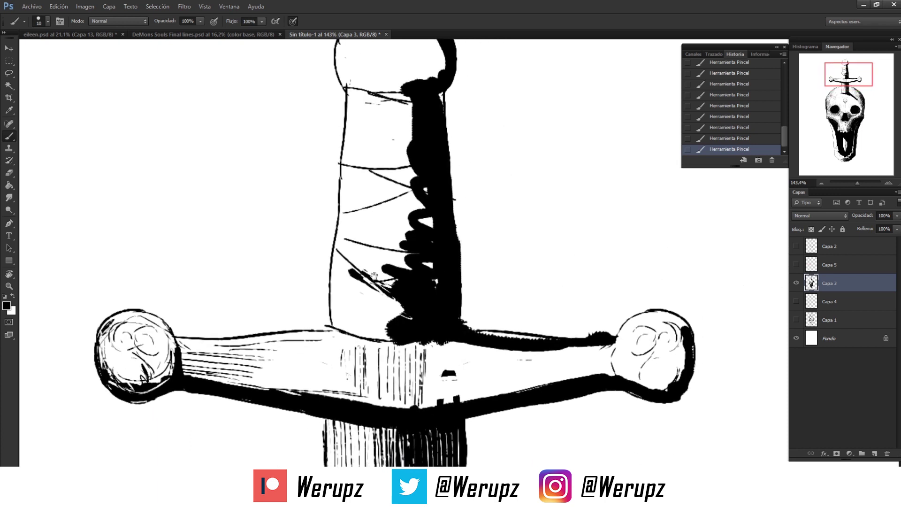
{"action": "left_click_drag", "start_coordinate": [340, 271], "coordinate": [400, 310]}
{"action": "left_click_drag", "start_coordinate": [345, 296], "coordinate": [403, 323]}
{"action": "mouse_move", "coordinate": [344, 329]}
{"action": "left_mouse_down"}
{"action": "mouse_move", "coordinate": [418, 353]}
{"action": "mouse_move", "coordinate": [345, 330]}
{"action": "mouse_move", "coordinate": [391, 337]}
{"action": "left_mouse_up"}
{"action": "key", "text": "x"}
{"action": "key", "text": "x"}
Cut white hatching into the black near the guard and cover the grip's black lumps.
{"action": "key", "text": "x"}
{"action": "key", "text": "x"}
{"action": "mouse_move", "coordinate": [331, 298]}
{"action": "left_mouse_down"}
{"action": "mouse_move", "coordinate": [394, 322]}
{"action": "mouse_move", "coordinate": [345, 300]}
{"action": "left_mouse_up"}
{"action": "mouse_move", "coordinate": [388, 313]}
{"action": "left_mouse_down"}
{"action": "mouse_move", "coordinate": [351, 297]}
{"action": "mouse_move", "coordinate": [336, 277]}
{"action": "left_mouse_up"}
{"action": "left_click_drag", "start_coordinate": [351, 309], "coordinate": [336, 296]}
{"action": "left_click_drag", "start_coordinate": [353, 326], "coordinate": [335, 305]}
{"action": "mouse_move", "coordinate": [348, 338]}
{"action": "left_mouse_down"}
{"action": "mouse_move", "coordinate": [334, 316]}
{"action": "mouse_move", "coordinate": [408, 342]}
{"action": "left_mouse_up"}
Hatch under the pommel and along its lower curve and right side.
{"action": "key", "text": "x"}
{"action": "mouse_move", "coordinate": [376, 308]}
{"action": "left_mouse_down"}
{"action": "mouse_move", "coordinate": [426, 327]}
{"action": "mouse_move", "coordinate": [424, 318]}
{"action": "left_mouse_up"}
{"action": "left_click_drag", "start_coordinate": [353, 278], "coordinate": [424, 321]}
{"action": "left_click_drag", "start_coordinate": [424, 319], "coordinate": [411, 340]}
{"action": "mouse_move", "coordinate": [372, 317]}
{"action": "left_mouse_down"}
{"action": "mouse_move", "coordinate": [424, 335]}
{"action": "mouse_move", "coordinate": [439, 289]}
{"action": "mouse_move", "coordinate": [422, 312]}
{"action": "left_mouse_up"}
{"action": "left_click_drag", "start_coordinate": [376, 321], "coordinate": [426, 302]}
{"action": "mouse_move", "coordinate": [366, 300]}
{"action": "left_mouse_down"}
{"action": "mouse_move", "coordinate": [369, 324]}
{"action": "mouse_move", "coordinate": [345, 324]}
{"action": "mouse_move", "coordinate": [422, 331]}
{"action": "mouse_move", "coordinate": [417, 304]}
{"action": "left_mouse_up"}
{"action": "key", "text": "x"}
{"action": "key", "text": "x"}
{"action": "scroll", "coordinate": [316, 274], "scroll_direction": "up", "scroll_amount": 3}
{"action": "left_click_drag", "start_coordinate": [398, 358], "coordinate": [400, 367]}
{"action": "mouse_move", "coordinate": [402, 319]}
{"action": "left_mouse_down"}
{"action": "mouse_move", "coordinate": [420, 298]}
{"action": "mouse_move", "coordinate": [401, 288]}
{"action": "mouse_move", "coordinate": [418, 279]}
{"action": "mouse_move", "coordinate": [407, 252]}
{"action": "mouse_move", "coordinate": [417, 223]}
{"action": "mouse_move", "coordinate": [397, 279]}
{"action": "mouse_move", "coordinate": [345, 272]}
{"action": "mouse_move", "coordinate": [411, 271]}
{"action": "mouse_move", "coordinate": [423, 257]}
{"action": "left_mouse_up"}
{"action": "key", "text": "x"}
{"action": "key", "text": "x"}
{"action": "mouse_move", "coordinate": [371, 273]}
{"action": "left_mouse_down"}
{"action": "mouse_move", "coordinate": [422, 260]}
{"action": "mouse_move", "coordinate": [414, 216]}
{"action": "left_mouse_up"}
{"action": "left_click_drag", "start_coordinate": [407, 247], "coordinate": [424, 206]}
{"action": "key", "text": "x"}
{"action": "mouse_move", "coordinate": [357, 272]}
{"action": "left_mouse_down"}
{"action": "mouse_move", "coordinate": [407, 261]}
{"action": "mouse_move", "coordinate": [380, 259]}
{"action": "left_mouse_up"}
{"action": "left_click_drag", "start_coordinate": [392, 268], "coordinate": [418, 239]}
{"action": "mouse_move", "coordinate": [373, 186]}
{"action": "left_mouse_down"}
{"action": "mouse_move", "coordinate": [415, 208]}
{"action": "mouse_move", "coordinate": [417, 253]}
{"action": "mouse_move", "coordinate": [399, 240]}
{"action": "left_mouse_up"}
{"action": "left_click_drag", "start_coordinate": [375, 205], "coordinate": [397, 219]}
{"action": "left_click_drag", "start_coordinate": [406, 234], "coordinate": [390, 258]}
{"action": "left_click_drag", "start_coordinate": [412, 210], "coordinate": [397, 252]}
Strengthen the pommel's upper-left rim and fill its centre with curved hatching.
{"action": "mouse_move", "coordinate": [317, 229]}
{"action": "left_mouse_down"}
{"action": "mouse_move", "coordinate": [332, 269]}
{"action": "mouse_move", "coordinate": [329, 250]}
{"action": "left_mouse_up"}
{"action": "left_click_drag", "start_coordinate": [324, 200], "coordinate": [362, 189]}
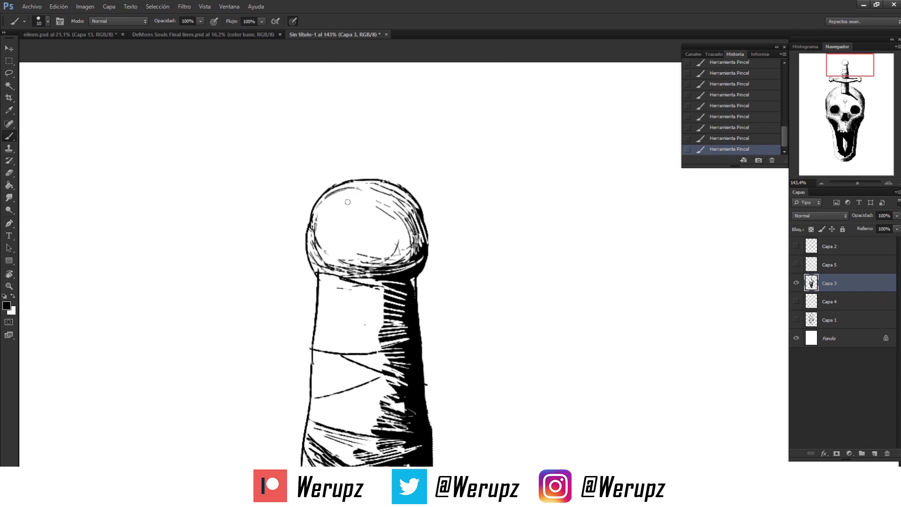
{"action": "left_click_drag", "start_coordinate": [313, 219], "coordinate": [355, 188]}
{"action": "mouse_move", "coordinate": [327, 201]}
{"action": "left_mouse_down"}
{"action": "mouse_move", "coordinate": [359, 189]}
{"action": "mouse_move", "coordinate": [349, 263]}
{"action": "left_mouse_up"}
{"action": "mouse_move", "coordinate": [320, 237]}
{"action": "left_mouse_down"}
{"action": "mouse_move", "coordinate": [362, 263]}
{"action": "mouse_move", "coordinate": [404, 234]}
{"action": "mouse_move", "coordinate": [392, 217]}
{"action": "mouse_move", "coordinate": [352, 200]}
{"action": "left_mouse_up"}
{"action": "left_click_drag", "start_coordinate": [375, 237], "coordinate": [361, 190]}
{"action": "mouse_move", "coordinate": [399, 246]}
{"action": "left_mouse_down"}
{"action": "mouse_move", "coordinate": [401, 219]}
{"action": "mouse_move", "coordinate": [377, 204]}
{"action": "mouse_move", "coordinate": [398, 237]}
{"action": "left_mouse_up"}
{"action": "mouse_move", "coordinate": [371, 189]}
{"action": "left_mouse_down"}
{"action": "mouse_move", "coordinate": [408, 219]}
{"action": "mouse_move", "coordinate": [379, 239]}
{"action": "mouse_move", "coordinate": [381, 252]}
{"action": "left_mouse_up"}
{"action": "key", "text": "x"}
{"action": "mouse_move", "coordinate": [423, 225]}
{"action": "left_mouse_down"}
{"action": "mouse_move", "coordinate": [386, 210]}
{"action": "mouse_move", "coordinate": [508, 133]}
{"action": "left_mouse_up"}
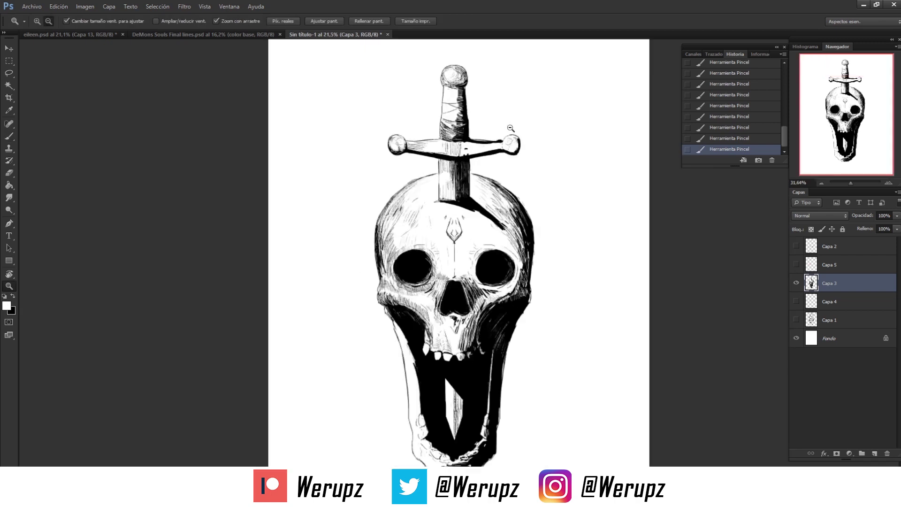
Zoom into the jaw and add a dark ink line and hatching around the nose.
{"action": "left_click_drag", "start_coordinate": [491, 268], "coordinate": [525, 266]}
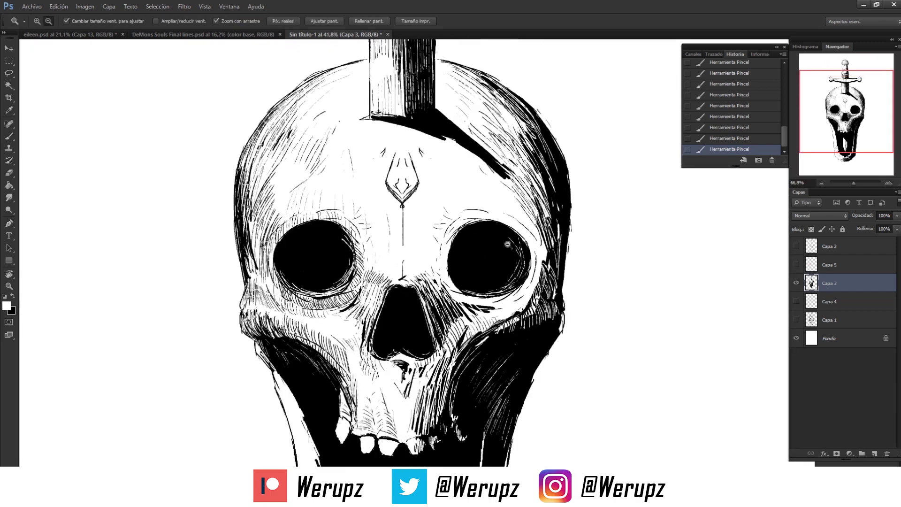
{"action": "left_click_drag", "start_coordinate": [493, 186], "coordinate": [511, 186]}
{"action": "key", "text": "x"}
{"action": "key", "text": "x"}
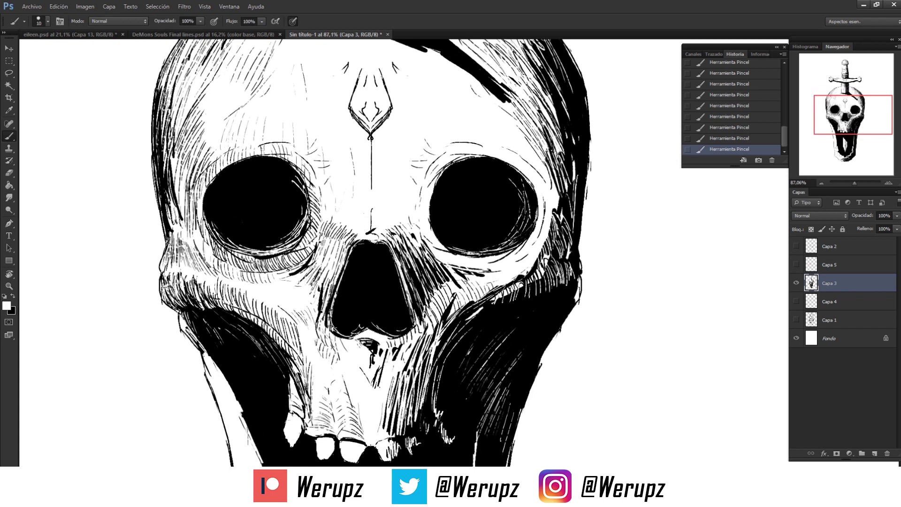
{"action": "left_click_drag", "start_coordinate": [348, 273], "coordinate": [339, 203]}
{"action": "key", "text": "x"}
{"action": "left_click_drag", "start_coordinate": [369, 334], "coordinate": [377, 285]}
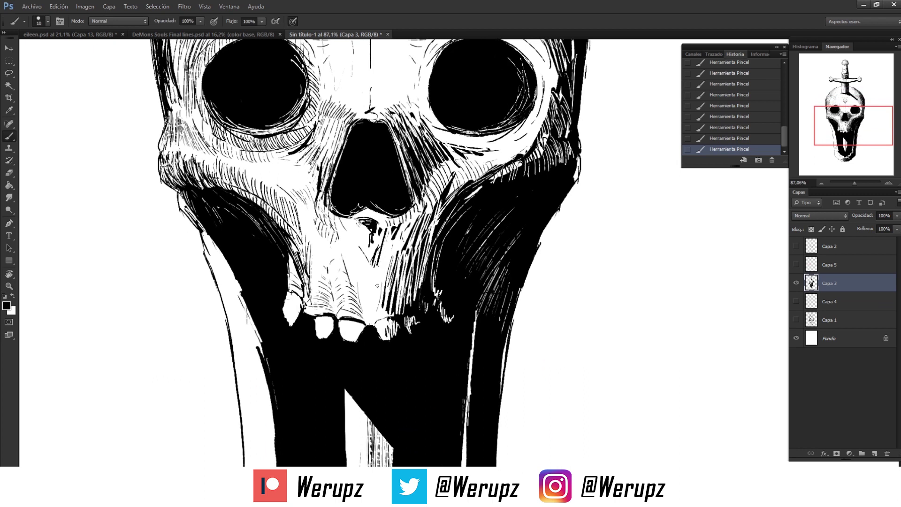
{"action": "scroll", "coordinate": [355, 273], "scroll_direction": "up", "scroll_amount": 5}
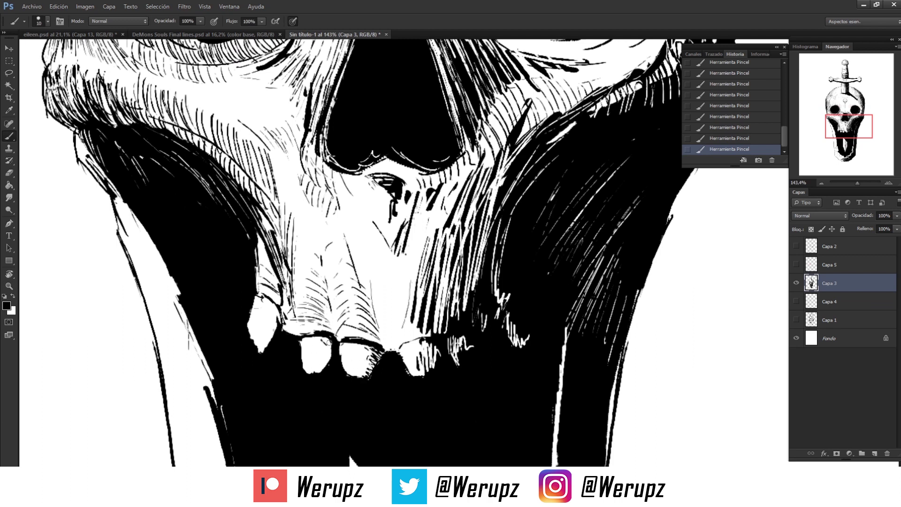
{"action": "scroll", "coordinate": [396, 304], "scroll_direction": "up", "scroll_amount": 2}
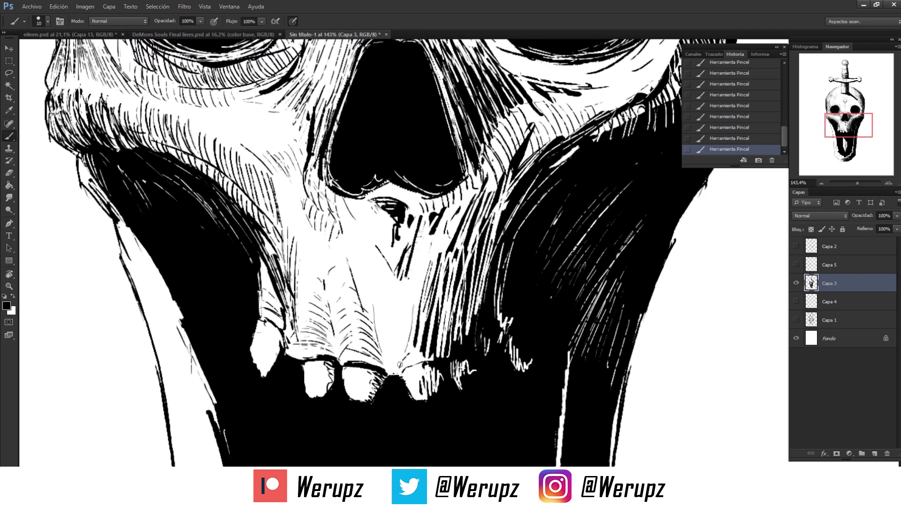
{"action": "left_click_drag", "start_coordinate": [388, 314], "coordinate": [384, 251]}
{"action": "scroll", "coordinate": [338, 267], "scroll_direction": "up", "scroll_amount": 1}
{"action": "mouse_move", "coordinate": [329, 282]}
{"action": "left_mouse_down"}
{"action": "mouse_move", "coordinate": [339, 257]}
{"action": "mouse_move", "coordinate": [364, 268]}
{"action": "left_mouse_up"}
Paint white over stray black marks right of and below the nose, then view the whole drawing.
{"action": "left_click_drag", "start_coordinate": [358, 231], "coordinate": [337, 283]}
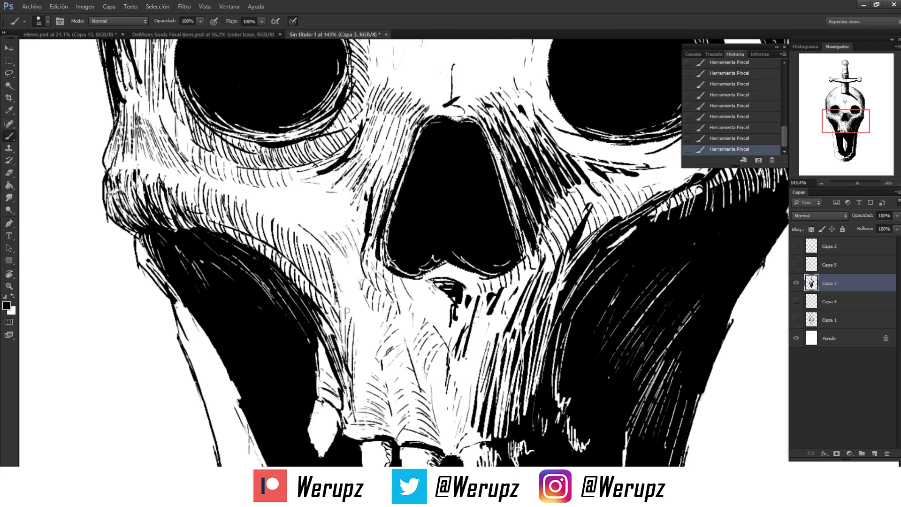
{"action": "scroll", "coordinate": [363, 308], "scroll_direction": "down", "scroll_amount": 5}
{"action": "scroll", "coordinate": [417, 234], "scroll_direction": "up", "scroll_amount": 1}
{"action": "scroll", "coordinate": [417, 235], "scroll_direction": "up", "scroll_amount": 2}
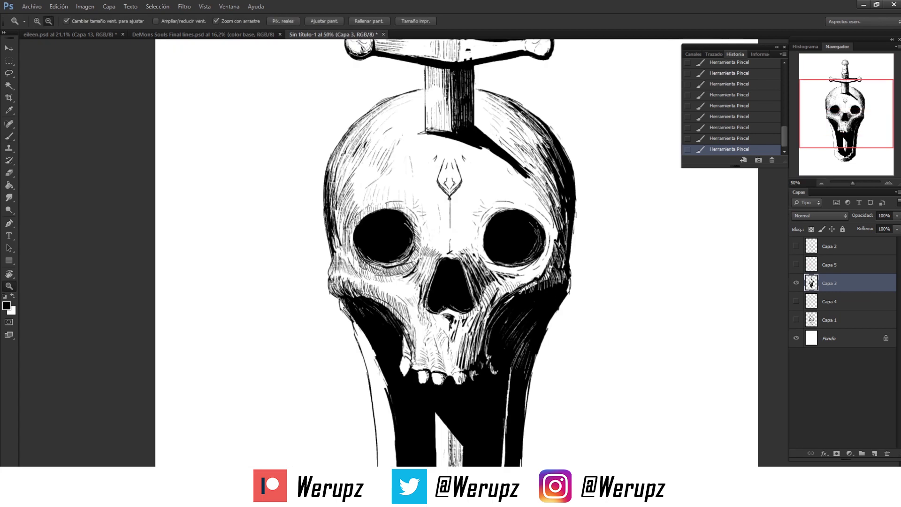
{"action": "scroll", "coordinate": [414, 233], "scroll_direction": "up", "scroll_amount": 2}
{"action": "scroll", "coordinate": [412, 233], "scroll_direction": "up", "scroll_amount": 3}
{"action": "key", "text": "x"}
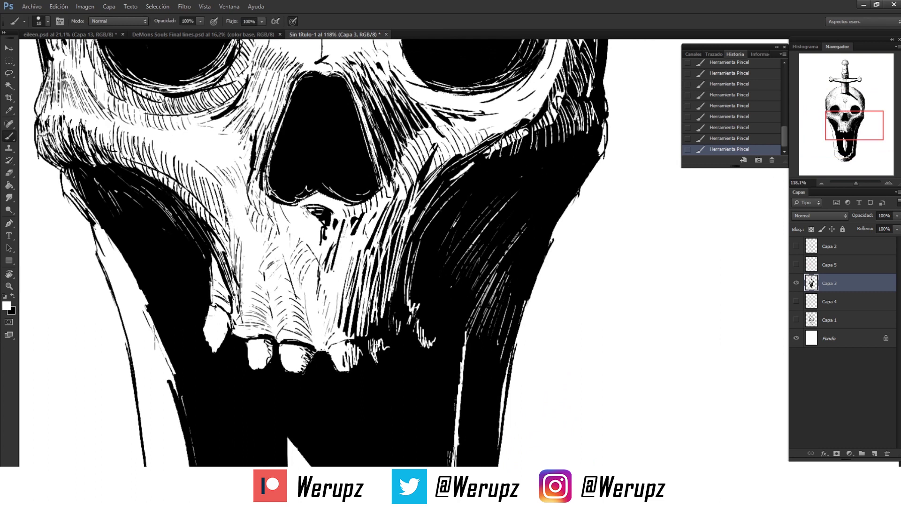
{"action": "left_click_drag", "start_coordinate": [375, 223], "coordinate": [364, 331]}
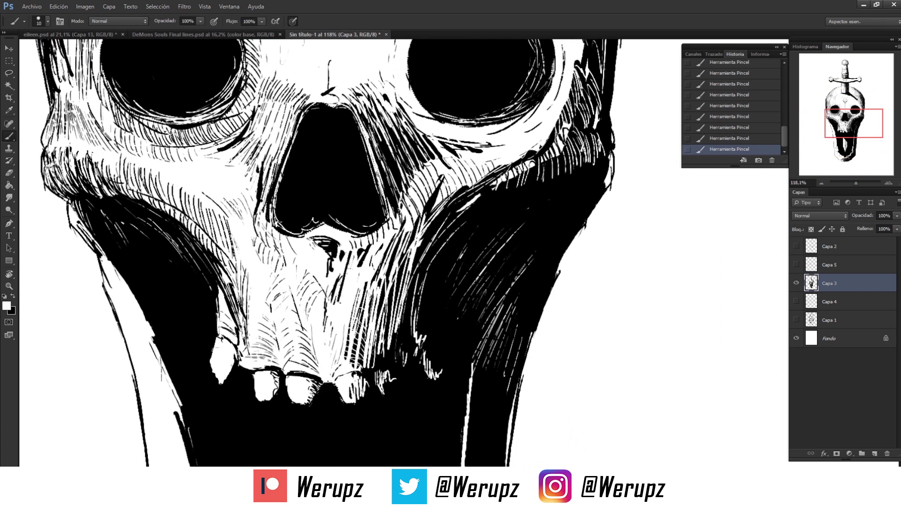
{"action": "left_click_drag", "start_coordinate": [378, 351], "coordinate": [381, 373]}
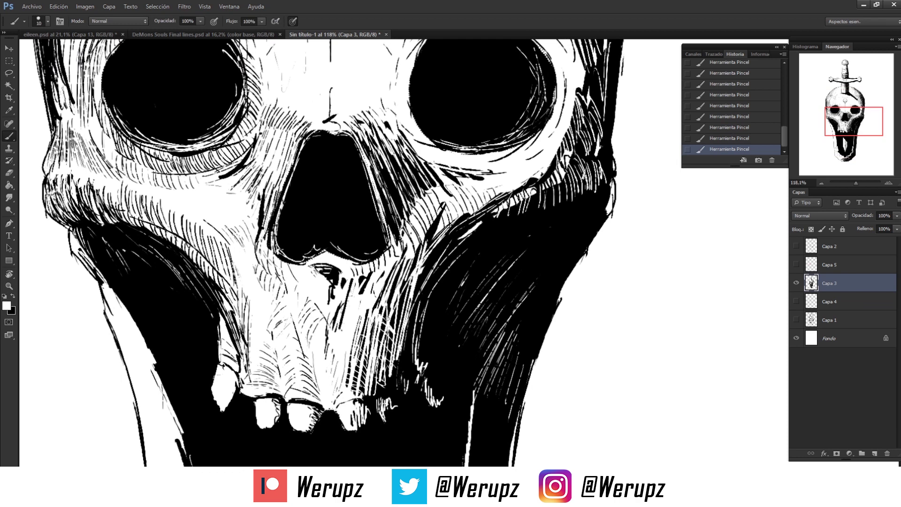
{"action": "left_click_drag", "start_coordinate": [345, 278], "coordinate": [330, 286]}
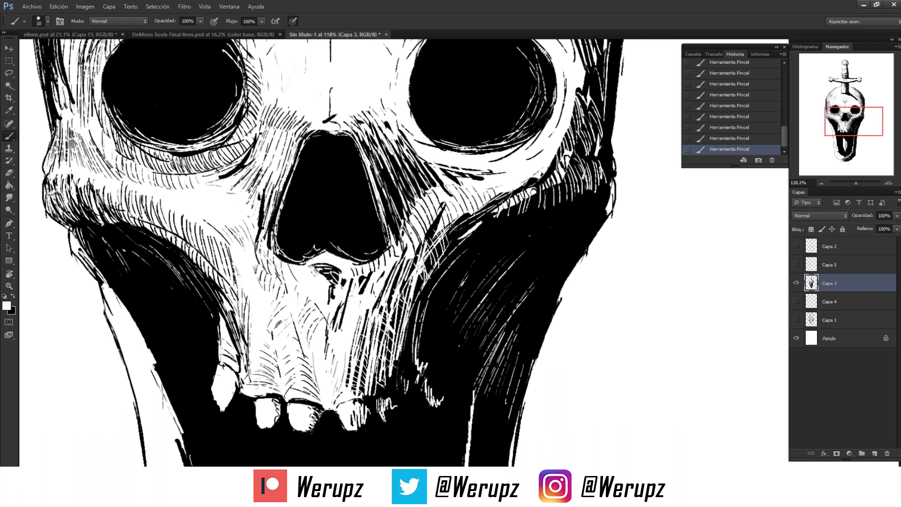
{"action": "left_click_drag", "start_coordinate": [435, 142], "coordinate": [423, 243]}
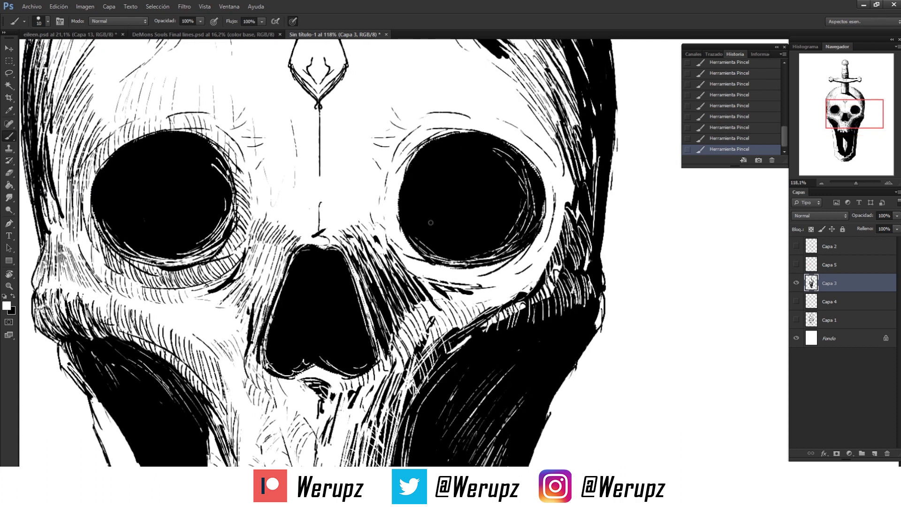
{"action": "key", "text": "ctrl+0"}
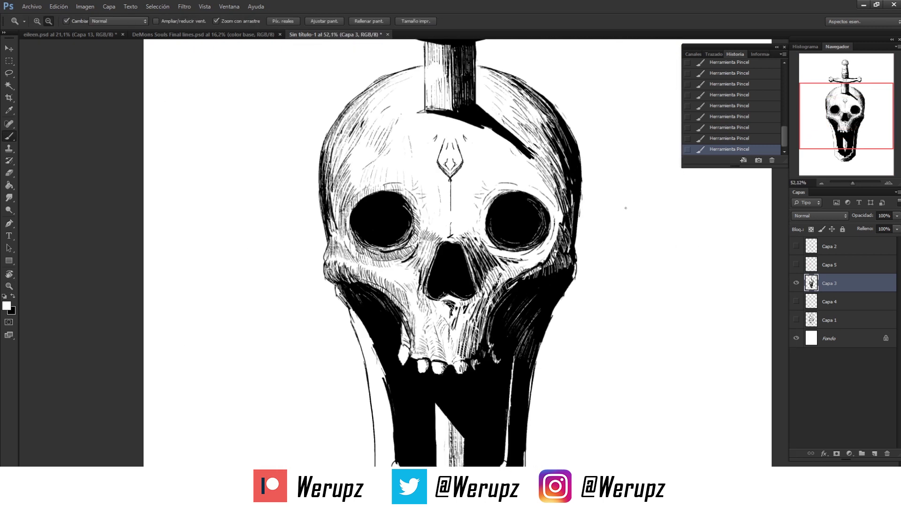
{"action": "left_click_drag", "start_coordinate": [457, 234], "coordinate": [526, 234]}
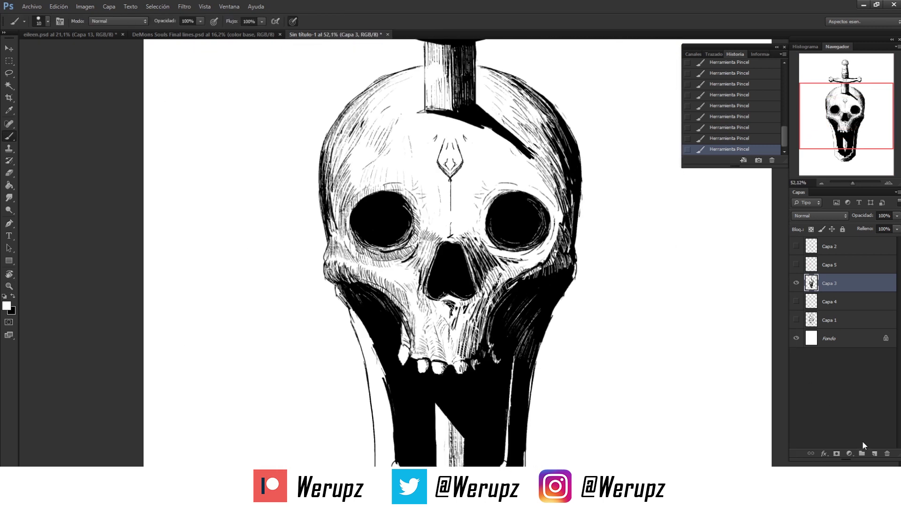
Add a new layer above the inking and paint a small white pupil in the left eye socket.
{"action": "left_click", "coordinate": [874, 453]}
{"action": "left_click_drag", "start_coordinate": [385, 231], "coordinate": [445, 230]}
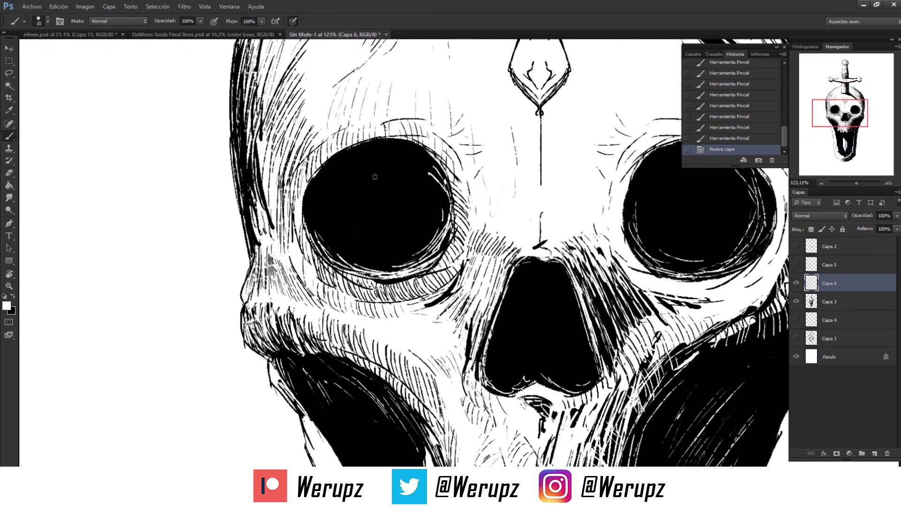
{"action": "left_click_drag", "start_coordinate": [375, 205], "coordinate": [369, 218]}
{"action": "key", "text": "ctrl+z"}
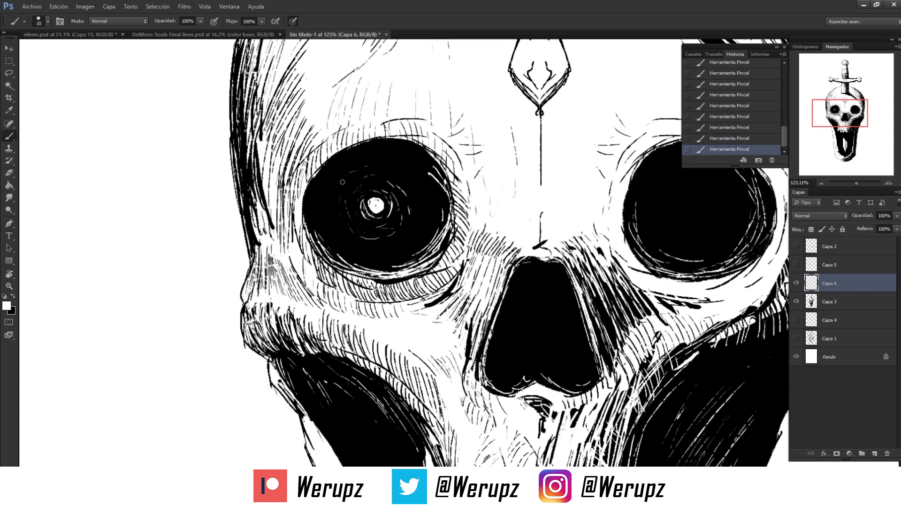
{"action": "left_click_drag", "start_coordinate": [408, 194], "coordinate": [373, 196]}
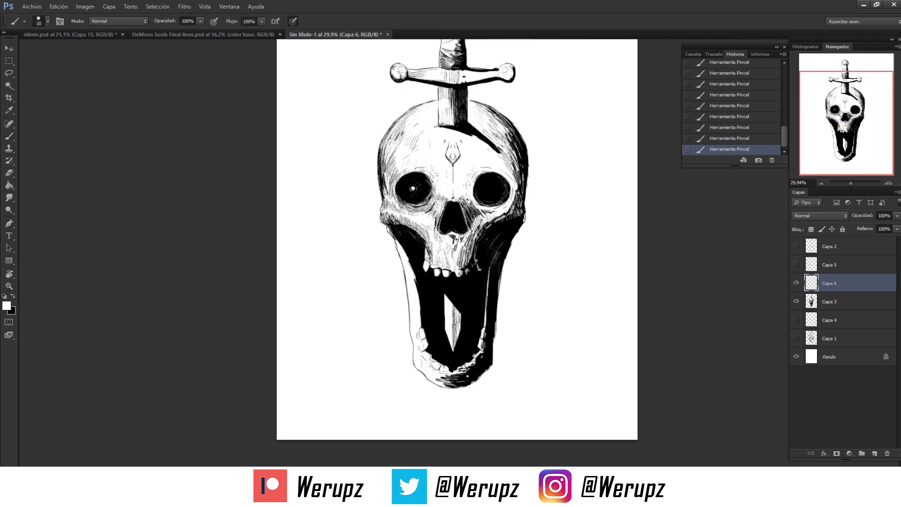
{"action": "key", "text": "b"}
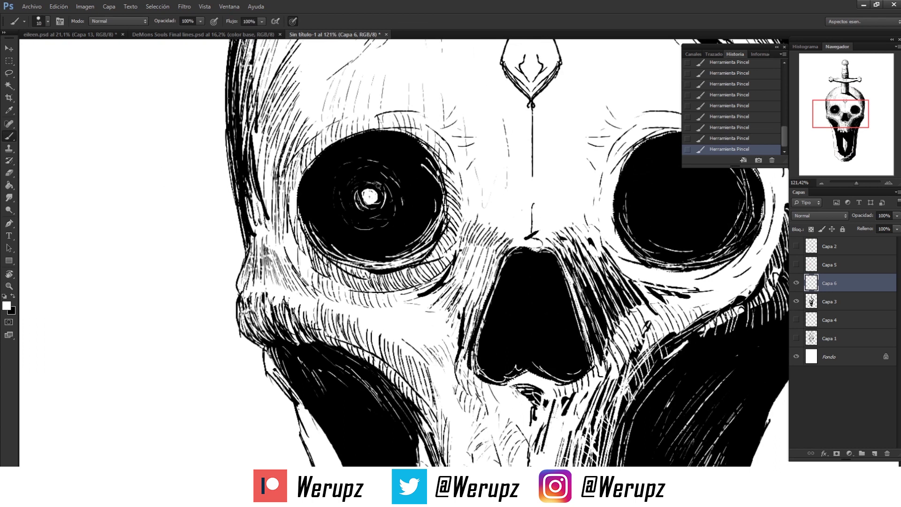
{"action": "key", "text": "x"}
{"action": "scroll", "coordinate": [357, 212], "scroll_direction": "down", "scroll_amount": 1}
{"action": "scroll", "coordinate": [358, 220], "scroll_direction": "down", "scroll_amount": 2}
{"action": "scroll", "coordinate": [359, 229], "scroll_direction": "down", "scroll_amount": 1}
Alt-drag a copy of the white pupil into the right eye socket.
{"action": "key", "text": "v"}
{"action": "left_click_drag", "start_coordinate": [359, 229], "coordinate": [522, 227]}
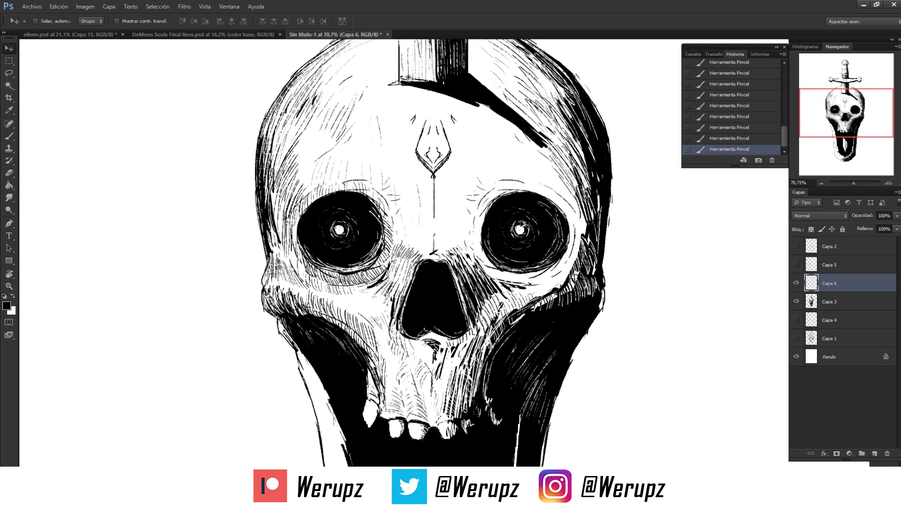
{"action": "scroll", "coordinate": [521, 227], "scroll_direction": "down", "scroll_amount": 3}
{"action": "key", "text": "z"}
{"action": "scroll", "coordinate": [499, 246], "scroll_direction": "up", "scroll_amount": 1}
{"action": "scroll", "coordinate": [498, 246], "scroll_direction": "up", "scroll_amount": 1}
{"action": "scroll", "coordinate": [498, 247], "scroll_direction": "down", "scroll_amount": 2}
{"action": "scroll", "coordinate": [666, 277], "scroll_direction": "up", "scroll_amount": 1}
Merge the pupil copy down into its layer and nudge the right pupil into place.
{"action": "key", "text": "v"}
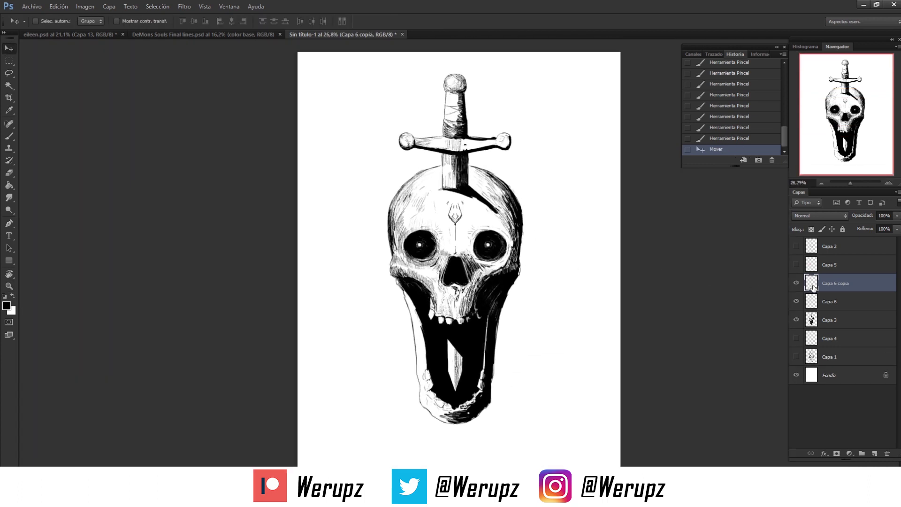
{"action": "key", "text": "ctrl+e"}
{"action": "scroll", "coordinate": [431, 228], "scroll_direction": "up", "scroll_amount": 2}
{"action": "left_click_drag", "start_coordinate": [510, 254], "coordinate": [509, 253]}
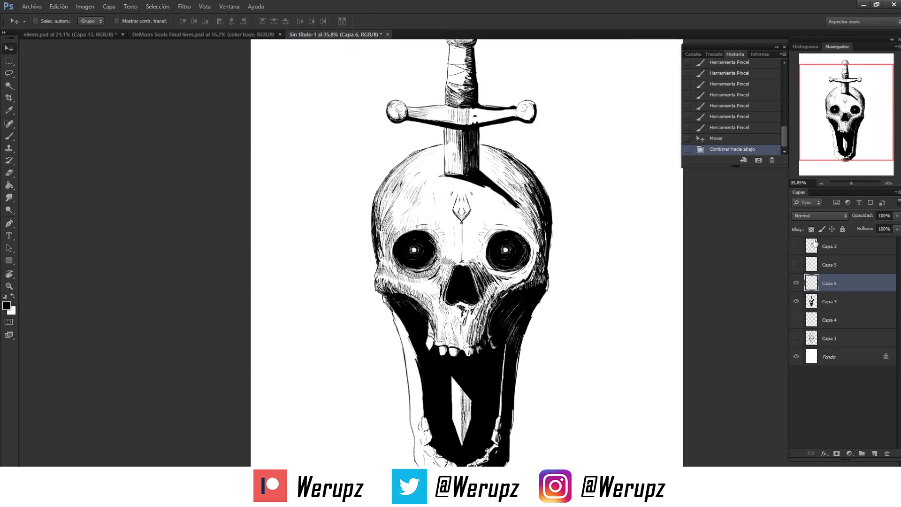
{"action": "left_click", "coordinate": [826, 301]}
On Capa 3, brush fine white hatch lines along the left eye socket's rim.
{"action": "key", "text": "b"}
{"action": "scroll", "coordinate": [399, 246], "scroll_direction": "up", "scroll_amount": 5}
{"action": "left_click_drag", "start_coordinate": [403, 192], "coordinate": [400, 193]}
{"action": "key", "text": "x"}
{"action": "mouse_move", "coordinate": [363, 244]}
{"action": "left_mouse_down"}
{"action": "mouse_move", "coordinate": [356, 275]}
{"action": "mouse_move", "coordinate": [353, 255]}
{"action": "left_mouse_up"}
{"action": "mouse_move", "coordinate": [365, 234]}
{"action": "left_mouse_down"}
{"action": "mouse_move", "coordinate": [356, 250]}
{"action": "mouse_move", "coordinate": [360, 226]}
{"action": "mouse_move", "coordinate": [369, 225]}
{"action": "left_mouse_up"}
{"action": "left_click_drag", "start_coordinate": [378, 207], "coordinate": [370, 224]}
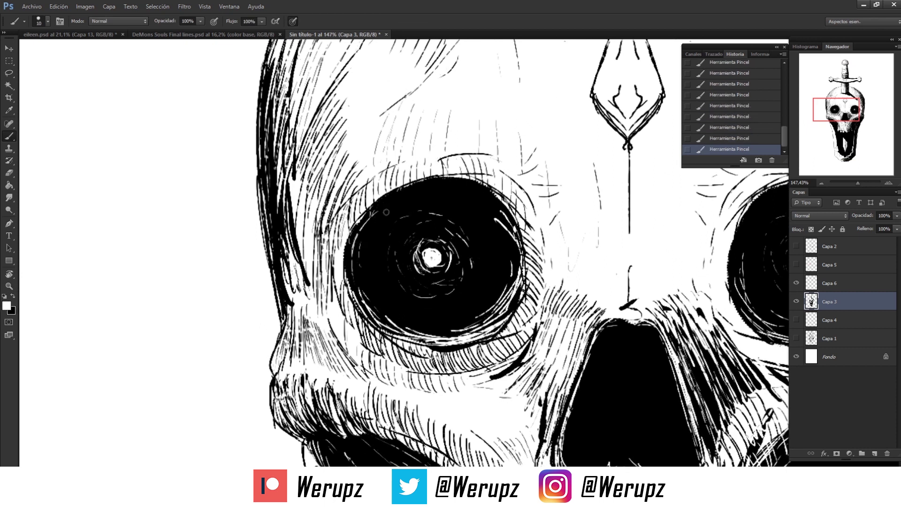
{"action": "mouse_move", "coordinate": [415, 192]}
{"action": "left_mouse_down"}
{"action": "mouse_move", "coordinate": [388, 206]}
{"action": "mouse_move", "coordinate": [360, 243]}
{"action": "left_mouse_up"}
{"action": "left_click_drag", "start_coordinate": [453, 188], "coordinate": [415, 194]}
{"action": "mouse_move", "coordinate": [461, 181]}
{"action": "left_mouse_down"}
{"action": "mouse_move", "coordinate": [418, 192]}
{"action": "mouse_move", "coordinate": [429, 188]}
{"action": "mouse_move", "coordinate": [457, 209]}
{"action": "left_mouse_up"}
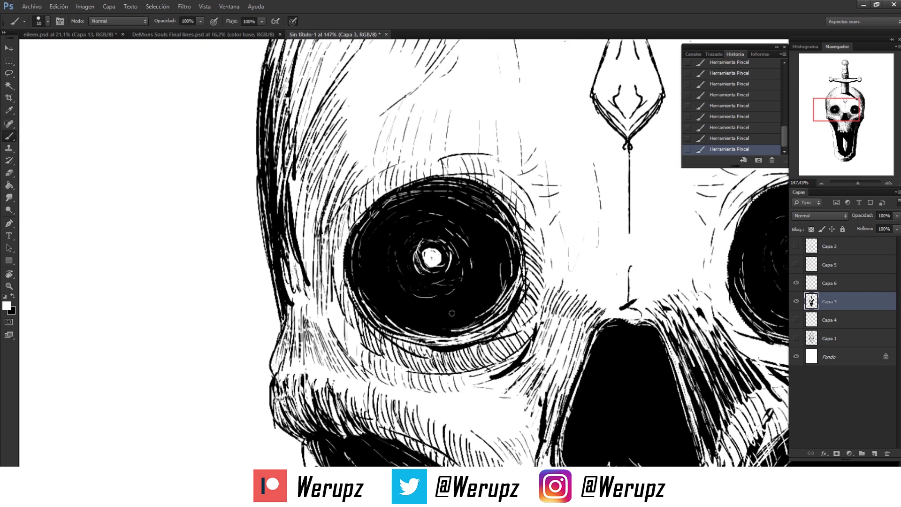
Hatch the right eye socket's upper rim with white strokes.
{"action": "key", "text": "z"}
{"action": "key", "text": "ctrl+0"}
{"action": "left_click_drag", "start_coordinate": [356, 226], "coordinate": [397, 221]}
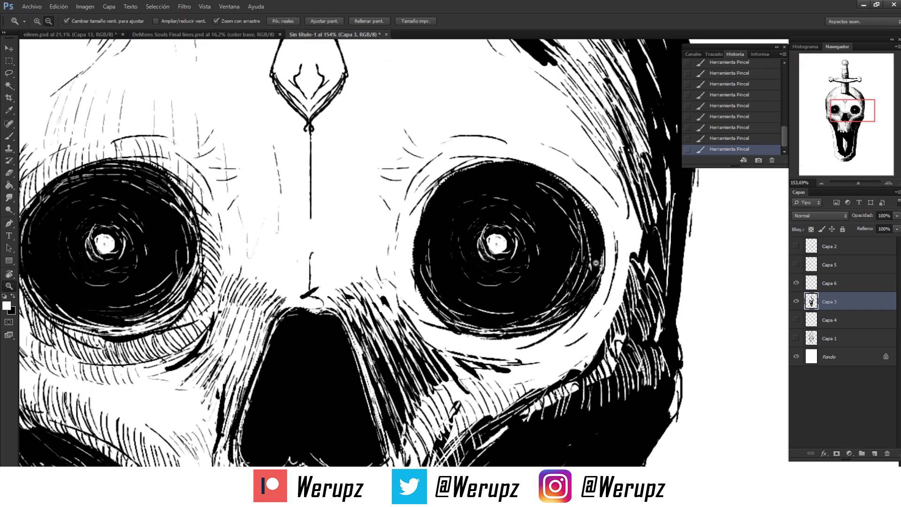
{"action": "key", "text": "b"}
{"action": "mouse_move", "coordinate": [434, 165]}
{"action": "left_mouse_down"}
{"action": "mouse_move", "coordinate": [414, 179]}
{"action": "mouse_move", "coordinate": [498, 148]}
{"action": "left_mouse_up"}
{"action": "mouse_move", "coordinate": [422, 193]}
{"action": "left_mouse_down"}
{"action": "mouse_move", "coordinate": [513, 150]}
{"action": "mouse_move", "coordinate": [530, 180]}
{"action": "left_mouse_up"}
{"action": "left_click_drag", "start_coordinate": [464, 333], "coordinate": [436, 333]}
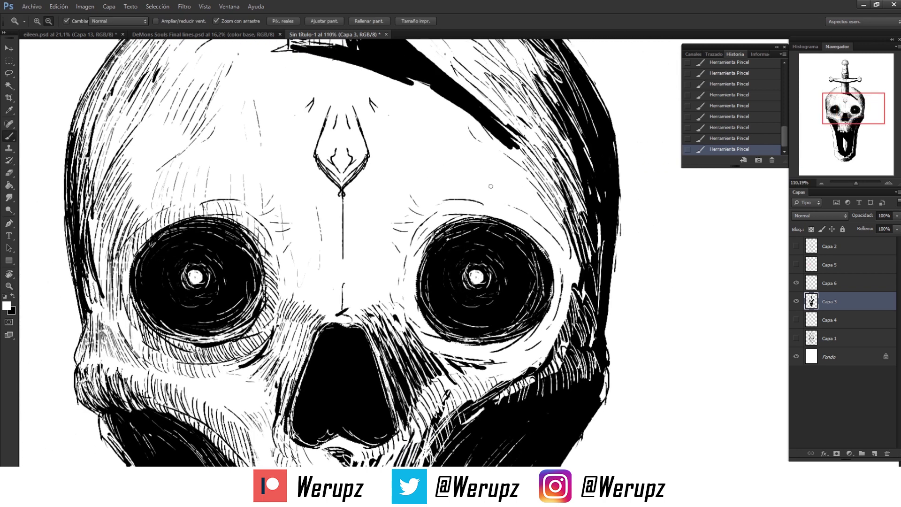
{"action": "scroll", "coordinate": [506, 241], "scroll_direction": "down", "scroll_amount": 5}
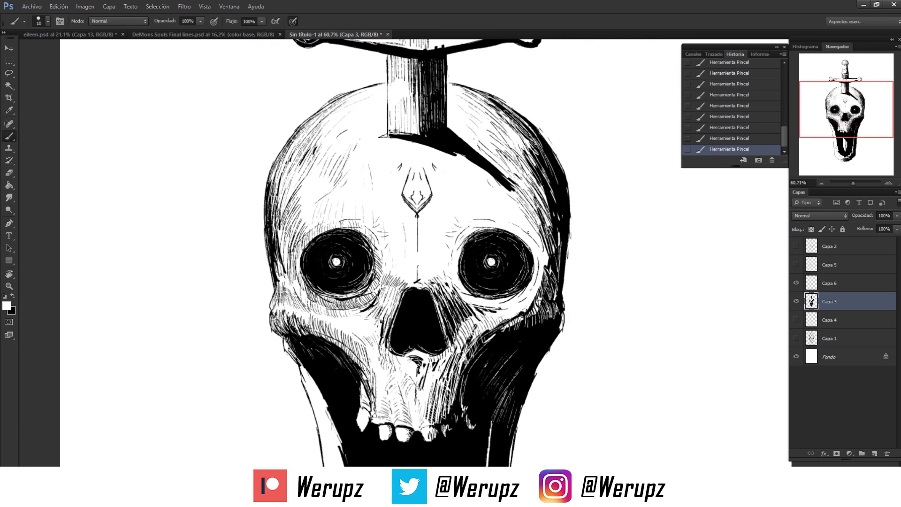
{"action": "key", "text": "x"}
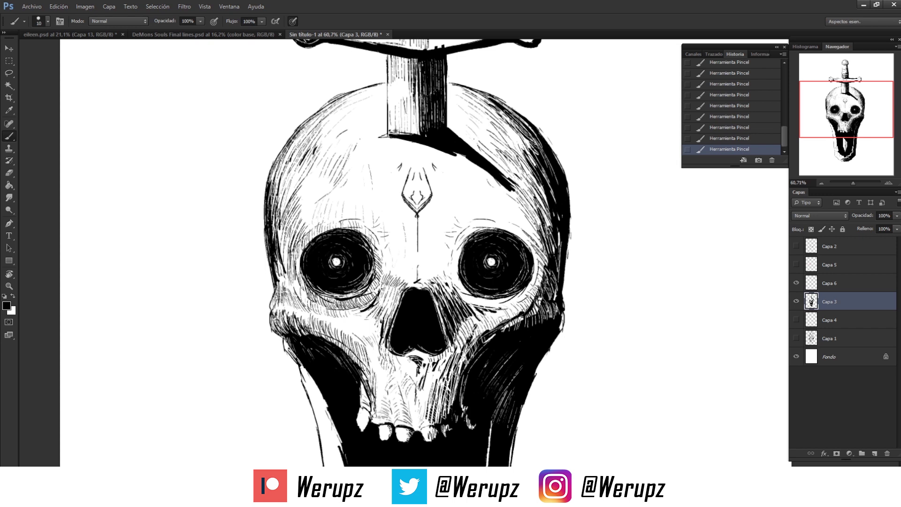
Darken the skull's right side with black hatching, then lighten parts with white strokes.
{"action": "left_click_drag", "start_coordinate": [519, 229], "coordinate": [535, 252]}
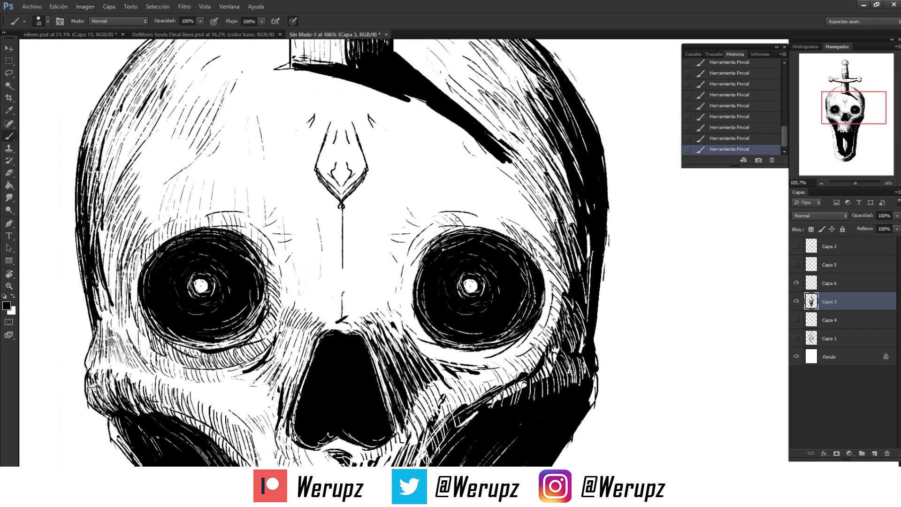
{"action": "left_click_drag", "start_coordinate": [509, 205], "coordinate": [512, 246]}
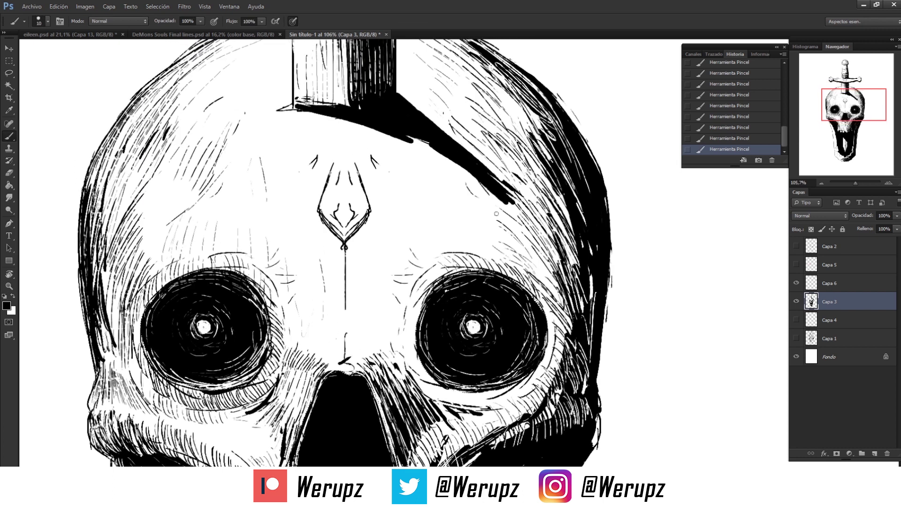
{"action": "mouse_move", "coordinate": [517, 233]}
{"action": "left_mouse_down"}
{"action": "mouse_move", "coordinate": [540, 269]}
{"action": "mouse_move", "coordinate": [518, 197]}
{"action": "left_mouse_up"}
{"action": "mouse_move", "coordinate": [549, 237]}
{"action": "left_mouse_down"}
{"action": "mouse_move", "coordinate": [521, 176]}
{"action": "mouse_move", "coordinate": [564, 214]}
{"action": "left_mouse_up"}
{"action": "key", "text": "x"}
{"action": "left_click_drag", "start_coordinate": [563, 183], "coordinate": [579, 235]}
{"action": "mouse_move", "coordinate": [551, 162]}
{"action": "left_mouse_down"}
{"action": "mouse_move", "coordinate": [589, 235]}
{"action": "mouse_move", "coordinate": [568, 167]}
{"action": "left_mouse_up"}
Extend the dark hatching down the skull's right side.
{"action": "key", "text": "x"}
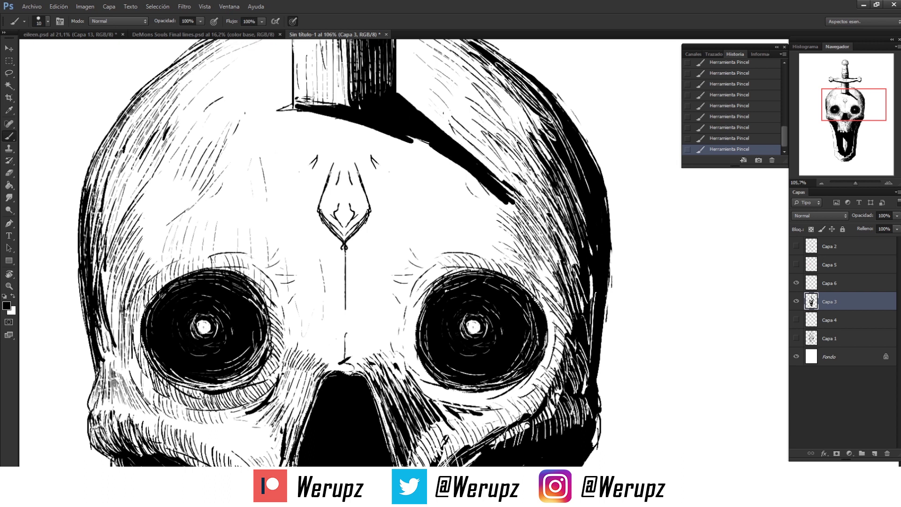
{"action": "scroll", "coordinate": [338, 253], "scroll_direction": "down", "scroll_amount": 2}
{"action": "key", "text": "x"}
{"action": "left_click_drag", "start_coordinate": [555, 244], "coordinate": [538, 202]}
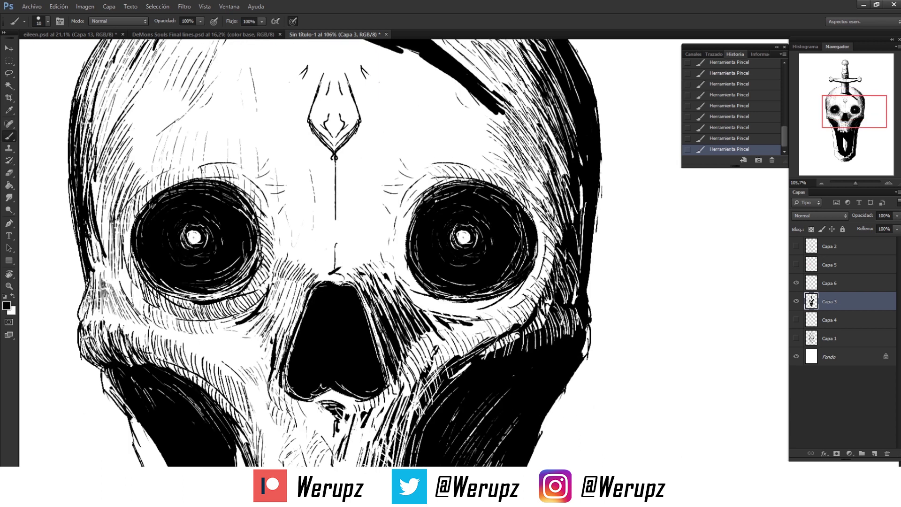
{"action": "mouse_move", "coordinate": [565, 245]}
{"action": "left_mouse_down"}
{"action": "mouse_move", "coordinate": [539, 178]}
{"action": "mouse_move", "coordinate": [566, 176]}
{"action": "left_mouse_up"}
{"action": "key", "text": "z"}
{"action": "mouse_move", "coordinate": [545, 271]}
{"action": "left_mouse_down"}
{"action": "mouse_move", "coordinate": [407, 229]}
{"action": "mouse_move", "coordinate": [436, 230]}
{"action": "left_mouse_up"}
{"action": "key", "text": "b"}
Lighten the mouth's left edge with white and add black hatching near the chin.
{"action": "mouse_move", "coordinate": [355, 239]}
{"action": "left_mouse_down"}
{"action": "mouse_move", "coordinate": [365, 269]}
{"action": "mouse_move", "coordinate": [374, 192]}
{"action": "left_mouse_up"}
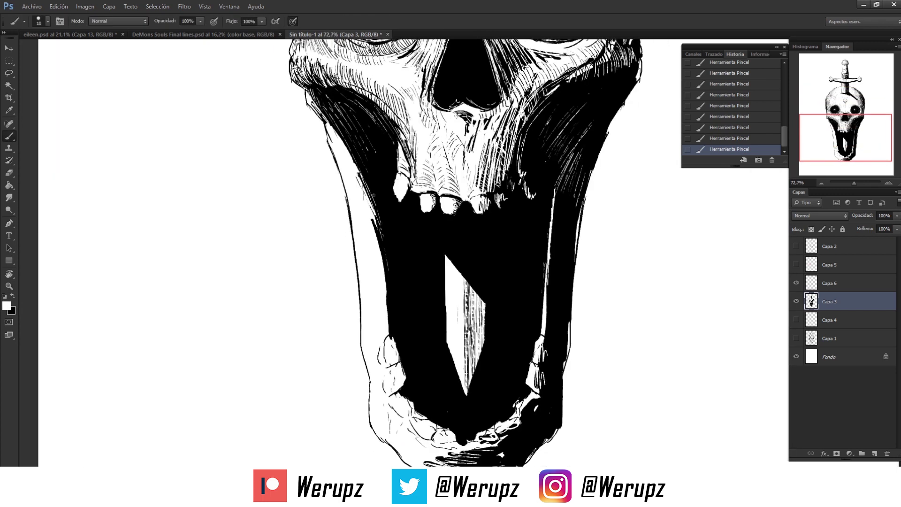
{"action": "left_click_drag", "start_coordinate": [391, 235], "coordinate": [394, 331]}
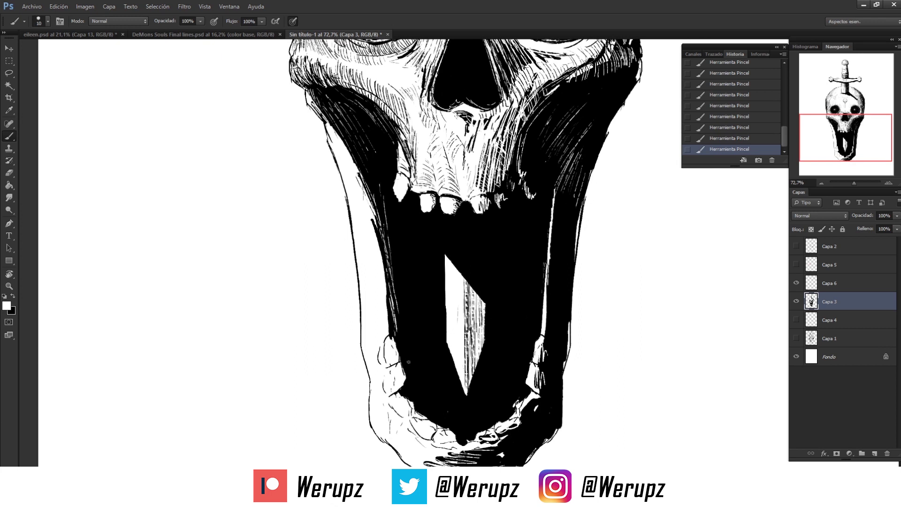
{"action": "key", "text": "x"}
{"action": "mouse_move", "coordinate": [400, 377]}
{"action": "left_mouse_down"}
{"action": "mouse_move", "coordinate": [385, 323]}
{"action": "mouse_move", "coordinate": [417, 328]}
{"action": "left_mouse_up"}
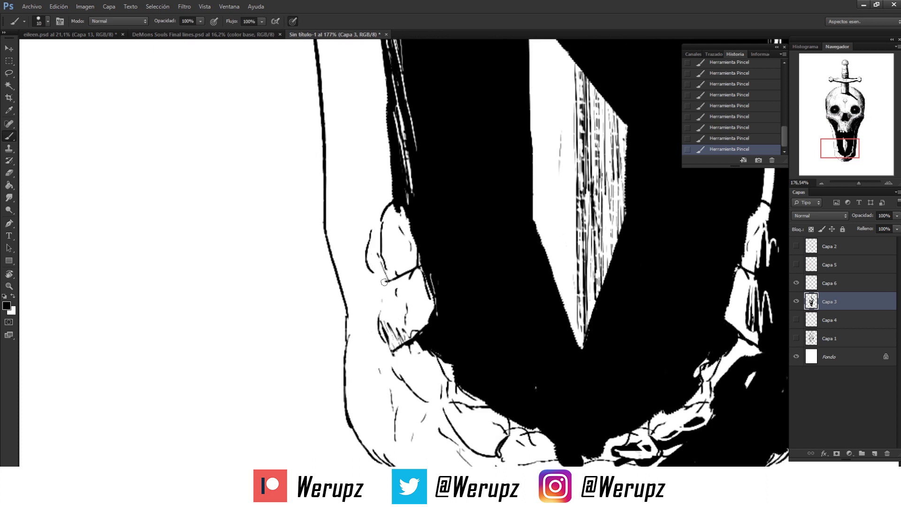
{"action": "left_click_drag", "start_coordinate": [379, 274], "coordinate": [417, 255]}
{"action": "mouse_move", "coordinate": [399, 372]}
{"action": "left_mouse_down"}
{"action": "mouse_move", "coordinate": [382, 266]}
{"action": "mouse_move", "coordinate": [420, 298]}
{"action": "mouse_move", "coordinate": [432, 294]}
{"action": "left_mouse_up"}
Shade the lower jaw bone with dense black hatching along its contour and bottom.
{"action": "left_click_drag", "start_coordinate": [418, 256], "coordinate": [439, 275]}
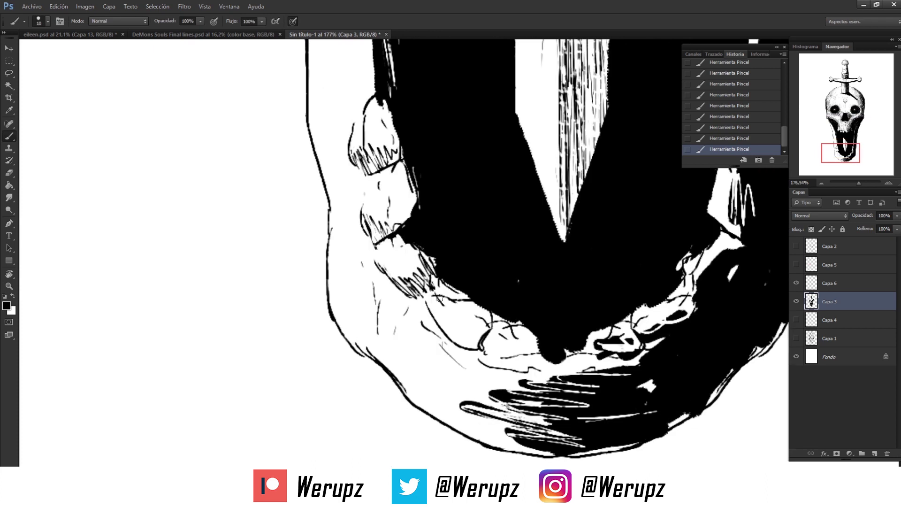
{"action": "mouse_move", "coordinate": [465, 349]}
{"action": "left_mouse_down"}
{"action": "mouse_move", "coordinate": [443, 324]}
{"action": "mouse_move", "coordinate": [464, 326]}
{"action": "left_mouse_up"}
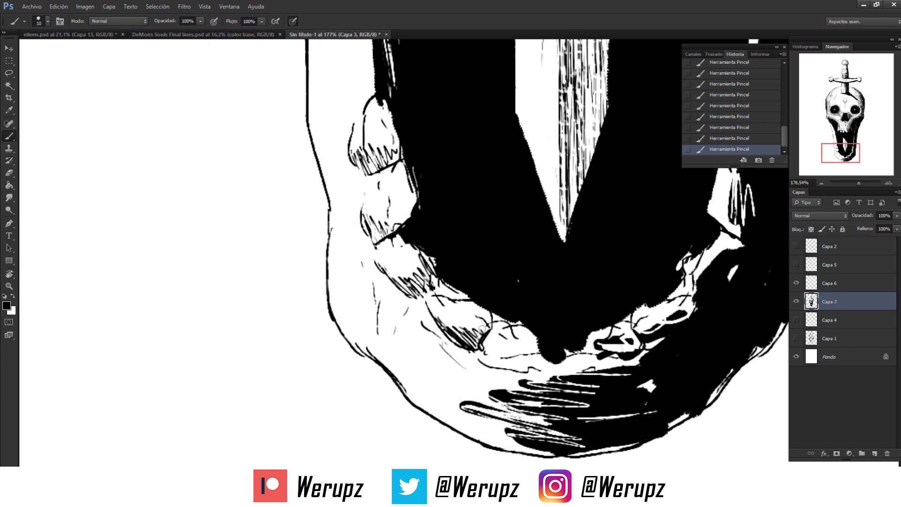
{"action": "left_click_drag", "start_coordinate": [482, 406], "coordinate": [516, 429]}
{"action": "mouse_move", "coordinate": [451, 415]}
{"action": "left_mouse_down"}
{"action": "mouse_move", "coordinate": [539, 455]}
{"action": "mouse_move", "coordinate": [500, 443]}
{"action": "left_mouse_up"}
{"action": "mouse_move", "coordinate": [375, 349]}
{"action": "left_mouse_down"}
{"action": "mouse_move", "coordinate": [408, 392]}
{"action": "mouse_move", "coordinate": [425, 373]}
{"action": "left_mouse_up"}
{"action": "mouse_move", "coordinate": [394, 326]}
{"action": "left_mouse_down"}
{"action": "mouse_move", "coordinate": [424, 356]}
{"action": "mouse_move", "coordinate": [428, 337]}
{"action": "left_mouse_up"}
{"action": "left_click_drag", "start_coordinate": [406, 330], "coordinate": [426, 348]}
{"action": "mouse_move", "coordinate": [410, 387]}
{"action": "left_mouse_down"}
{"action": "mouse_move", "coordinate": [451, 417]}
{"action": "mouse_move", "coordinate": [475, 410]}
{"action": "left_mouse_up"}
{"action": "mouse_move", "coordinate": [439, 368]}
{"action": "left_mouse_down"}
{"action": "mouse_move", "coordinate": [517, 394]}
{"action": "mouse_move", "coordinate": [543, 365]}
{"action": "mouse_move", "coordinate": [539, 336]}
{"action": "mouse_move", "coordinate": [566, 380]}
{"action": "left_mouse_up"}
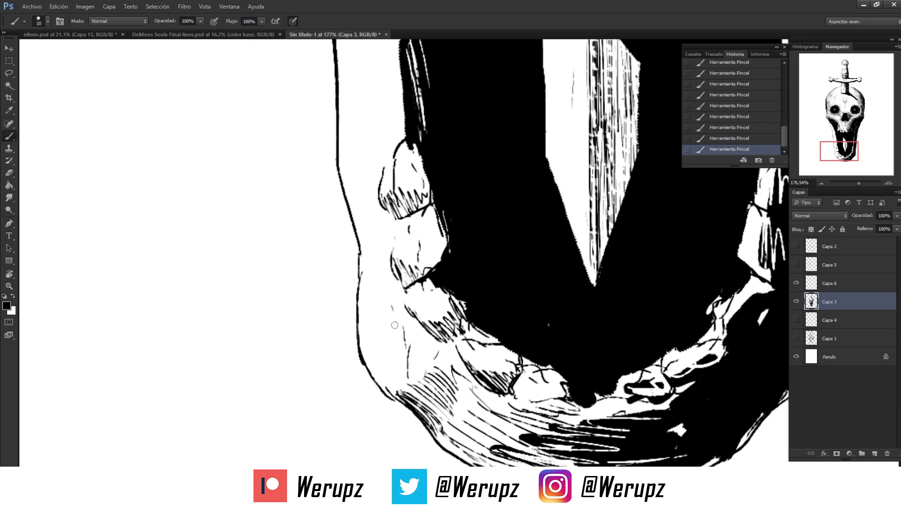
Add diagonal black hatching along the jaw's left side and edge.
{"action": "left_click_drag", "start_coordinate": [410, 349], "coordinate": [434, 370]}
{"action": "mouse_move", "coordinate": [400, 309]}
{"action": "left_mouse_down"}
{"action": "mouse_move", "coordinate": [422, 341]}
{"action": "mouse_move", "coordinate": [407, 340]}
{"action": "left_mouse_up"}
{"action": "mouse_move", "coordinate": [373, 313]}
{"action": "left_mouse_down"}
{"action": "mouse_move", "coordinate": [399, 364]}
{"action": "mouse_move", "coordinate": [371, 356]}
{"action": "left_mouse_up"}
{"action": "left_click_drag", "start_coordinate": [353, 288], "coordinate": [359, 311]}
{"action": "left_click_drag", "start_coordinate": [361, 248], "coordinate": [371, 318]}
{"action": "mouse_move", "coordinate": [355, 251]}
{"action": "left_mouse_down"}
{"action": "mouse_move", "coordinate": [364, 327]}
{"action": "mouse_move", "coordinate": [379, 315]}
{"action": "left_mouse_up"}
{"action": "left_click_drag", "start_coordinate": [382, 263], "coordinate": [397, 312]}
{"action": "mouse_move", "coordinate": [377, 179]}
{"action": "left_mouse_down"}
{"action": "mouse_move", "coordinate": [383, 317]}
{"action": "mouse_move", "coordinate": [372, 368]}
{"action": "left_mouse_up"}
{"action": "mouse_move", "coordinate": [353, 319]}
{"action": "left_mouse_down"}
{"action": "mouse_move", "coordinate": [371, 368]}
{"action": "mouse_move", "coordinate": [399, 371]}
{"action": "left_mouse_up"}
{"action": "left_click_drag", "start_coordinate": [388, 340], "coordinate": [407, 366]}
Add black hatch strokes inside the left cheek.
{"action": "key", "text": "z"}
{"action": "left_click_drag", "start_coordinate": [415, 294], "coordinate": [356, 294]}
{"action": "key", "text": "b"}
{"action": "scroll", "coordinate": [394, 207], "scroll_direction": "up", "scroll_amount": 3}
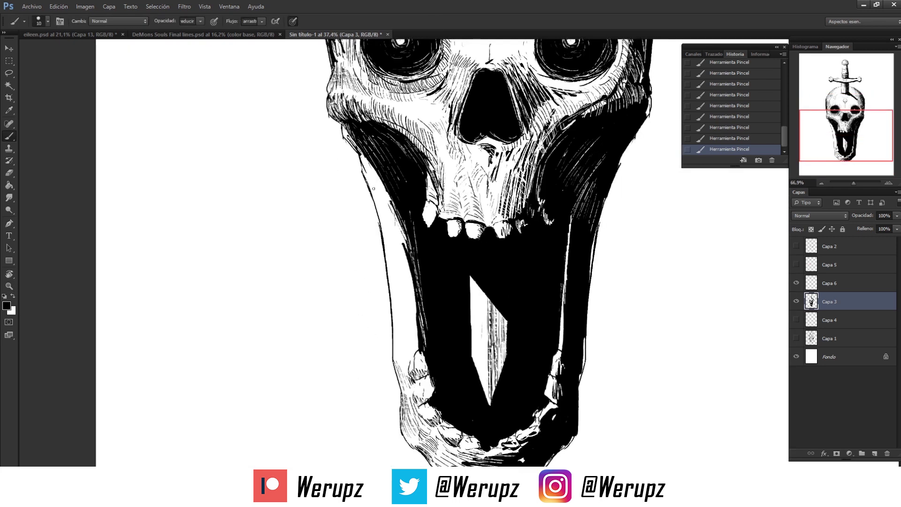
{"action": "left_click_drag", "start_coordinate": [365, 172], "coordinate": [377, 212]}
{"action": "left_click_drag", "start_coordinate": [362, 159], "coordinate": [397, 235]}
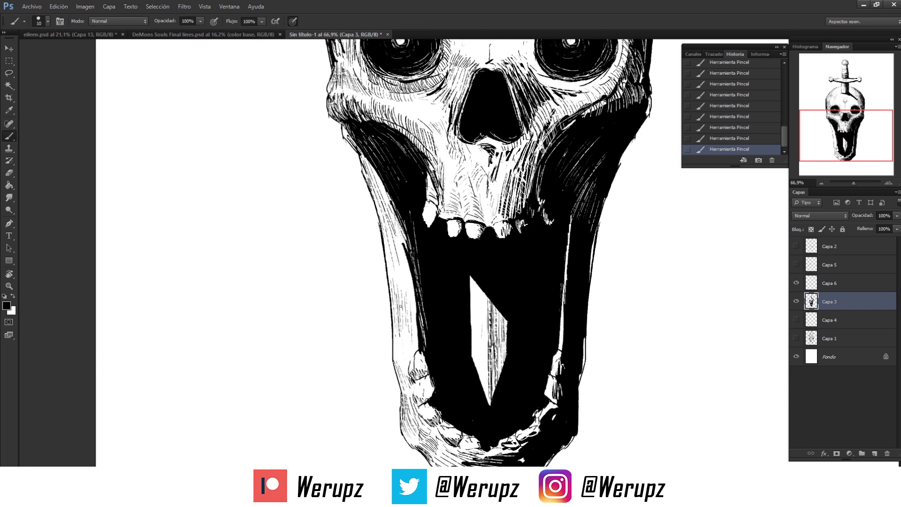
{"action": "key", "text": "x"}
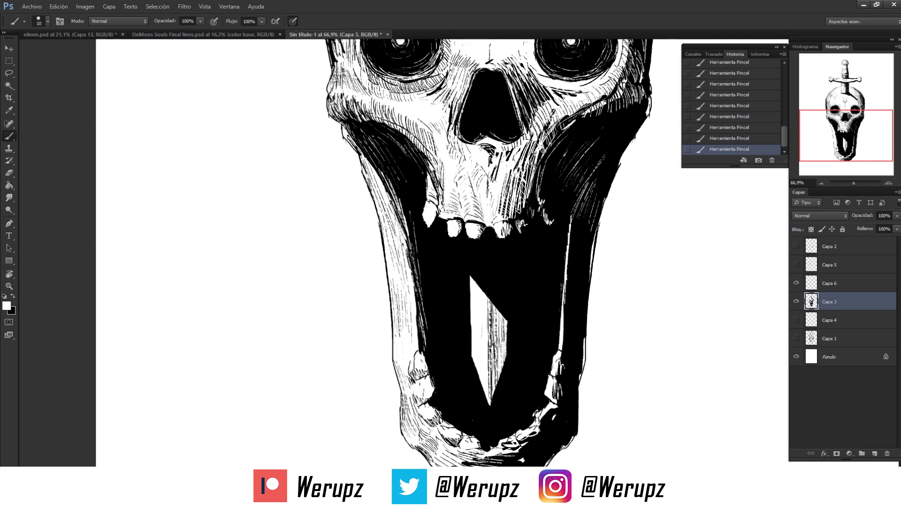
{"action": "key", "text": "z"}
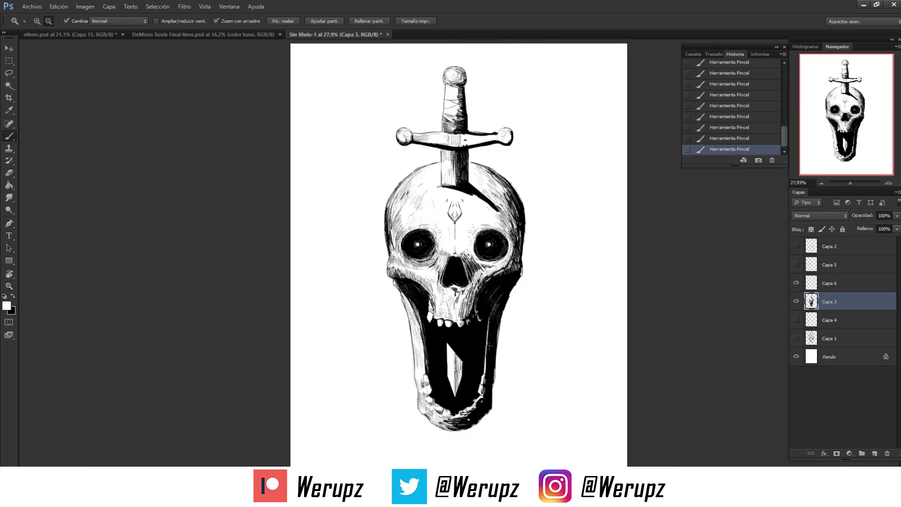
Fill the white gaps near the lower teeth and along the jaw's right side with black.
{"action": "left_click_drag", "start_coordinate": [449, 333], "coordinate": [473, 333]}
{"action": "key", "text": "b"}
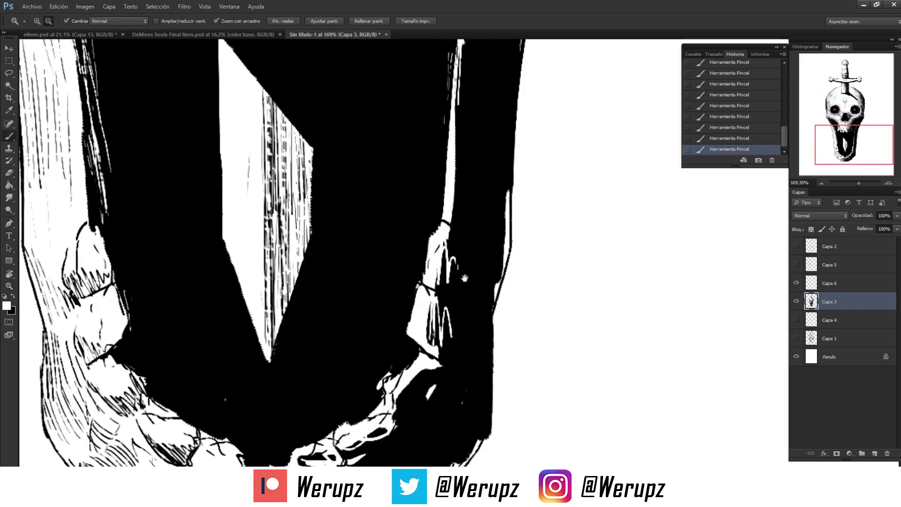
{"action": "key", "text": "x"}
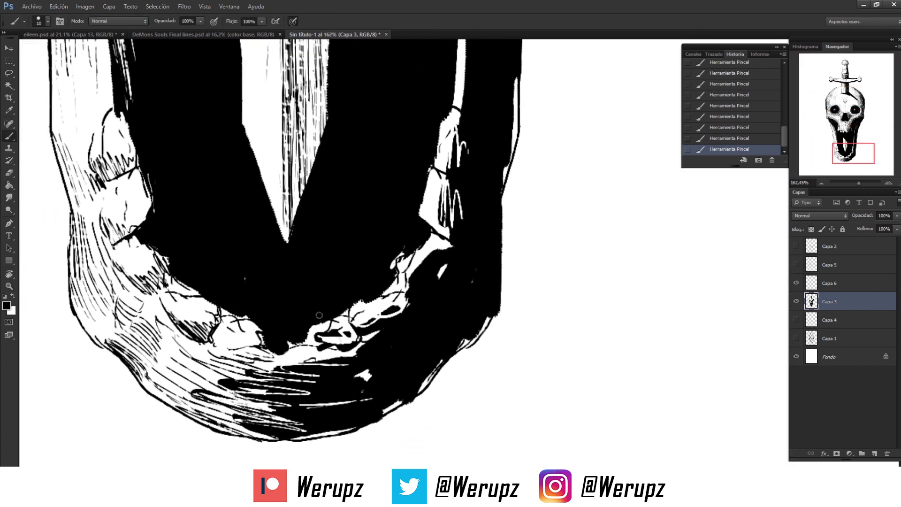
{"action": "left_click_drag", "start_coordinate": [309, 326], "coordinate": [313, 342]}
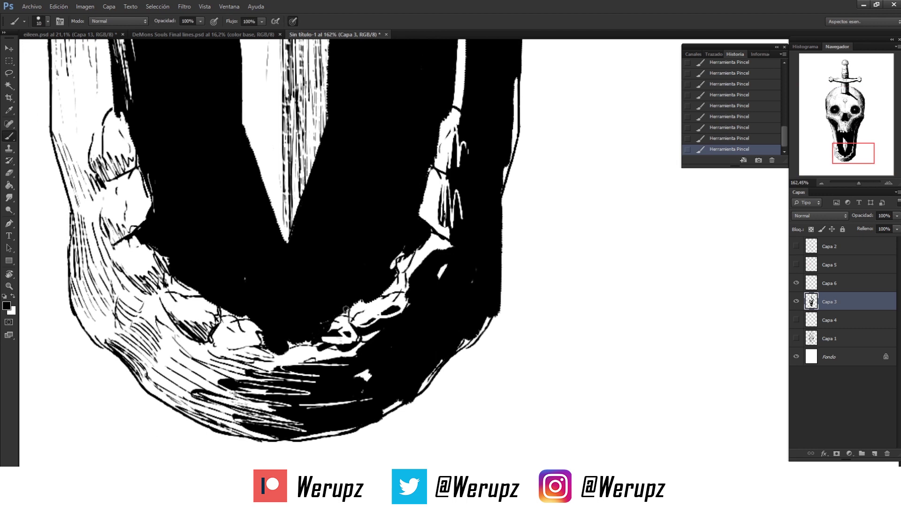
{"action": "left_click_drag", "start_coordinate": [408, 236], "coordinate": [398, 274]}
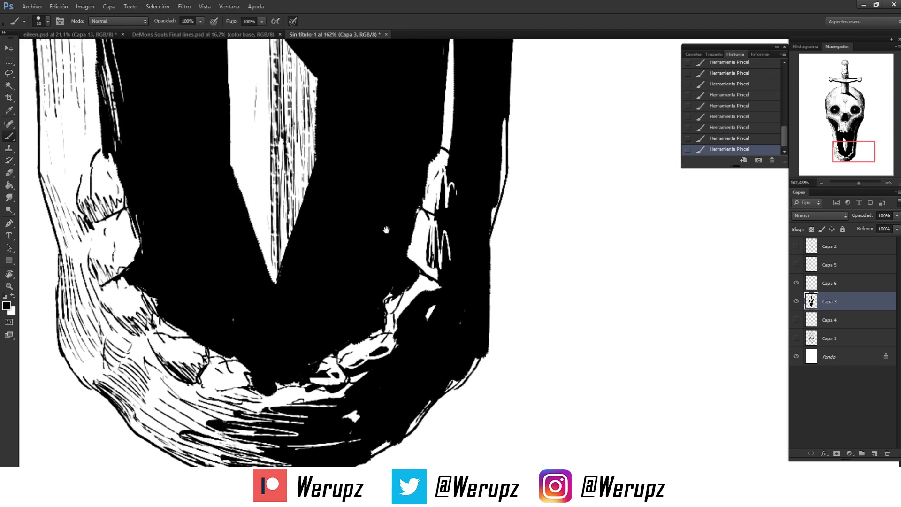
{"action": "key", "text": "x"}
{"action": "key", "text": "x"}
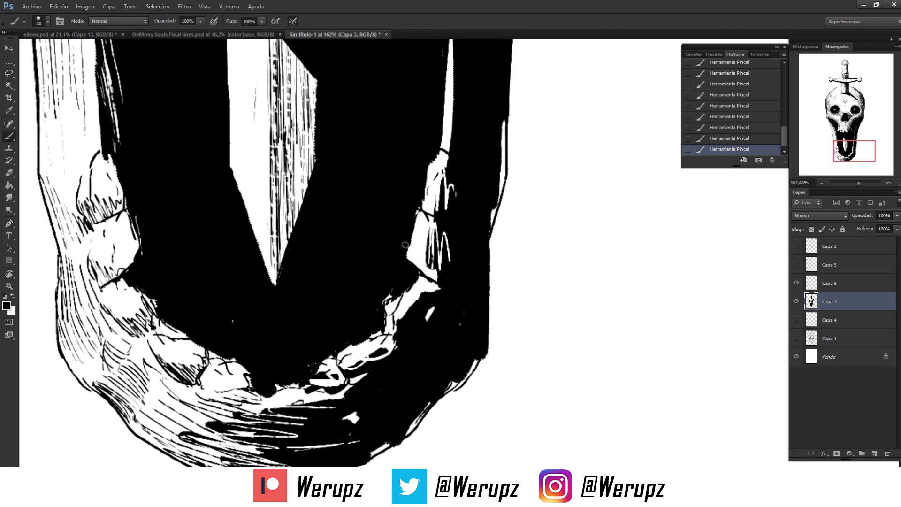
{"action": "left_click_drag", "start_coordinate": [418, 210], "coordinate": [435, 225]}
{"action": "key", "text": "x"}
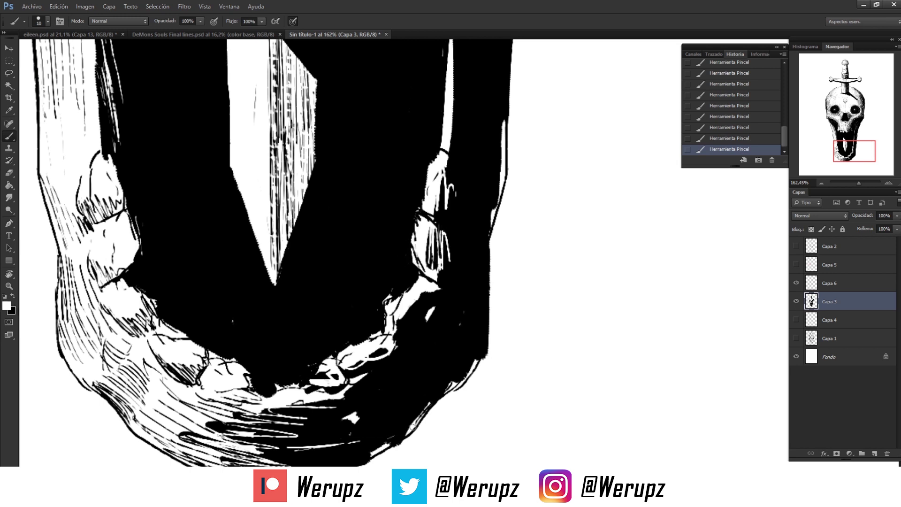
Rotate the canvas about 29 degrees and scratch white hatch lines into the right cheek shadow.
{"action": "left_click_drag", "start_coordinate": [401, 422], "coordinate": [410, 395]}
{"action": "key", "text": "r"}
{"action": "left_click_drag", "start_coordinate": [455, 220], "coordinate": [438, 191]}
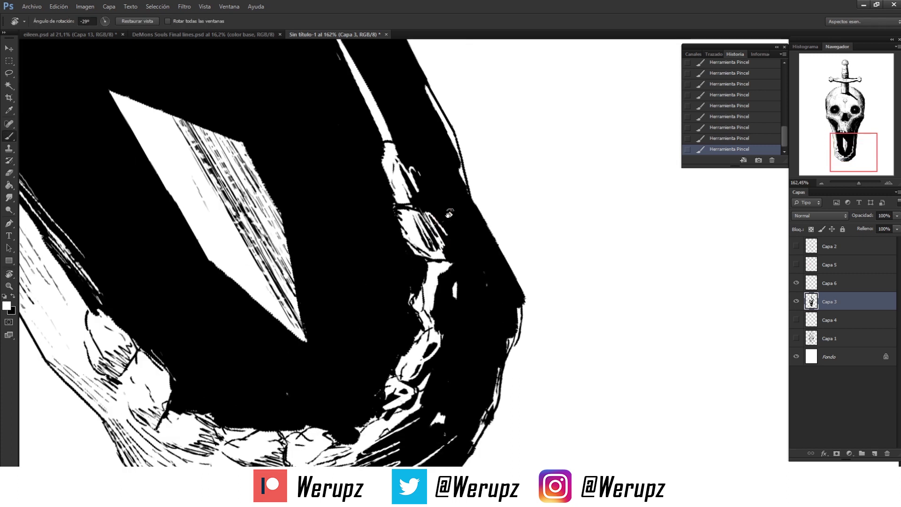
{"action": "scroll", "coordinate": [465, 235], "scroll_direction": "down", "scroll_amount": 1}
{"action": "mouse_move", "coordinate": [495, 286]}
{"action": "left_mouse_down"}
{"action": "mouse_move", "coordinate": [486, 247]}
{"action": "mouse_move", "coordinate": [445, 247]}
{"action": "left_mouse_up"}
{"action": "mouse_move", "coordinate": [474, 359]}
{"action": "left_mouse_down"}
{"action": "mouse_move", "coordinate": [468, 310]}
{"action": "mouse_move", "coordinate": [457, 315]}
{"action": "left_mouse_up"}
{"action": "scroll", "coordinate": [426, 338], "scroll_direction": "up", "scroll_amount": 3}
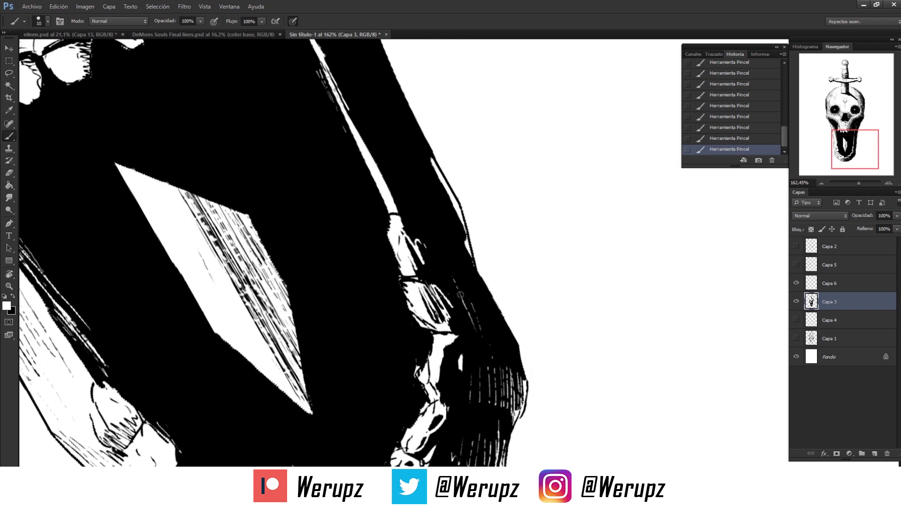
{"action": "scroll", "coordinate": [467, 303], "scroll_direction": "up", "scroll_amount": 2}
{"action": "scroll", "coordinate": [472, 310], "scroll_direction": "up", "scroll_amount": 2}
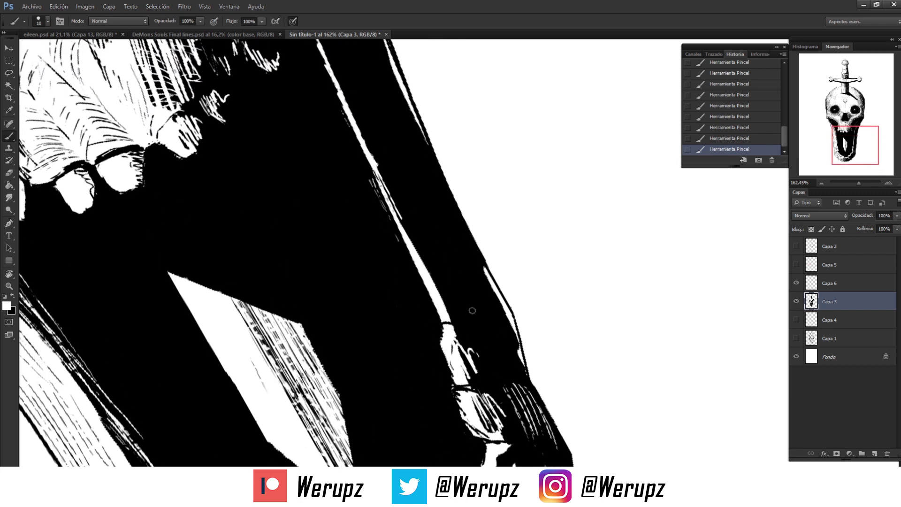
{"action": "scroll", "coordinate": [494, 336], "scroll_direction": "up", "scroll_amount": 3}
Streak many more white hatch lines along the right cheek shadow.
{"action": "left_click_drag", "start_coordinate": [425, 262], "coordinate": [455, 322]}
{"action": "left_click_drag", "start_coordinate": [407, 232], "coordinate": [457, 347]}
{"action": "mouse_move", "coordinate": [400, 207]}
{"action": "left_mouse_down"}
{"action": "mouse_move", "coordinate": [442, 310]}
{"action": "mouse_move", "coordinate": [462, 329]}
{"action": "left_mouse_up"}
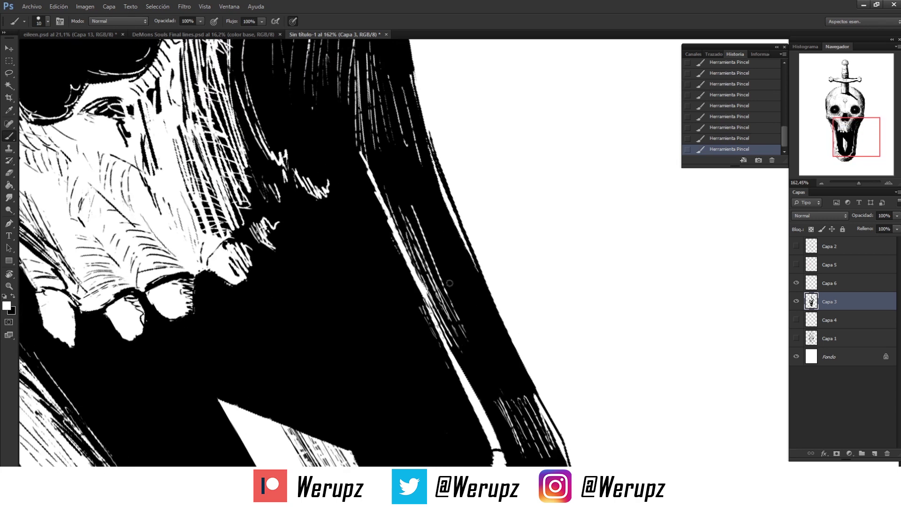
{"action": "left_click_drag", "start_coordinate": [427, 226], "coordinate": [474, 314]}
{"action": "left_click_drag", "start_coordinate": [451, 236], "coordinate": [485, 296]}
{"action": "left_click_drag", "start_coordinate": [425, 157], "coordinate": [495, 322]}
{"action": "left_click_drag", "start_coordinate": [459, 256], "coordinate": [484, 312]}
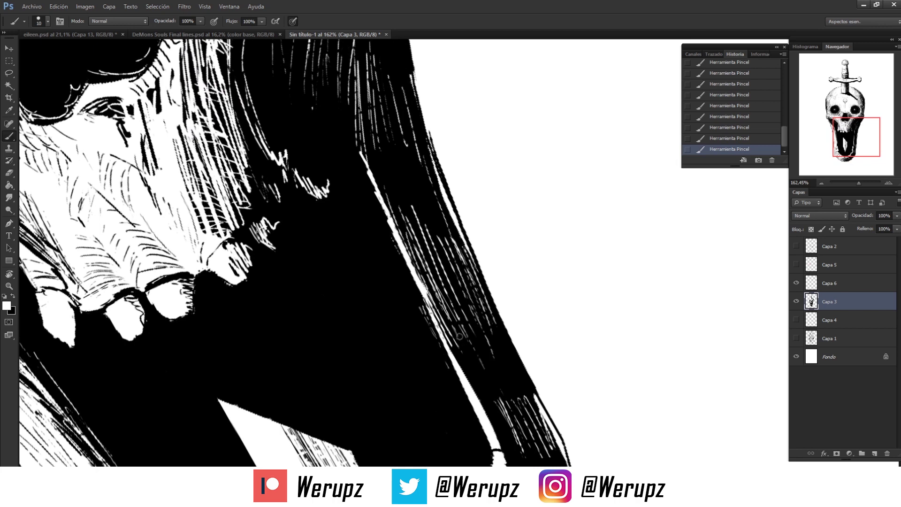
{"action": "scroll", "coordinate": [459, 336], "scroll_direction": "down", "scroll_amount": 5}
Move up to the sword's crossguard and darken the sword's shadow across the skull.
{"action": "key", "text": "z"}
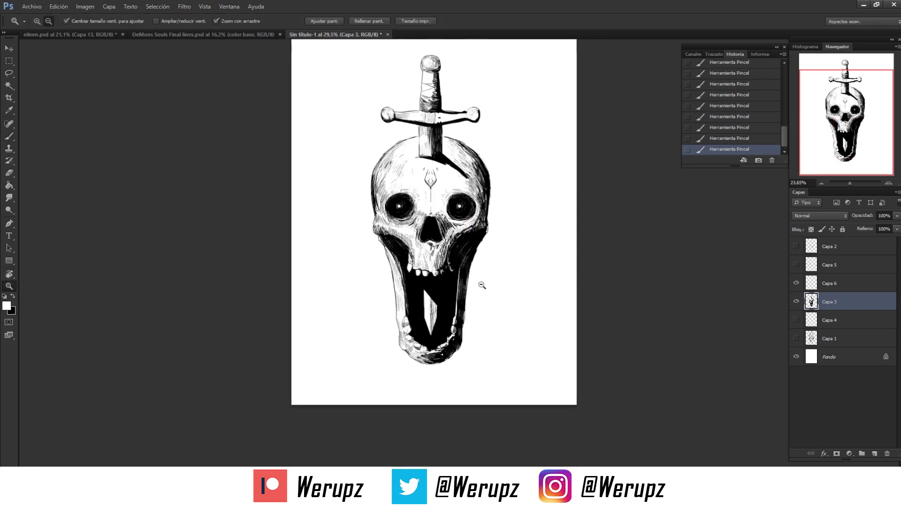
{"action": "scroll", "coordinate": [481, 284], "scroll_direction": "down", "scroll_amount": 2}
{"action": "scroll", "coordinate": [479, 284], "scroll_direction": "down", "scroll_amount": 1}
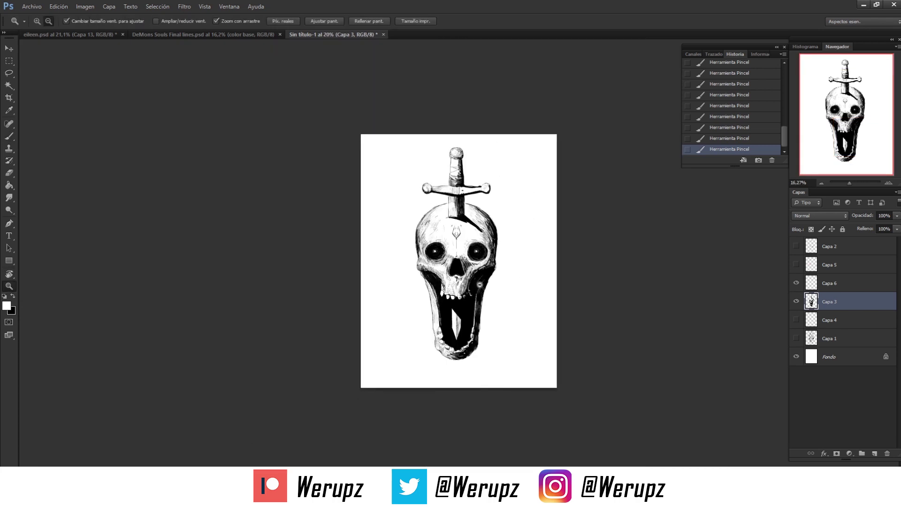
{"action": "scroll", "coordinate": [468, 241], "scroll_direction": "up", "scroll_amount": 4}
{"action": "scroll", "coordinate": [469, 241], "scroll_direction": "up", "scroll_amount": 2}
{"action": "key", "text": "b"}
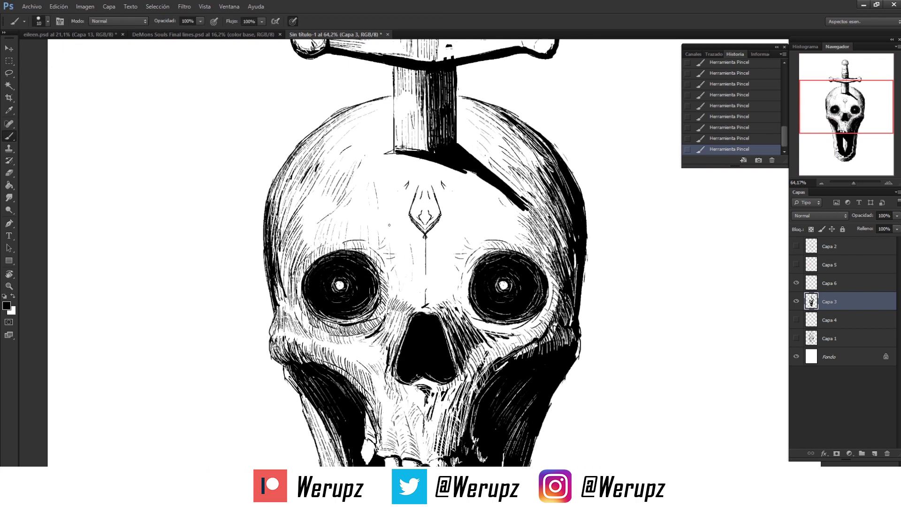
{"action": "left_click_drag", "start_coordinate": [389, 225], "coordinate": [390, 178]}
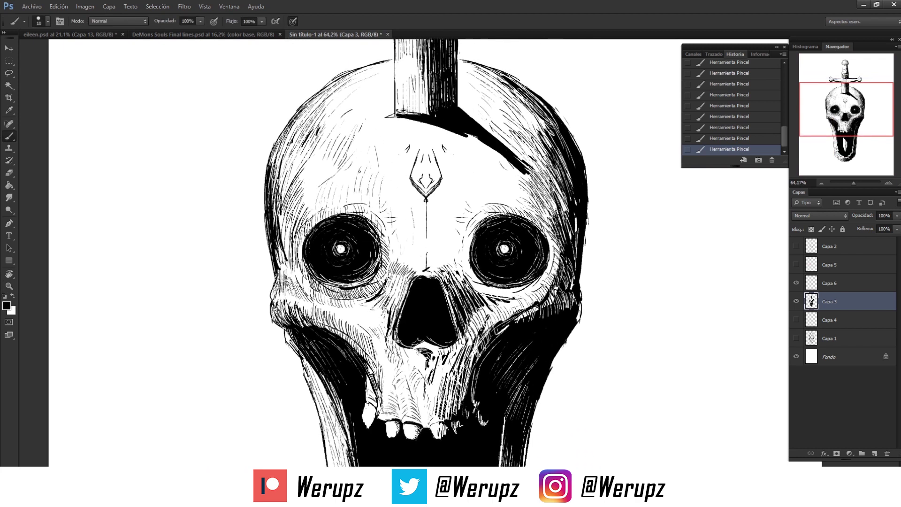
{"action": "left_click_drag", "start_coordinate": [394, 191], "coordinate": [395, 264]}
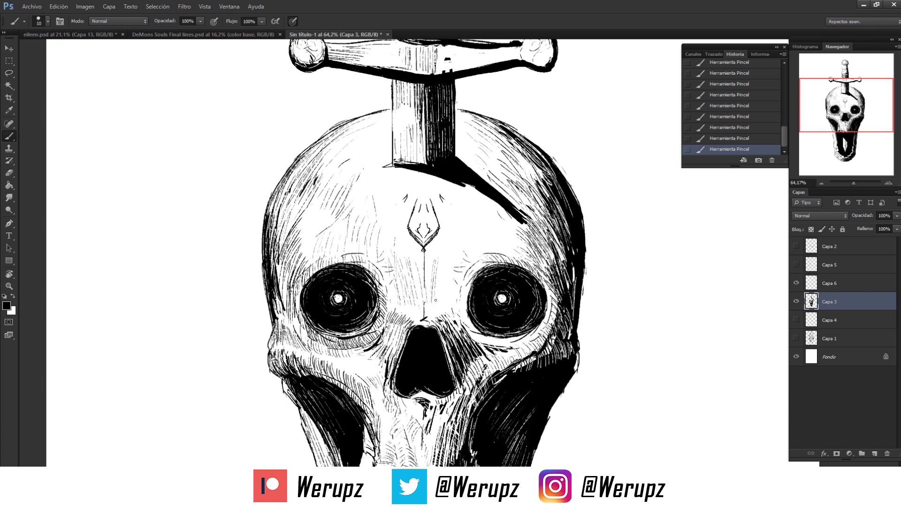
{"action": "mouse_move", "coordinate": [464, 238]}
{"action": "left_mouse_down"}
{"action": "mouse_move", "coordinate": [460, 264]}
{"action": "mouse_move", "coordinate": [443, 279]}
{"action": "left_mouse_up"}
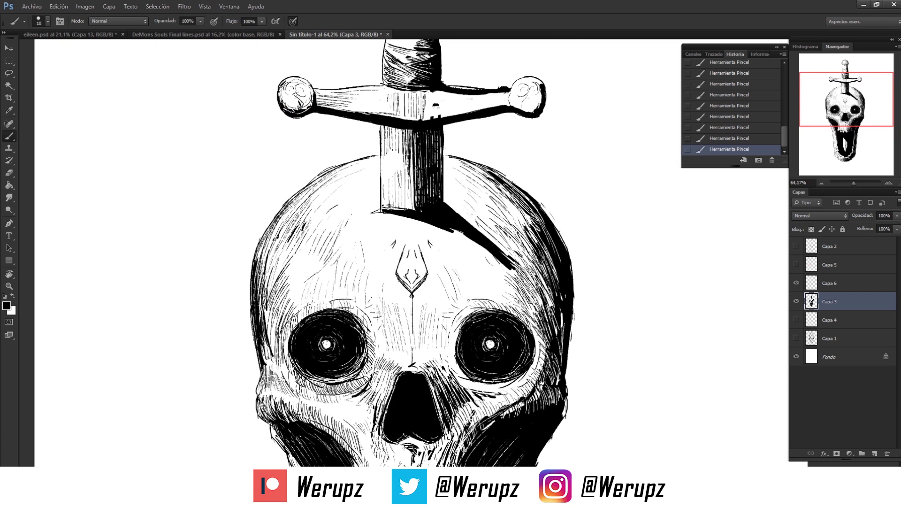
{"action": "left_click_drag", "start_coordinate": [486, 279], "coordinate": [486, 308]}
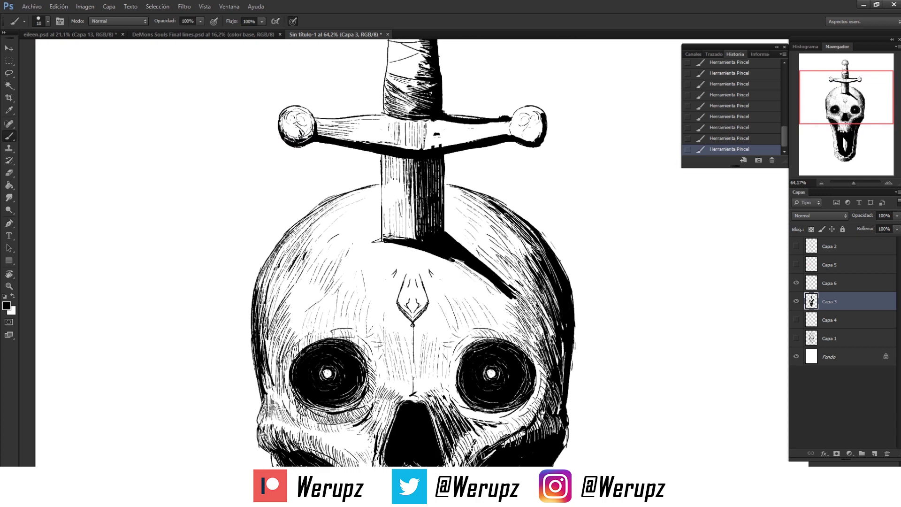
{"action": "left_click_drag", "start_coordinate": [430, 261], "coordinate": [493, 288]}
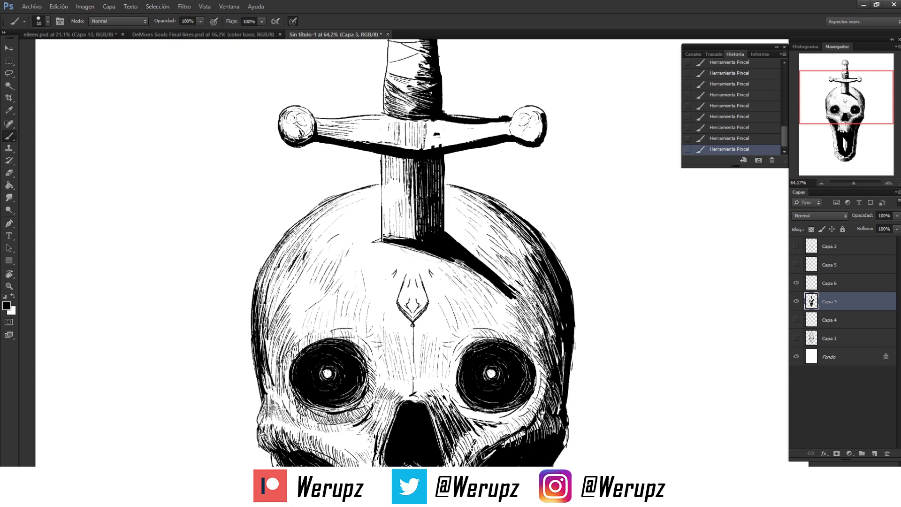
{"action": "left_click_drag", "start_coordinate": [511, 323], "coordinate": [515, 341]}
{"action": "left_click_drag", "start_coordinate": [456, 254], "coordinate": [492, 272]}
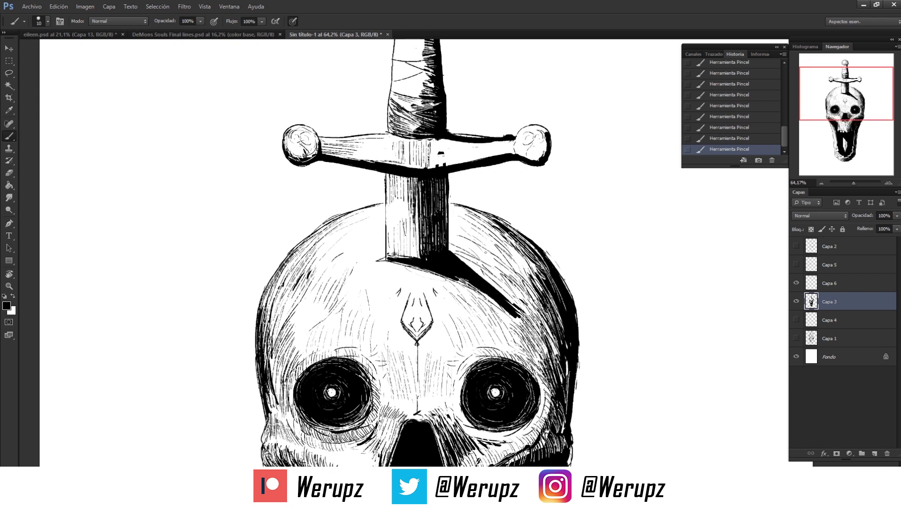
Hatch the left crossguard and rotate the view around the sword.
{"action": "mouse_move", "coordinate": [421, 230]}
{"action": "left_mouse_down"}
{"action": "mouse_move", "coordinate": [458, 189]}
{"action": "mouse_move", "coordinate": [414, 243]}
{"action": "mouse_move", "coordinate": [488, 262]}
{"action": "mouse_move", "coordinate": [462, 207]}
{"action": "left_mouse_up"}
{"action": "left_click_drag", "start_coordinate": [450, 221], "coordinate": [419, 229]}
{"action": "key", "text": "r"}
{"action": "left_click_drag", "start_coordinate": [463, 117], "coordinate": [424, 149]}
Hatch the sword grip diagonally and thin its left and right outlines with white strokes.
{"action": "mouse_move", "coordinate": [452, 237]}
{"action": "left_mouse_down"}
{"action": "mouse_move", "coordinate": [444, 270]}
{"action": "mouse_move", "coordinate": [417, 253]}
{"action": "mouse_move", "coordinate": [402, 256]}
{"action": "mouse_move", "coordinate": [445, 156]}
{"action": "left_mouse_up"}
{"action": "key", "text": "b"}
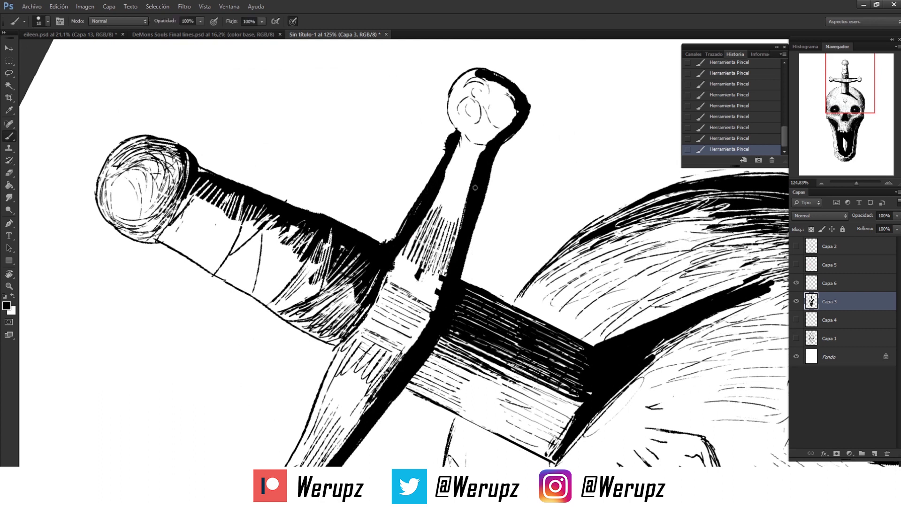
{"action": "key", "text": "x"}
{"action": "mouse_move", "coordinate": [482, 147]}
{"action": "left_mouse_down"}
{"action": "mouse_move", "coordinate": [448, 281]}
{"action": "mouse_move", "coordinate": [432, 304]}
{"action": "left_mouse_up"}
{"action": "key", "text": "x"}
Add black strokes along the grip near the pommel and thicken the pommel's outline.
{"action": "key", "text": "x"}
{"action": "left_click_drag", "start_coordinate": [439, 192], "coordinate": [408, 249]}
{"action": "left_click_drag", "start_coordinate": [448, 162], "coordinate": [416, 234]}
{"action": "key", "text": "x"}
{"action": "mouse_move", "coordinate": [445, 185]}
{"action": "left_mouse_down"}
{"action": "mouse_move", "coordinate": [463, 139]}
{"action": "mouse_move", "coordinate": [469, 187]}
{"action": "left_mouse_up"}
{"action": "left_click_drag", "start_coordinate": [481, 136], "coordinate": [474, 193]}
{"action": "mouse_move", "coordinate": [450, 104]}
{"action": "left_mouse_down"}
{"action": "mouse_move", "coordinate": [405, 217]}
{"action": "mouse_move", "coordinate": [426, 197]}
{"action": "left_mouse_up"}
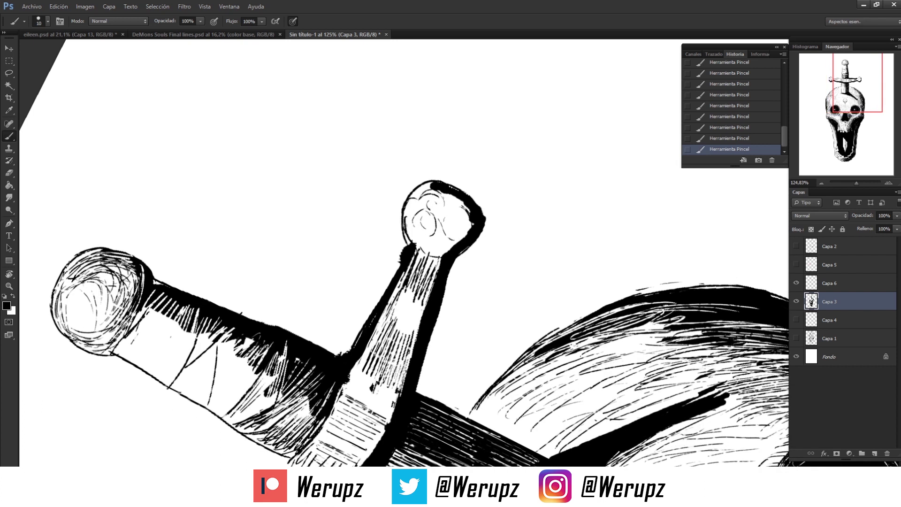
{"action": "key", "text": "x"}
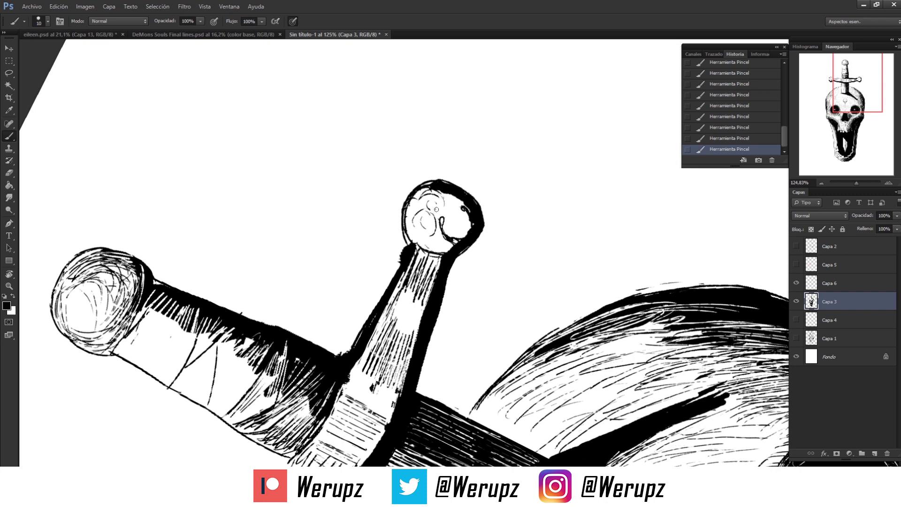
{"action": "left_click_drag", "start_coordinate": [414, 240], "coordinate": [440, 190]}
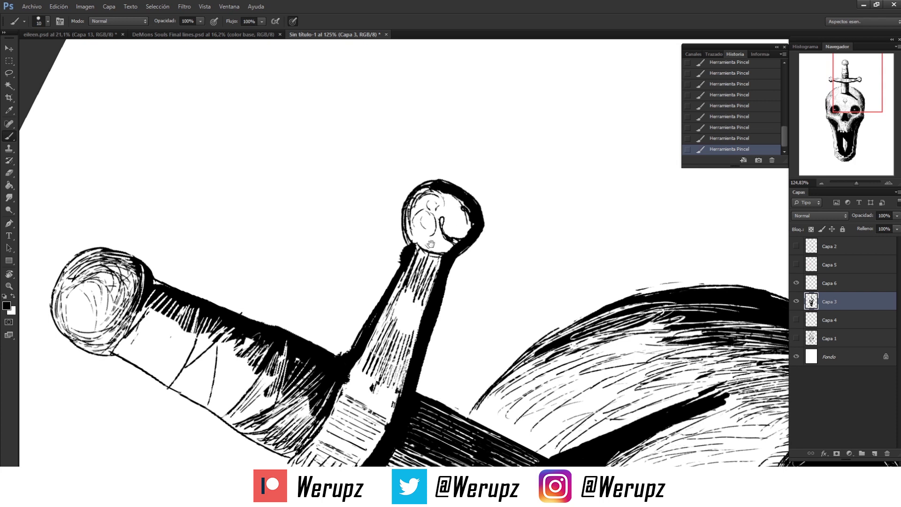
Add hatching along the grip's left side, then zoom out to see the whole sword.
{"action": "left_click_drag", "start_coordinate": [432, 225], "coordinate": [493, 43]}
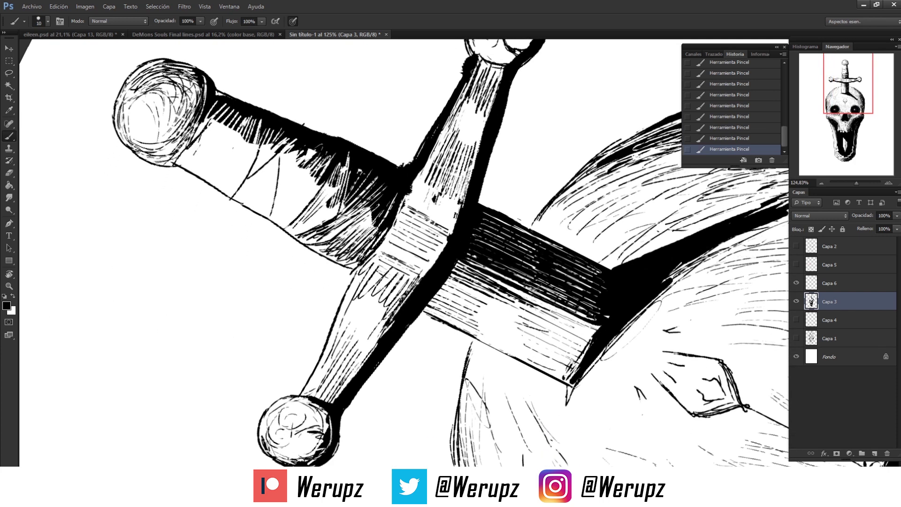
{"action": "mouse_move", "coordinate": [347, 357]}
{"action": "left_mouse_down"}
{"action": "mouse_move", "coordinate": [413, 230]}
{"action": "mouse_move", "coordinate": [422, 160]}
{"action": "left_mouse_up"}
{"action": "scroll", "coordinate": [413, 188], "scroll_direction": "down", "scroll_amount": 5}
{"action": "left_click_drag", "start_coordinate": [516, 141], "coordinate": [546, 185]}
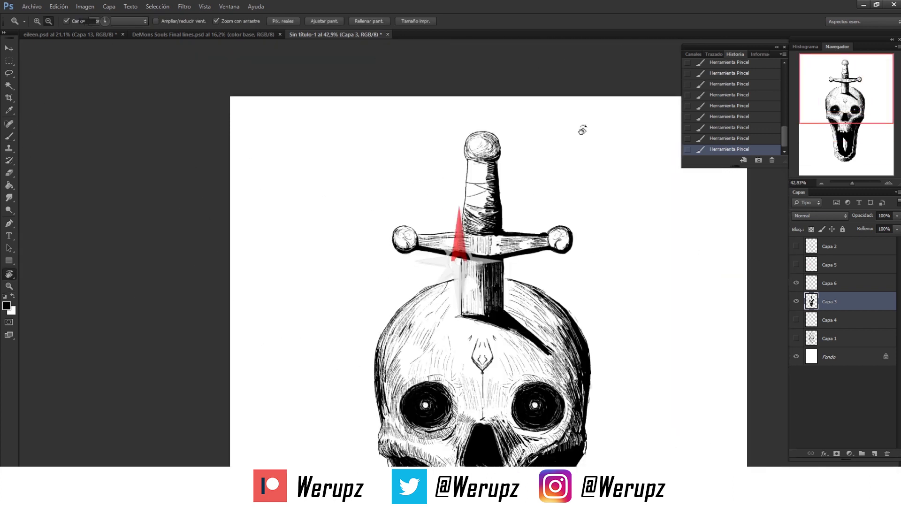
Zoom in close on the grip and paint out its lower-left hatching in white.
{"action": "left_click", "coordinate": [547, 185]}
{"action": "scroll", "coordinate": [546, 186], "scroll_direction": "up", "scroll_amount": 5}
{"action": "key", "text": "b"}
{"action": "mouse_move", "coordinate": [324, 371]}
{"action": "left_mouse_down"}
{"action": "mouse_move", "coordinate": [359, 416]}
{"action": "mouse_move", "coordinate": [329, 385]}
{"action": "left_mouse_up"}
{"action": "key", "text": "x"}
{"action": "left_click_drag", "start_coordinate": [373, 425], "coordinate": [321, 407]}
{"action": "key", "text": "x"}
Lay dense black hatching strokes across the sword grip.
{"action": "left_click_drag", "start_coordinate": [390, 355], "coordinate": [334, 342]}
{"action": "mouse_move", "coordinate": [389, 337]}
{"action": "left_mouse_down"}
{"action": "mouse_move", "coordinate": [332, 355]}
{"action": "mouse_move", "coordinate": [343, 342]}
{"action": "left_mouse_up"}
{"action": "left_click_drag", "start_coordinate": [417, 329], "coordinate": [345, 327]}
{"action": "left_click_drag", "start_coordinate": [417, 306], "coordinate": [349, 324]}
{"action": "mouse_move", "coordinate": [417, 295]}
{"action": "left_mouse_down"}
{"action": "mouse_move", "coordinate": [365, 313]}
{"action": "mouse_move", "coordinate": [392, 343]}
{"action": "left_mouse_up"}
{"action": "mouse_move", "coordinate": [396, 347]}
{"action": "left_mouse_down"}
{"action": "mouse_move", "coordinate": [331, 364]}
{"action": "mouse_move", "coordinate": [340, 364]}
{"action": "left_mouse_up"}
{"action": "mouse_move", "coordinate": [404, 344]}
{"action": "left_mouse_down"}
{"action": "mouse_move", "coordinate": [343, 361]}
{"action": "mouse_move", "coordinate": [342, 353]}
{"action": "left_mouse_up"}
{"action": "left_click_drag", "start_coordinate": [395, 340], "coordinate": [341, 347]}
{"action": "left_click_drag", "start_coordinate": [377, 321], "coordinate": [345, 334]}
{"action": "mouse_move", "coordinate": [433, 325]}
{"action": "left_mouse_down"}
{"action": "mouse_move", "coordinate": [376, 340]}
{"action": "mouse_move", "coordinate": [393, 328]}
{"action": "left_mouse_up"}
{"action": "mouse_move", "coordinate": [396, 326]}
{"action": "left_mouse_down"}
{"action": "mouse_move", "coordinate": [396, 334]}
{"action": "mouse_move", "coordinate": [353, 258]}
{"action": "left_mouse_up"}
Rotate the canvas and add near-vertical hatching across the grip up to the pommel.
{"action": "key", "text": "r"}
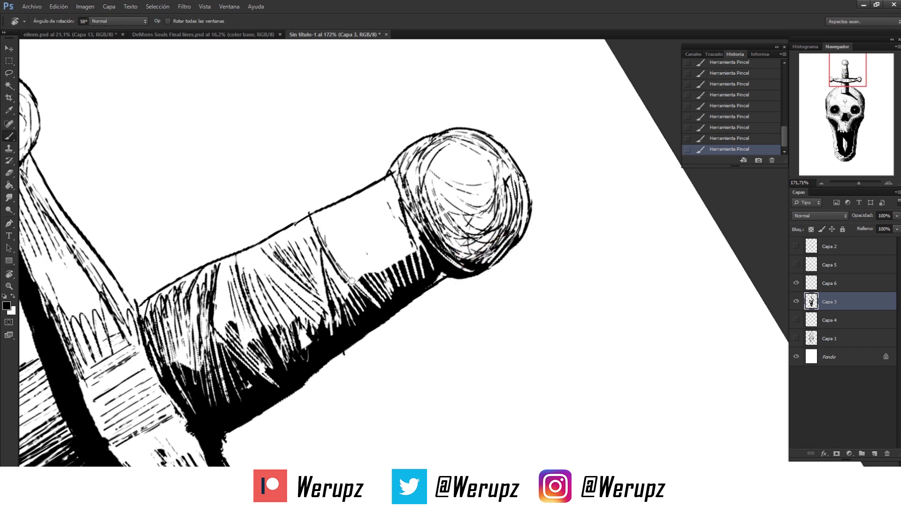
{"action": "mouse_move", "coordinate": [337, 226]}
{"action": "left_mouse_down"}
{"action": "mouse_move", "coordinate": [352, 278]}
{"action": "mouse_move", "coordinate": [373, 286]}
{"action": "left_mouse_up"}
{"action": "mouse_move", "coordinate": [368, 206]}
{"action": "left_mouse_down"}
{"action": "mouse_move", "coordinate": [387, 281]}
{"action": "mouse_move", "coordinate": [411, 262]}
{"action": "left_mouse_up"}
{"action": "left_click_drag", "start_coordinate": [397, 188], "coordinate": [420, 245]}
{"action": "left_click_drag", "start_coordinate": [389, 218], "coordinate": [412, 256]}
{"action": "left_click_drag", "start_coordinate": [317, 232], "coordinate": [345, 288]}
Thicken the pommel's left edge, darken hatching beside it, and add white strokes over the grip.
{"action": "key", "text": "b"}
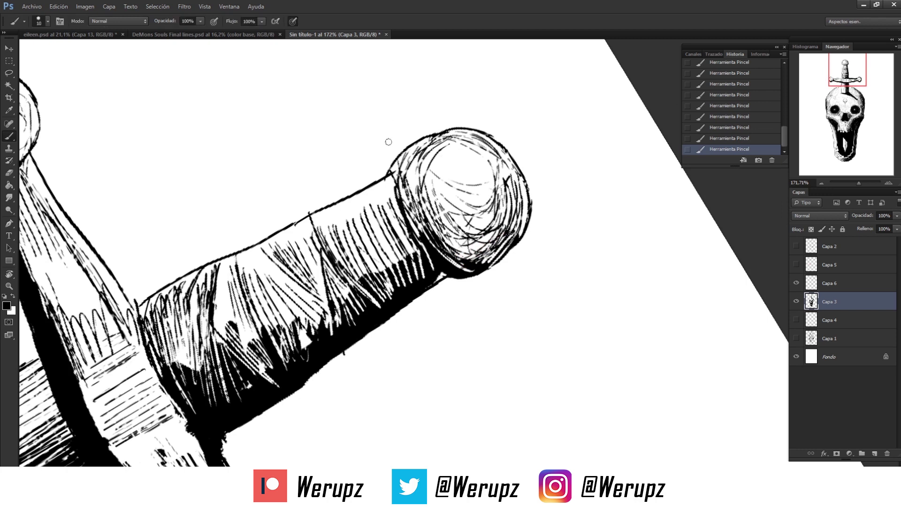
{"action": "left_click_drag", "start_coordinate": [408, 149], "coordinate": [391, 218]}
{"action": "mouse_move", "coordinate": [424, 232]}
{"action": "left_mouse_down"}
{"action": "mouse_move", "coordinate": [415, 251]}
{"action": "mouse_move", "coordinate": [431, 253]}
{"action": "left_mouse_up"}
{"action": "key", "text": "x"}
{"action": "mouse_move", "coordinate": [357, 261]}
{"action": "left_mouse_down"}
{"action": "mouse_move", "coordinate": [331, 288]}
{"action": "mouse_move", "coordinate": [399, 210]}
{"action": "left_mouse_up"}
Brighten the lower-left grip with white hatching lines.
{"action": "mouse_move", "coordinate": [260, 218]}
{"action": "left_mouse_down"}
{"action": "mouse_move", "coordinate": [277, 291]}
{"action": "mouse_move", "coordinate": [253, 273]}
{"action": "mouse_move", "coordinate": [256, 319]}
{"action": "left_mouse_up"}
{"action": "mouse_move", "coordinate": [244, 282]}
{"action": "left_mouse_down"}
{"action": "mouse_move", "coordinate": [265, 334]}
{"action": "mouse_move", "coordinate": [281, 340]}
{"action": "left_mouse_up"}
{"action": "left_click_drag", "start_coordinate": [255, 302], "coordinate": [294, 364]}
{"action": "left_click_drag", "start_coordinate": [352, 244], "coordinate": [338, 300]}
{"action": "left_click_drag", "start_coordinate": [347, 221], "coordinate": [328, 291]}
{"action": "key", "text": "x"}
Add dark diagonal hatching across the upper grip and check the drawing in a rotated view.
{"action": "mouse_move", "coordinate": [312, 183]}
{"action": "left_mouse_down"}
{"action": "mouse_move", "coordinate": [326, 228]}
{"action": "mouse_move", "coordinate": [345, 237]}
{"action": "mouse_move", "coordinate": [361, 216]}
{"action": "left_mouse_up"}
{"action": "left_click_drag", "start_coordinate": [357, 167], "coordinate": [394, 217]}
{"action": "mouse_move", "coordinate": [366, 150]}
{"action": "left_mouse_down"}
{"action": "mouse_move", "coordinate": [392, 193]}
{"action": "mouse_move", "coordinate": [392, 179]}
{"action": "left_mouse_up"}
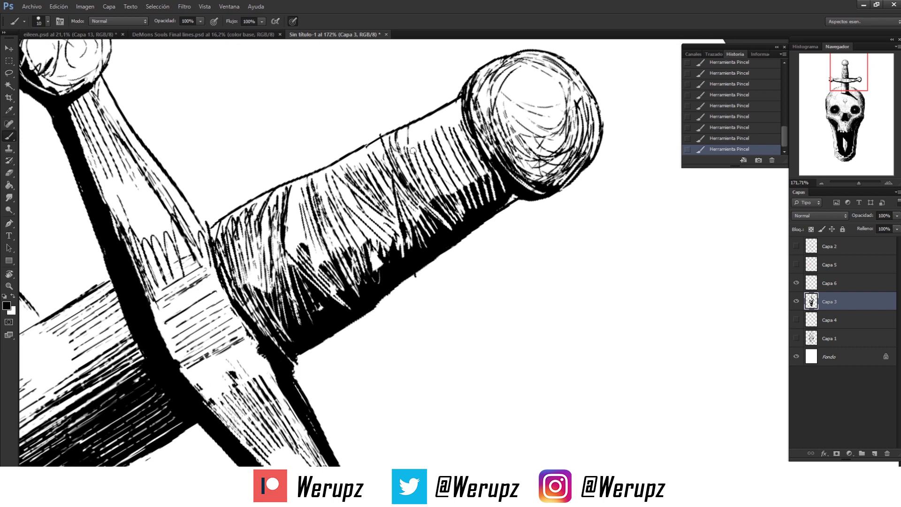
{"action": "key", "text": "r"}
{"action": "left_click_drag", "start_coordinate": [412, 151], "coordinate": [347, 140]}
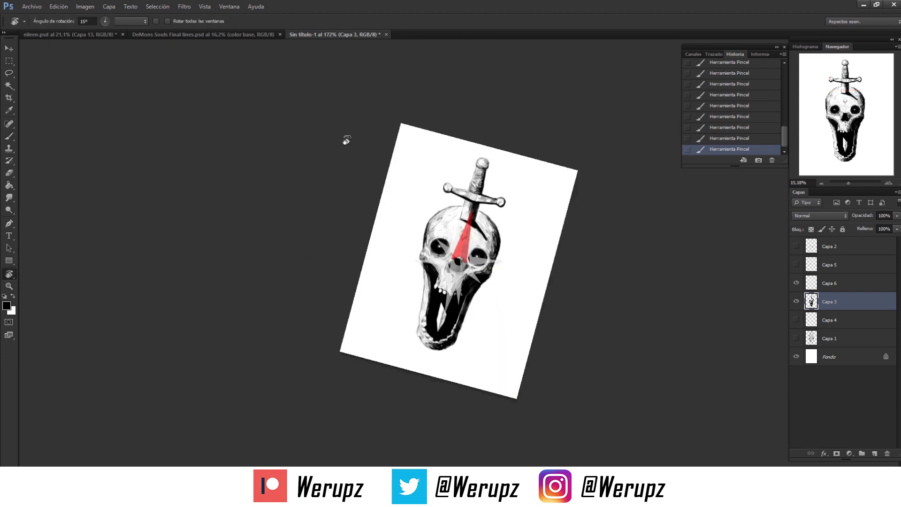
Reset the canvas rotation, zoom to the face, and hatch the left cheek beside the nose.
{"action": "key", "text": "Escape"}
{"action": "key", "text": "ctrl+0"}
{"action": "left_click_drag", "start_coordinate": [441, 250], "coordinate": [474, 250]}
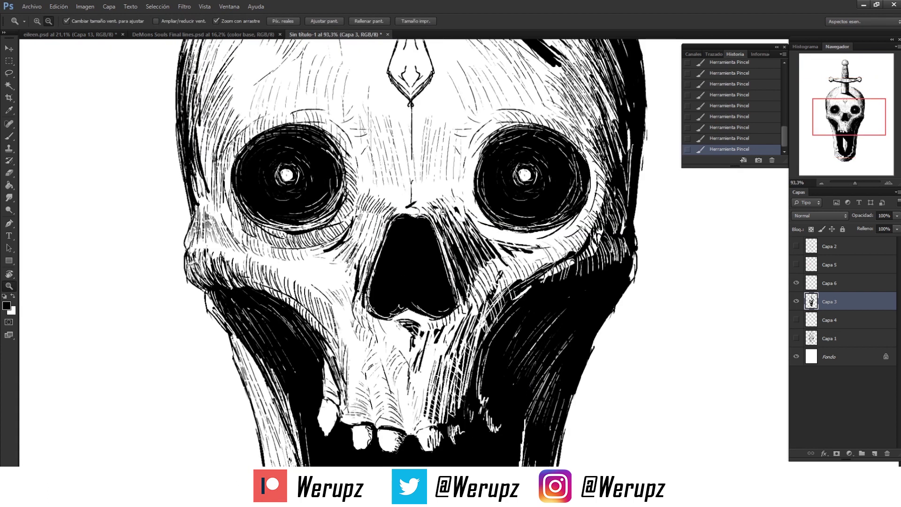
{"action": "mouse_move", "coordinate": [362, 308]}
{"action": "left_mouse_down"}
{"action": "mouse_move", "coordinate": [364, 268]}
{"action": "mouse_move", "coordinate": [343, 247]}
{"action": "left_mouse_up"}
Add more fine hatching strokes on the skull's cheek across the lower face.
{"action": "key", "text": "x"}
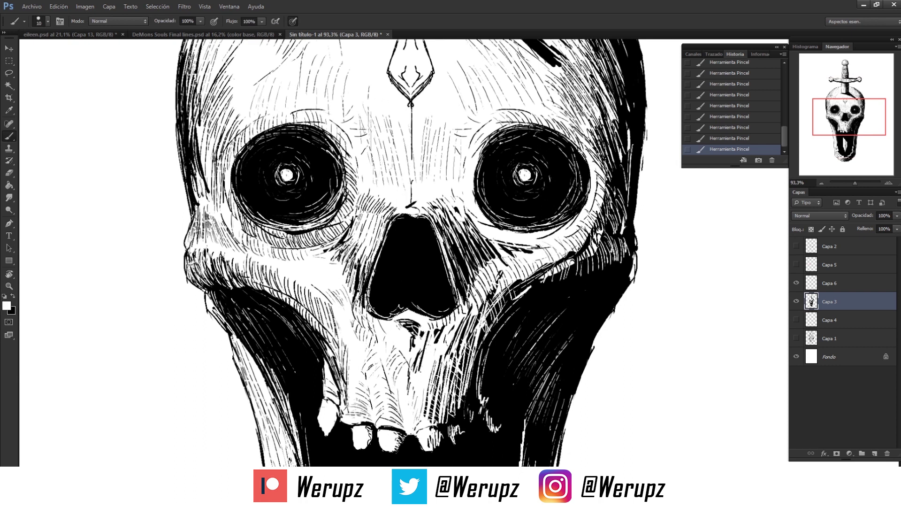
{"action": "left_click_drag", "start_coordinate": [457, 273], "coordinate": [408, 234]}
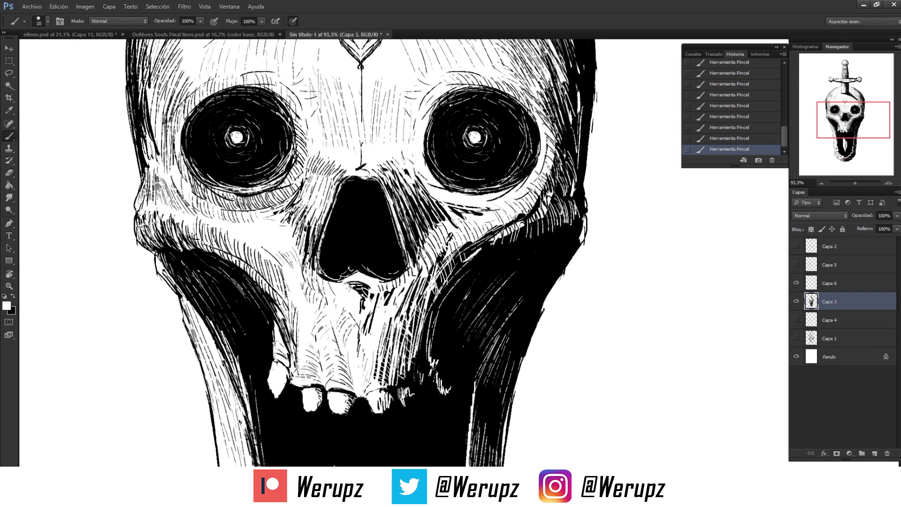
{"action": "mouse_move", "coordinate": [323, 288]}
{"action": "left_mouse_down"}
{"action": "mouse_move", "coordinate": [374, 240]}
{"action": "mouse_move", "coordinate": [374, 218]}
{"action": "left_mouse_up"}
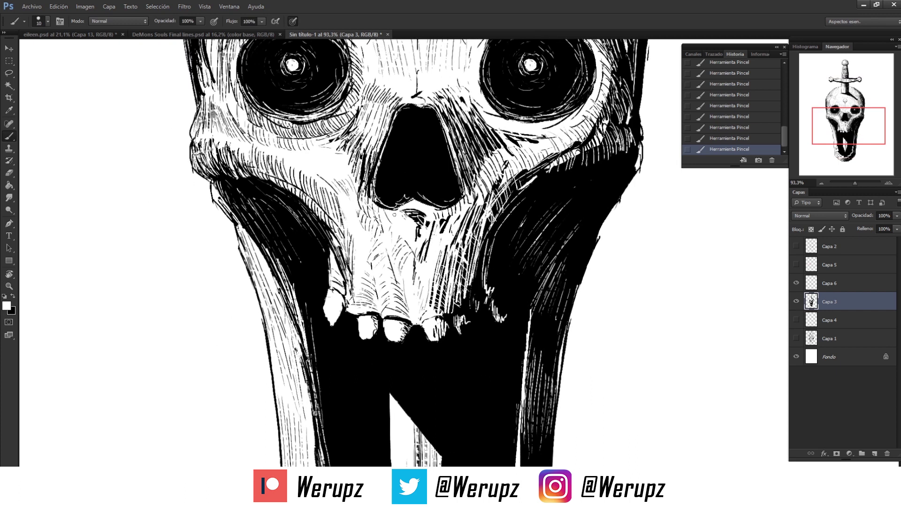
{"action": "key", "text": "x"}
{"action": "left_click_drag", "start_coordinate": [427, 281], "coordinate": [447, 270]}
{"action": "left_click_drag", "start_coordinate": [428, 272], "coordinate": [448, 255]}
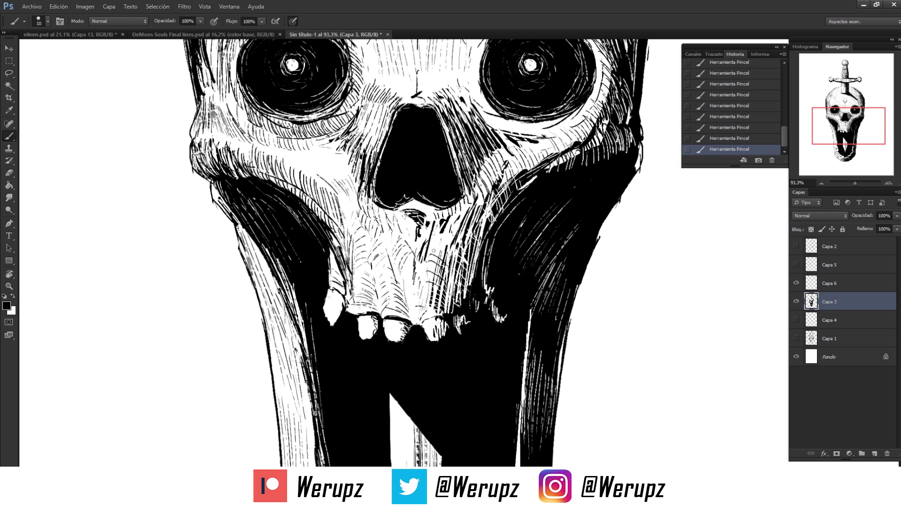
Zoom in on the lower jaw and ink a thin black line along the blade's left edge.
{"action": "key", "text": "x"}
{"action": "mouse_move", "coordinate": [447, 292]}
{"action": "left_mouse_down"}
{"action": "mouse_move", "coordinate": [466, 353]}
{"action": "mouse_move", "coordinate": [497, 352]}
{"action": "left_mouse_up"}
{"action": "key", "text": "x"}
{"action": "left_click_drag", "start_coordinate": [384, 166], "coordinate": [383, 65]}
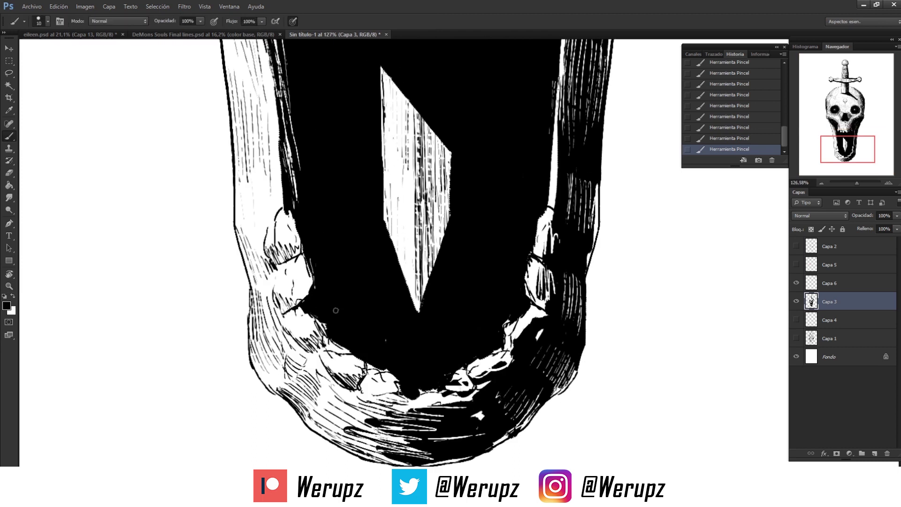
Fill the white gap along the jaw edge black and darken the chin with hatching.
{"action": "left_click_drag", "start_coordinate": [334, 350], "coordinate": [326, 343]}
{"action": "mouse_move", "coordinate": [376, 396]}
{"action": "left_mouse_down"}
{"action": "mouse_move", "coordinate": [366, 377]}
{"action": "mouse_move", "coordinate": [389, 386]}
{"action": "left_mouse_up"}
{"action": "mouse_move", "coordinate": [318, 419]}
{"action": "left_mouse_down"}
{"action": "mouse_move", "coordinate": [357, 424]}
{"action": "mouse_move", "coordinate": [387, 407]}
{"action": "mouse_move", "coordinate": [390, 451]}
{"action": "left_mouse_up"}
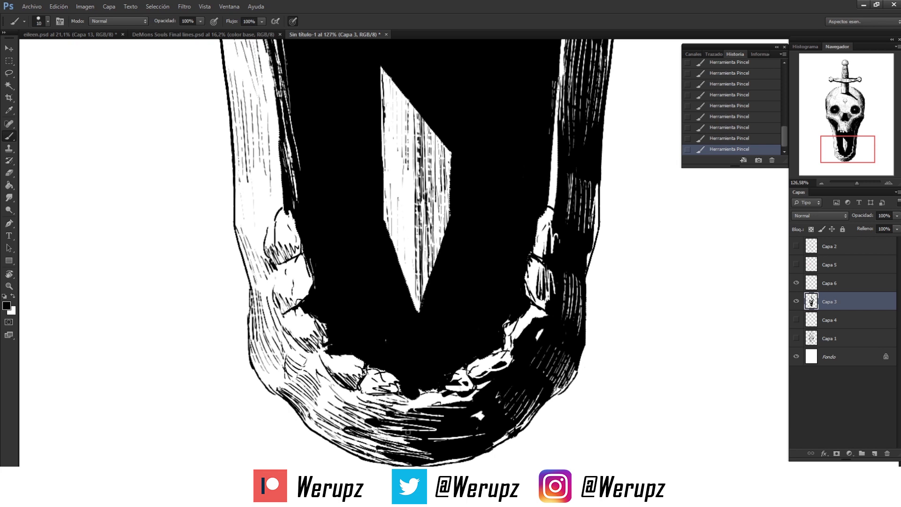
{"action": "key", "text": "x"}
{"action": "left_click_drag", "start_coordinate": [450, 455], "coordinate": [417, 437]}
Pan up from the jaw to the teeth and upper skull.
{"action": "left_click_drag", "start_coordinate": [255, 354], "coordinate": [309, 392]}
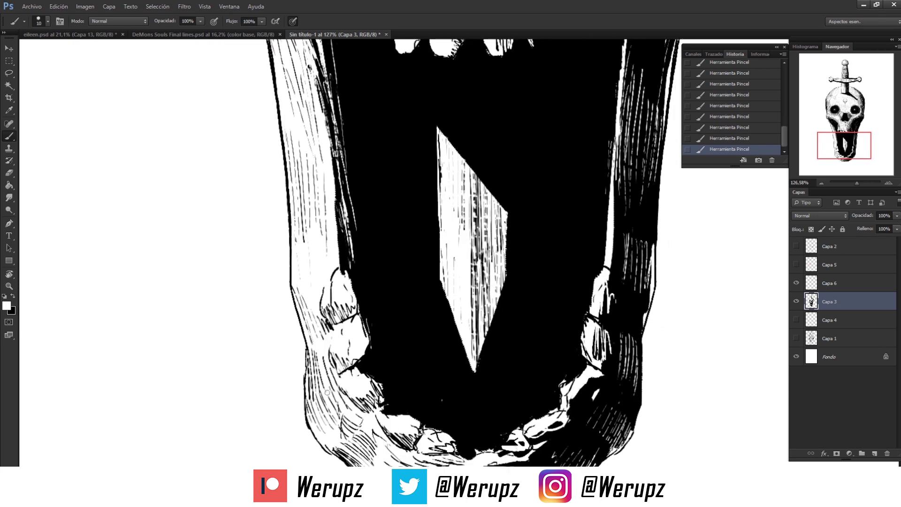
{"action": "key", "text": "x"}
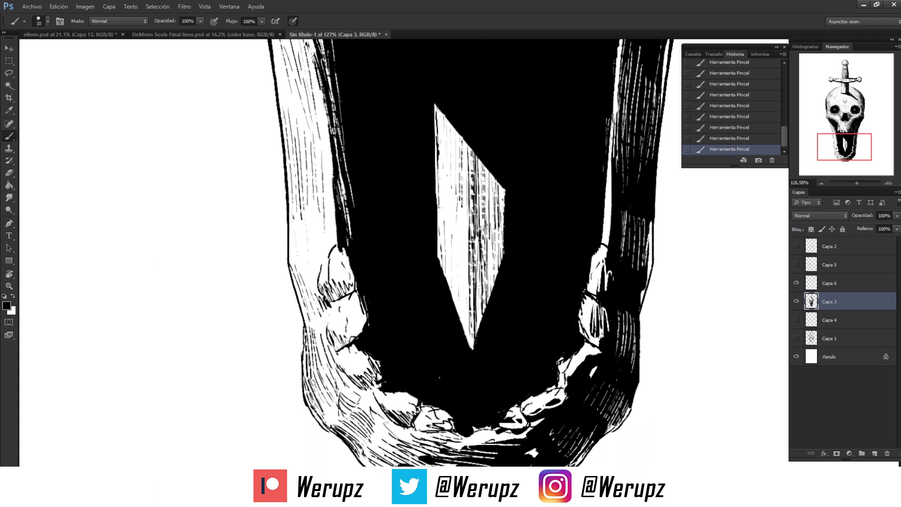
{"action": "left_click_drag", "start_coordinate": [310, 303], "coordinate": [333, 383]}
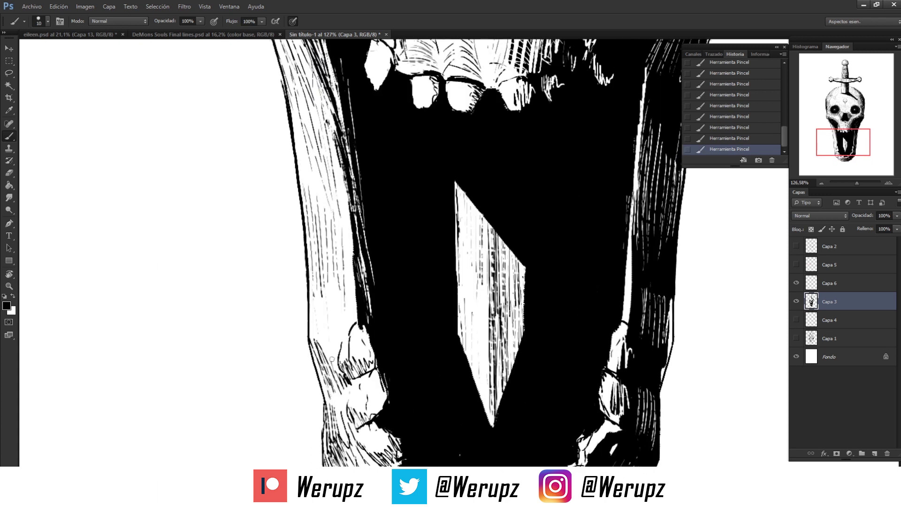
{"action": "left_click_drag", "start_coordinate": [328, 301], "coordinate": [328, 347]}
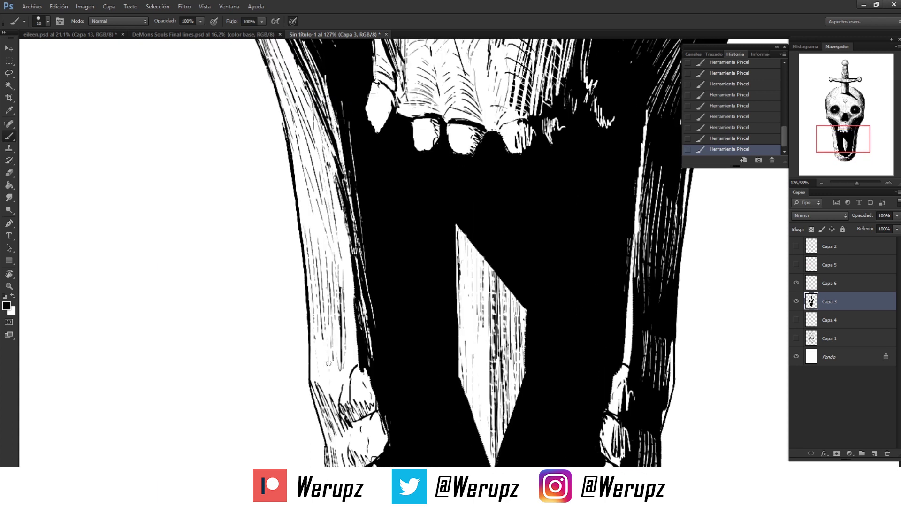
{"action": "mouse_move", "coordinate": [313, 197]}
{"action": "left_mouse_down"}
{"action": "mouse_move", "coordinate": [336, 295]}
{"action": "mouse_move", "coordinate": [291, 169]}
{"action": "left_mouse_up"}
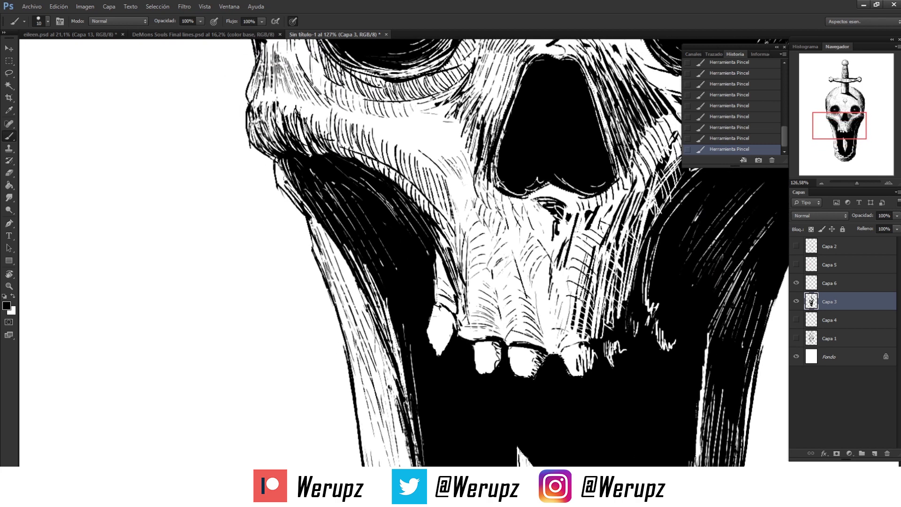
Zoom to the upper skull and lighten the skull's left outline with white.
{"action": "key", "text": "z"}
{"action": "key", "text": "ctrl+0"}
{"action": "key", "text": "b"}
{"action": "mouse_move", "coordinate": [432, 212]}
{"action": "left_mouse_down"}
{"action": "mouse_move", "coordinate": [474, 211]}
{"action": "mouse_move", "coordinate": [430, 219]}
{"action": "left_mouse_up"}
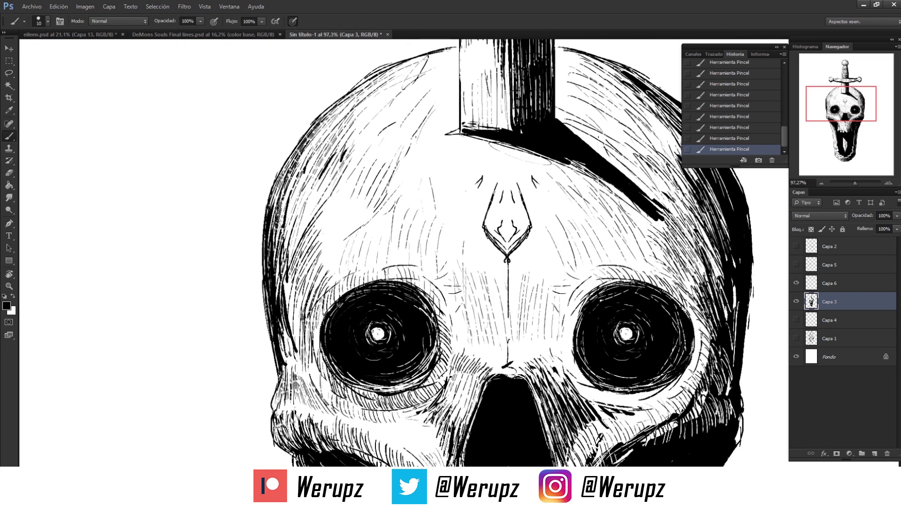
{"action": "key", "text": "x"}
{"action": "mouse_move", "coordinate": [278, 223]}
{"action": "left_mouse_down"}
{"action": "mouse_move", "coordinate": [284, 186]}
{"action": "mouse_move", "coordinate": [273, 215]}
{"action": "mouse_move", "coordinate": [284, 308]}
{"action": "left_mouse_up"}
{"action": "left_click_drag", "start_coordinate": [276, 240], "coordinate": [287, 317]}
Hatch in black along the skull's left outline and cheek, working up its left edge.
{"action": "key", "text": "x"}
{"action": "left_click_drag", "start_coordinate": [284, 285], "coordinate": [303, 338]}
{"action": "left_click_drag", "start_coordinate": [296, 301], "coordinate": [313, 346]}
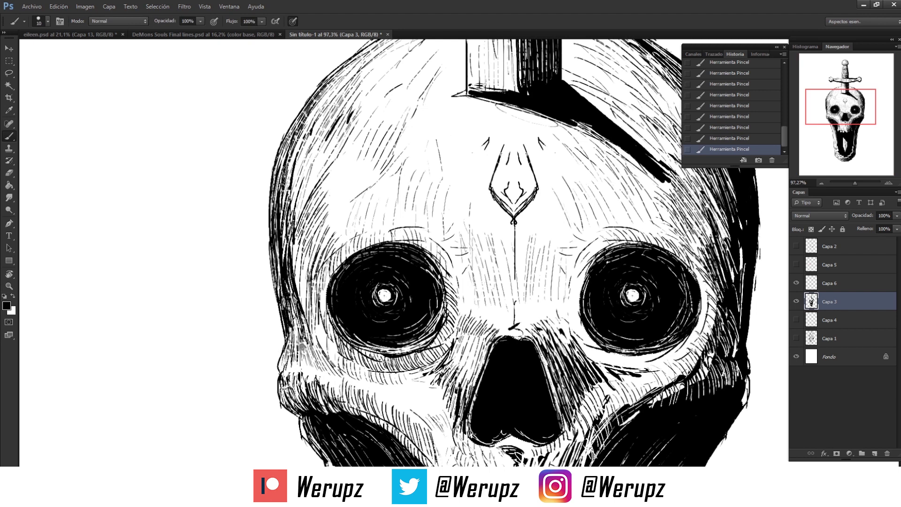
{"action": "left_click_drag", "start_coordinate": [301, 278], "coordinate": [306, 225]}
{"action": "mouse_move", "coordinate": [302, 136]}
{"action": "left_mouse_down"}
{"action": "mouse_move", "coordinate": [287, 204]}
{"action": "mouse_move", "coordinate": [279, 197]}
{"action": "left_mouse_up"}
{"action": "left_click_drag", "start_coordinate": [305, 89], "coordinate": [282, 164]}
Add short hatching on the cheekbone and reposition over the jaw and teeth.
{"action": "scroll", "coordinate": [403, 253], "scroll_direction": "down", "scroll_amount": 5}
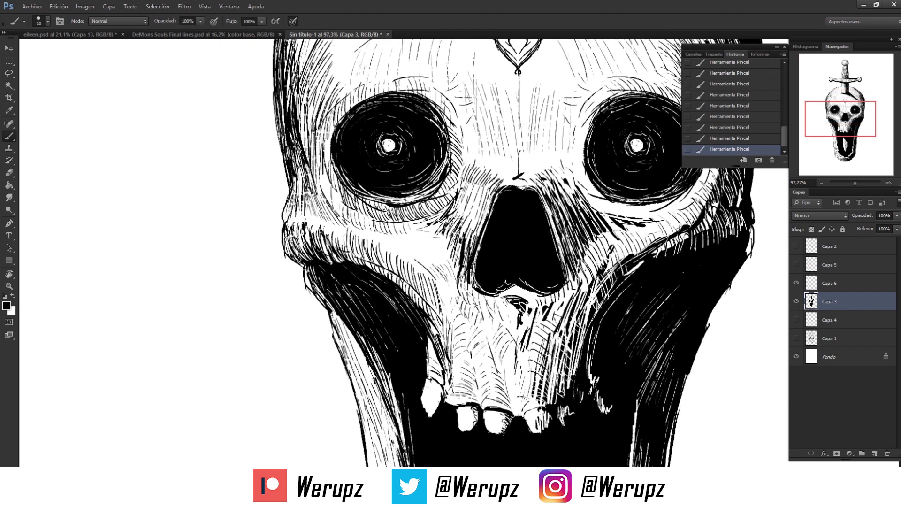
{"action": "mouse_move", "coordinate": [361, 225]}
{"action": "left_mouse_down"}
{"action": "mouse_move", "coordinate": [356, 188]}
{"action": "mouse_move", "coordinate": [371, 209]}
{"action": "left_mouse_up"}
{"action": "left_click_drag", "start_coordinate": [384, 186], "coordinate": [378, 215]}
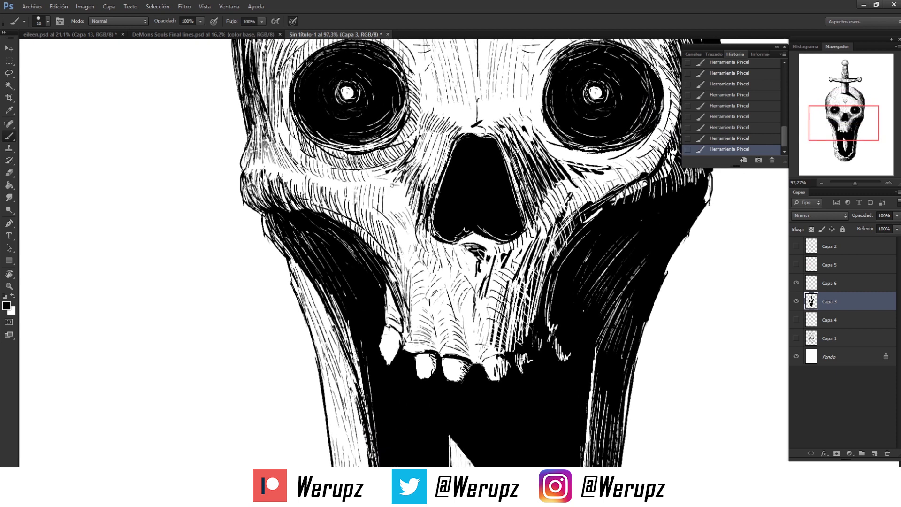
{"action": "mouse_move", "coordinate": [428, 228]}
{"action": "left_mouse_down"}
{"action": "mouse_move", "coordinate": [446, 225]}
{"action": "mouse_move", "coordinate": [418, 163]}
{"action": "left_mouse_up"}
{"action": "key", "text": "x"}
{"action": "key", "text": "x"}
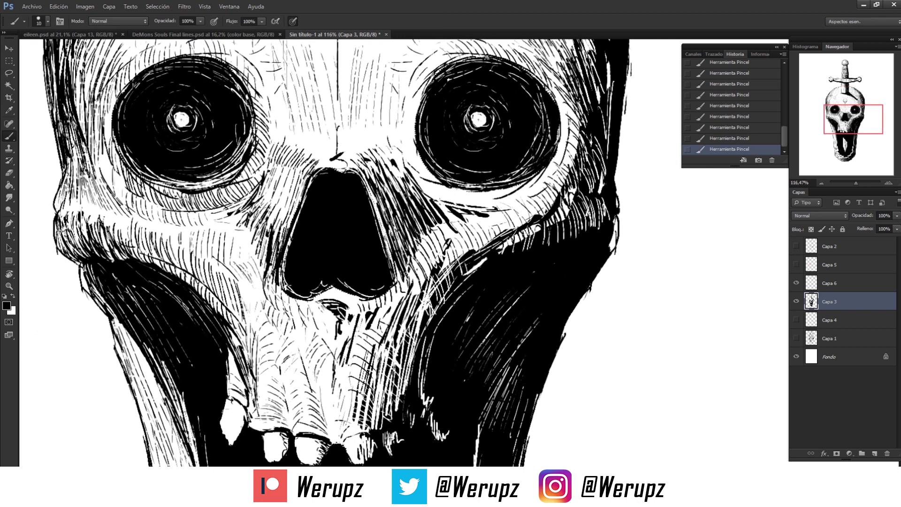
{"action": "key", "text": "x"}
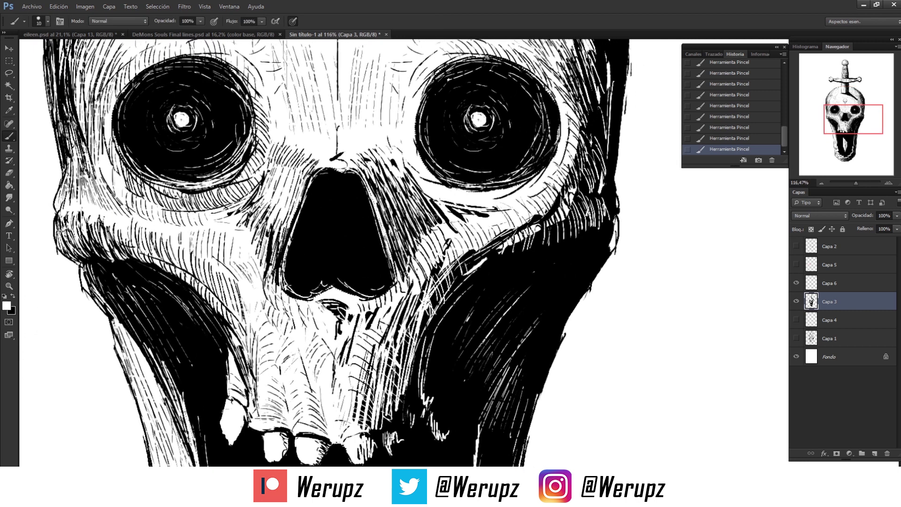
{"action": "left_click_drag", "start_coordinate": [454, 214], "coordinate": [450, 235]}
{"action": "key", "text": "x"}
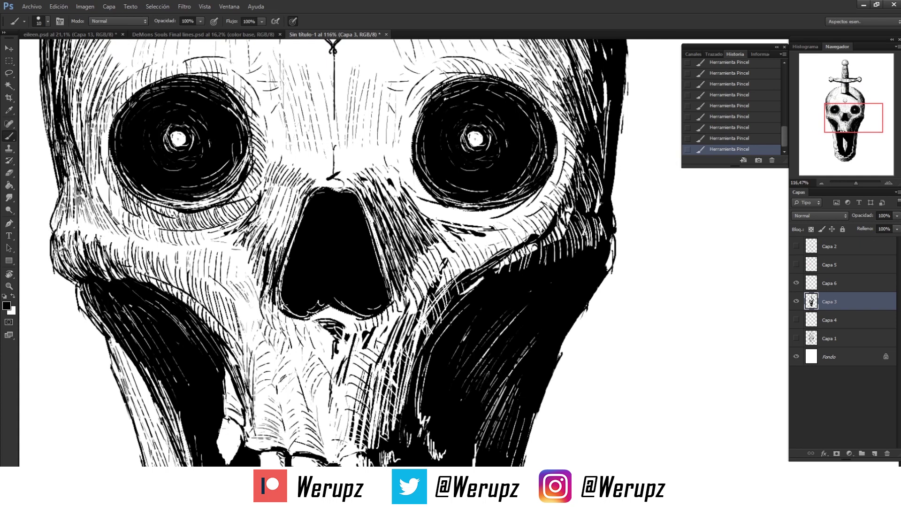
{"action": "mouse_move", "coordinate": [345, 313]}
{"action": "left_mouse_down"}
{"action": "mouse_move", "coordinate": [342, 279]}
{"action": "mouse_move", "coordinate": [354, 295]}
{"action": "mouse_move", "coordinate": [390, 273]}
{"action": "mouse_move", "coordinate": [399, 239]}
{"action": "mouse_move", "coordinate": [395, 267]}
{"action": "left_mouse_up"}
Hatch the right cheek up toward the eye and between the nose and right eye.
{"action": "mouse_move", "coordinate": [403, 300]}
{"action": "left_mouse_down"}
{"action": "mouse_move", "coordinate": [406, 256]}
{"action": "mouse_move", "coordinate": [416, 258]}
{"action": "mouse_move", "coordinate": [446, 226]}
{"action": "left_mouse_up"}
{"action": "left_click_drag", "start_coordinate": [402, 213], "coordinate": [410, 194]}
{"action": "left_click_drag", "start_coordinate": [422, 257], "coordinate": [412, 219]}
{"action": "left_click_drag", "start_coordinate": [400, 248], "coordinate": [405, 239]}
Add white strokes on the right cheek and hatch around the right eye socket's left side and lower rim.
{"action": "mouse_move", "coordinate": [343, 164]}
{"action": "left_mouse_down"}
{"action": "mouse_move", "coordinate": [347, 203]}
{"action": "mouse_move", "coordinate": [366, 193]}
{"action": "mouse_move", "coordinate": [332, 255]}
{"action": "left_mouse_up"}
{"action": "key", "text": "x"}
{"action": "key", "text": "x"}
{"action": "left_click_drag", "start_coordinate": [389, 267], "coordinate": [353, 232]}
{"action": "left_click_drag", "start_coordinate": [365, 271], "coordinate": [361, 241]}
{"action": "left_click_drag", "start_coordinate": [372, 280], "coordinate": [368, 247]}
{"action": "mouse_move", "coordinate": [398, 289]}
{"action": "left_mouse_down"}
{"action": "mouse_move", "coordinate": [393, 266]}
{"action": "mouse_move", "coordinate": [407, 268]}
{"action": "left_mouse_up"}
{"action": "left_click_drag", "start_coordinate": [429, 285], "coordinate": [422, 266]}
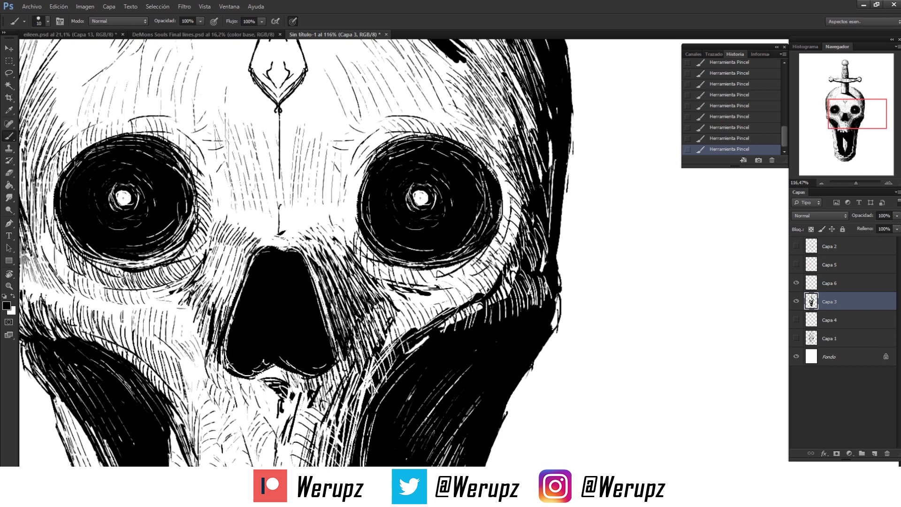
Break up the black right-cheek shadow with white hatching lines.
{"action": "left_click_drag", "start_coordinate": [495, 197], "coordinate": [510, 125]}
{"action": "key", "text": "x"}
{"action": "mouse_move", "coordinate": [438, 283]}
{"action": "left_mouse_down"}
{"action": "mouse_move", "coordinate": [446, 233]}
{"action": "mouse_move", "coordinate": [437, 255]}
{"action": "left_mouse_up"}
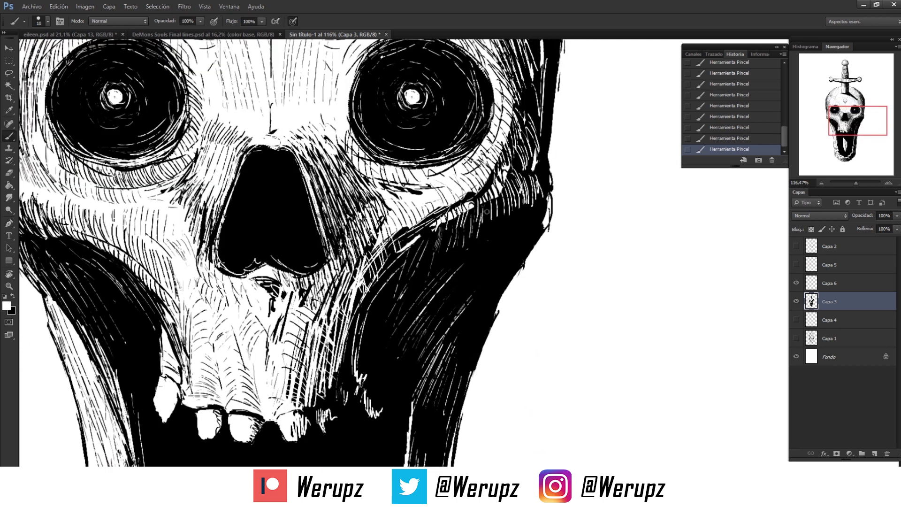
{"action": "left_click_drag", "start_coordinate": [499, 236], "coordinate": [532, 213]}
{"action": "left_click_drag", "start_coordinate": [499, 260], "coordinate": [512, 147]}
{"action": "left_click_drag", "start_coordinate": [499, 197], "coordinate": [535, 143]}
{"action": "left_click_drag", "start_coordinate": [495, 242], "coordinate": [540, 136]}
{"action": "left_click_drag", "start_coordinate": [476, 277], "coordinate": [512, 202]}
{"action": "left_click_drag", "start_coordinate": [478, 244], "coordinate": [513, 148]}
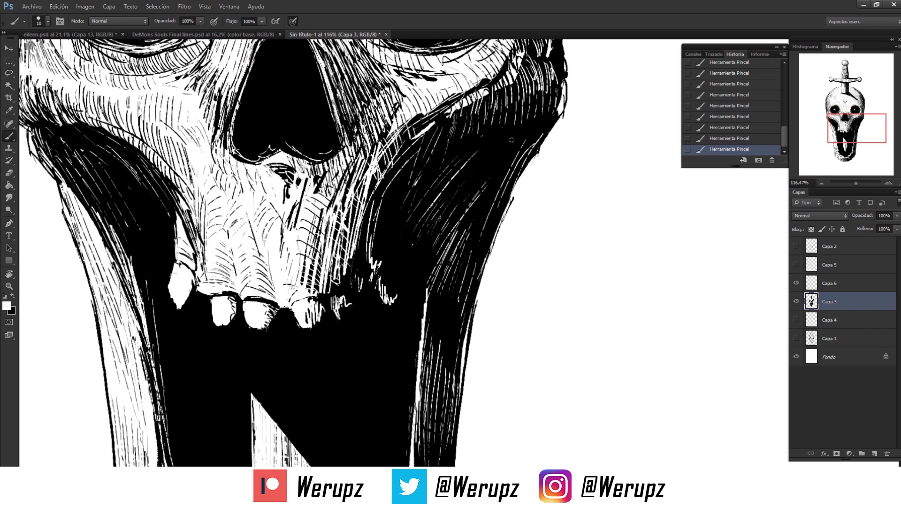
Add white hatching to the lower black cheek, then zoom out to view the whole skull.
{"action": "left_click_drag", "start_coordinate": [454, 181], "coordinate": [466, 214]}
{"action": "left_click_drag", "start_coordinate": [409, 270], "coordinate": [422, 199]}
{"action": "left_click_drag", "start_coordinate": [409, 308], "coordinate": [425, 254]}
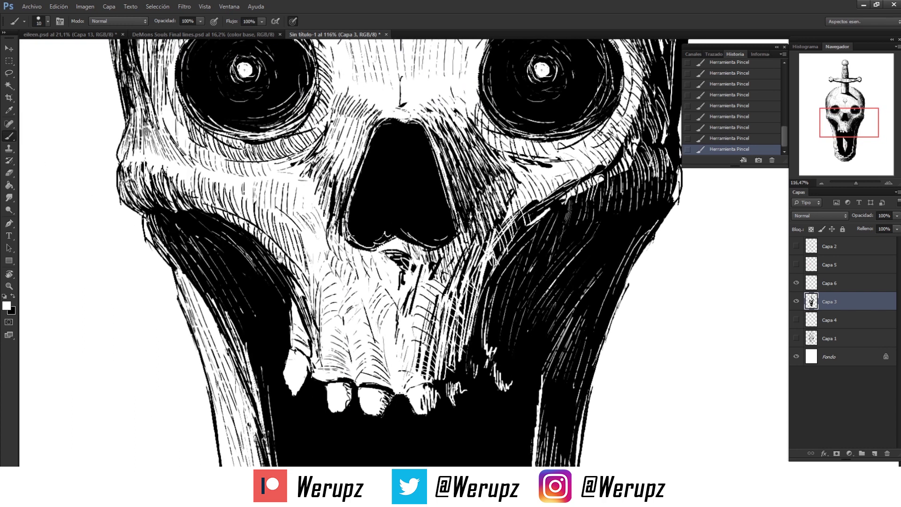
{"action": "left_click_drag", "start_coordinate": [243, 169], "coordinate": [341, 222]}
{"action": "key", "text": "z"}
{"action": "key", "text": "ctrl+0"}
Return to the black brush and zoom out to see the whole sword and skull.
{"action": "key", "text": "b"}
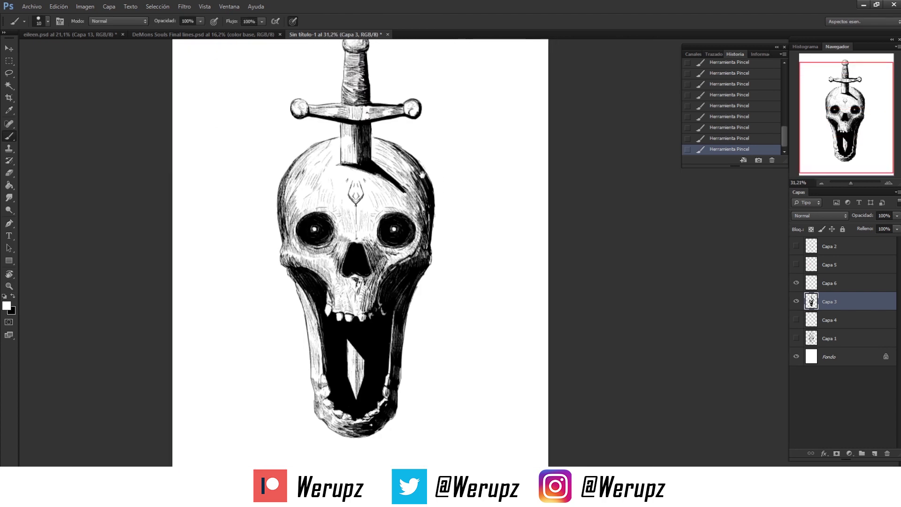
{"action": "scroll", "coordinate": [379, 153], "scroll_direction": "up", "scroll_amount": 5, "text": "alt"}
{"action": "key", "text": "x"}
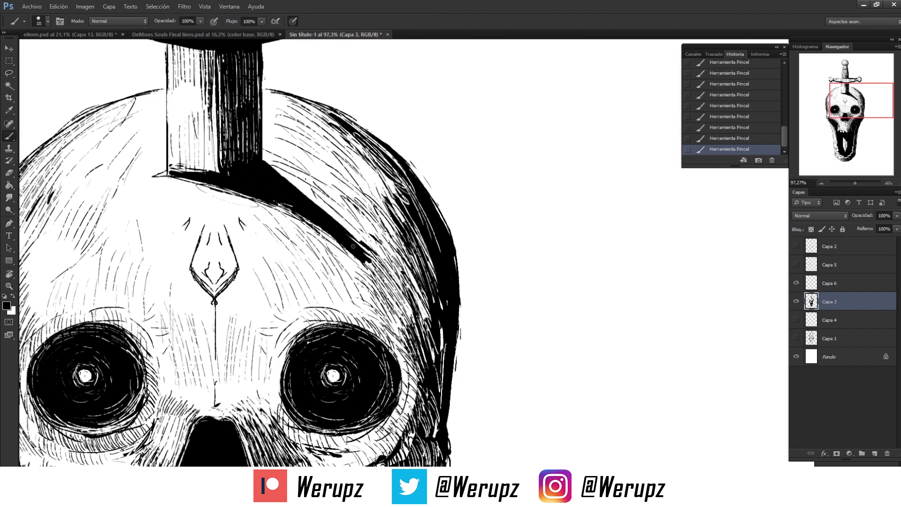
{"action": "key", "text": "z"}
{"action": "left_click_drag", "start_coordinate": [354, 246], "coordinate": [258, 246]}
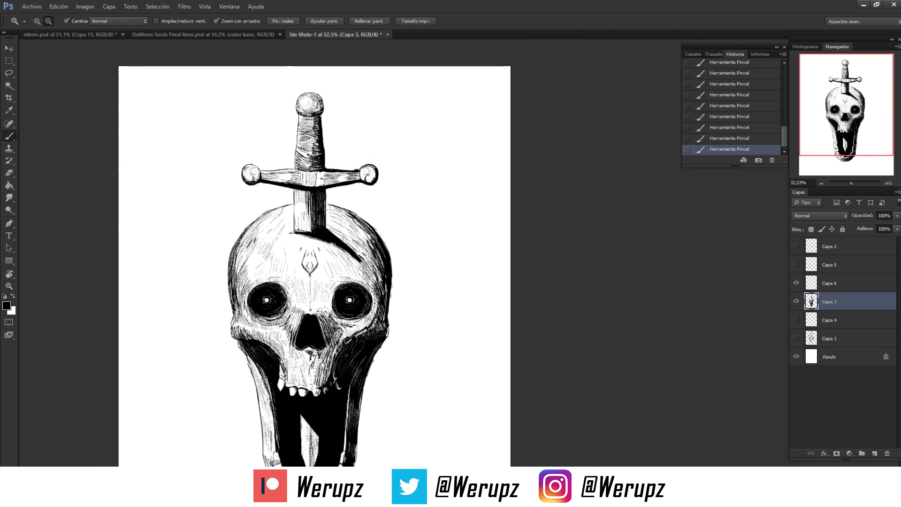
{"action": "scroll", "coordinate": [330, 217], "scroll_direction": "up", "scroll_amount": 2}
{"action": "scroll", "coordinate": [330, 217], "scroll_direction": "up", "scroll_amount": 2}
Hatch dark strokes beside the sword shadow and across the skull's upper-right side.
{"action": "left_click_drag", "start_coordinate": [307, 270], "coordinate": [410, 293]}
{"action": "mouse_move", "coordinate": [364, 272]}
{"action": "left_mouse_down"}
{"action": "mouse_move", "coordinate": [400, 289]}
{"action": "mouse_move", "coordinate": [408, 309]}
{"action": "mouse_move", "coordinate": [378, 335]}
{"action": "left_mouse_up"}
{"action": "left_click_drag", "start_coordinate": [375, 298], "coordinate": [415, 340]}
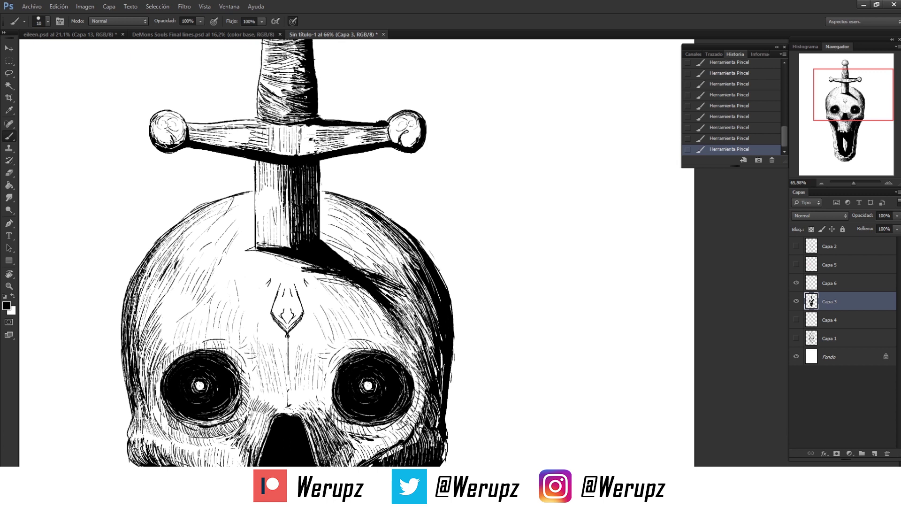
{"action": "mouse_move", "coordinate": [339, 194]}
{"action": "left_mouse_down"}
{"action": "mouse_move", "coordinate": [403, 227]}
{"action": "mouse_move", "coordinate": [413, 275]}
{"action": "left_mouse_up"}
{"action": "mouse_move", "coordinate": [366, 237]}
{"action": "left_mouse_down"}
{"action": "mouse_move", "coordinate": [411, 283]}
{"action": "mouse_move", "coordinate": [399, 285]}
{"action": "left_mouse_up"}
{"action": "mouse_move", "coordinate": [347, 234]}
{"action": "left_mouse_down"}
{"action": "mouse_move", "coordinate": [387, 263]}
{"action": "mouse_move", "coordinate": [345, 125]}
{"action": "left_mouse_up"}
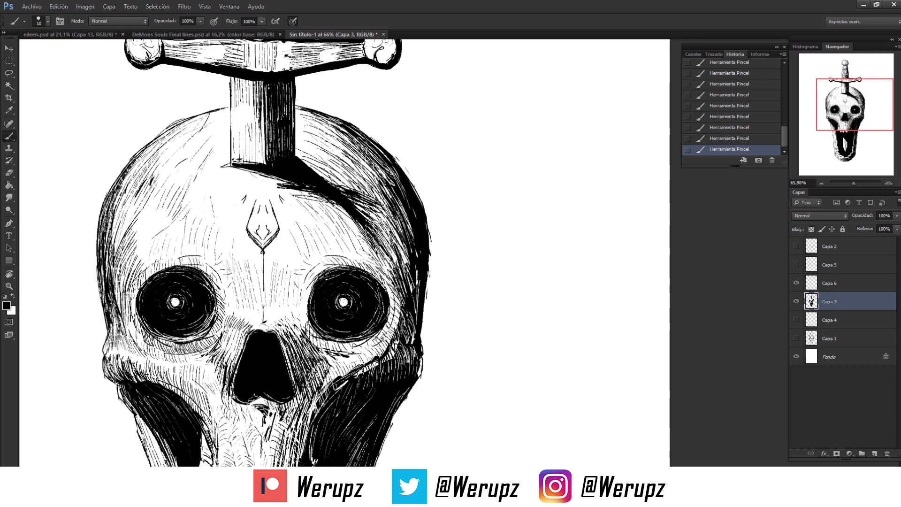
Zoom in on the eyes and nose and hatch the skull's right cheek edge.
{"action": "scroll", "coordinate": [403, 263], "scroll_direction": "up", "scroll_amount": 2}
{"action": "scroll", "coordinate": [413, 234], "scroll_direction": "up", "scroll_amount": 2}
{"action": "key", "text": "z"}
{"action": "key", "text": "b"}
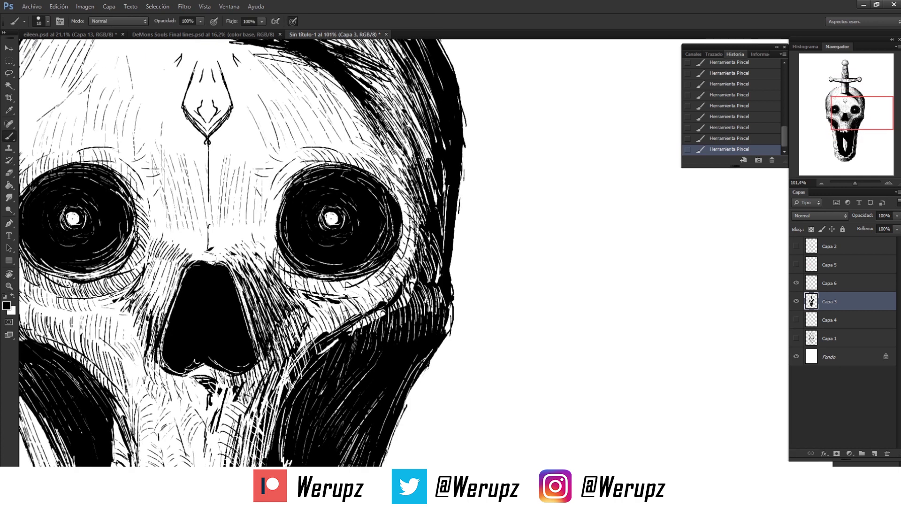
{"action": "left_click_drag", "start_coordinate": [392, 291], "coordinate": [402, 268]}
{"action": "left_click_drag", "start_coordinate": [397, 288], "coordinate": [403, 250]}
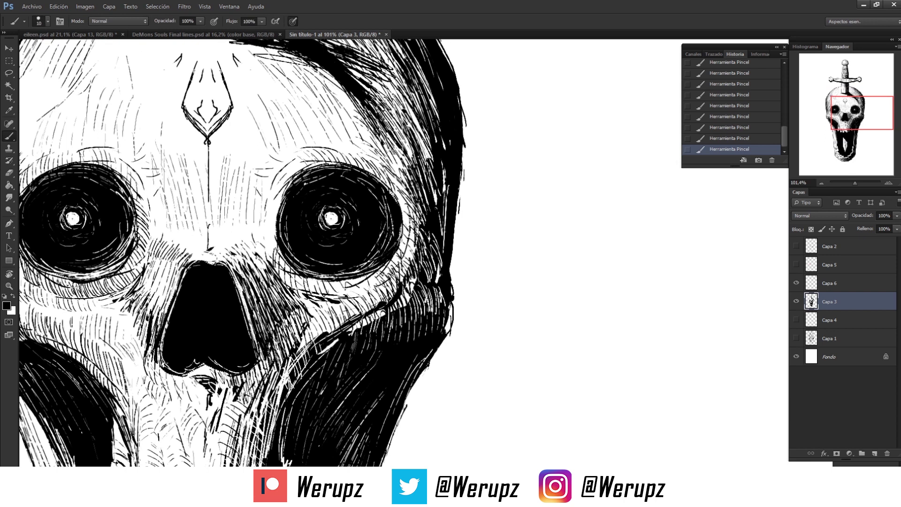
Pan over the face, teeth and jaw, then zoom onto the forehead with the canvas tilted.
{"action": "scroll", "coordinate": [253, 253], "scroll_direction": "down", "scroll_amount": 3}
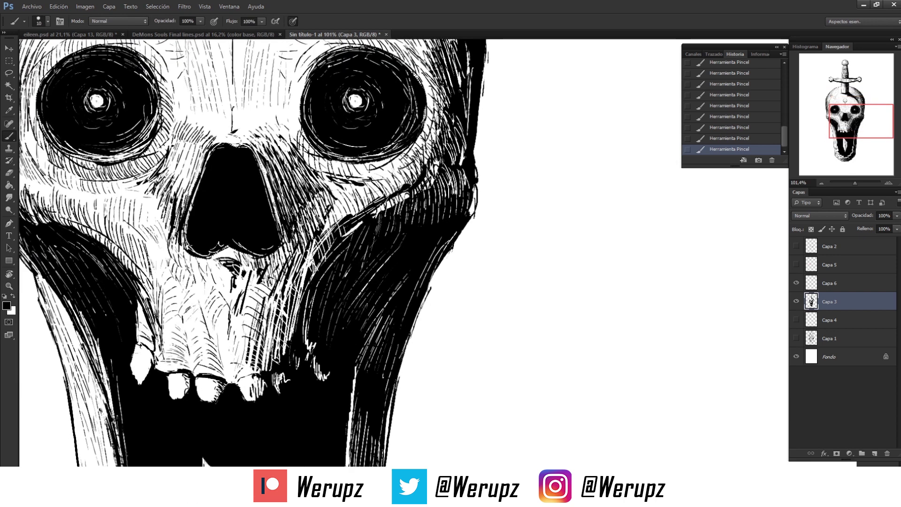
{"action": "mouse_move", "coordinate": [340, 239]}
{"action": "left_mouse_down"}
{"action": "mouse_move", "coordinate": [450, 254]}
{"action": "mouse_move", "coordinate": [503, 272]}
{"action": "left_mouse_up"}
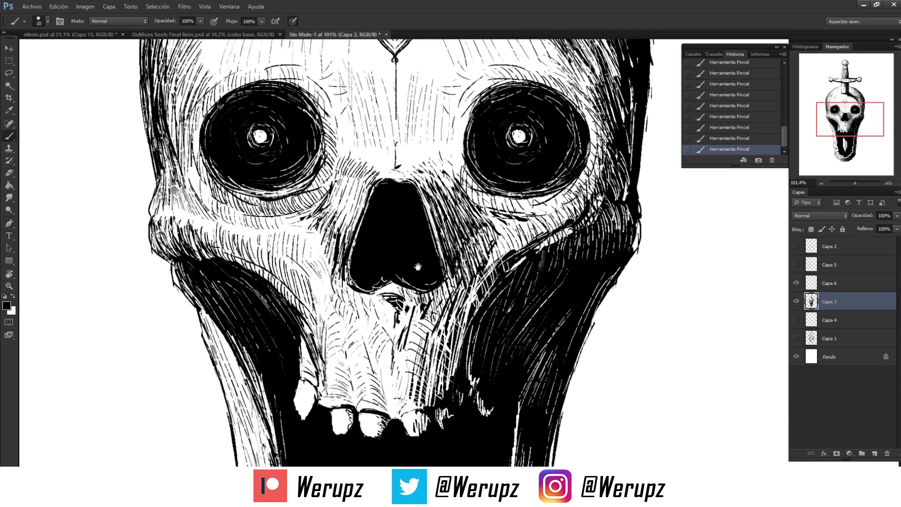
{"action": "left_click_drag", "start_coordinate": [297, 389], "coordinate": [306, 304]}
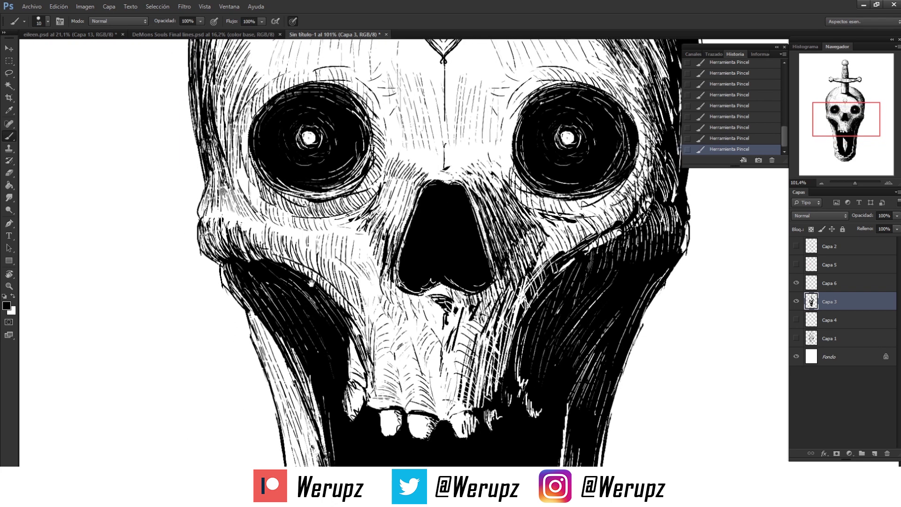
{"action": "left_click_drag", "start_coordinate": [328, 283], "coordinate": [380, 465]}
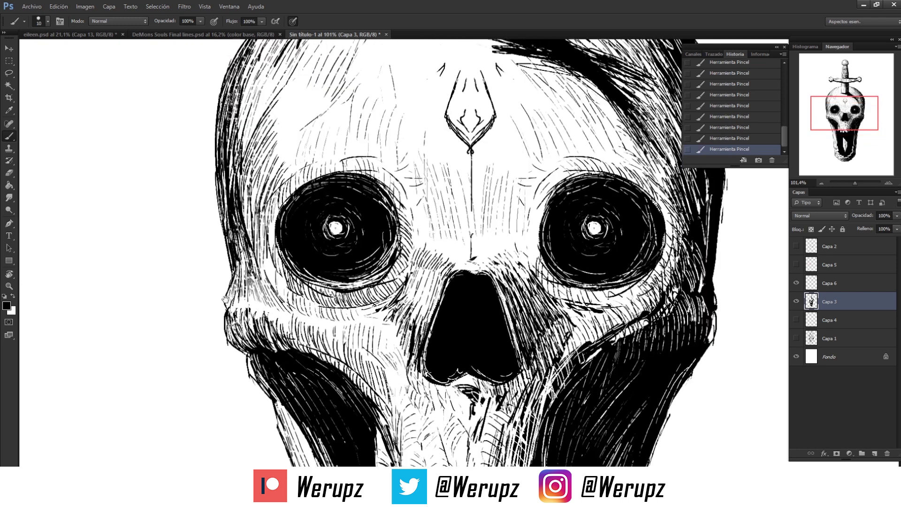
{"action": "mouse_move", "coordinate": [403, 174]}
{"action": "left_mouse_down"}
{"action": "mouse_move", "coordinate": [338, 173]}
{"action": "mouse_move", "coordinate": [389, 179]}
{"action": "left_mouse_up"}
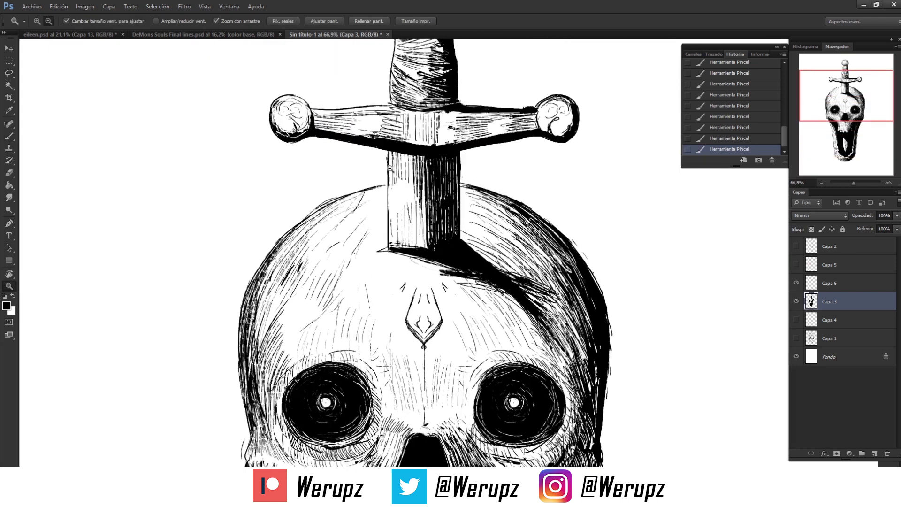
{"action": "mouse_move", "coordinate": [388, 178]}
{"action": "left_mouse_down"}
{"action": "mouse_move", "coordinate": [364, 153]}
{"action": "mouse_move", "coordinate": [303, 280]}
{"action": "left_mouse_up"}
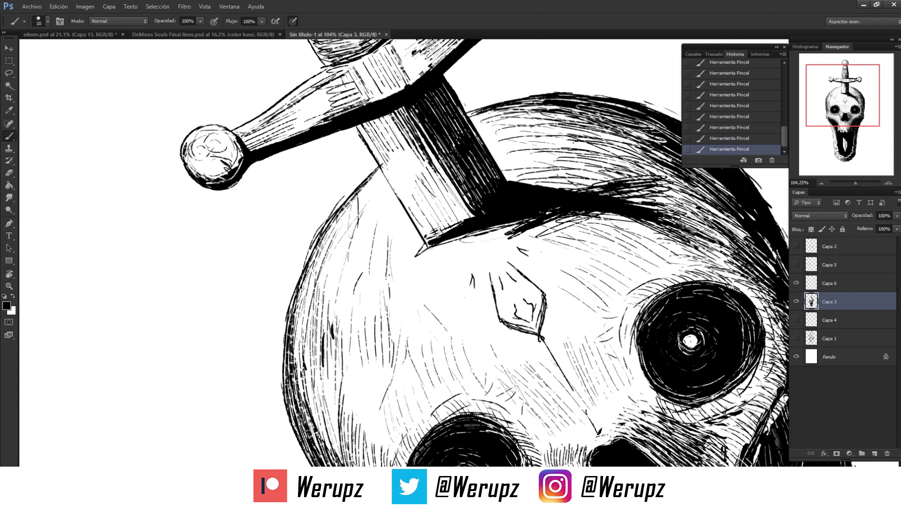
Erase stray marks on the upper skull with the Eraser.
{"action": "left_click_drag", "start_coordinate": [382, 163], "coordinate": [373, 149]}
{"action": "key", "text": "e"}
{"action": "key", "text": "x"}
{"action": "key", "text": "x"}
{"action": "mouse_move", "coordinate": [353, 190]}
{"action": "left_mouse_down"}
{"action": "mouse_move", "coordinate": [320, 233]}
{"action": "mouse_move", "coordinate": [321, 216]}
{"action": "mouse_move", "coordinate": [321, 234]}
{"action": "left_mouse_up"}
{"action": "key", "text": "x"}
{"action": "scroll", "coordinate": [327, 222], "scroll_direction": "down", "scroll_amount": 2}
{"action": "key", "text": "x"}
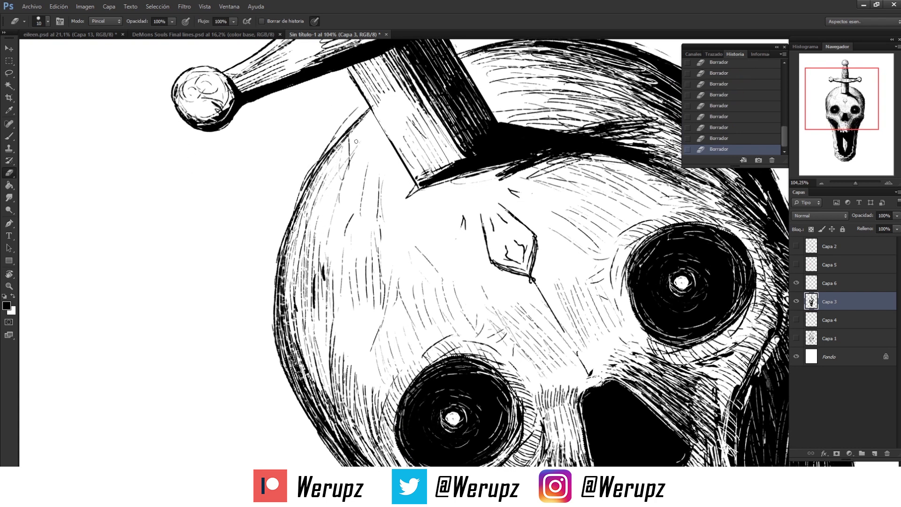
Hatch the skull's upper-left edge with the brush, undoing one misplaced stroke.
{"action": "key", "text": "b"}
{"action": "left_click_drag", "start_coordinate": [351, 241], "coordinate": [364, 198]}
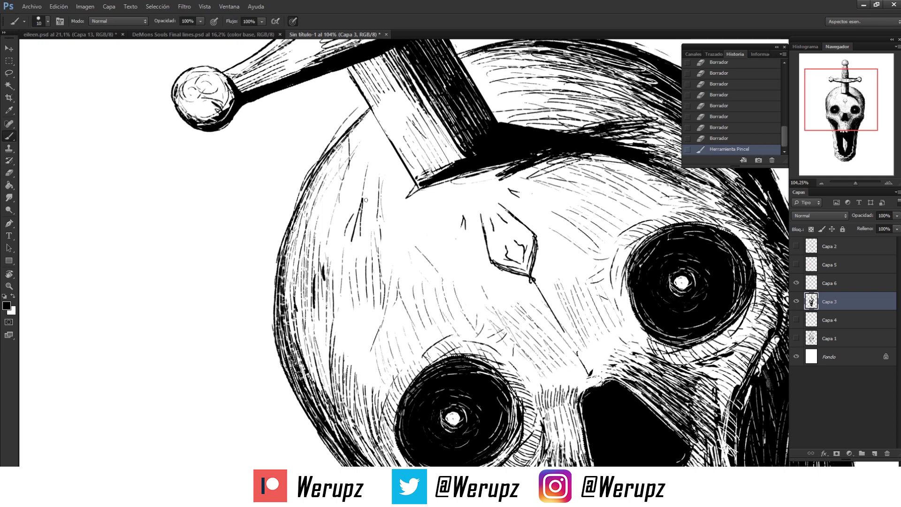
{"action": "key", "text": "ctrl+z"}
{"action": "left_click_drag", "start_coordinate": [347, 204], "coordinate": [321, 196]}
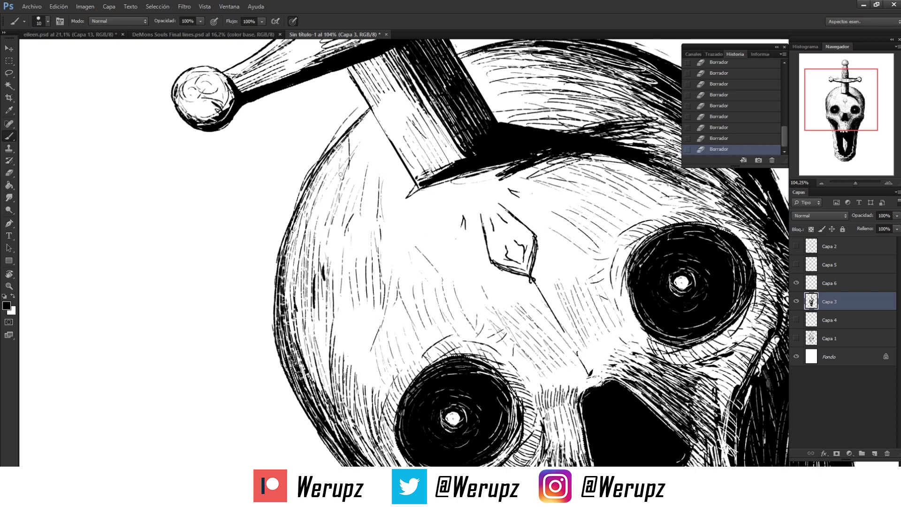
{"action": "left_click_drag", "start_coordinate": [316, 235], "coordinate": [324, 184]}
{"action": "mouse_move", "coordinate": [330, 274]}
{"action": "left_mouse_down"}
{"action": "mouse_move", "coordinate": [324, 243]}
{"action": "mouse_move", "coordinate": [340, 239]}
{"action": "left_mouse_up"}
{"action": "scroll", "coordinate": [338, 240], "scroll_direction": "down", "scroll_amount": 5}
{"action": "left_click_drag", "start_coordinate": [305, 268], "coordinate": [319, 200]}
{"action": "left_click_drag", "start_coordinate": [295, 242], "coordinate": [304, 202]}
{"action": "left_click_drag", "start_coordinate": [608, 136], "coordinate": [602, 106]}
Thicken the hatching along the skull's left edge and left cheek.
{"action": "left_click_drag", "start_coordinate": [303, 257], "coordinate": [294, 196]}
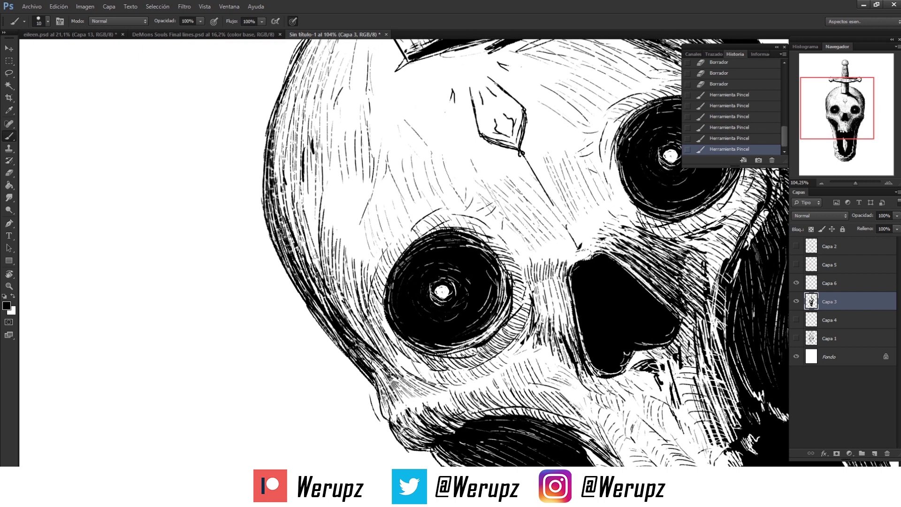
{"action": "left_click_drag", "start_coordinate": [326, 283], "coordinate": [309, 210]}
{"action": "mouse_move", "coordinate": [328, 263]}
{"action": "left_mouse_down"}
{"action": "mouse_move", "coordinate": [312, 207]}
{"action": "mouse_move", "coordinate": [345, 212]}
{"action": "left_mouse_up"}
{"action": "left_click_drag", "start_coordinate": [351, 260], "coordinate": [351, 197]}
{"action": "mouse_move", "coordinate": [340, 246]}
{"action": "left_mouse_down"}
{"action": "mouse_move", "coordinate": [336, 183]}
{"action": "mouse_move", "coordinate": [315, 165]}
{"action": "left_mouse_up"}
{"action": "left_click_drag", "start_coordinate": [314, 220], "coordinate": [308, 155]}
Reset the canvas rotation to upright and view the whole drawing at about 32%.
{"action": "key", "text": "ctrl+0"}
{"action": "key", "text": "Escape"}
{"action": "scroll", "coordinate": [383, 217], "scroll_direction": "up", "scroll_amount": 3}
{"action": "scroll", "coordinate": [383, 216], "scroll_direction": "up", "scroll_amount": 2}
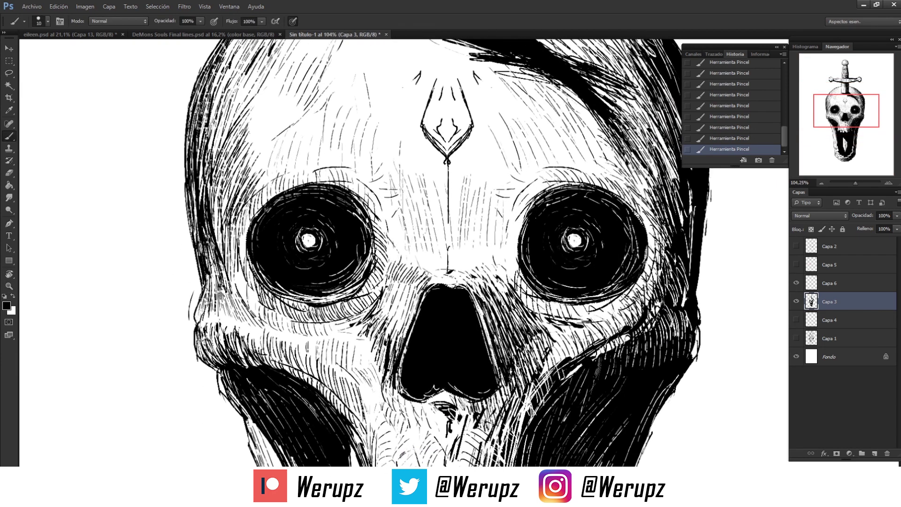
{"action": "scroll", "coordinate": [450, 251], "scroll_direction": "up", "scroll_amount": 1}
{"action": "scroll", "coordinate": [499, 272], "scroll_direction": "down", "scroll_amount": 5}
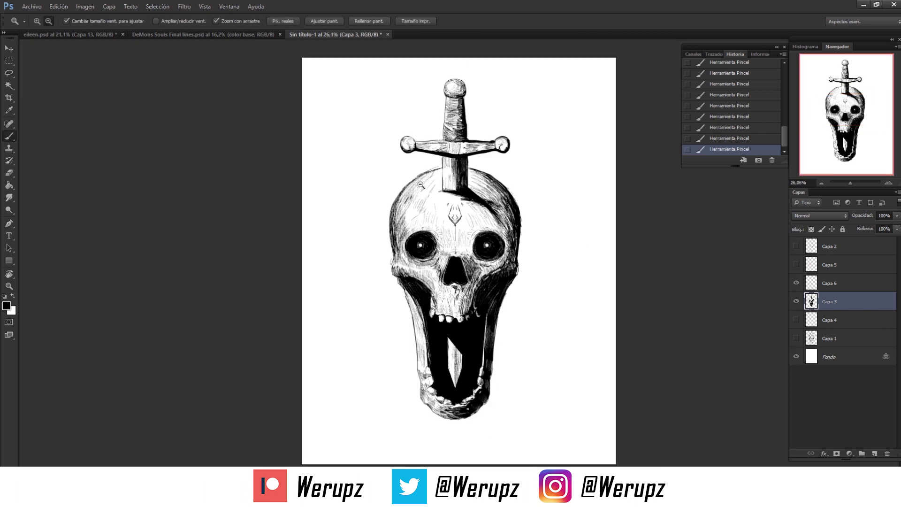
{"action": "scroll", "coordinate": [498, 272], "scroll_direction": "down", "scroll_amount": 1}
{"action": "scroll", "coordinate": [499, 272], "scroll_direction": "up", "scroll_amount": 1}
{"action": "scroll", "coordinate": [498, 272], "scroll_direction": "up", "scroll_amount": 1}
Toggle the Capa 6 eye highlights off and on to compare, then zoom to the nose and mouth.
{"action": "key", "text": "b"}
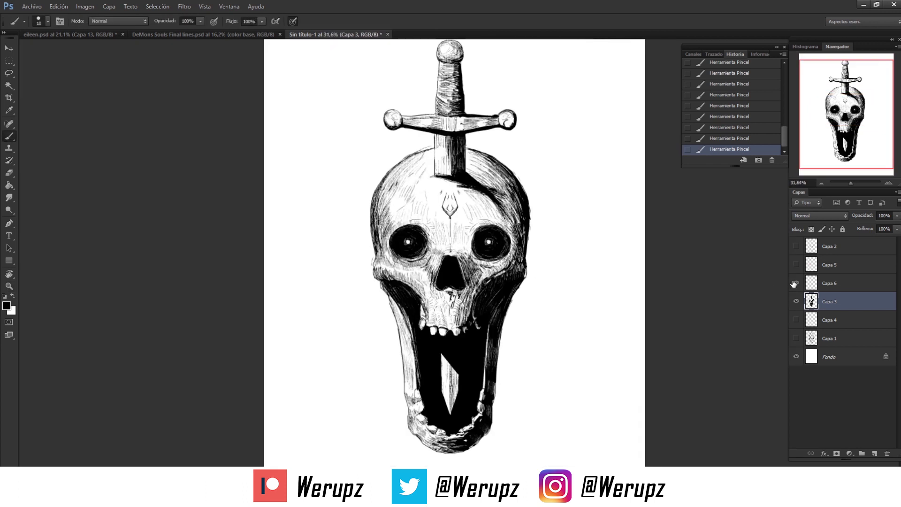
{"action": "left_click", "coordinate": [796, 283]}
{"action": "left_click", "coordinate": [796, 284]}
{"action": "key", "text": "z"}
{"action": "scroll", "coordinate": [677, 301], "scroll_direction": "down", "scroll_amount": 2}
{"action": "left_click_drag", "start_coordinate": [677, 301], "coordinate": [732, 294]}
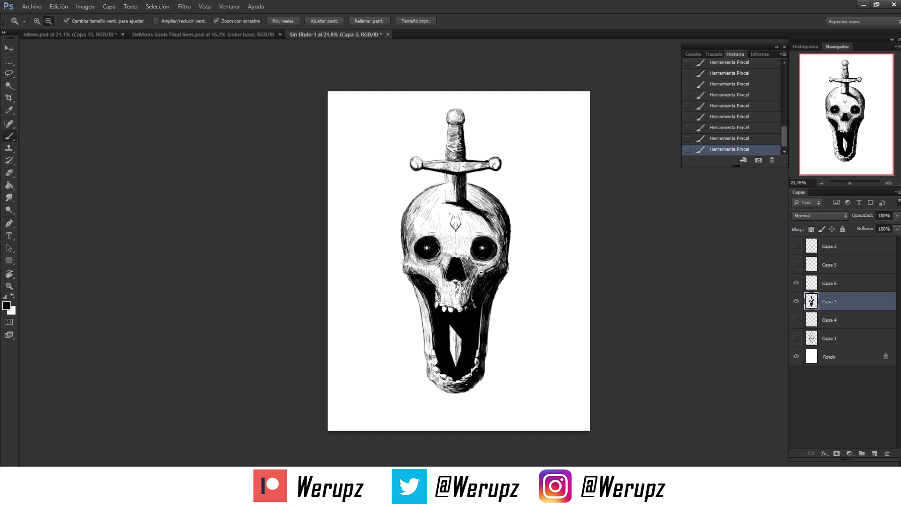
{"action": "left_click_drag", "start_coordinate": [452, 314], "coordinate": [509, 310]}
Swap the brush between white and black and fit the whole skull on screen.
{"action": "key", "text": "b"}
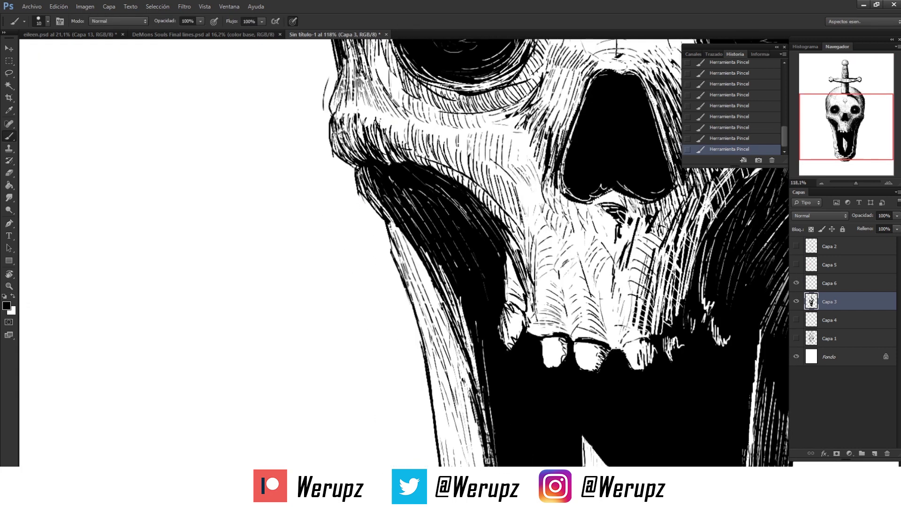
{"action": "scroll", "coordinate": [376, 201], "scroll_direction": "up", "scroll_amount": 5}
{"action": "key", "text": "x"}
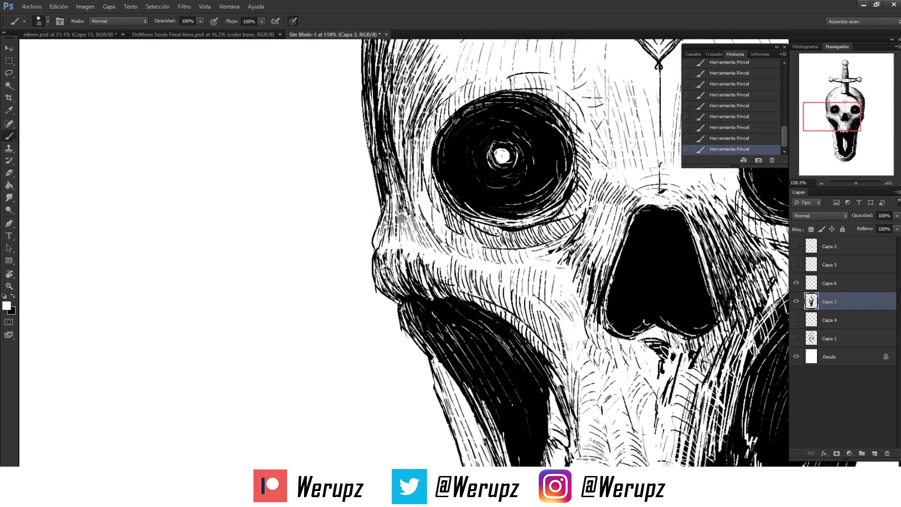
{"action": "scroll", "coordinate": [379, 251], "scroll_direction": "down", "scroll_amount": 5}
{"action": "scroll", "coordinate": [379, 251], "scroll_direction": "right", "scroll_amount": 3}
{"action": "key", "text": "x"}
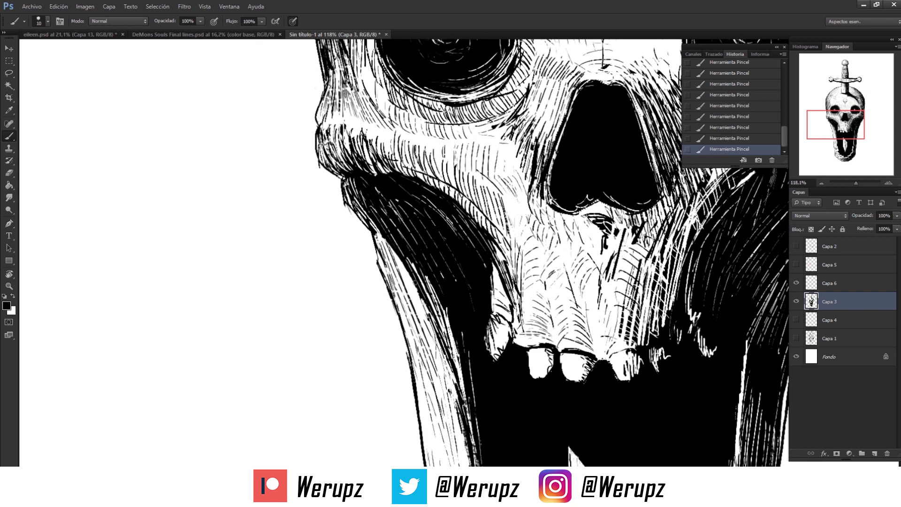
{"action": "key", "text": "ctrl+0"}
Zoom in and pan to bring the upper teeth into view.
{"action": "scroll", "coordinate": [463, 281], "scroll_direction": "up", "scroll_amount": 3}
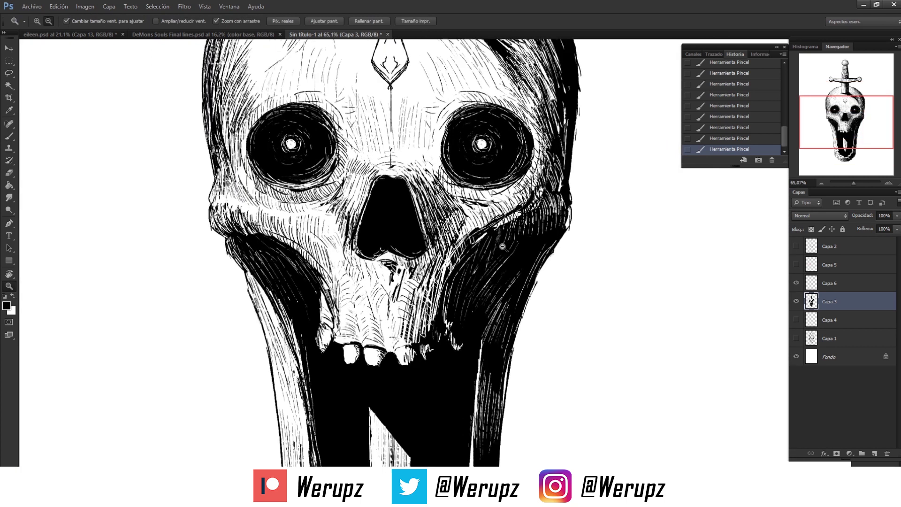
{"action": "scroll", "coordinate": [463, 281], "scroll_direction": "up", "scroll_amount": 3}
{"action": "scroll", "coordinate": [463, 281], "scroll_direction": "up", "scroll_amount": 3}
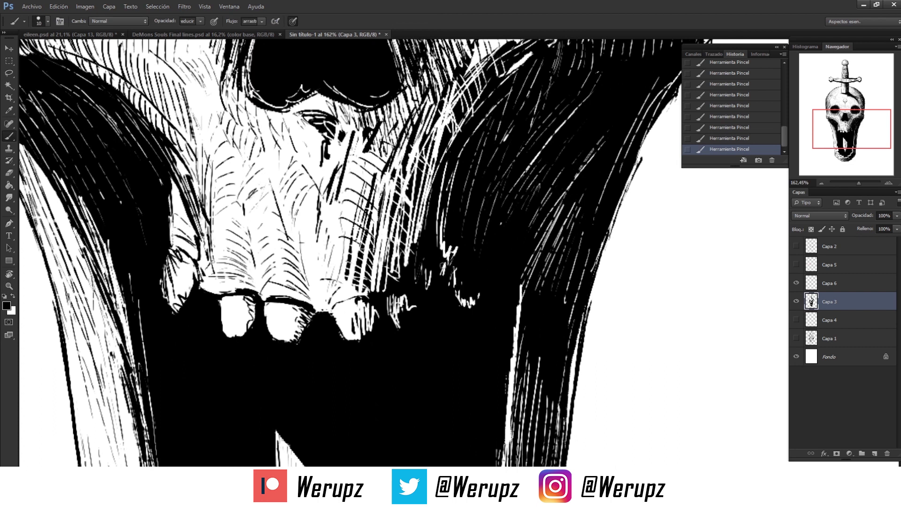
{"action": "scroll", "coordinate": [374, 341], "scroll_direction": "up", "scroll_amount": 2}
{"action": "scroll", "coordinate": [374, 341], "scroll_direction": "left", "scroll_amount": 1}
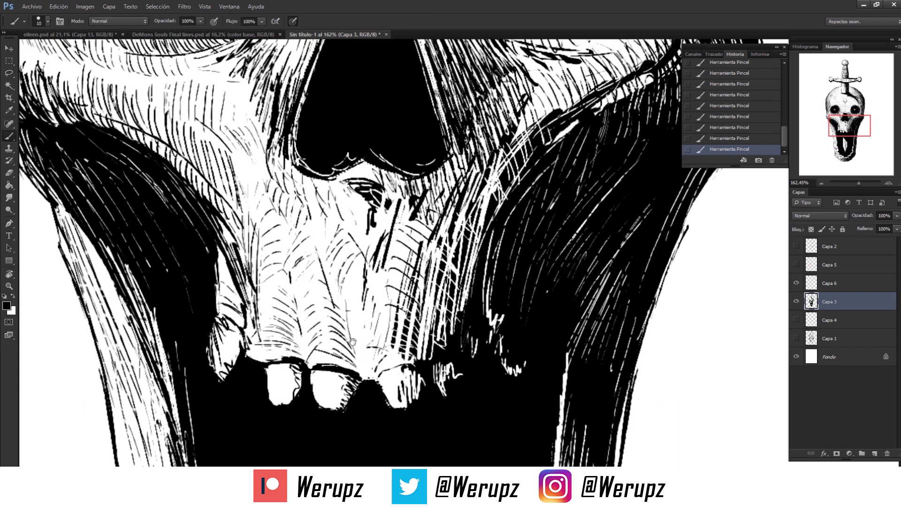
{"action": "left_click_drag", "start_coordinate": [353, 341], "coordinate": [377, 375]}
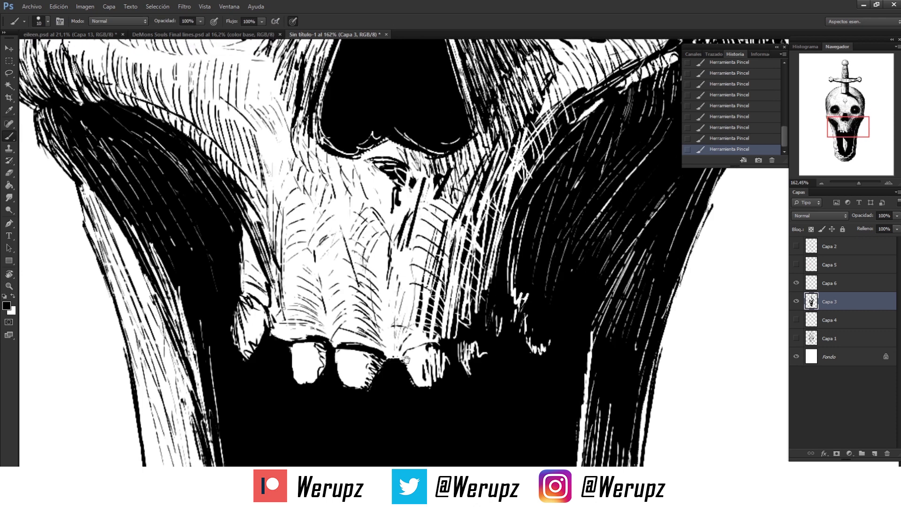
{"action": "scroll", "coordinate": [399, 305], "scroll_direction": "down", "scroll_amount": 5}
Refit the whole skull and frame the upper jaw with the brush ready.
{"action": "key", "text": "z"}
{"action": "key", "text": "ctrl+0"}
{"action": "key", "text": "b"}
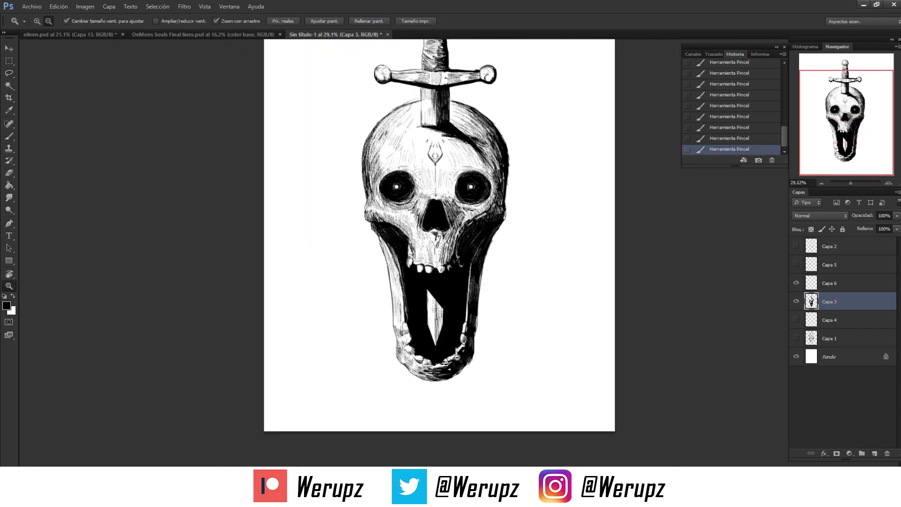
{"action": "scroll", "coordinate": [381, 295], "scroll_direction": "up", "scroll_amount": 3}
{"action": "key", "text": "x"}
{"action": "key", "text": "x"}
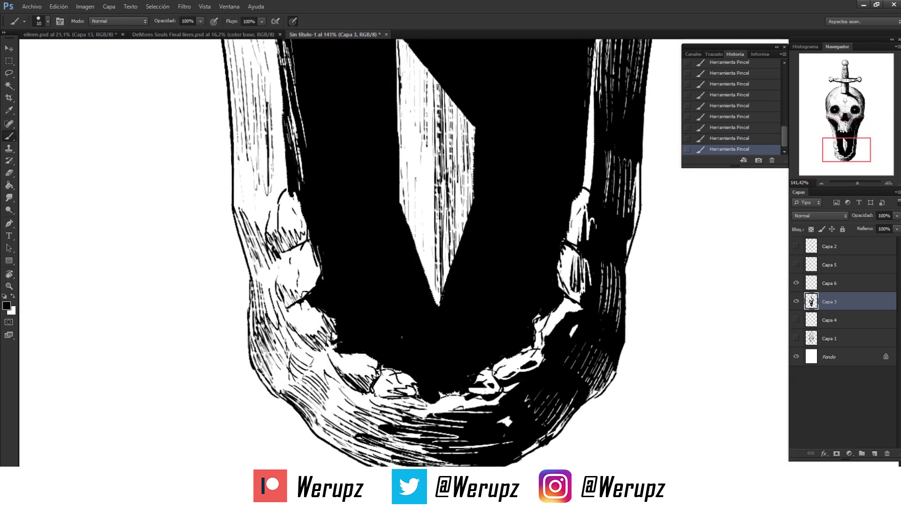
{"action": "left_click_drag", "start_coordinate": [276, 226], "coordinate": [338, 372]}
Hatch the left side of the lower jaw with short dark strokes.
{"action": "left_click_drag", "start_coordinate": [293, 288], "coordinate": [296, 312]}
{"action": "left_click_drag", "start_coordinate": [300, 271], "coordinate": [297, 330]}
{"action": "mouse_move", "coordinate": [319, 245]}
{"action": "left_mouse_down"}
{"action": "mouse_move", "coordinate": [313, 325]}
{"action": "mouse_move", "coordinate": [334, 310]}
{"action": "left_mouse_up"}
{"action": "left_click_drag", "start_coordinate": [305, 141], "coordinate": [333, 293]}
{"action": "left_click_drag", "start_coordinate": [275, 93], "coordinate": [290, 171]}
{"action": "left_click_drag", "start_coordinate": [309, 234], "coordinate": [328, 305]}
{"action": "scroll", "coordinate": [405, 176], "scroll_direction": "down", "scroll_amount": 10}
Add hatch strokes on the left forehead and the right forehead beside the crest.
{"action": "key", "text": "z"}
{"action": "key", "text": "b"}
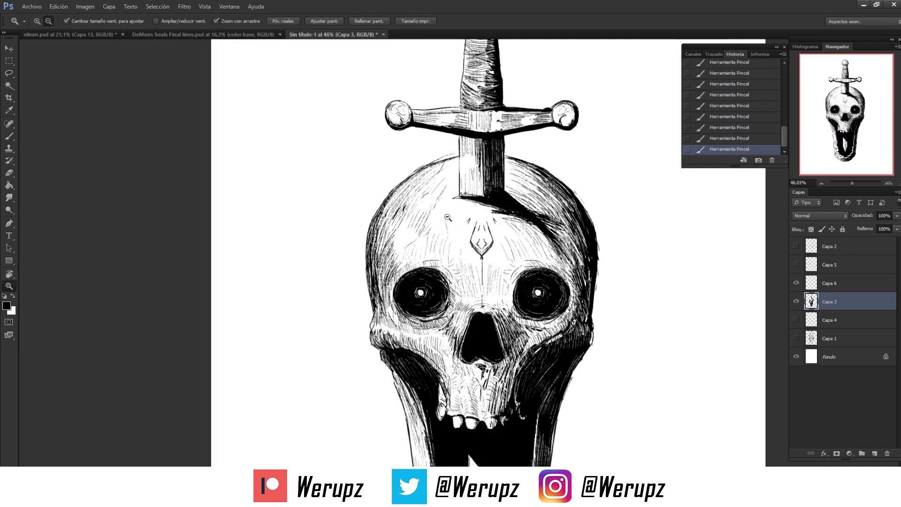
{"action": "scroll", "coordinate": [418, 207], "scroll_direction": "up", "scroll_amount": 5}
{"action": "left_click_drag", "start_coordinate": [382, 224], "coordinate": [381, 257]}
{"action": "left_click_drag", "start_coordinate": [378, 186], "coordinate": [365, 225]}
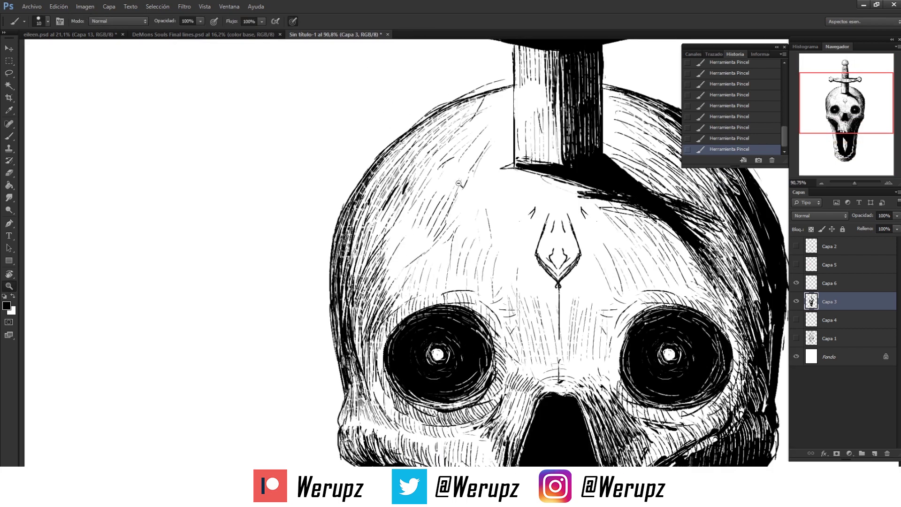
{"action": "scroll", "coordinate": [366, 225], "scroll_direction": "down", "scroll_amount": 5}
{"action": "scroll", "coordinate": [366, 225], "scroll_direction": "up", "scroll_amount": 3}
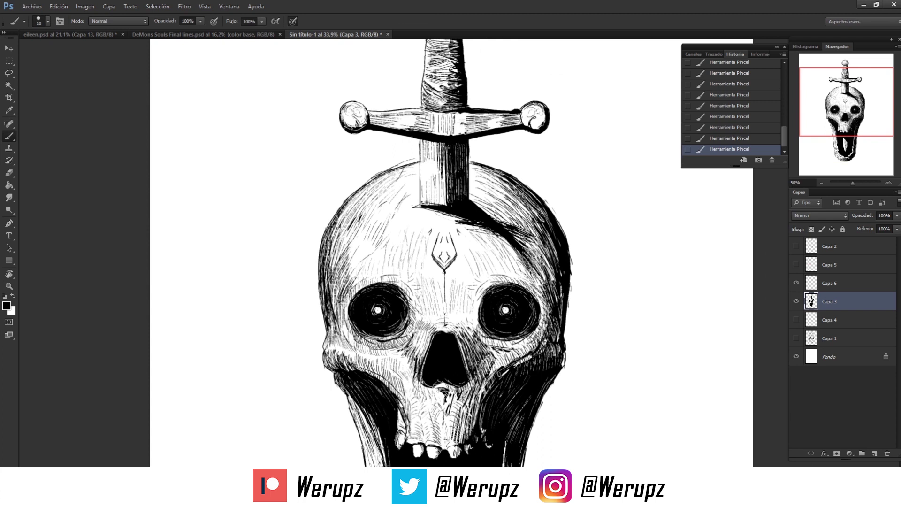
{"action": "scroll", "coordinate": [469, 275], "scroll_direction": "down", "scroll_amount": 1}
{"action": "mouse_move", "coordinate": [454, 247]}
{"action": "left_mouse_down"}
{"action": "mouse_move", "coordinate": [472, 225]}
{"action": "mouse_move", "coordinate": [499, 227]}
{"action": "mouse_move", "coordinate": [508, 180]}
{"action": "mouse_move", "coordinate": [493, 160]}
{"action": "mouse_move", "coordinate": [513, 163]}
{"action": "mouse_move", "coordinate": [423, 161]}
{"action": "left_mouse_up"}
Zoom in on the nose and thicken the black shading below it.
{"action": "mouse_move", "coordinate": [455, 261]}
{"action": "left_mouse_down"}
{"action": "mouse_move", "coordinate": [456, 145]}
{"action": "mouse_move", "coordinate": [488, 145]}
{"action": "left_mouse_up"}
{"action": "mouse_move", "coordinate": [422, 305]}
{"action": "left_mouse_down"}
{"action": "mouse_move", "coordinate": [460, 155]}
{"action": "mouse_move", "coordinate": [469, 291]}
{"action": "left_mouse_up"}
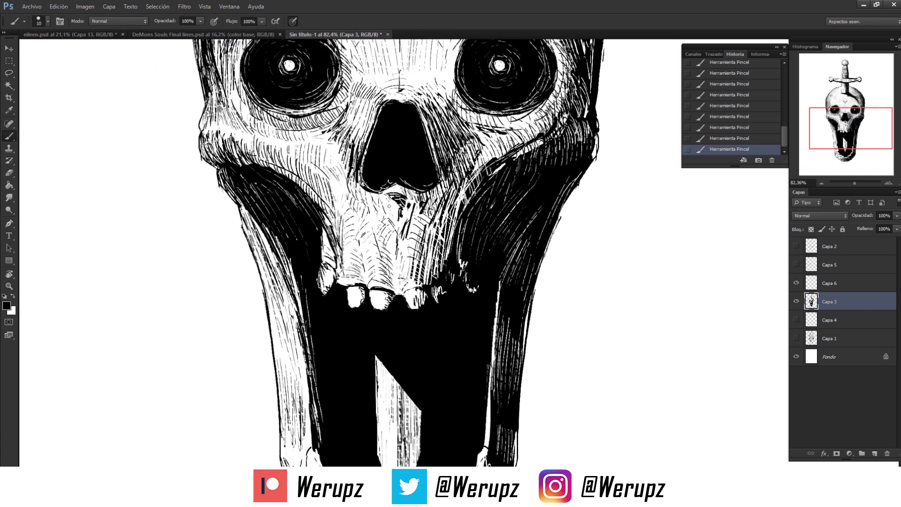
{"action": "mouse_move", "coordinate": [387, 204]}
{"action": "left_mouse_down"}
{"action": "mouse_move", "coordinate": [411, 259]}
{"action": "mouse_move", "coordinate": [436, 254]}
{"action": "mouse_move", "coordinate": [429, 296]}
{"action": "left_mouse_up"}
{"action": "mouse_move", "coordinate": [434, 261]}
{"action": "left_mouse_down"}
{"action": "mouse_move", "coordinate": [407, 255]}
{"action": "mouse_move", "coordinate": [430, 256]}
{"action": "mouse_move", "coordinate": [445, 262]}
{"action": "mouse_move", "coordinate": [439, 268]}
{"action": "left_mouse_up"}
Paint white strokes below the nose and hatch thin white lines inside the nostrils.
{"action": "key", "text": "x"}
{"action": "mouse_move", "coordinate": [388, 194]}
{"action": "left_mouse_down"}
{"action": "mouse_move", "coordinate": [403, 259]}
{"action": "mouse_move", "coordinate": [397, 248]}
{"action": "left_mouse_up"}
{"action": "key", "text": "x"}
{"action": "key", "text": "x"}
{"action": "left_click_drag", "start_coordinate": [430, 171], "coordinate": [449, 270]}
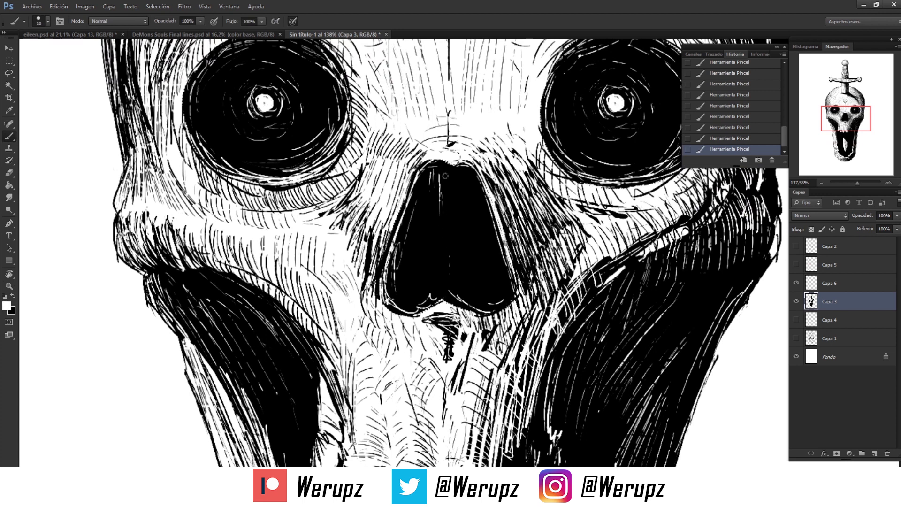
{"action": "left_click_drag", "start_coordinate": [450, 171], "coordinate": [491, 265]}
{"action": "left_click_drag", "start_coordinate": [417, 206], "coordinate": [408, 244]}
{"action": "left_click_drag", "start_coordinate": [481, 220], "coordinate": [498, 277]}
{"action": "mouse_move", "coordinate": [471, 220]}
{"action": "left_mouse_down"}
{"action": "mouse_move", "coordinate": [469, 250]}
{"action": "mouse_move", "coordinate": [338, 281]}
{"action": "left_mouse_up"}
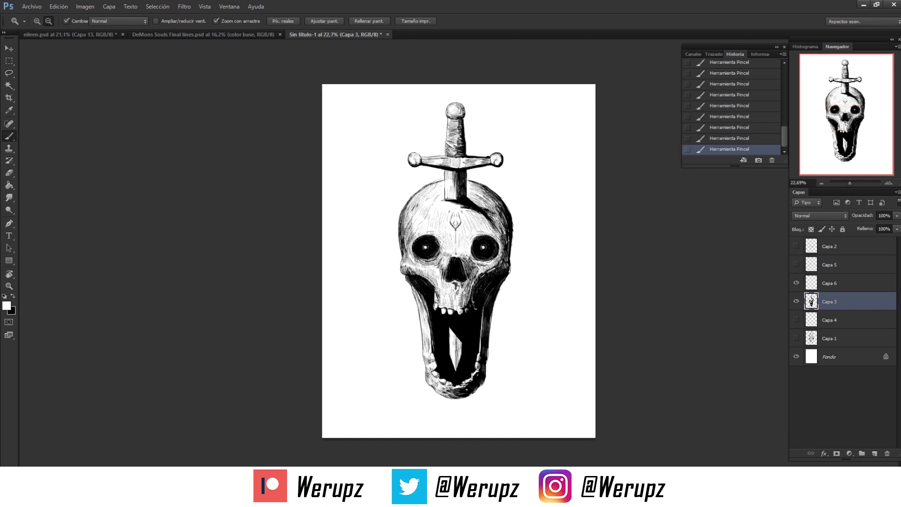
{"action": "left_click_drag", "start_coordinate": [468, 369], "coordinate": [459, 238]}
Cover the stray white line near the jaw bottom and add two thin white lines inside the black mouth.
{"action": "key", "text": "b"}
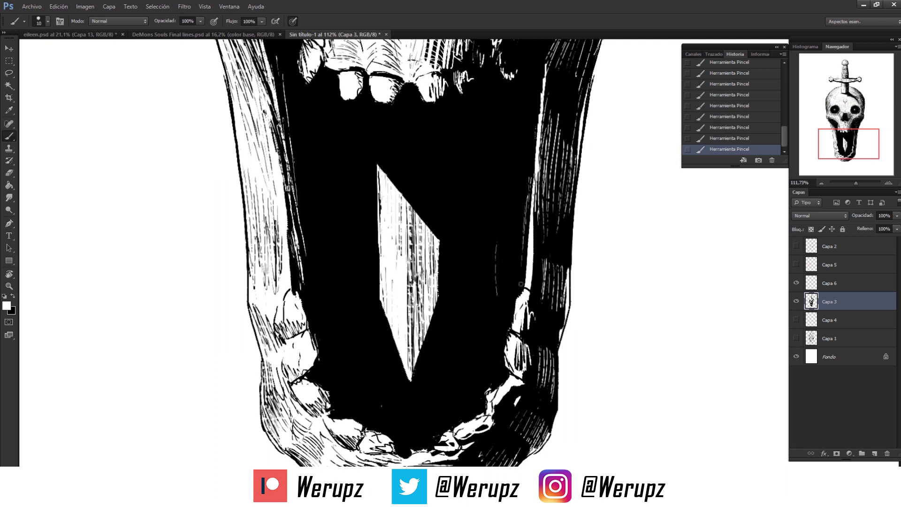
{"action": "scroll", "coordinate": [511, 263], "scroll_direction": "down", "scroll_amount": 3}
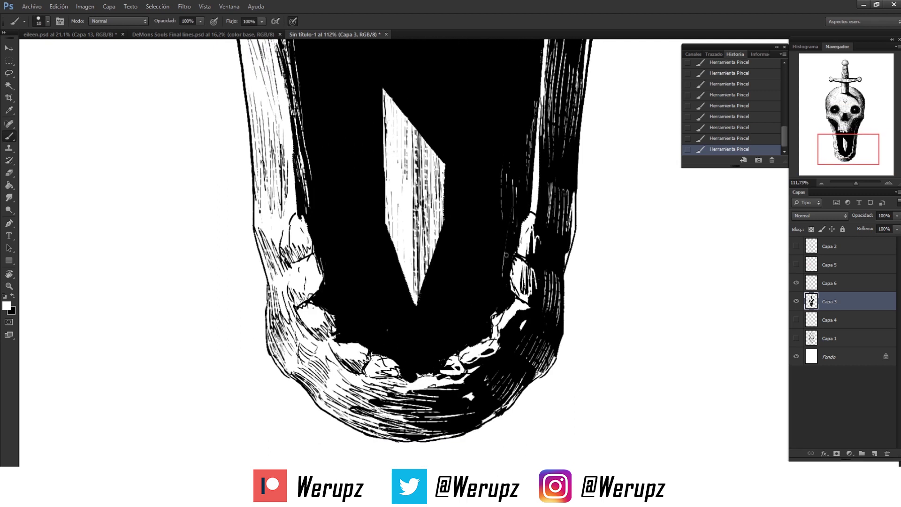
{"action": "mouse_move", "coordinate": [501, 286]}
{"action": "left_mouse_down"}
{"action": "mouse_move", "coordinate": [506, 263]}
{"action": "mouse_move", "coordinate": [486, 277]}
{"action": "left_mouse_up"}
{"action": "scroll", "coordinate": [396, 350], "scroll_direction": "up", "scroll_amount": 2}
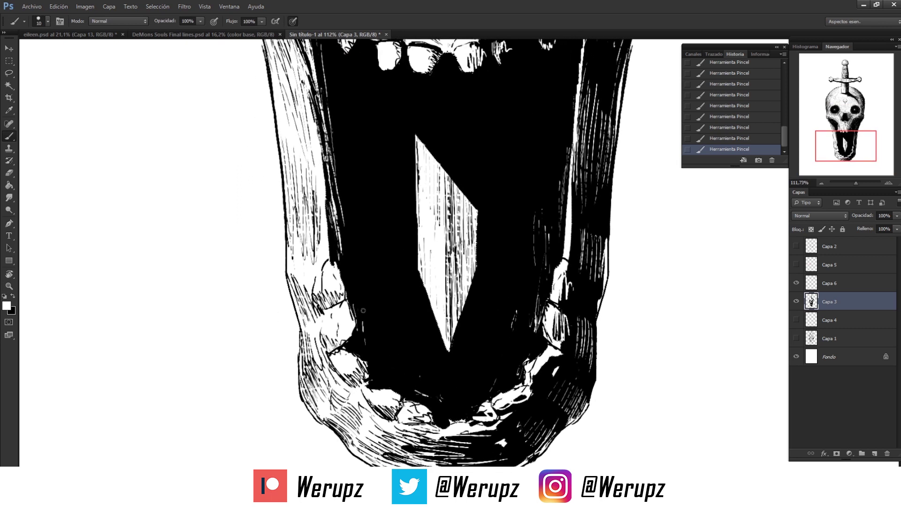
{"action": "scroll", "coordinate": [375, 333], "scroll_direction": "up", "scroll_amount": 3}
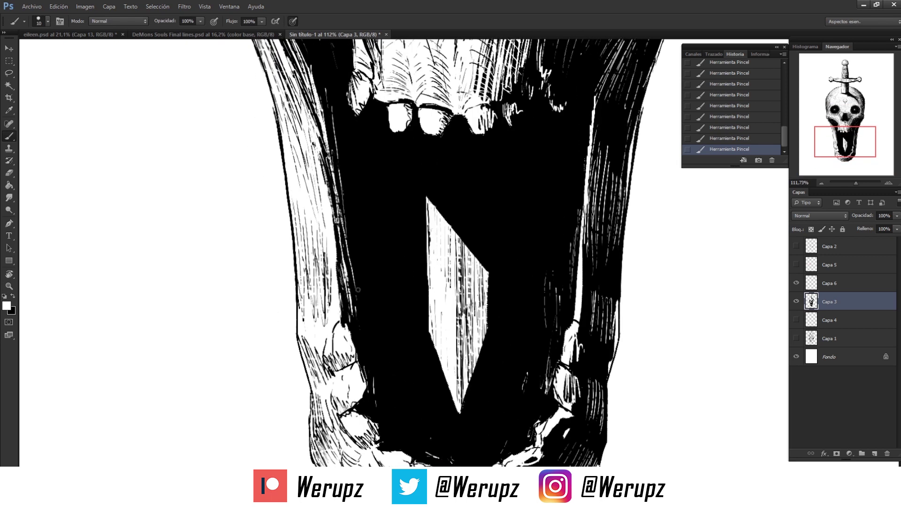
{"action": "mouse_move", "coordinate": [373, 107]}
{"action": "left_mouse_down"}
{"action": "mouse_move", "coordinate": [372, 147]}
{"action": "mouse_move", "coordinate": [400, 188]}
{"action": "mouse_move", "coordinate": [400, 244]}
{"action": "left_mouse_up"}
{"action": "left_click_drag", "start_coordinate": [489, 133], "coordinate": [488, 214]}
{"action": "key", "text": "z"}
{"action": "left_click", "coordinate": [535, 263], "text": "alt"}
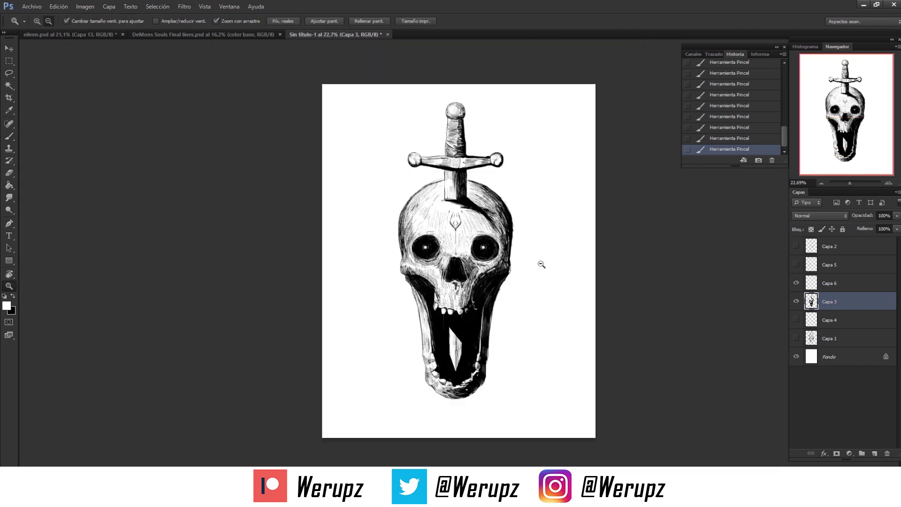
Zoom into the hilt and thicken the right pommel's rim with curved hatching inside.
{"action": "left_click_drag", "start_coordinate": [449, 118], "coordinate": [474, 118]}
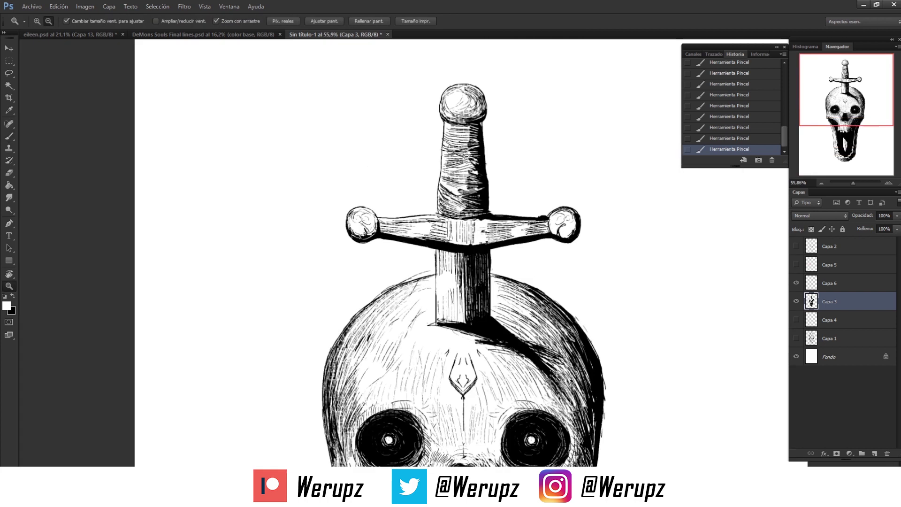
{"action": "left_click_drag", "start_coordinate": [474, 156], "coordinate": [478, 181]}
{"action": "key", "text": "b"}
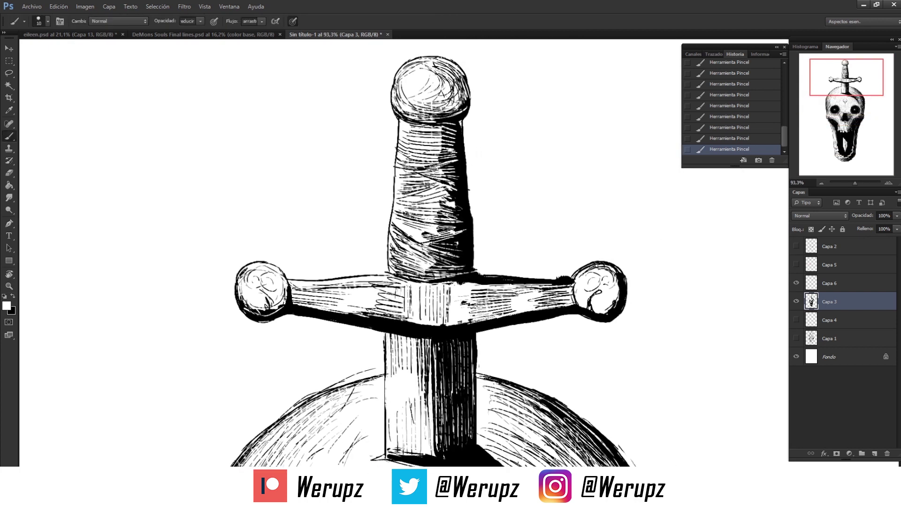
{"action": "key", "text": "x"}
{"action": "left_click_drag", "start_coordinate": [672, 324], "coordinate": [703, 324]}
{"action": "mouse_move", "coordinate": [518, 271]}
{"action": "left_mouse_down"}
{"action": "mouse_move", "coordinate": [521, 297]}
{"action": "mouse_move", "coordinate": [570, 295]}
{"action": "mouse_move", "coordinate": [563, 302]}
{"action": "mouse_move", "coordinate": [572, 295]}
{"action": "left_mouse_up"}
{"action": "mouse_move", "coordinate": [518, 244]}
{"action": "left_mouse_down"}
{"action": "mouse_move", "coordinate": [516, 281]}
{"action": "mouse_move", "coordinate": [530, 296]}
{"action": "mouse_move", "coordinate": [559, 293]}
{"action": "mouse_move", "coordinate": [580, 239]}
{"action": "mouse_move", "coordinate": [587, 260]}
{"action": "left_mouse_up"}
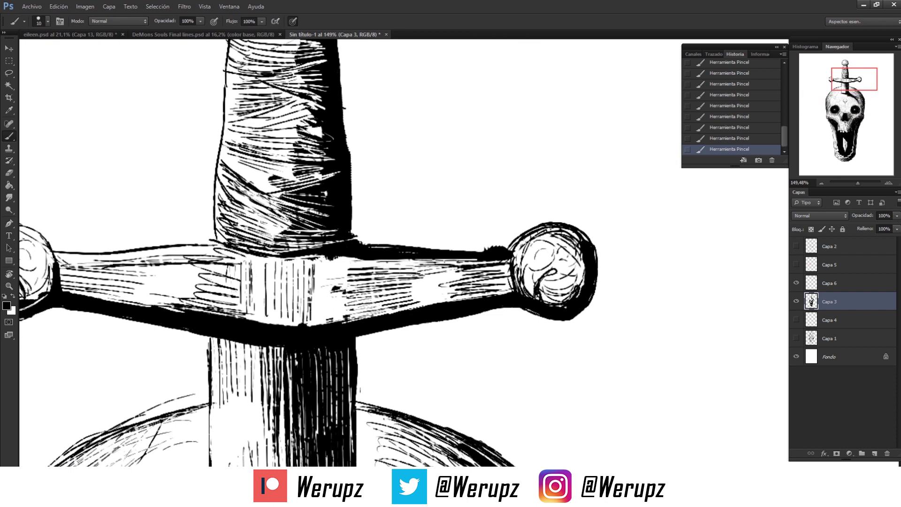
Hatch the left pommel, darken its outline and crossguard edge, then trim the top outline in white.
{"action": "left_click_drag", "start_coordinate": [574, 301], "coordinate": [771, 283]}
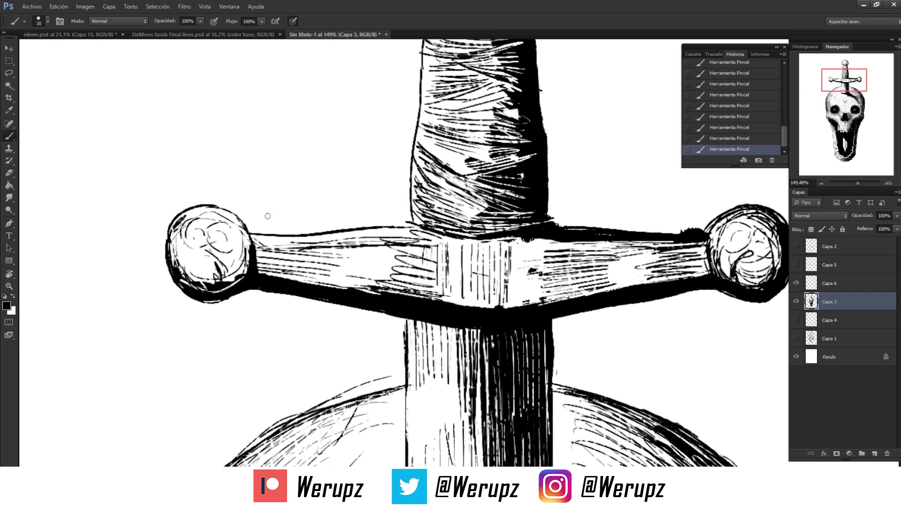
{"action": "mouse_move", "coordinate": [187, 244]}
{"action": "left_mouse_down"}
{"action": "mouse_move", "coordinate": [206, 282]}
{"action": "mouse_move", "coordinate": [237, 282]}
{"action": "left_mouse_up"}
{"action": "mouse_move", "coordinate": [242, 232]}
{"action": "left_mouse_down"}
{"action": "mouse_move", "coordinate": [227, 221]}
{"action": "mouse_move", "coordinate": [254, 239]}
{"action": "left_mouse_up"}
{"action": "mouse_move", "coordinate": [213, 208]}
{"action": "left_mouse_down"}
{"action": "mouse_move", "coordinate": [273, 235]}
{"action": "mouse_move", "coordinate": [316, 238]}
{"action": "left_mouse_up"}
{"action": "key", "text": "x"}
{"action": "mouse_move", "coordinate": [223, 204]}
{"action": "left_mouse_down"}
{"action": "mouse_move", "coordinate": [198, 207]}
{"action": "mouse_move", "coordinate": [174, 224]}
{"action": "mouse_move", "coordinate": [214, 211]}
{"action": "mouse_move", "coordinate": [285, 234]}
{"action": "mouse_move", "coordinate": [332, 234]}
{"action": "left_mouse_up"}
Lighten the thin line along the crossguard top and zoom out to the whole drawing.
{"action": "key", "text": "x"}
{"action": "key", "text": "x"}
{"action": "mouse_move", "coordinate": [306, 280]}
{"action": "left_mouse_down"}
{"action": "mouse_move", "coordinate": [293, 257]}
{"action": "mouse_move", "coordinate": [356, 284]}
{"action": "mouse_move", "coordinate": [469, 300]}
{"action": "mouse_move", "coordinate": [387, 283]}
{"action": "left_mouse_up"}
{"action": "key", "text": "x"}
{"action": "left_click_drag", "start_coordinate": [444, 249], "coordinate": [397, 249]}
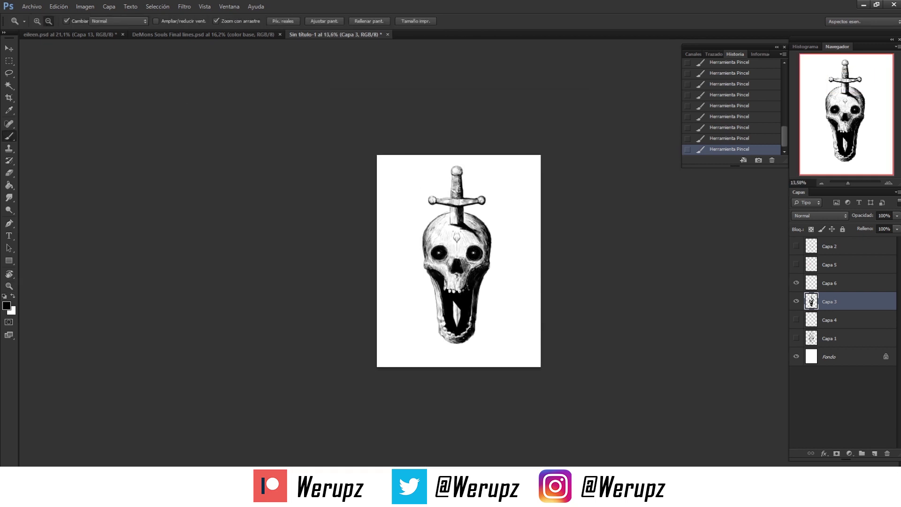
{"action": "left_click_drag", "start_coordinate": [459, 261], "coordinate": [488, 261]}
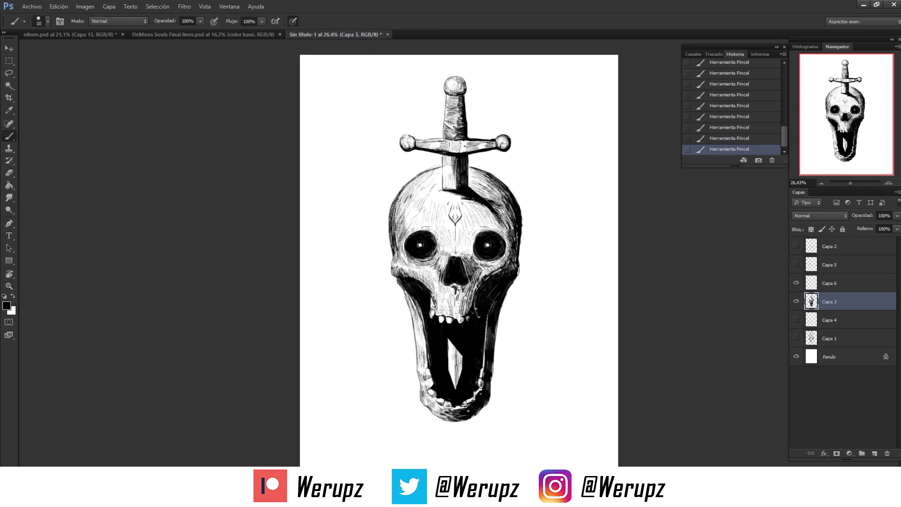
Flip the canvas horizontally to check the drawing, restore it, and add a small mark on the face.
{"action": "key", "text": "ctrl+shift+h"}
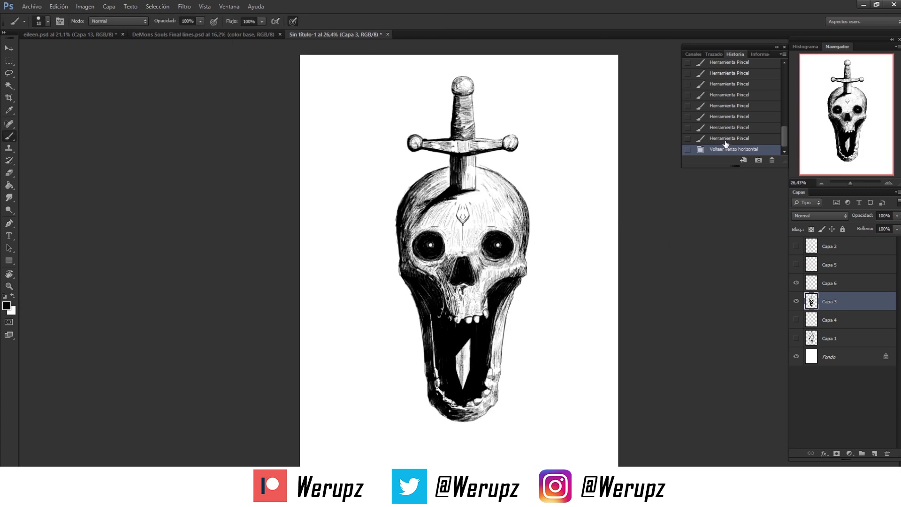
{"action": "left_click", "coordinate": [725, 138]}
{"action": "left_click_drag", "start_coordinate": [513, 276], "coordinate": [577, 277]}
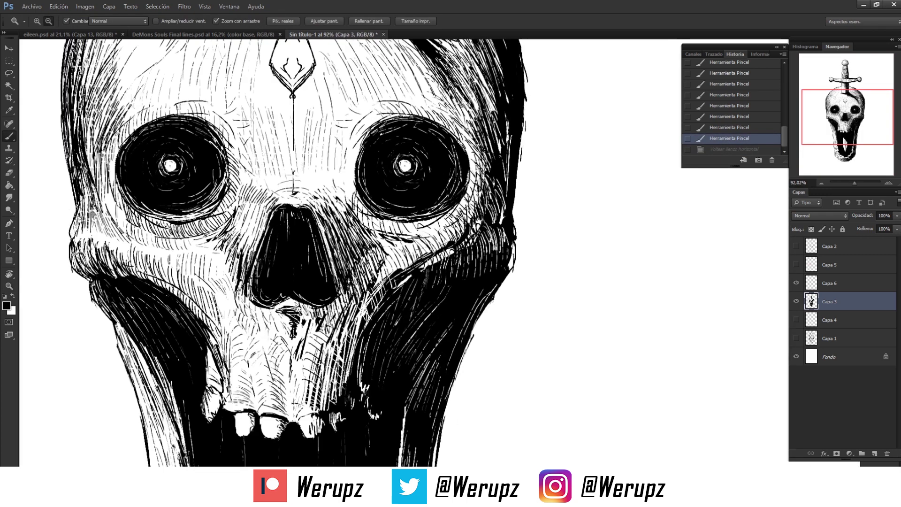
{"action": "left_click", "coordinate": [510, 243]}
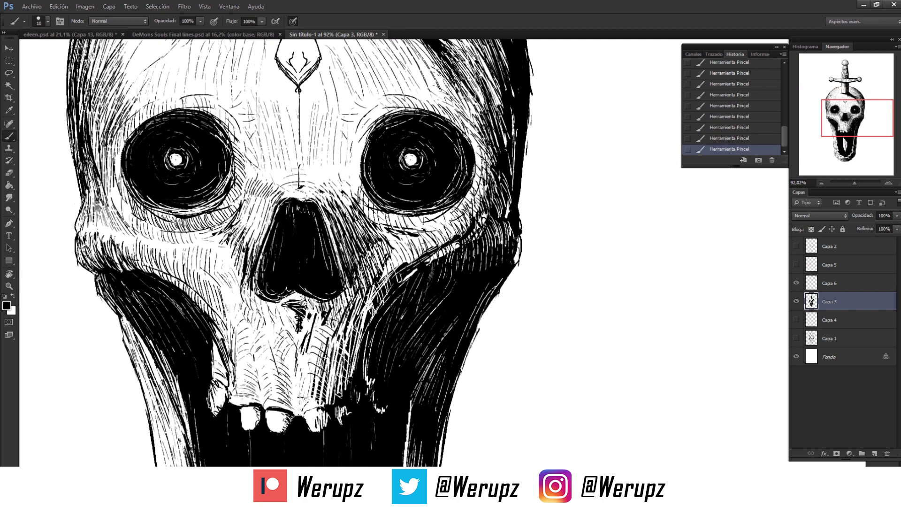
{"action": "left_click_drag", "start_coordinate": [511, 262], "coordinate": [543, 203]}
Break up the dark right cheek with three long white hatching strokes.
{"action": "key", "text": "x"}
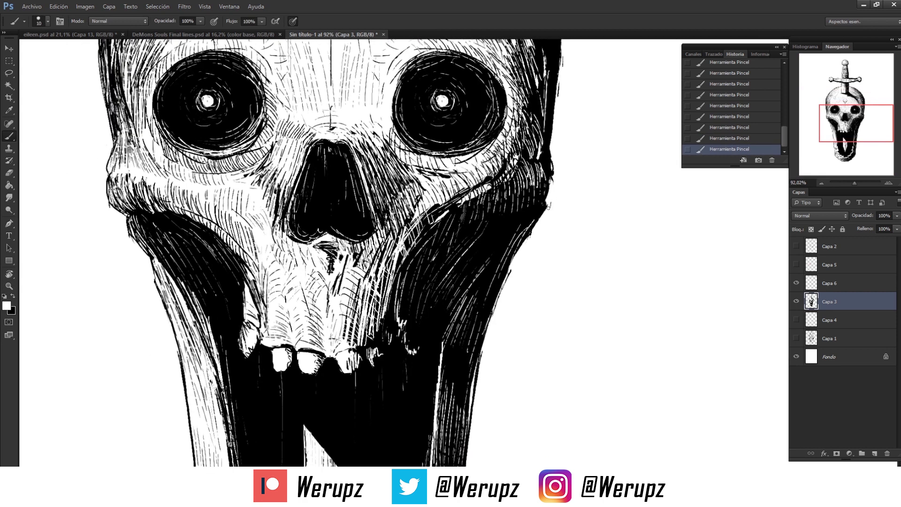
{"action": "left_click_drag", "start_coordinate": [541, 213], "coordinate": [492, 305]}
{"action": "left_click_drag", "start_coordinate": [507, 268], "coordinate": [490, 324]}
{"action": "mouse_move", "coordinate": [517, 230]}
{"action": "left_mouse_down"}
{"action": "mouse_move", "coordinate": [481, 277]}
{"action": "mouse_move", "coordinate": [524, 173]}
{"action": "left_mouse_up"}
{"action": "key", "text": "x"}
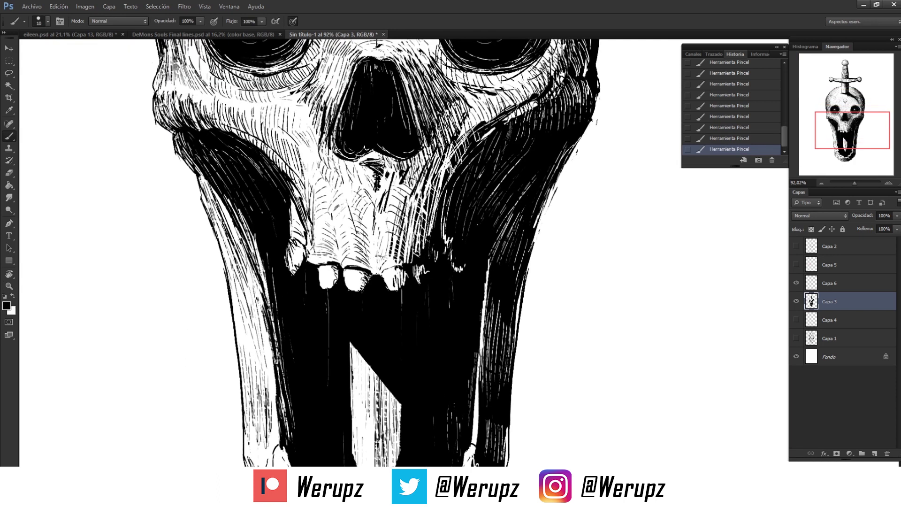
Line the left cheekbone edge with short black hatching strokes.
{"action": "scroll", "coordinate": [514, 248], "scroll_direction": "down", "scroll_amount": 5}
{"action": "scroll", "coordinate": [514, 248], "scroll_direction": "up", "scroll_amount": 4}
{"action": "left_click_drag", "start_coordinate": [515, 248], "coordinate": [583, 257]}
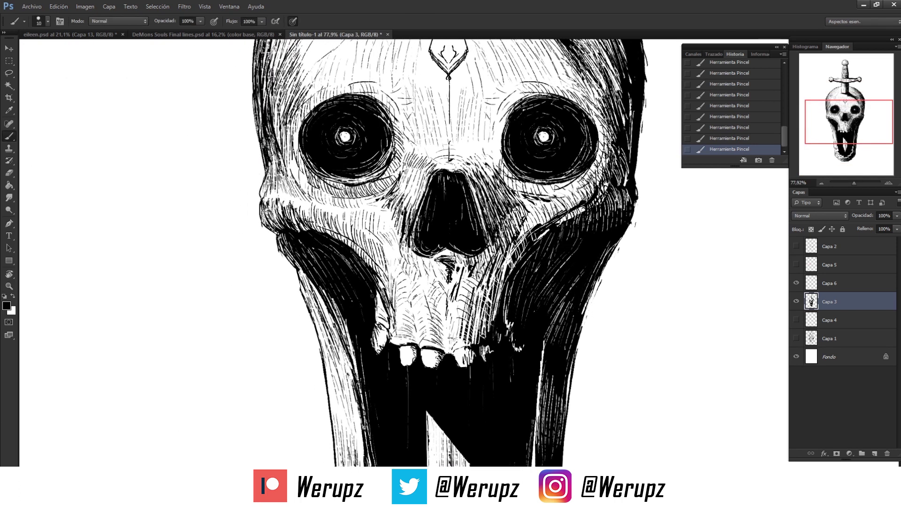
{"action": "mouse_move", "coordinate": [380, 300]}
{"action": "left_mouse_down"}
{"action": "mouse_move", "coordinate": [375, 327]}
{"action": "mouse_move", "coordinate": [377, 319]}
{"action": "left_mouse_up"}
{"action": "left_click_drag", "start_coordinate": [393, 271], "coordinate": [387, 296]}
{"action": "mouse_move", "coordinate": [392, 255]}
{"action": "left_mouse_down"}
{"action": "mouse_move", "coordinate": [387, 291]}
{"action": "mouse_move", "coordinate": [390, 283]}
{"action": "left_mouse_up"}
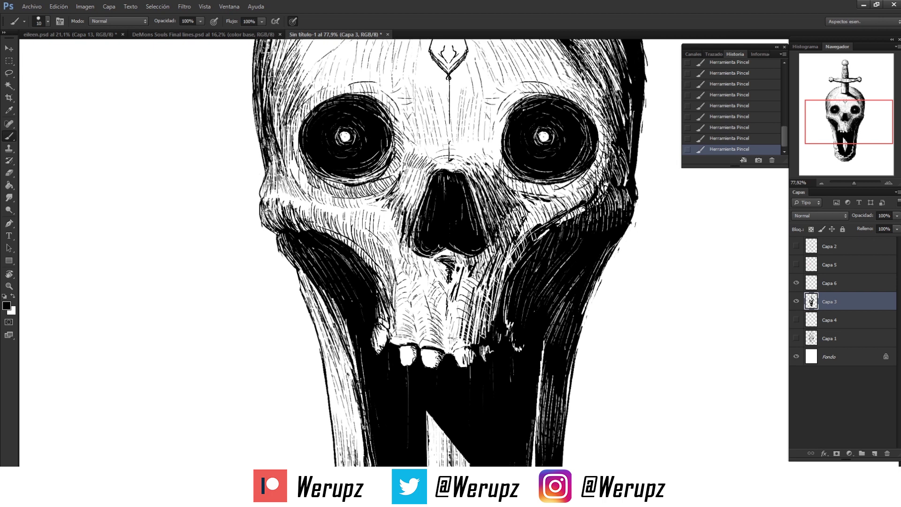
{"action": "left_click_drag", "start_coordinate": [263, 207], "coordinate": [268, 231]}
{"action": "left_click_drag", "start_coordinate": [275, 224], "coordinate": [269, 231]}
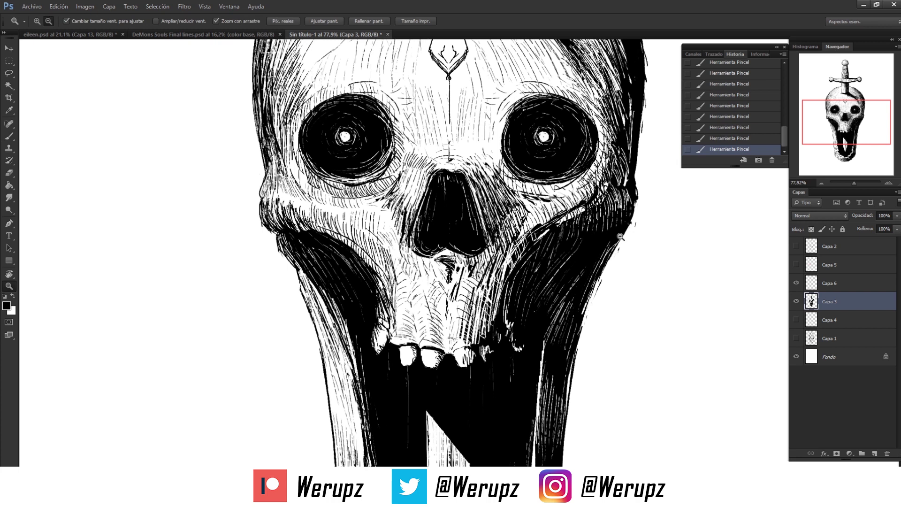
{"action": "key", "text": "e"}
{"action": "key", "text": "x"}
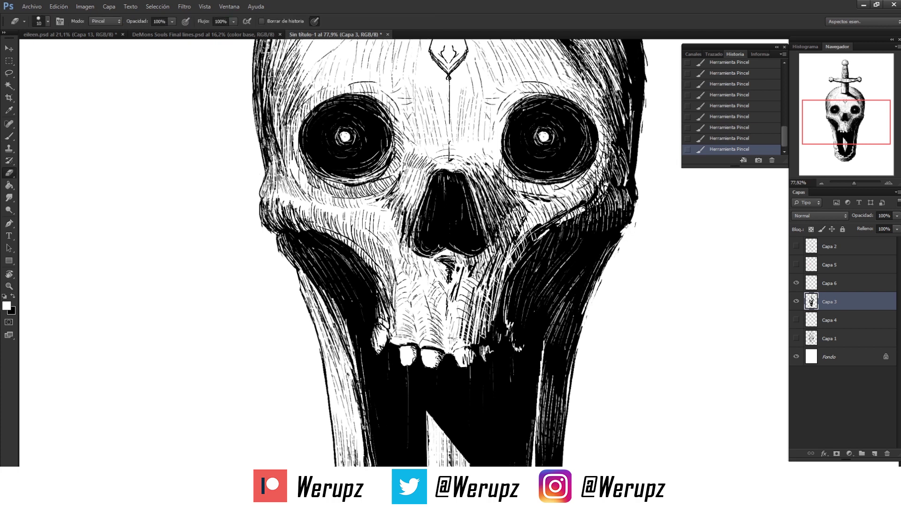
Erase back the dark hatching on the cheek edge and fit the whole drawing on screen.
{"action": "left_click_drag", "start_coordinate": [621, 235], "coordinate": [609, 255]}
{"action": "key", "text": "z"}
{"action": "key", "text": "ctrl+minus"}
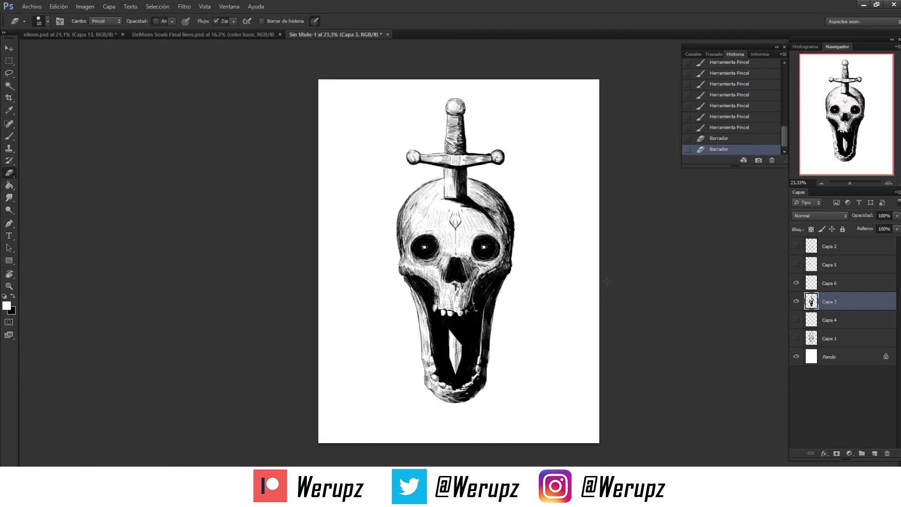
{"action": "key", "text": "ctrl+0"}
{"action": "scroll", "coordinate": [356, 234], "scroll_direction": "up", "scroll_amount": 2}
{"action": "scroll", "coordinate": [457, 258], "scroll_direction": "down", "scroll_amount": 3}
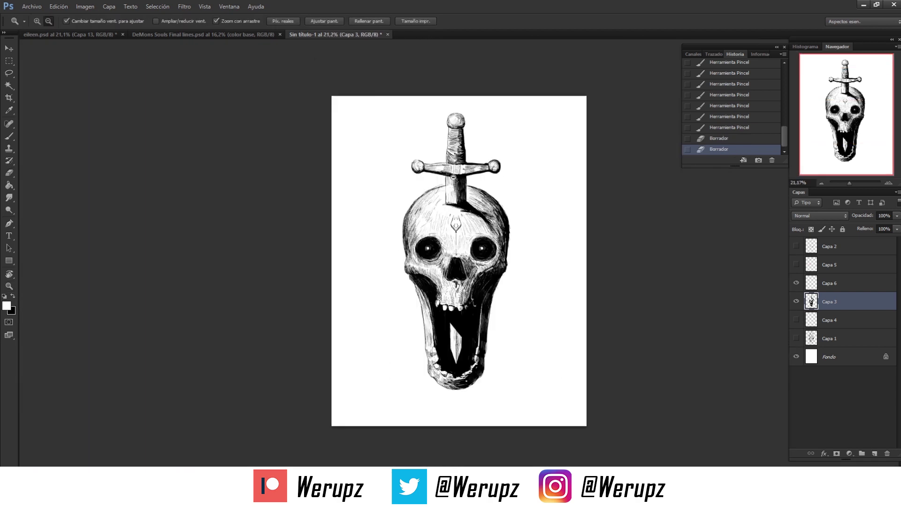
{"action": "scroll", "coordinate": [486, 271], "scroll_direction": "up", "scroll_amount": 5}
Make small erasing touches on the skull's face.
{"action": "key", "text": "e"}
{"action": "key", "text": "x"}
{"action": "left_click", "coordinate": [485, 270]}
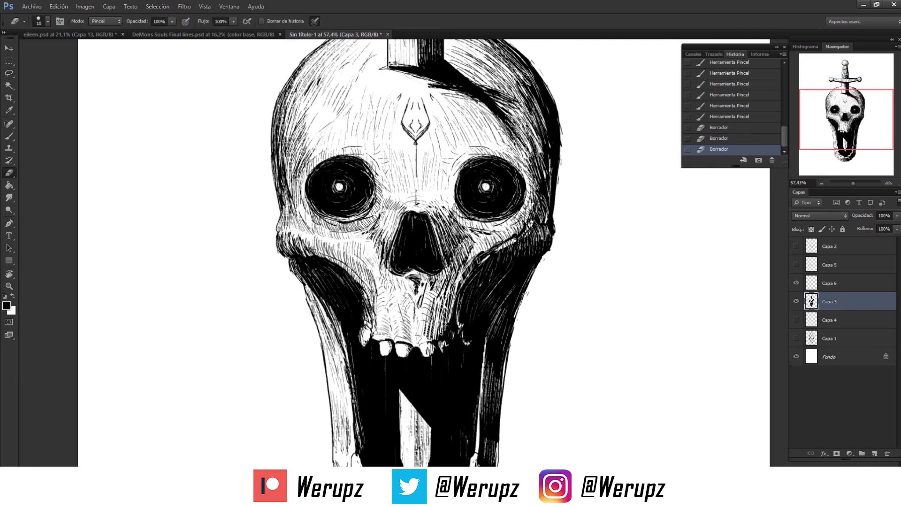
{"action": "left_click", "coordinate": [429, 312]}
{"action": "left_click", "coordinate": [429, 312]}
{"action": "left_click", "coordinate": [430, 312]}
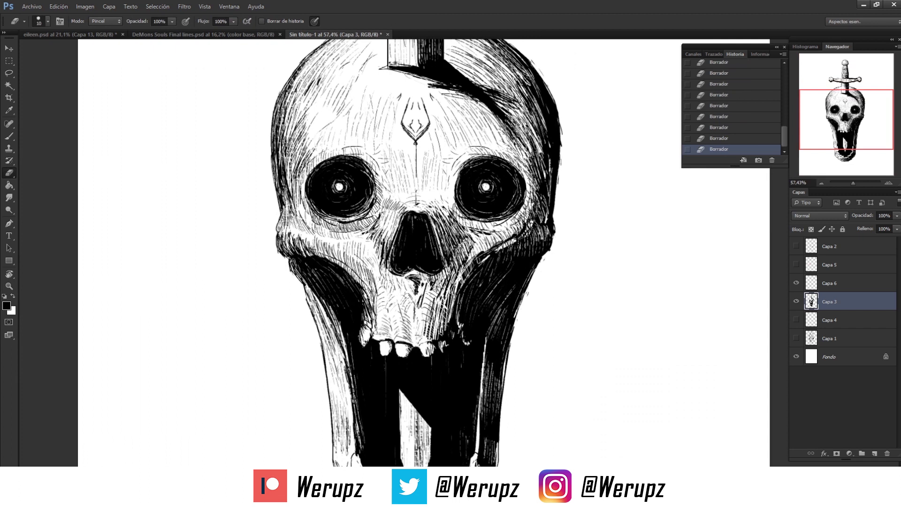
Add small black touch-up strokes near the right eye socket, then zoom out to view the drawing.
{"action": "key", "text": "x"}
{"action": "key", "text": "x"}
{"action": "key", "text": "b"}
{"action": "left_click", "coordinate": [477, 242]}
{"action": "left_click_drag", "start_coordinate": [493, 239], "coordinate": [507, 221]}
{"action": "mouse_move", "coordinate": [518, 156]}
{"action": "left_mouse_down"}
{"action": "mouse_move", "coordinate": [547, 257]}
{"action": "mouse_move", "coordinate": [547, 281]}
{"action": "mouse_move", "coordinate": [535, 292]}
{"action": "left_mouse_up"}
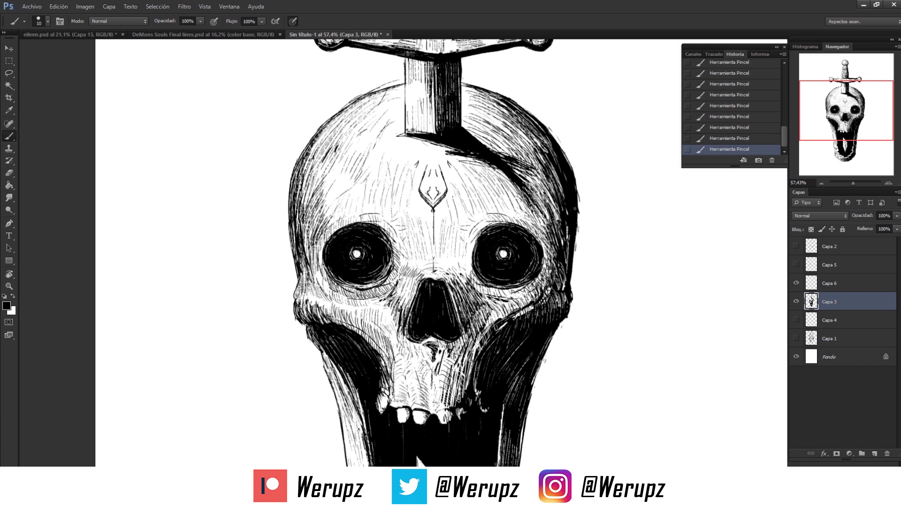
{"action": "key", "text": "z"}
{"action": "mouse_move", "coordinate": [583, 191]}
{"action": "left_mouse_down"}
{"action": "mouse_move", "coordinate": [555, 223]}
{"action": "mouse_move", "coordinate": [568, 229]}
{"action": "mouse_move", "coordinate": [555, 228]}
{"action": "left_mouse_up"}
{"action": "key", "text": "b"}
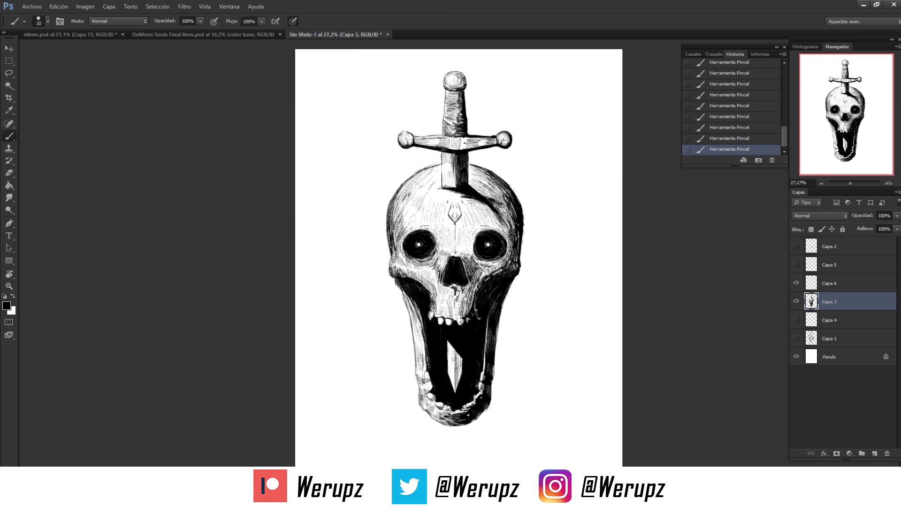